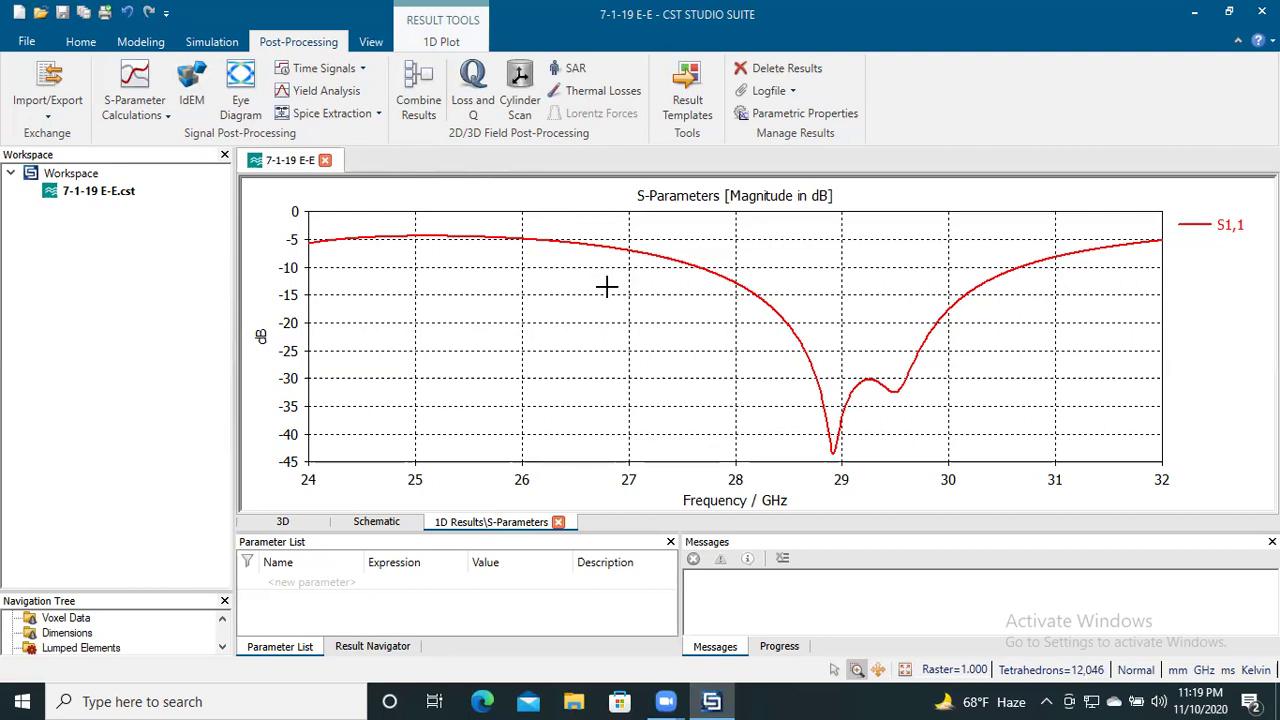
Export the S1,1 plot data as an ASCII file named RC.txt to the Desktop.
left_click(50, 117)
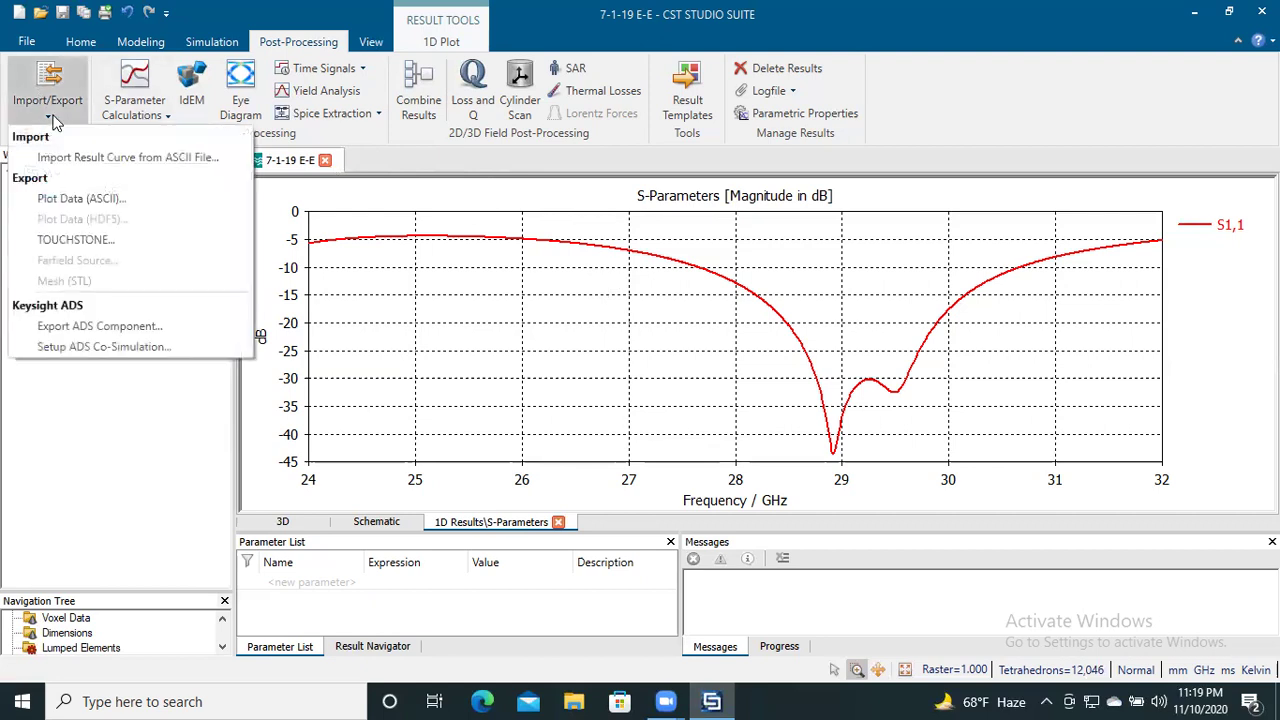
left_click(97, 200)
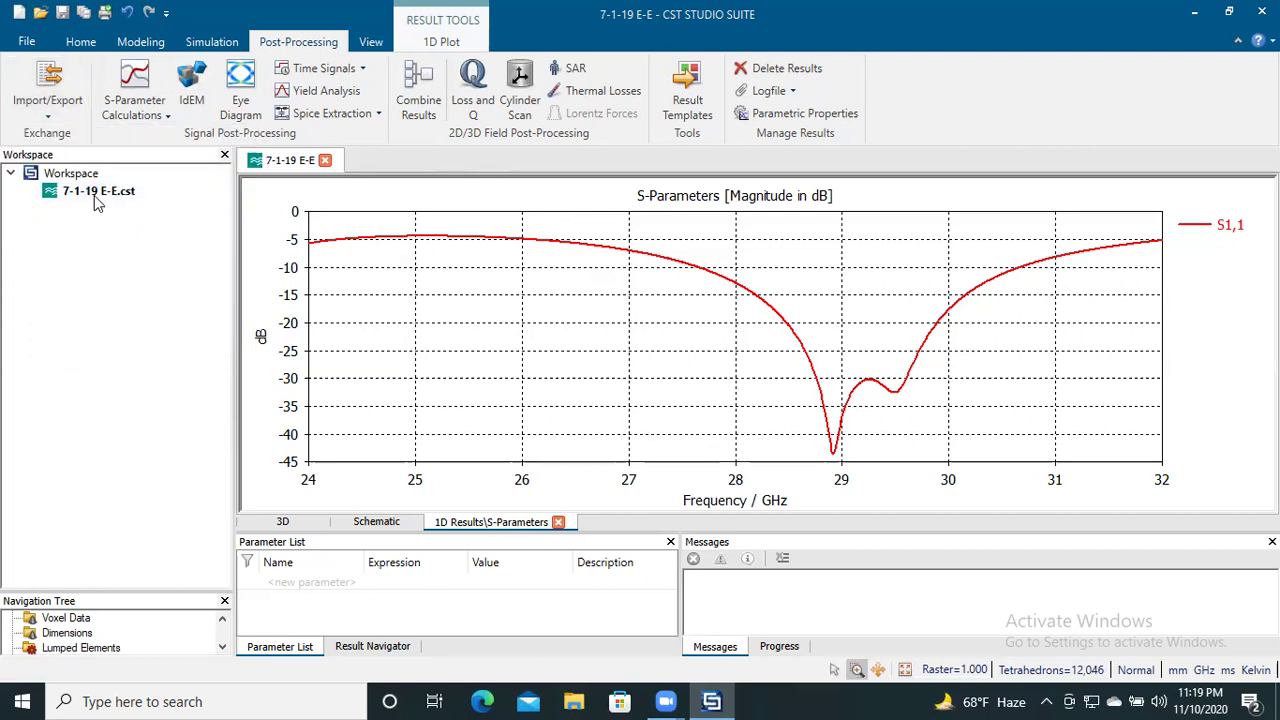
left_click(573, 447)
key("ctrl+a")
type("s")
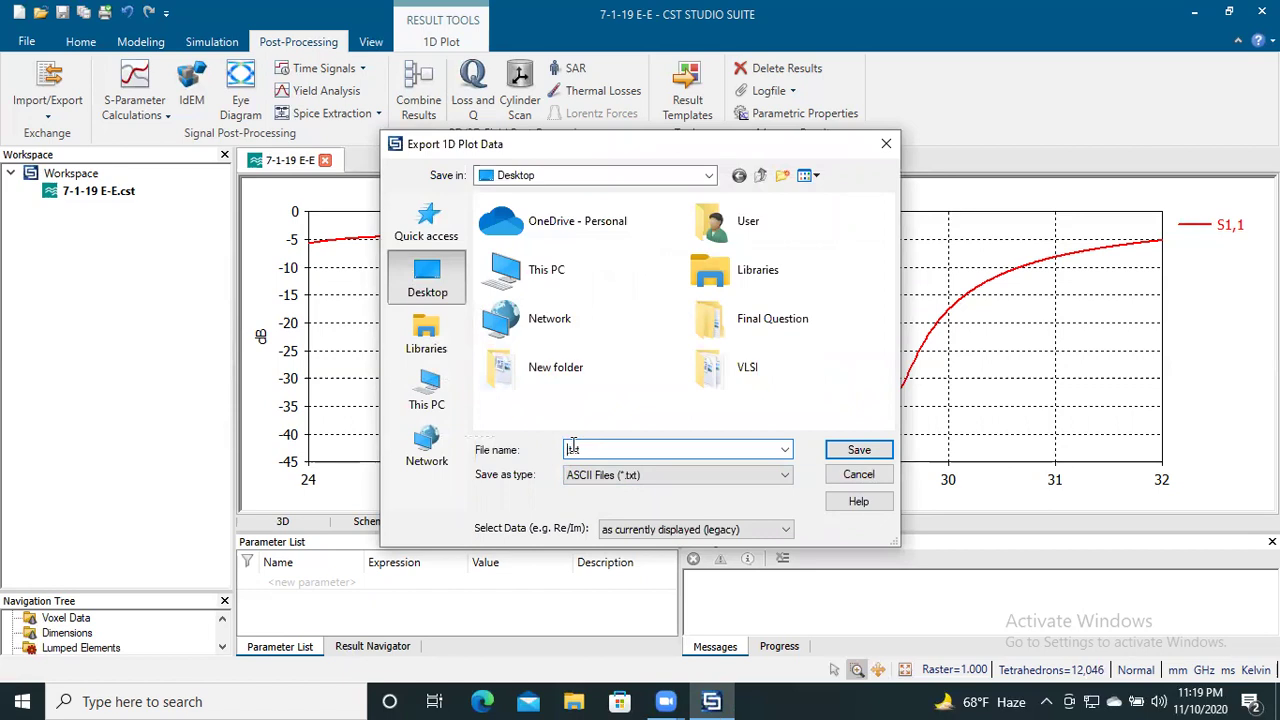
type("R.txtC")
left_click(433, 272)
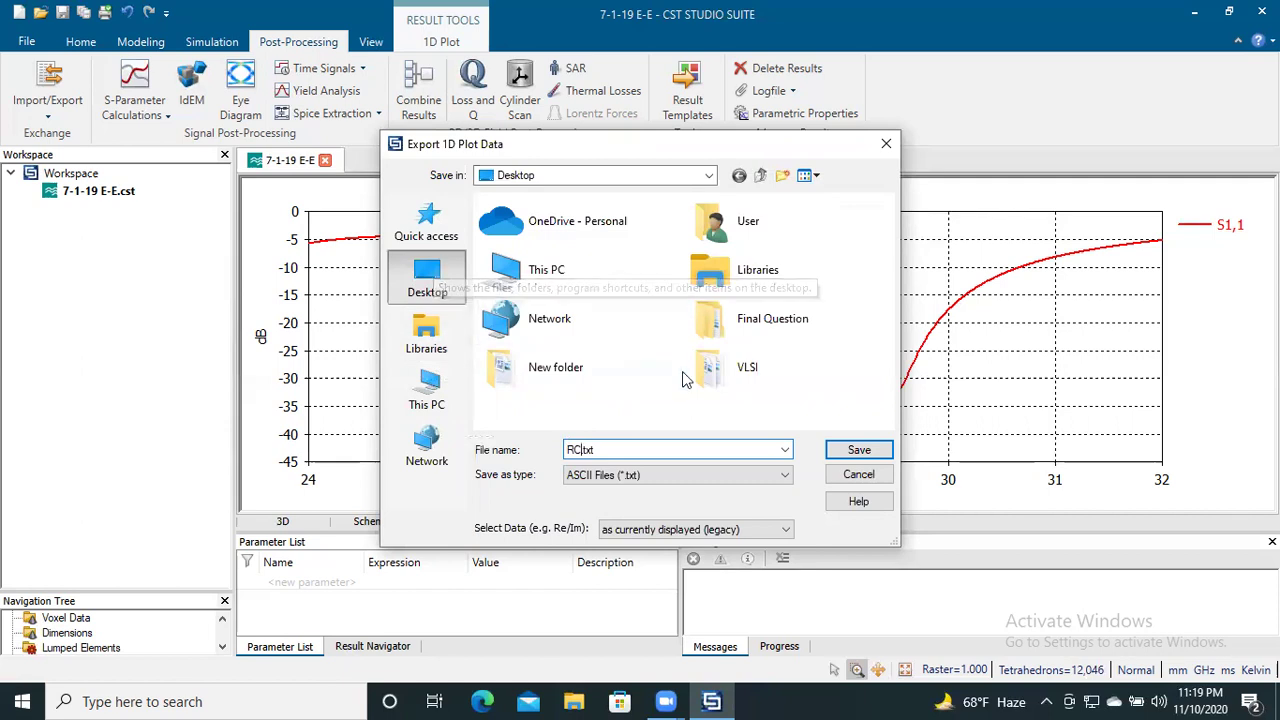
left_click(856, 453)
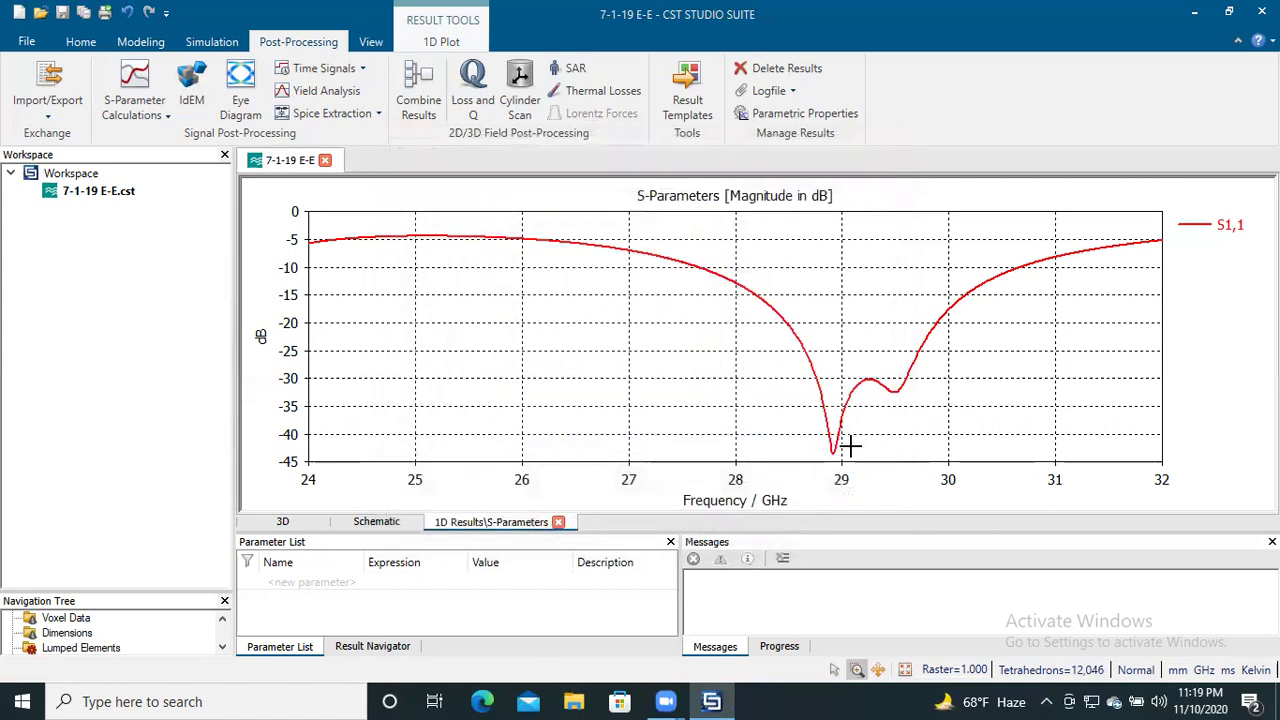
Open the exported RC.txt from the desktop, check its frequency and S1,1 columns, and close it.
left_click(1198, 8)
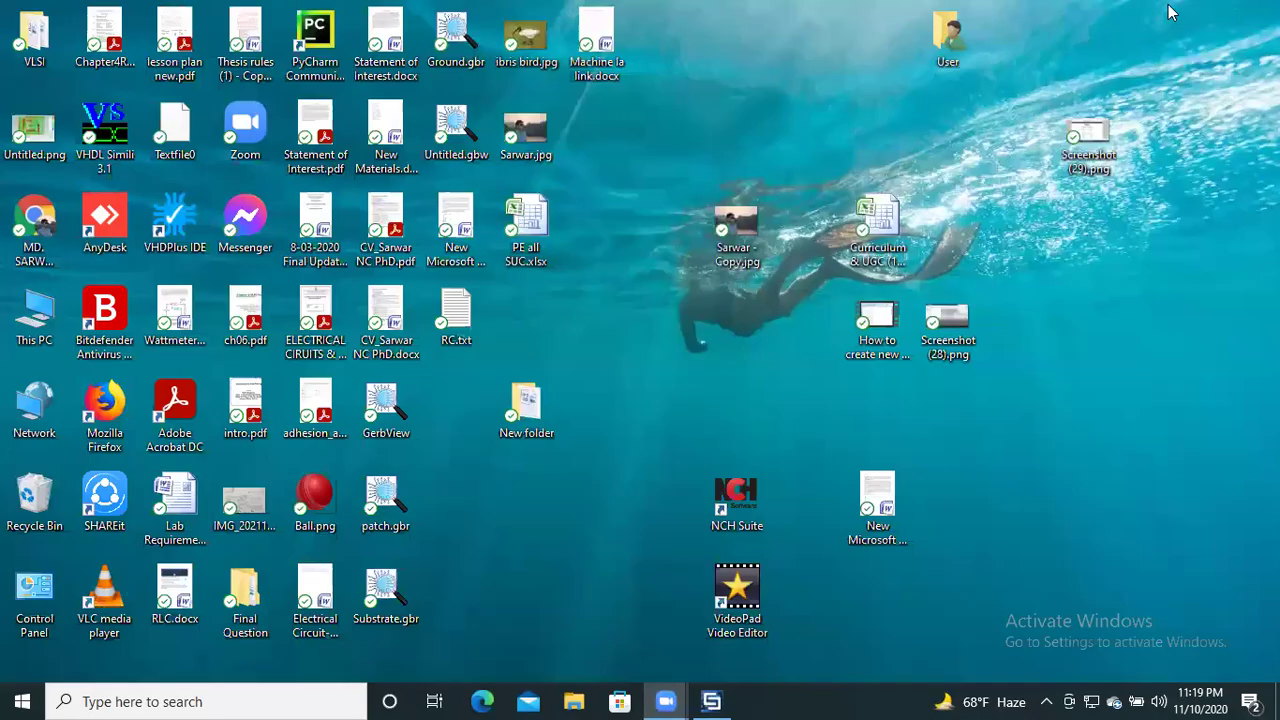
double_click(457, 330)
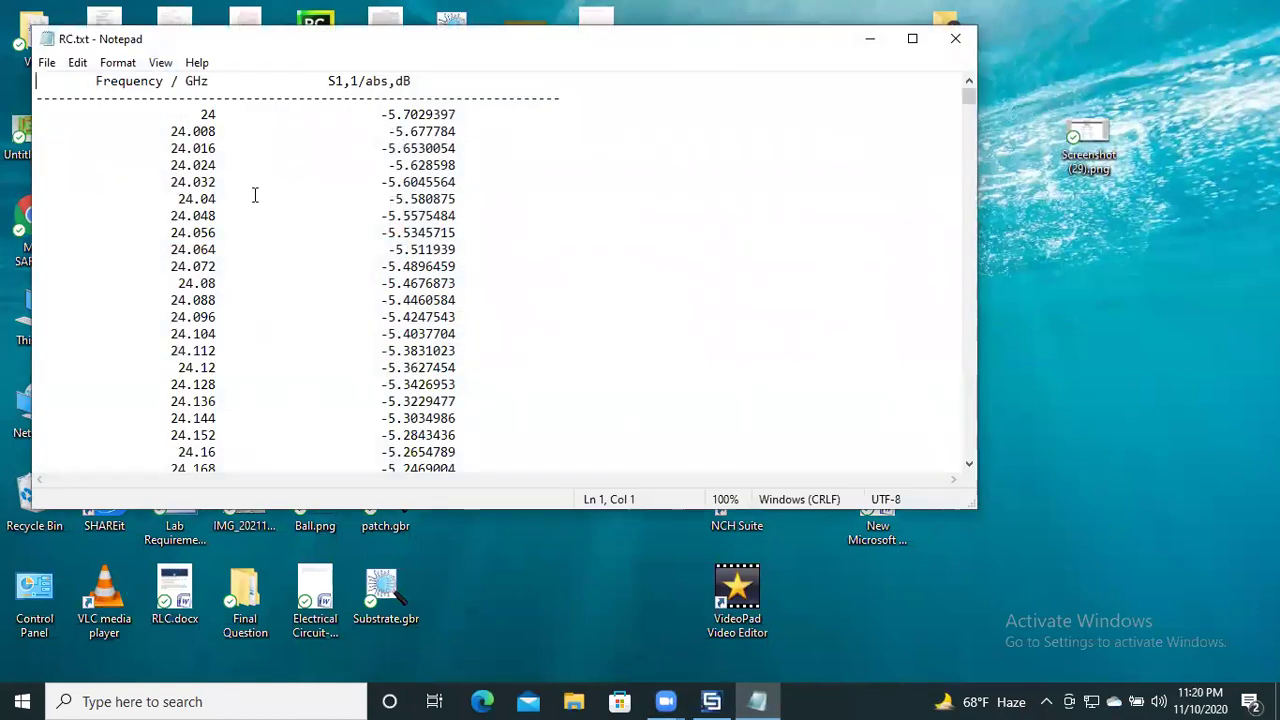
left_click(870, 38)
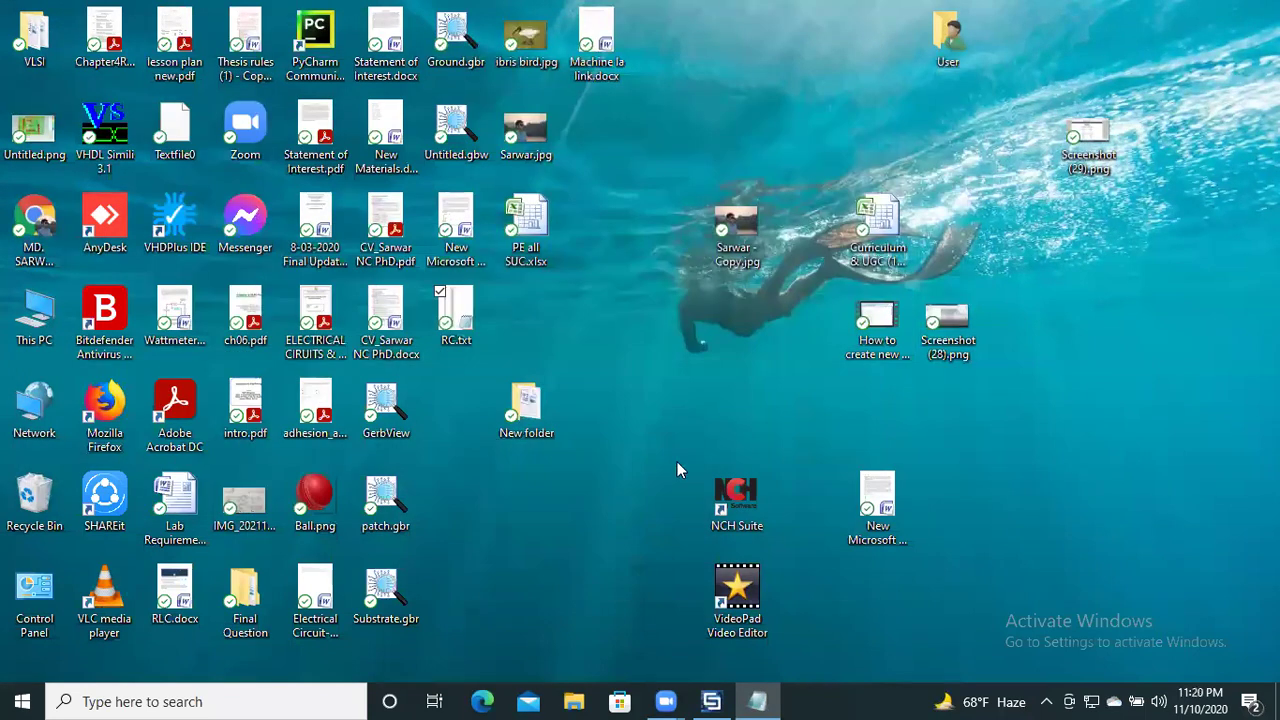
left_click(772, 700)
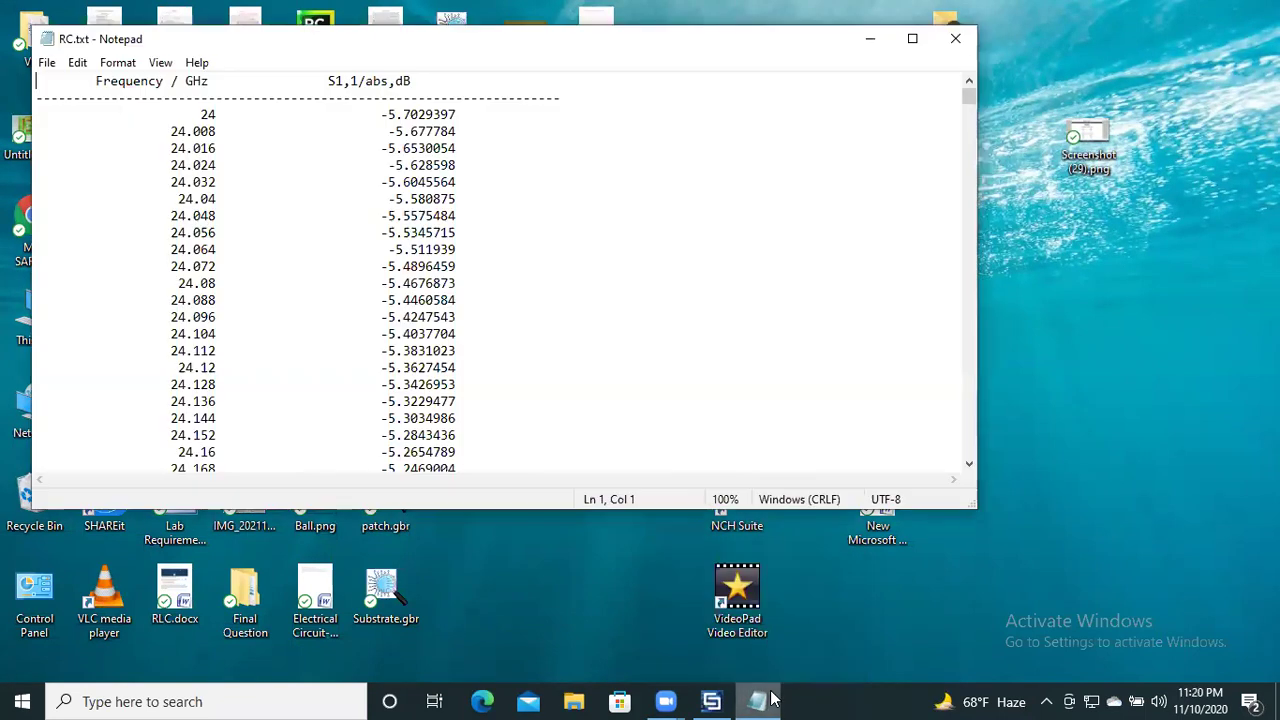
left_click(955, 39)
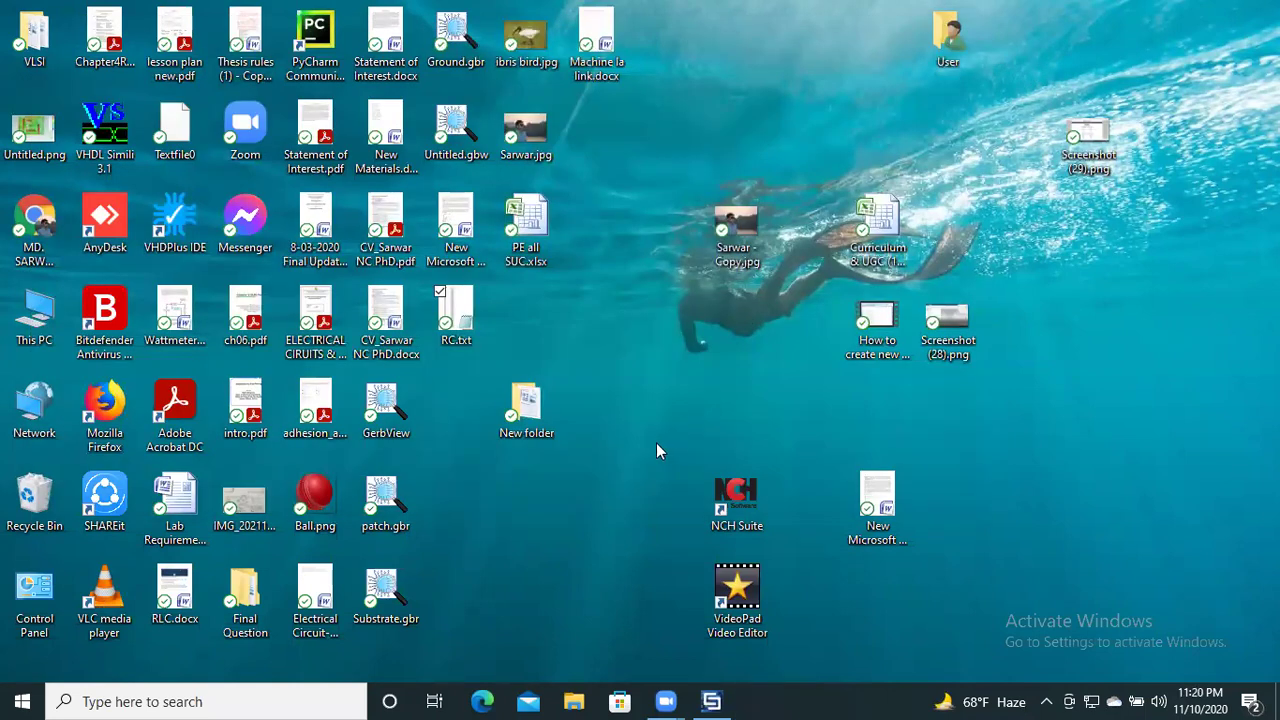
Search for Igor and launch Igor Pro (64-bit).
left_click(189, 700)
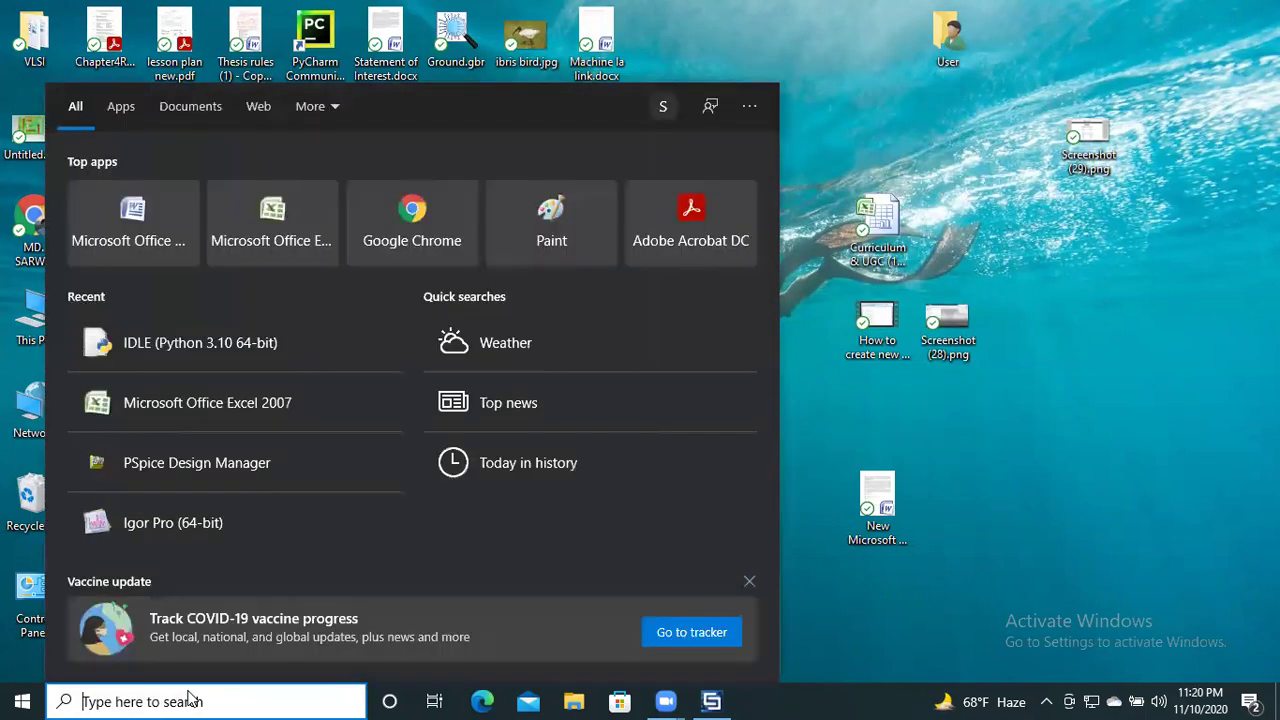
type("igor")
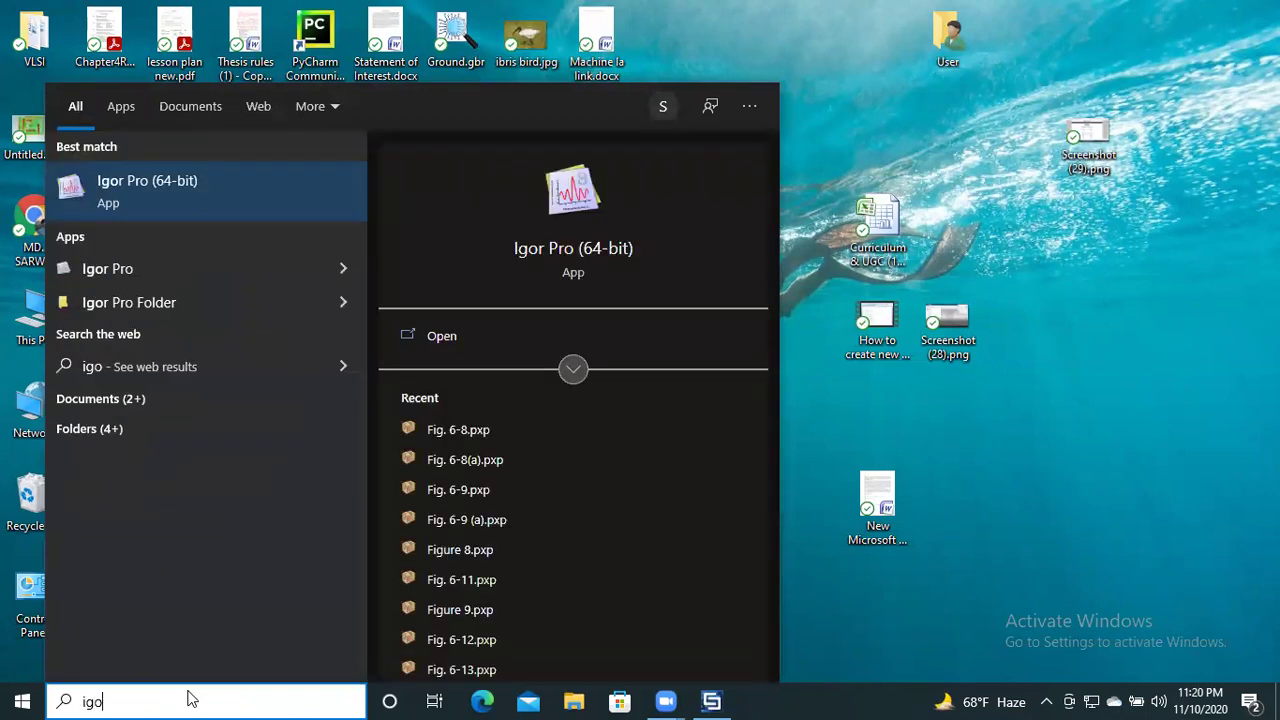
left_click(279, 201)
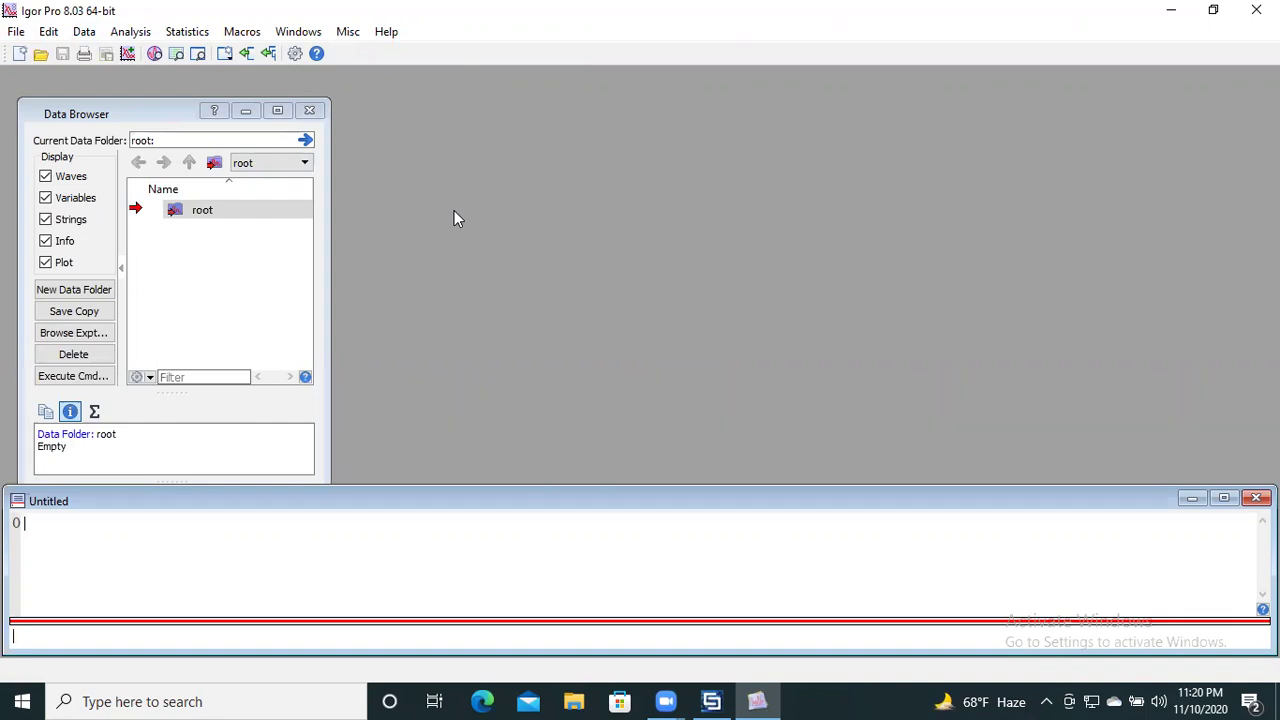
Load RC.txt as general text into wave0 and wave1 with Make table enabled, and maximize the resulting table.
left_click(86, 33)
mouse_move(103, 56)
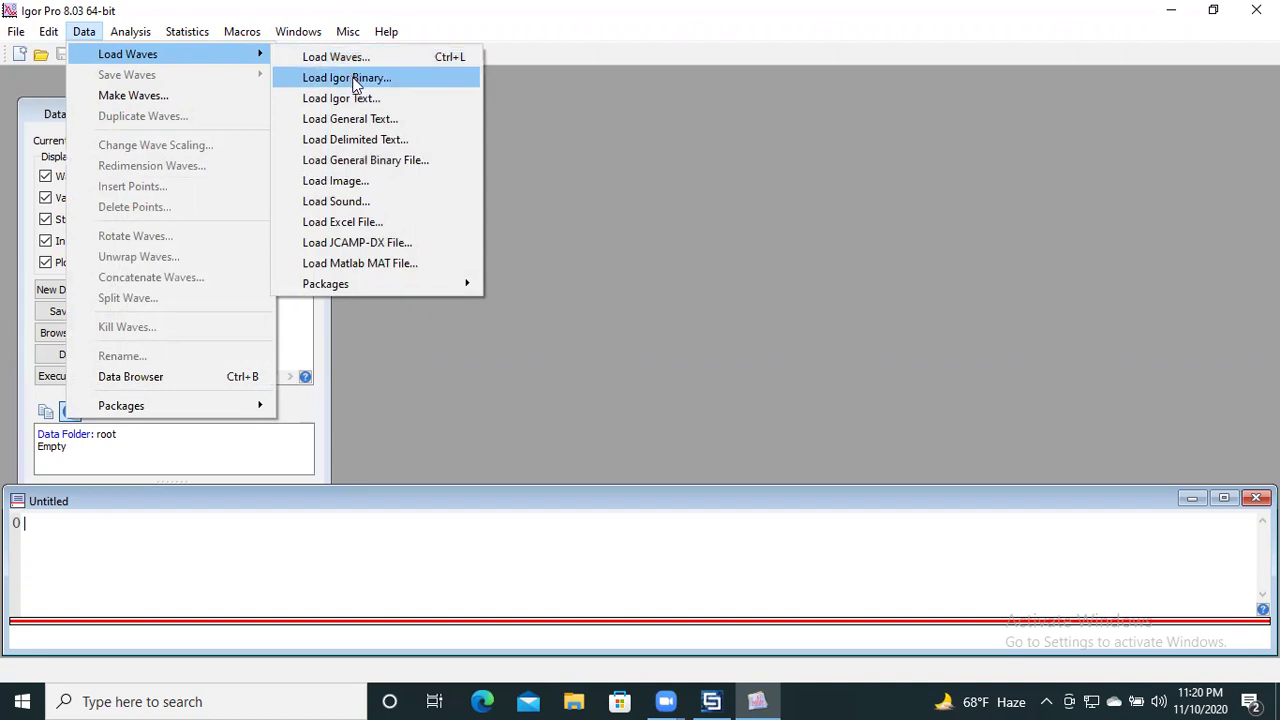
left_click(392, 119)
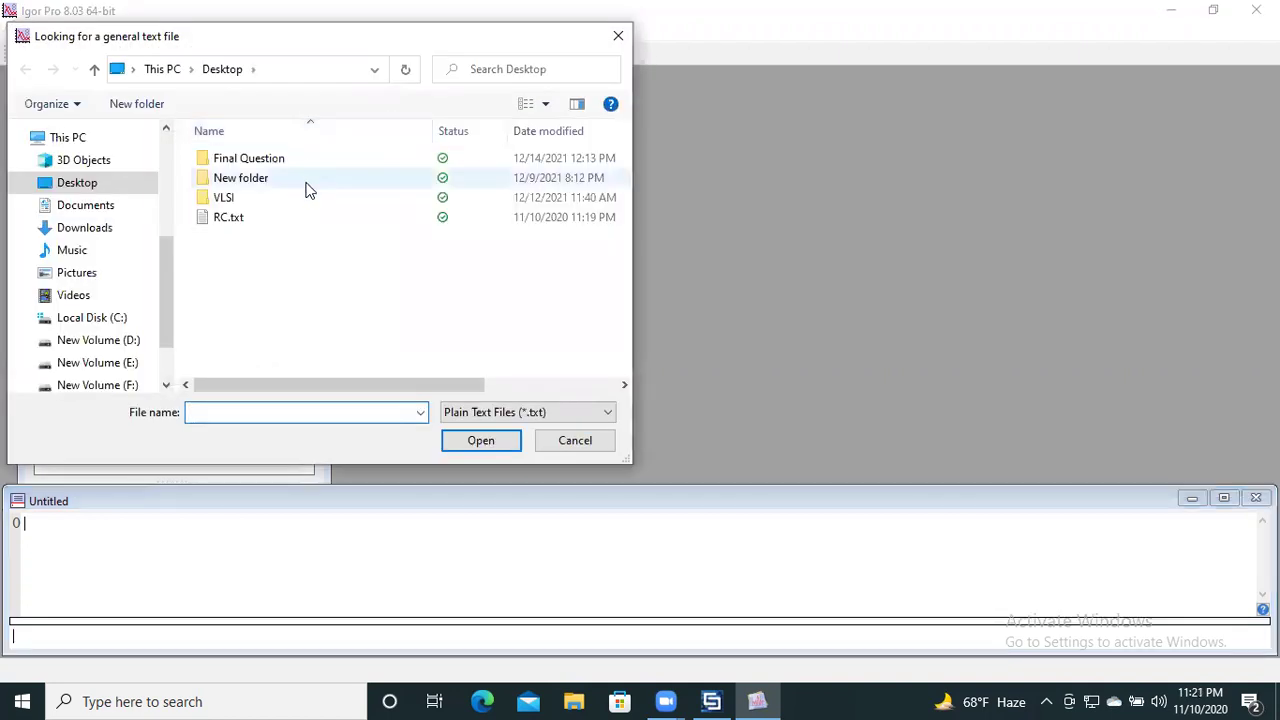
left_click(259, 217)
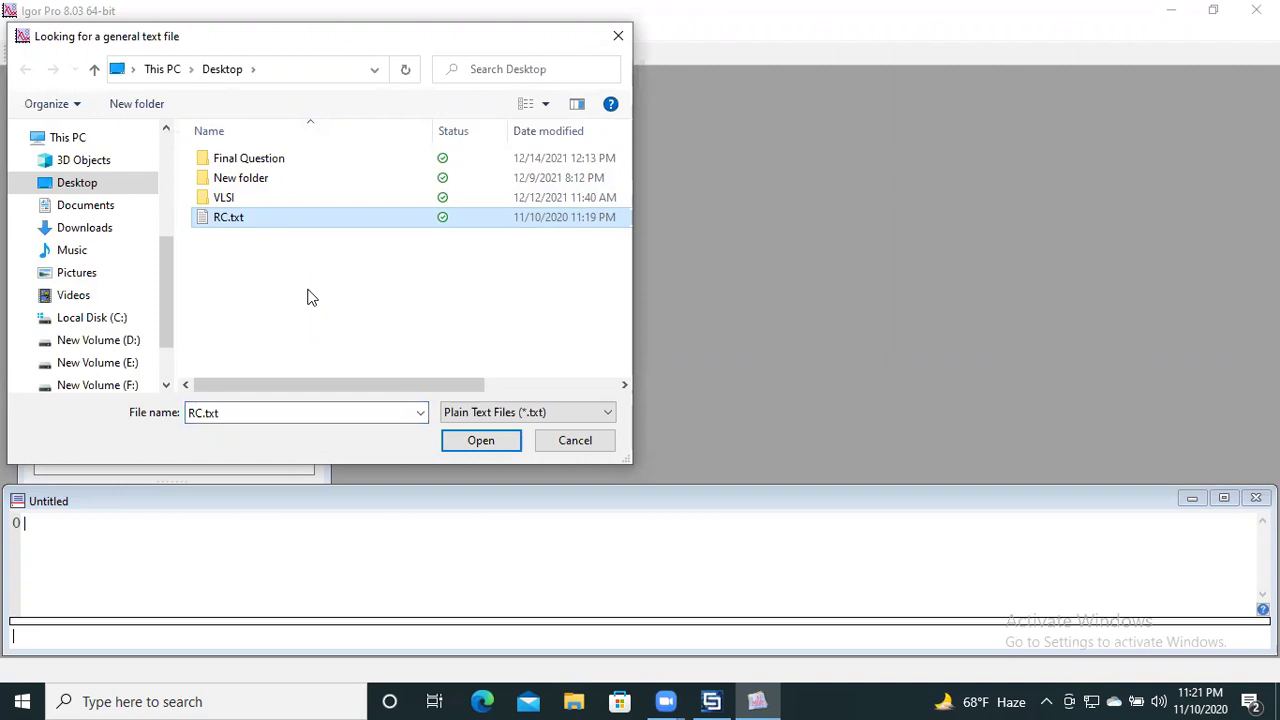
left_click(481, 443)
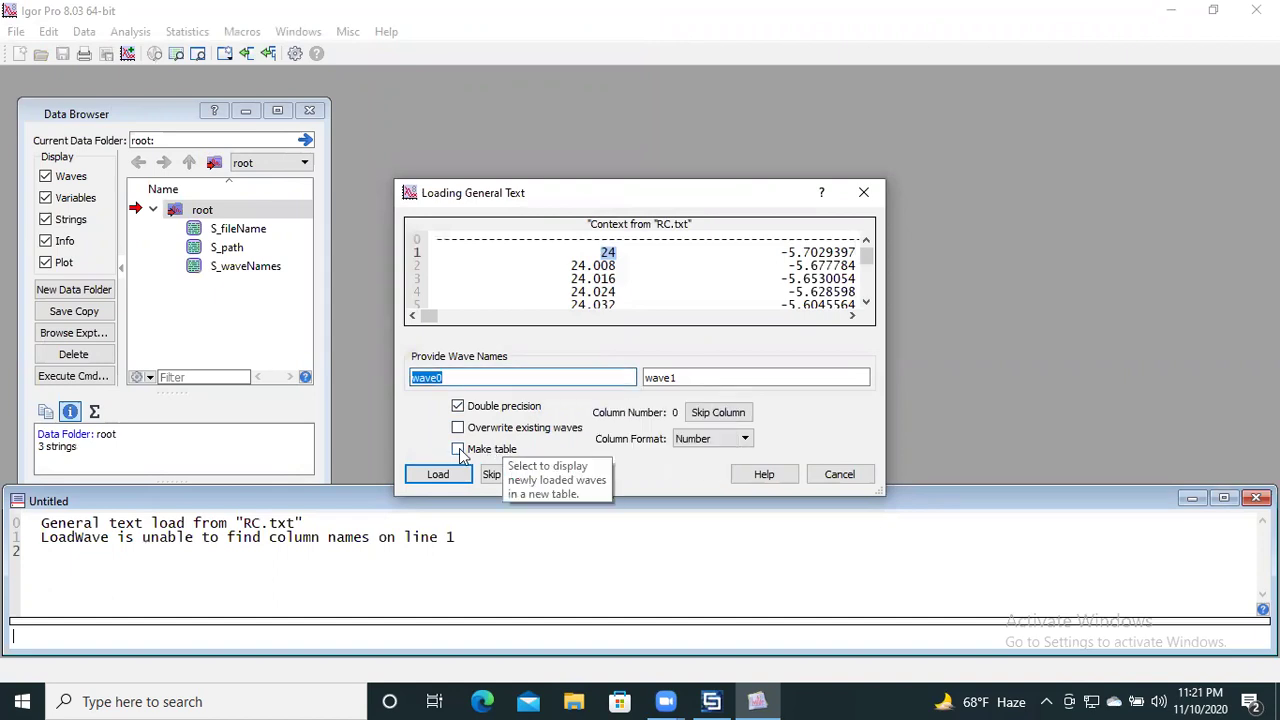
left_click(460, 455)
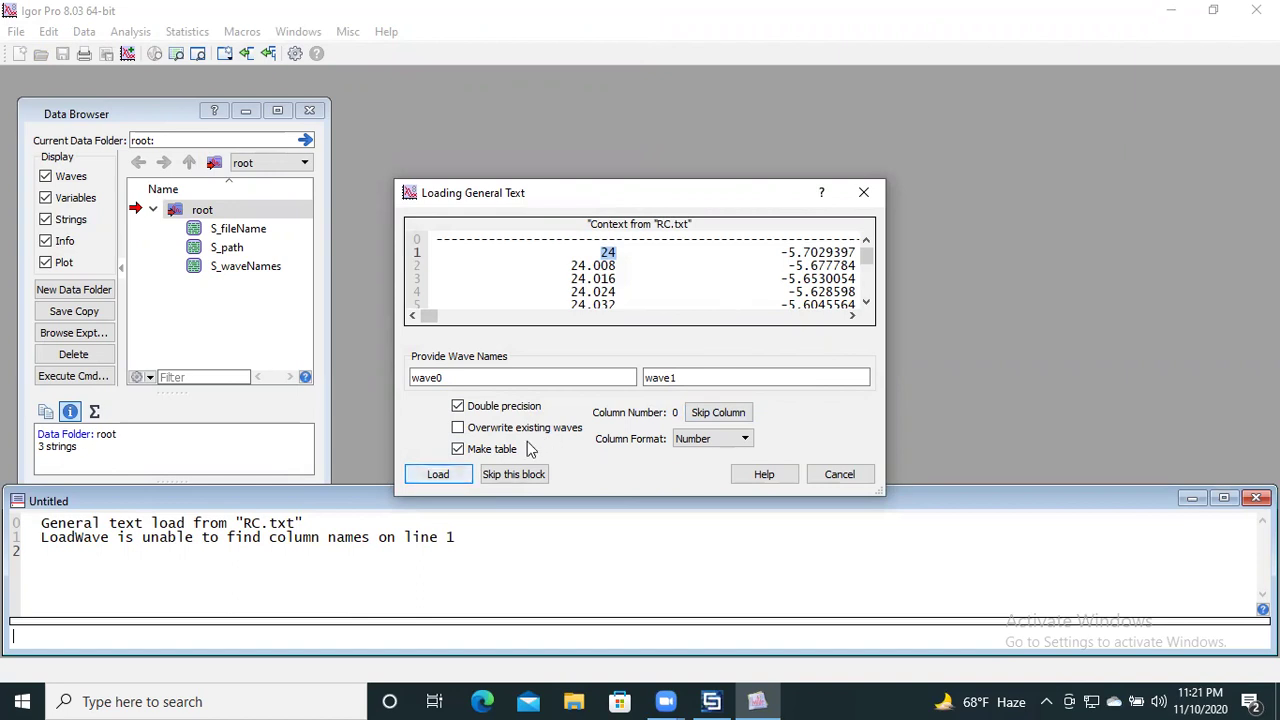
key("Return")
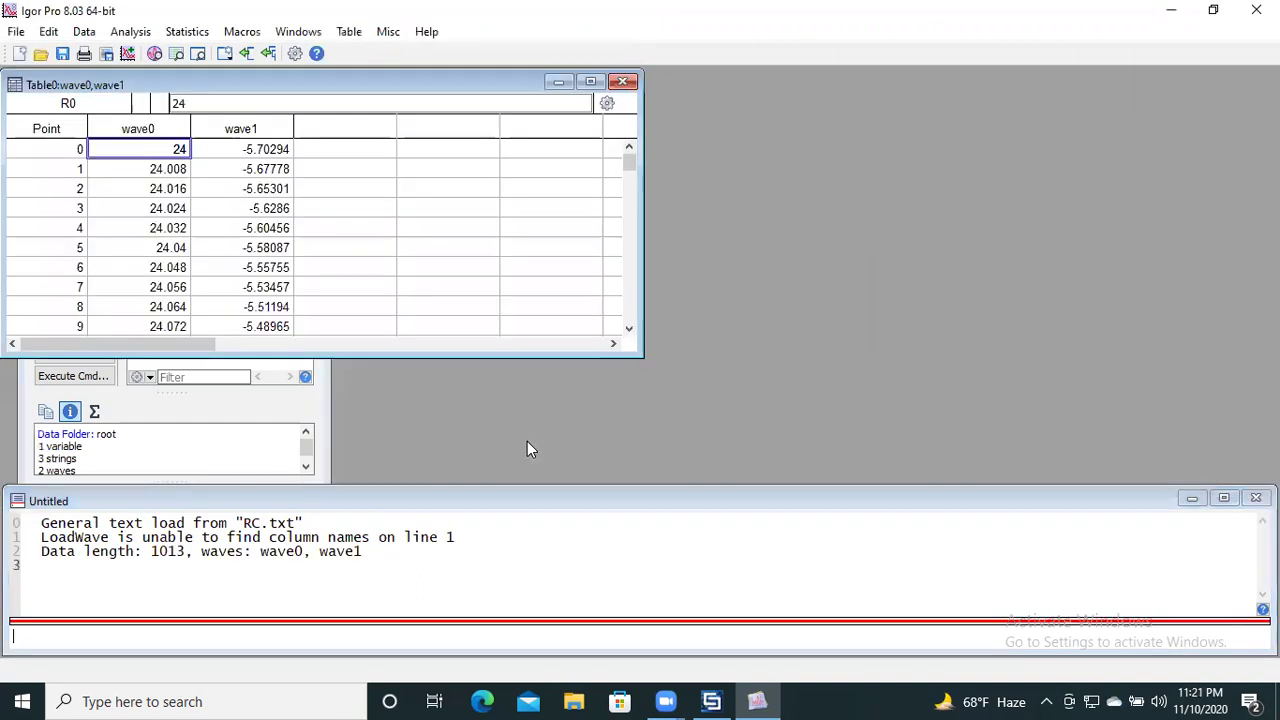
left_click(590, 81)
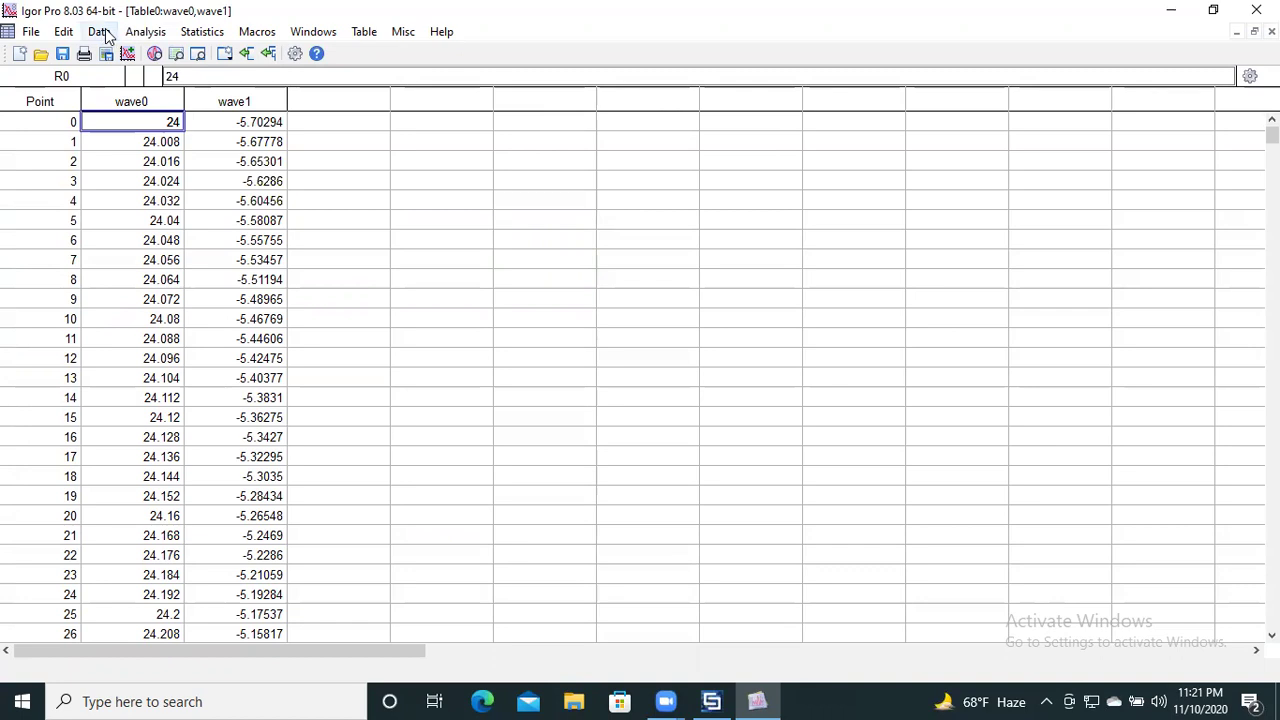
Create a new graph with wave1 as the Y wave and wave0 as the X wave, checking the original CST plot for reference.
left_click(305, 36)
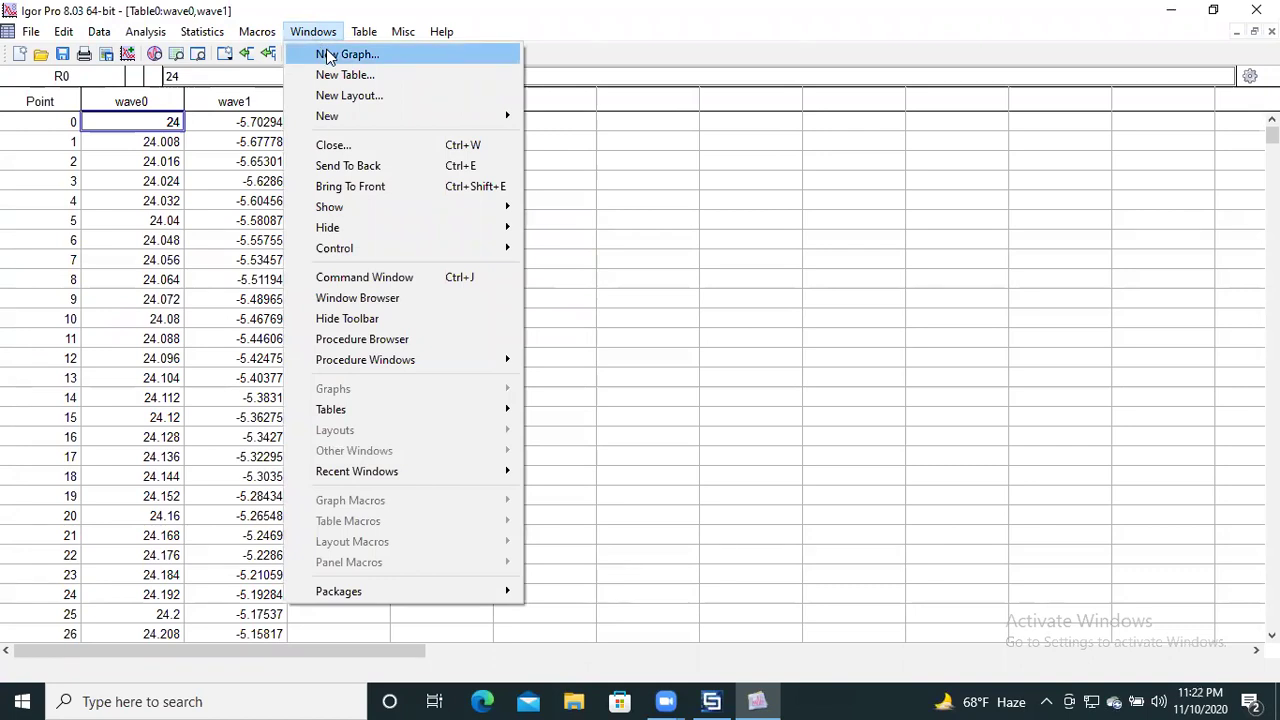
left_click(340, 55)
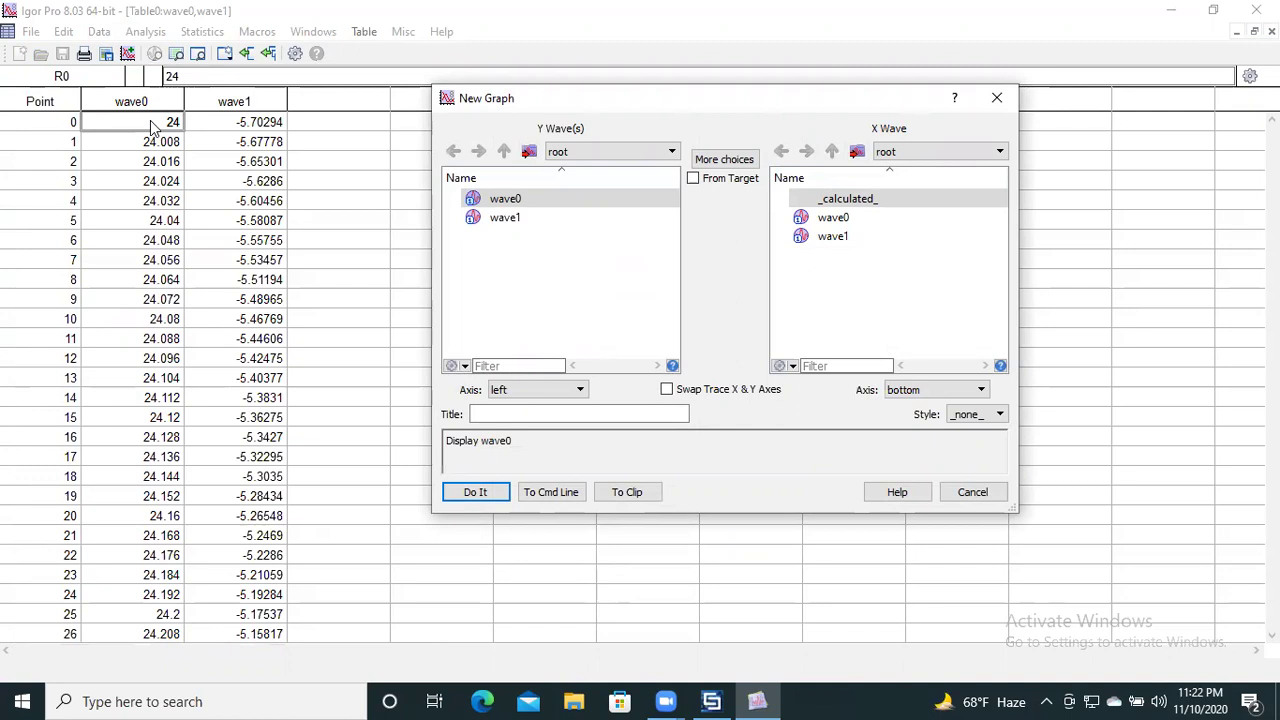
left_click(711, 701)
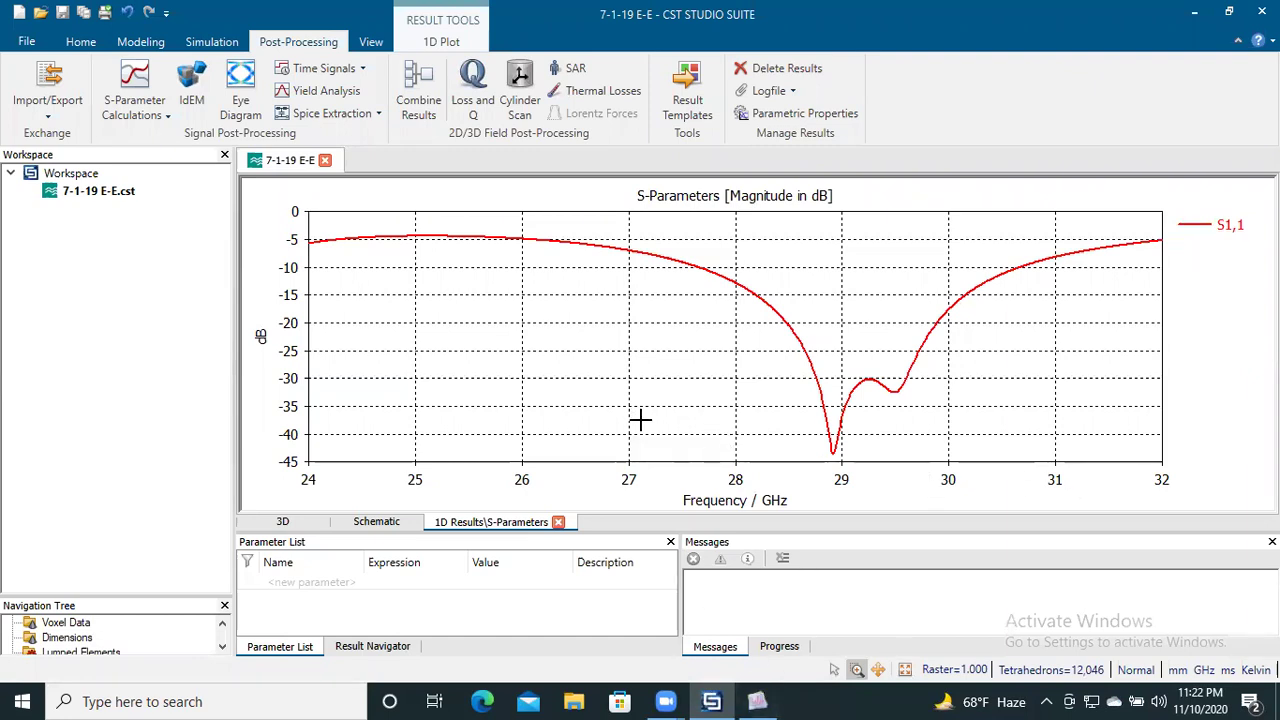
left_click(757, 701)
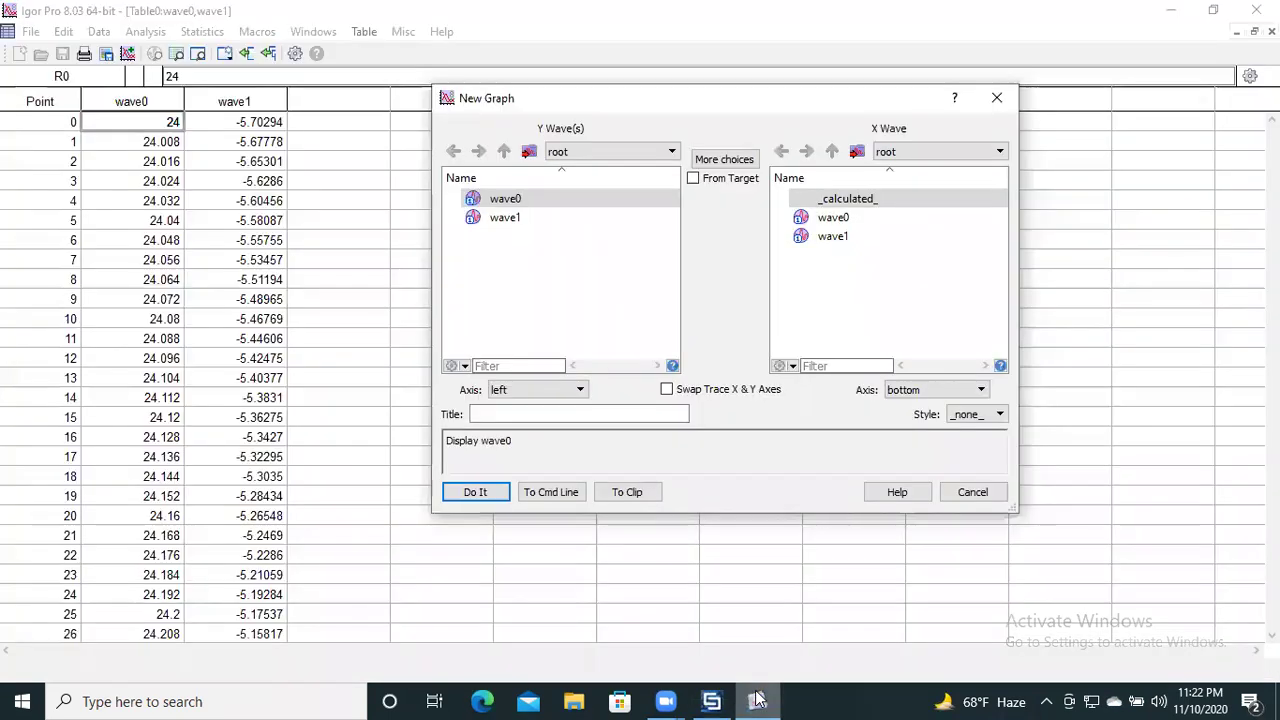
left_click(851, 218)
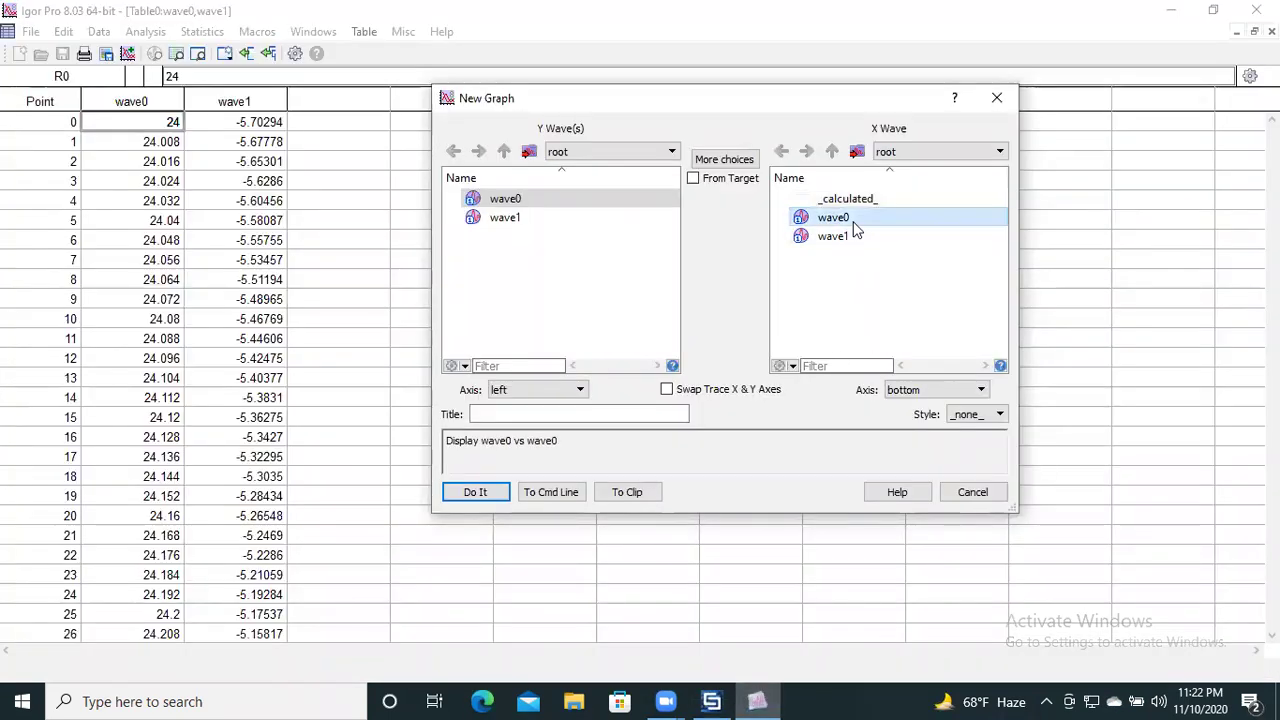
left_click(527, 217)
key("Return")
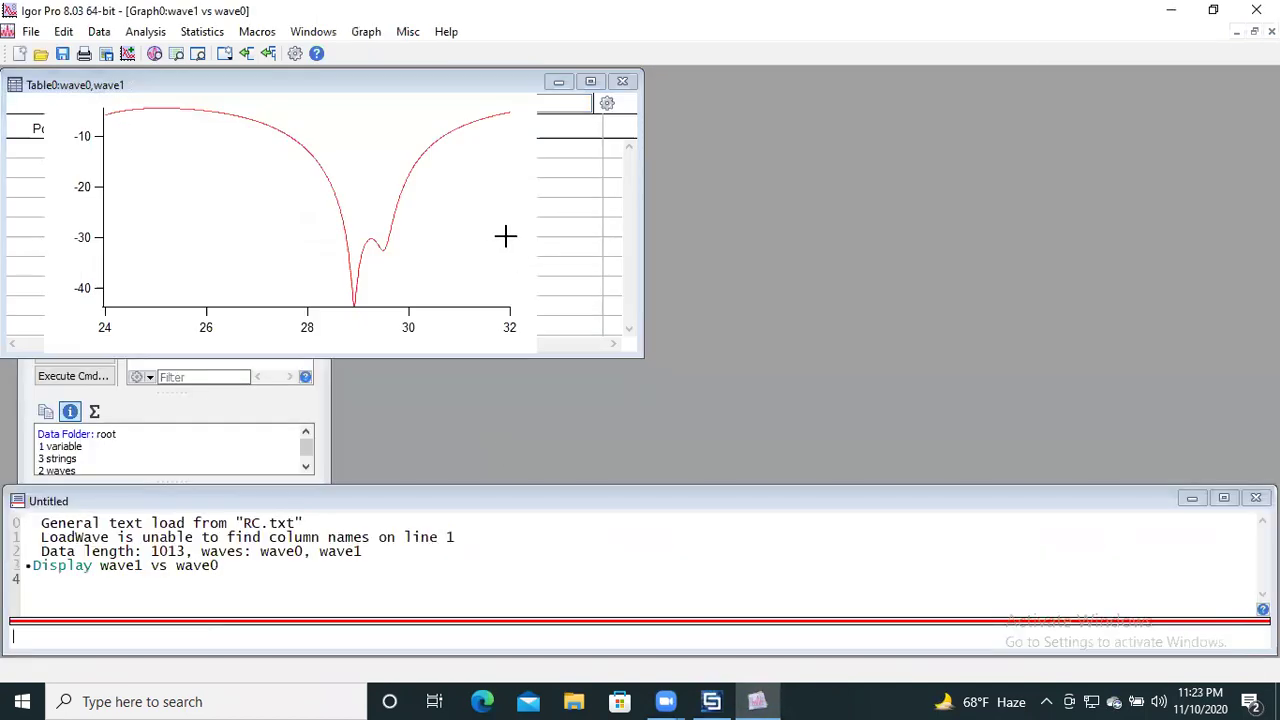
Minimize the data table and maximize the graph of wave1 versus wave0, leaving the Modify Graph settings unchanged.
left_click(590, 82)
left_click(760, 700)
left_click(760, 700)
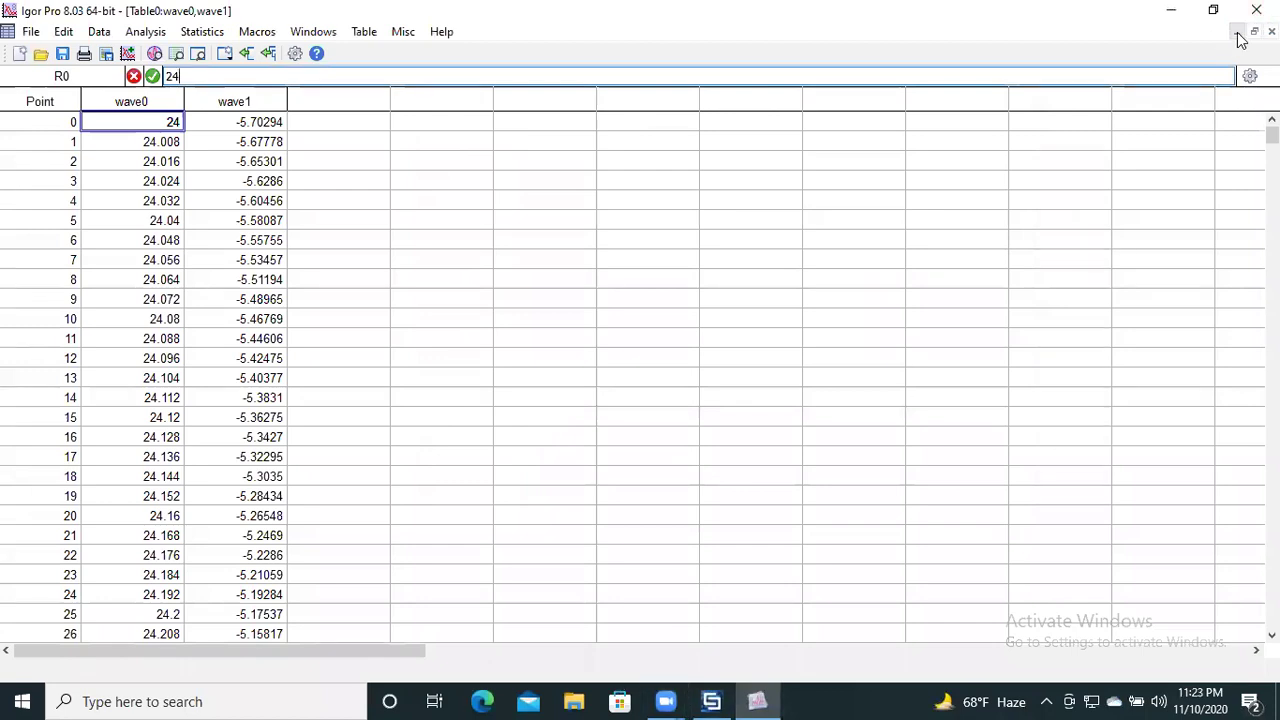
left_click(1238, 38)
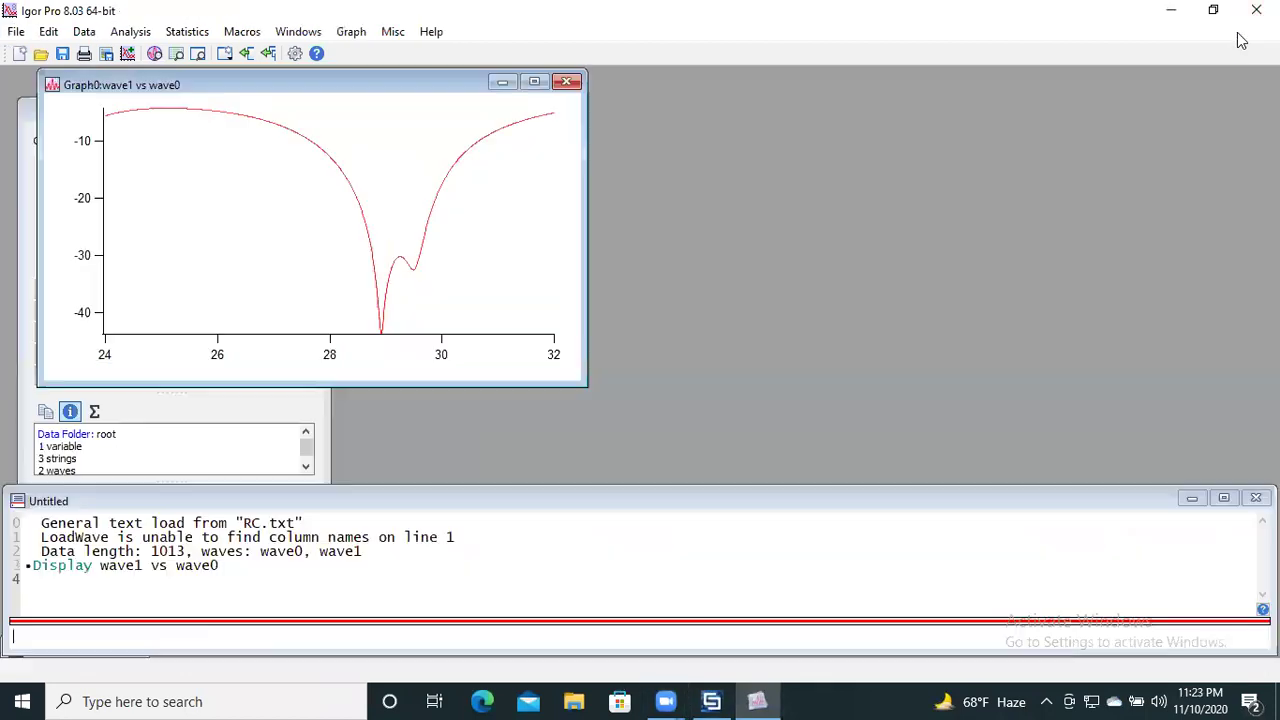
left_click(535, 85)
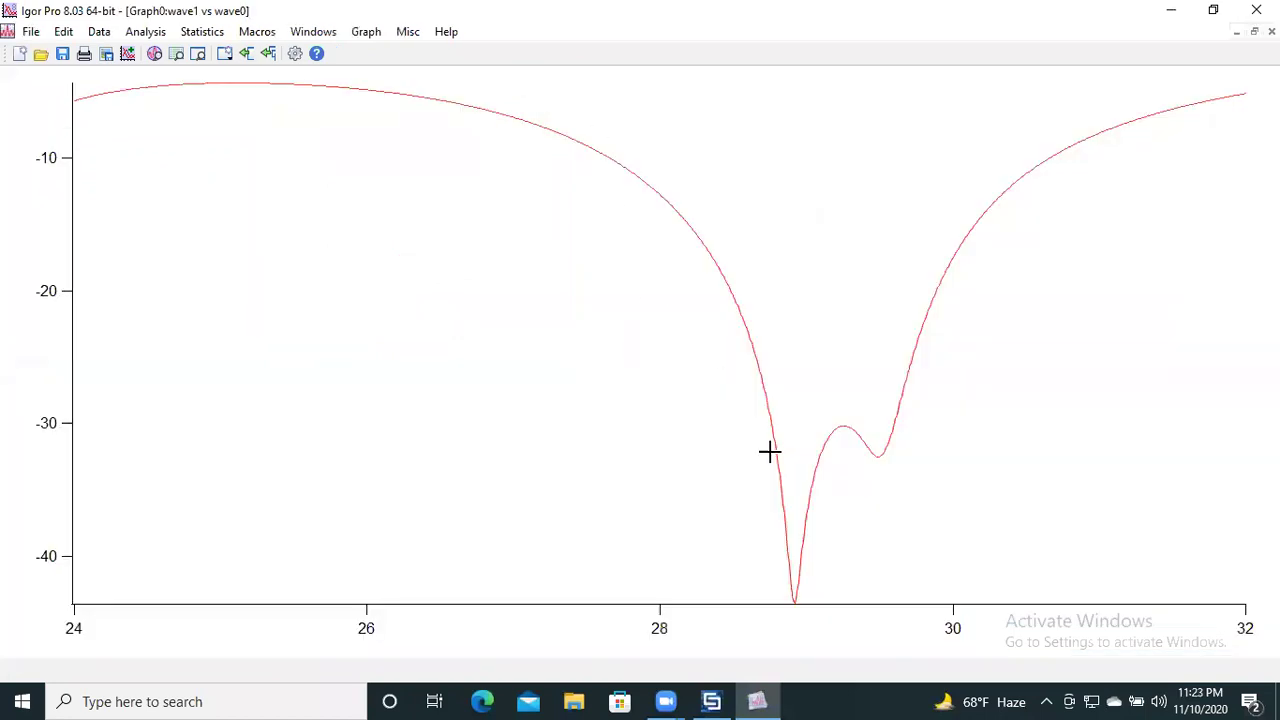
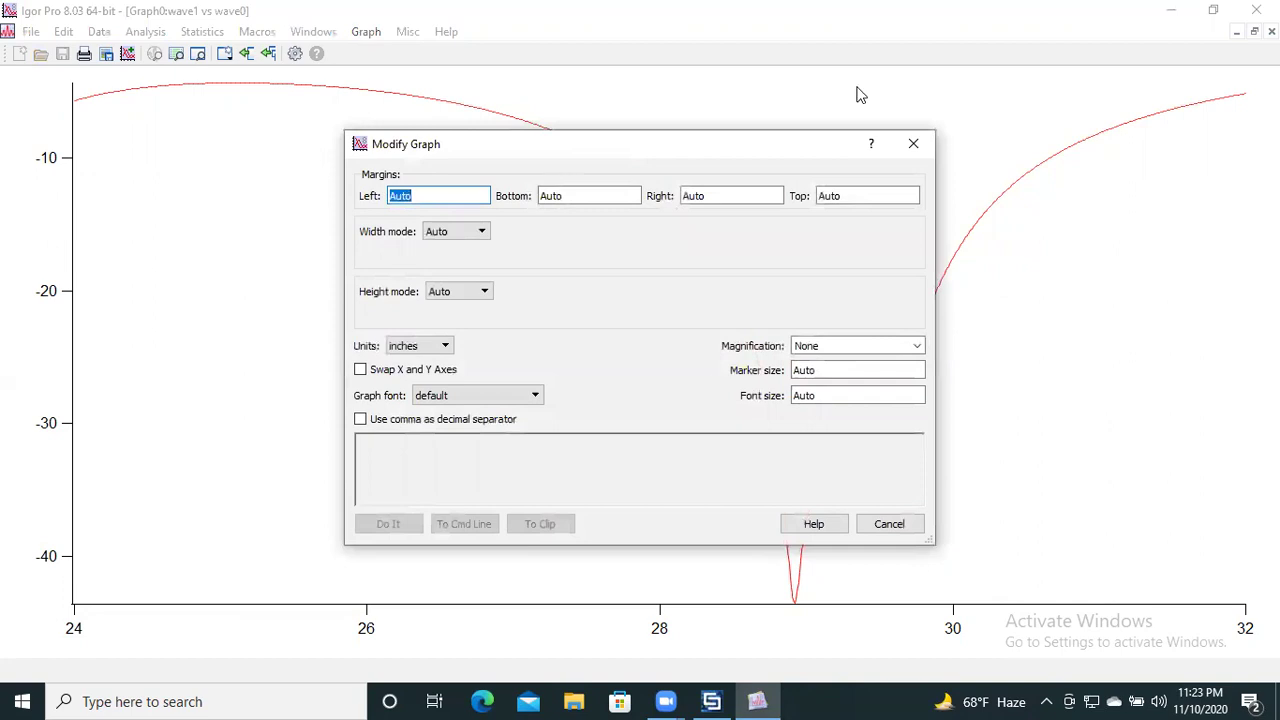
left_click(914, 143)
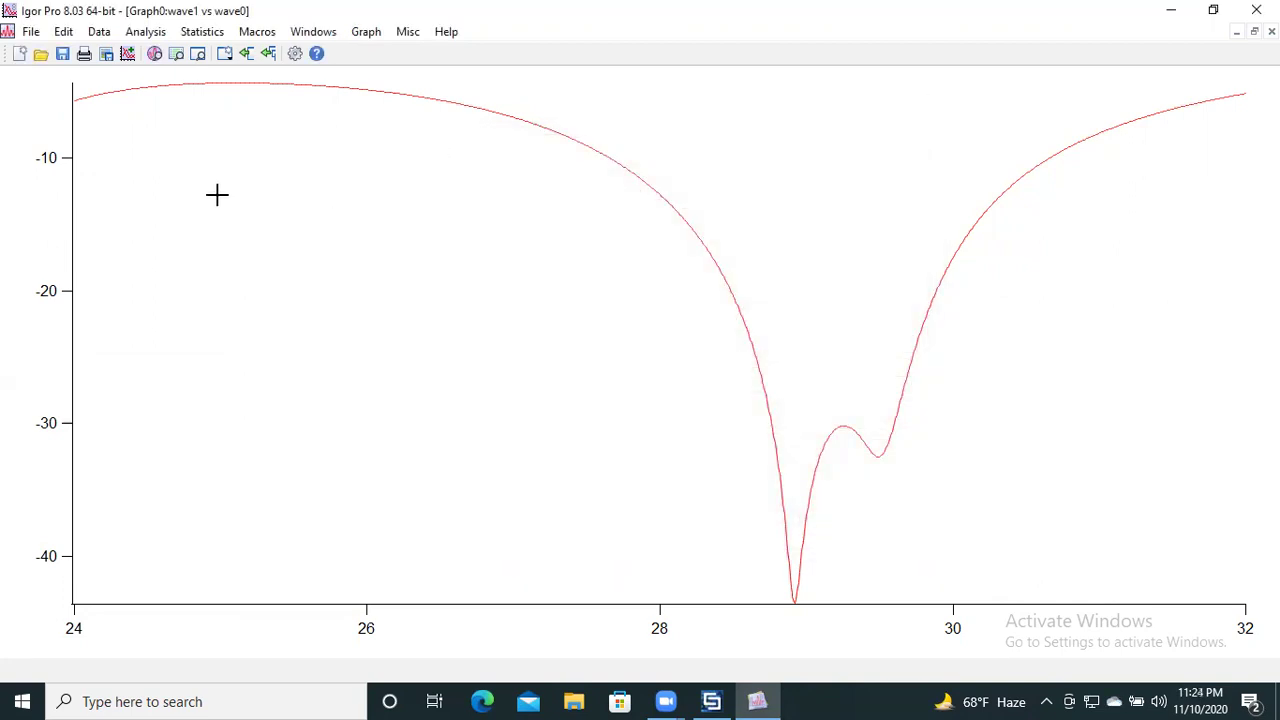
Open the Modify Axis settings for the left axis and turn off its Standoff option.
double_click(50, 163)
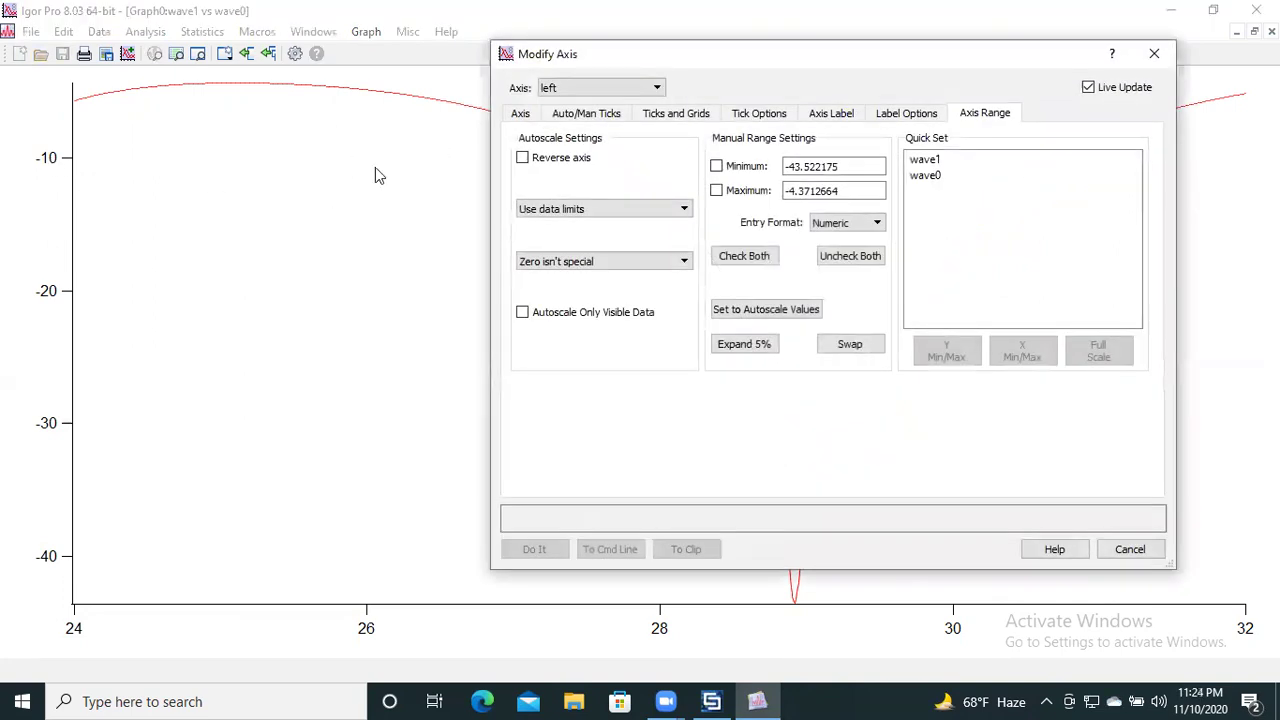
left_click(630, 90)
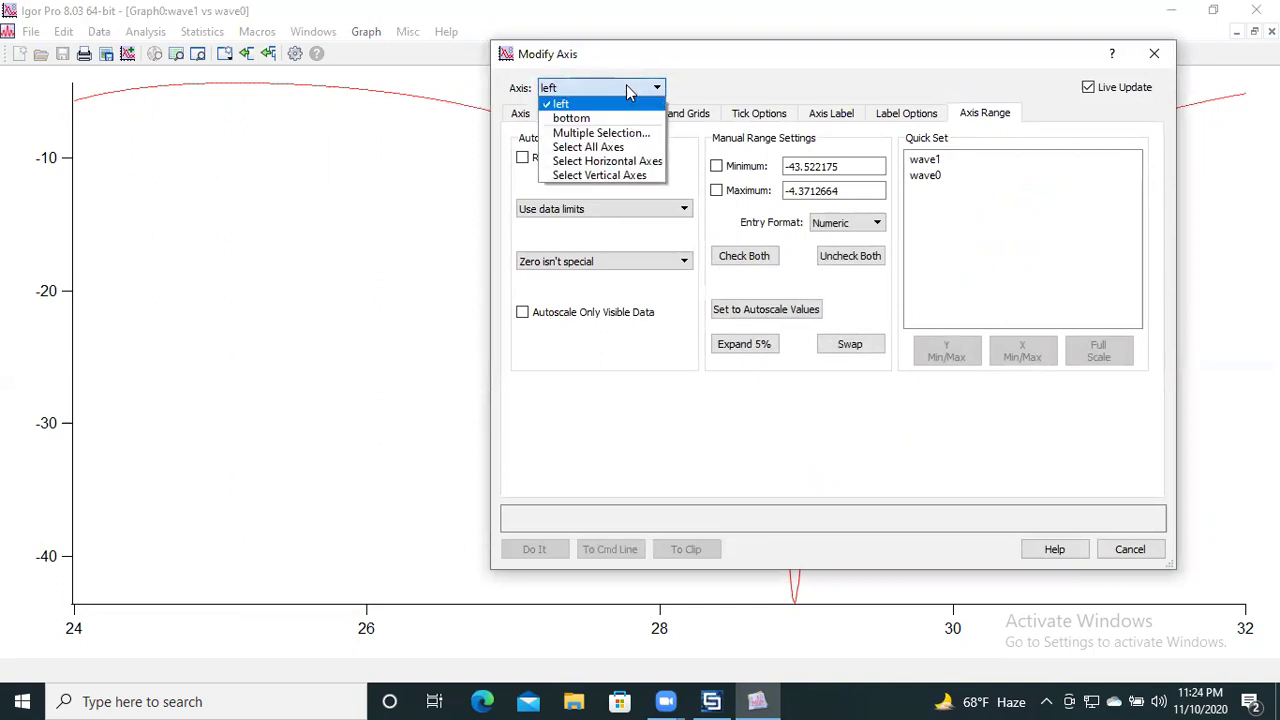
left_click(676, 87)
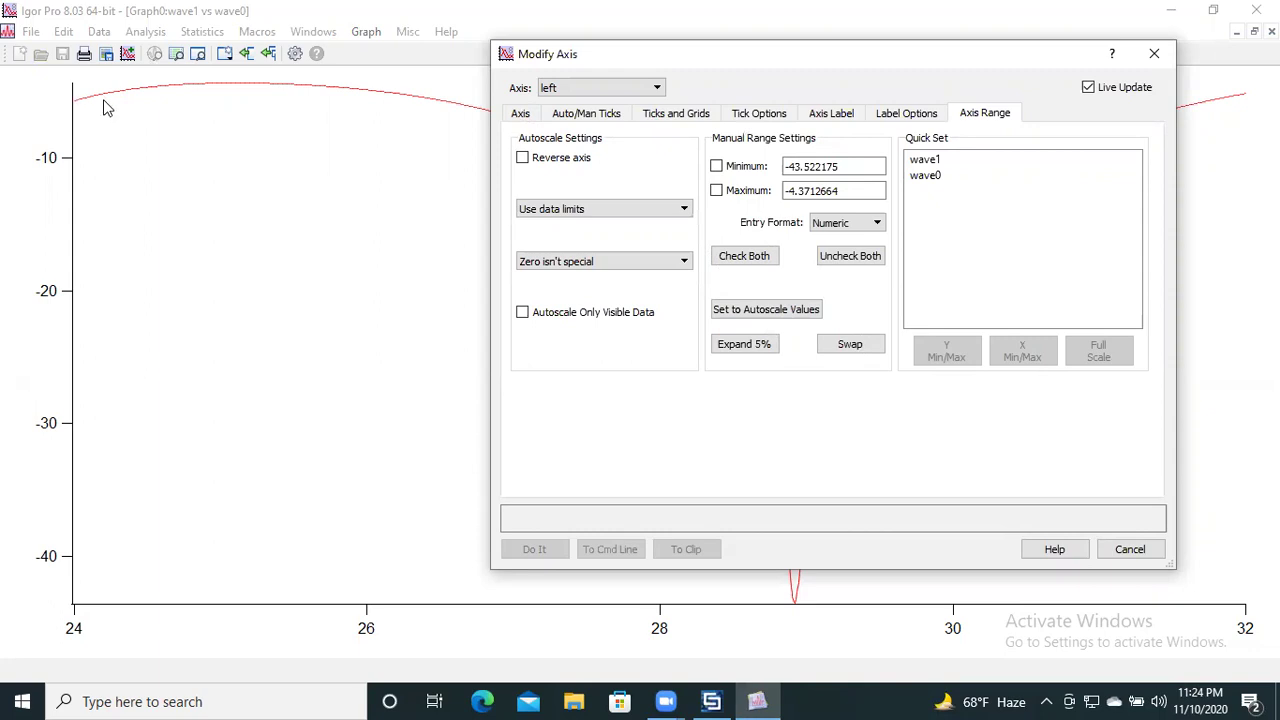
left_click(615, 116)
left_click(676, 116)
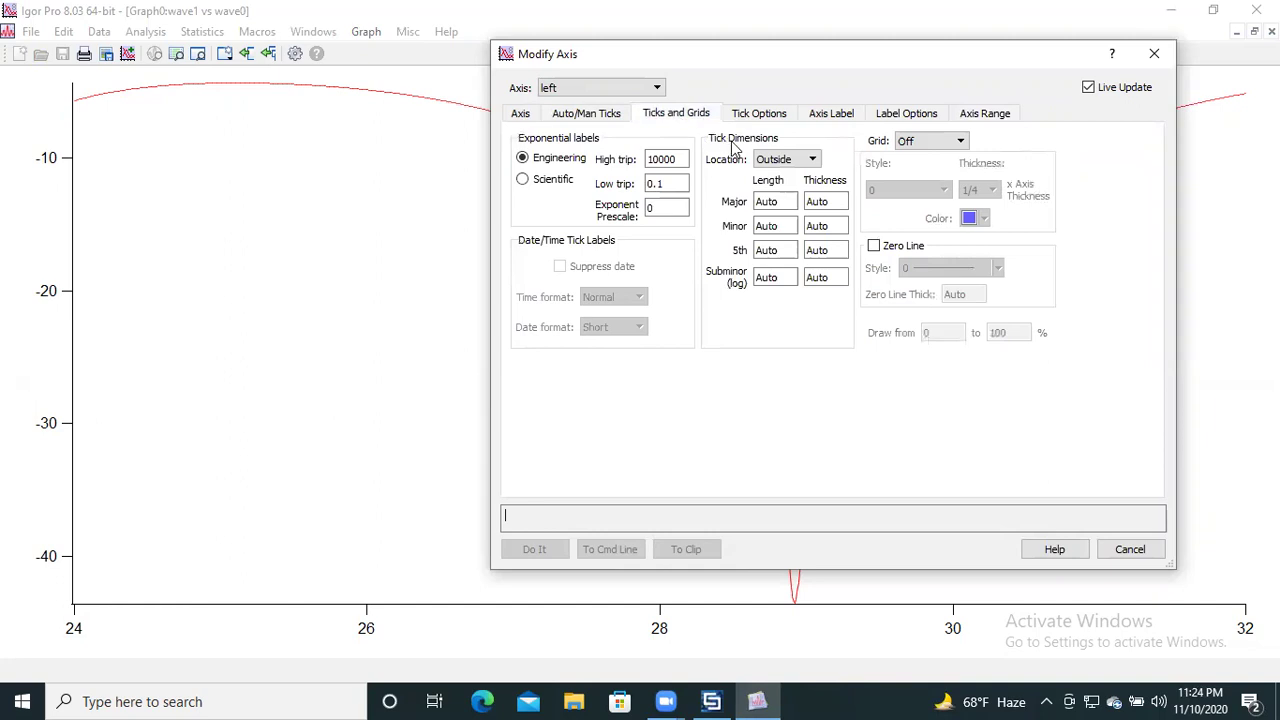
left_click(762, 113)
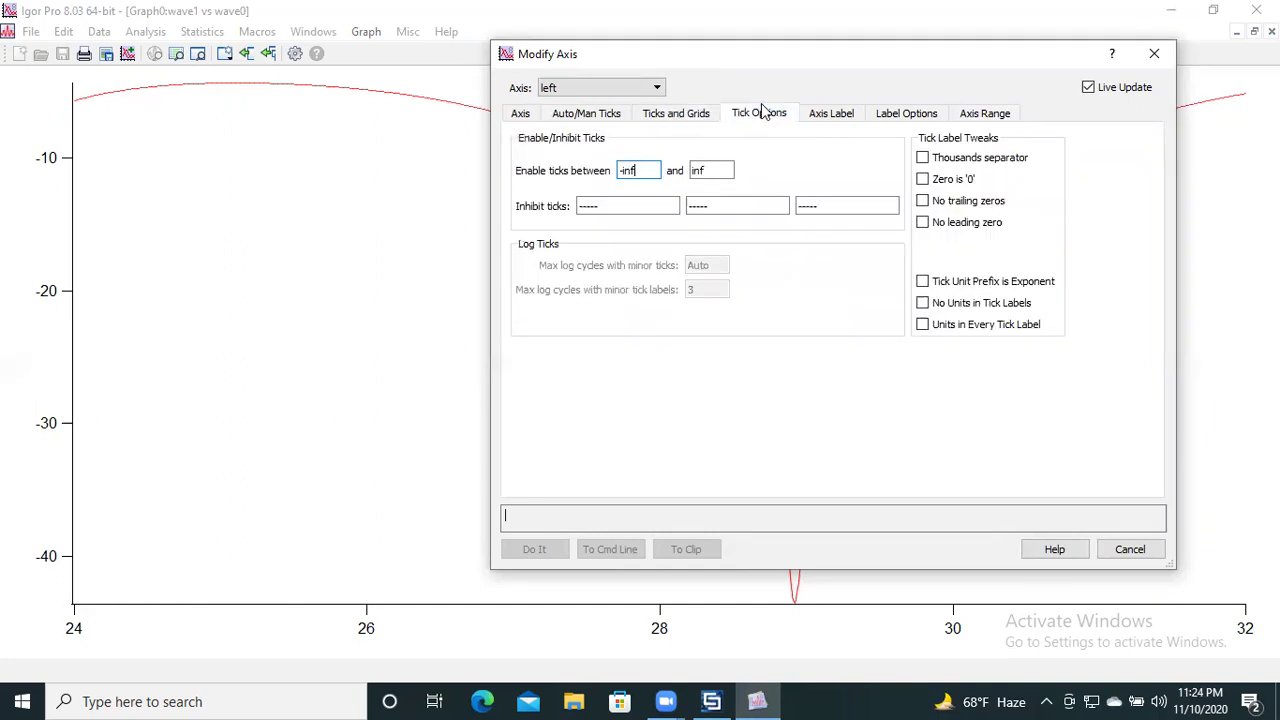
left_click(523, 114)
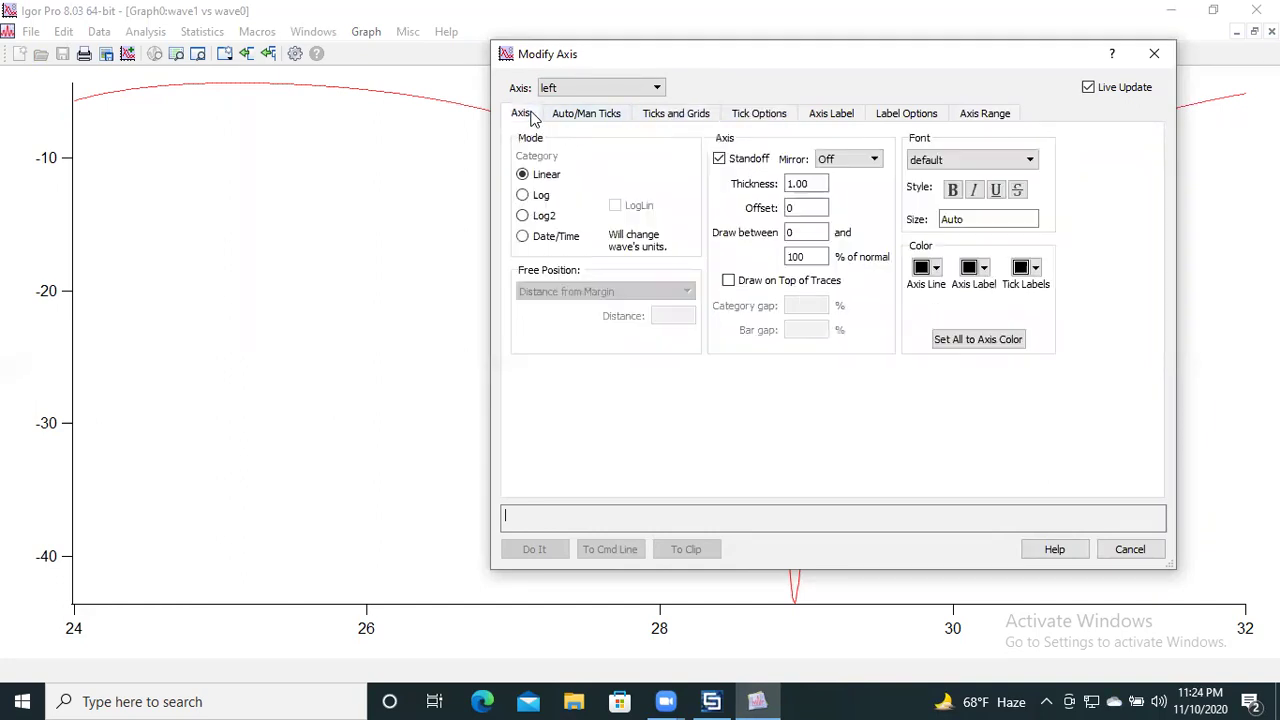
left_click(719, 158)
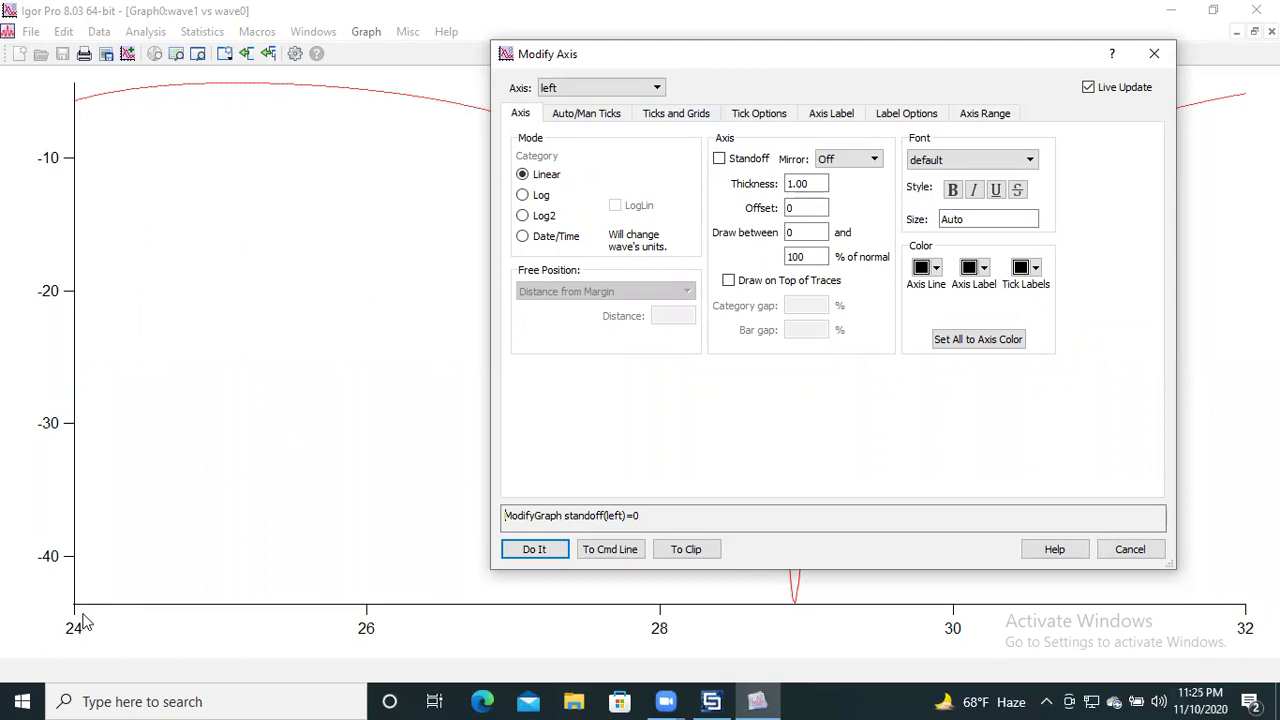
Switch to the bottom axis and turn off its Standoff option.
left_click(641, 90)
left_click(571, 118)
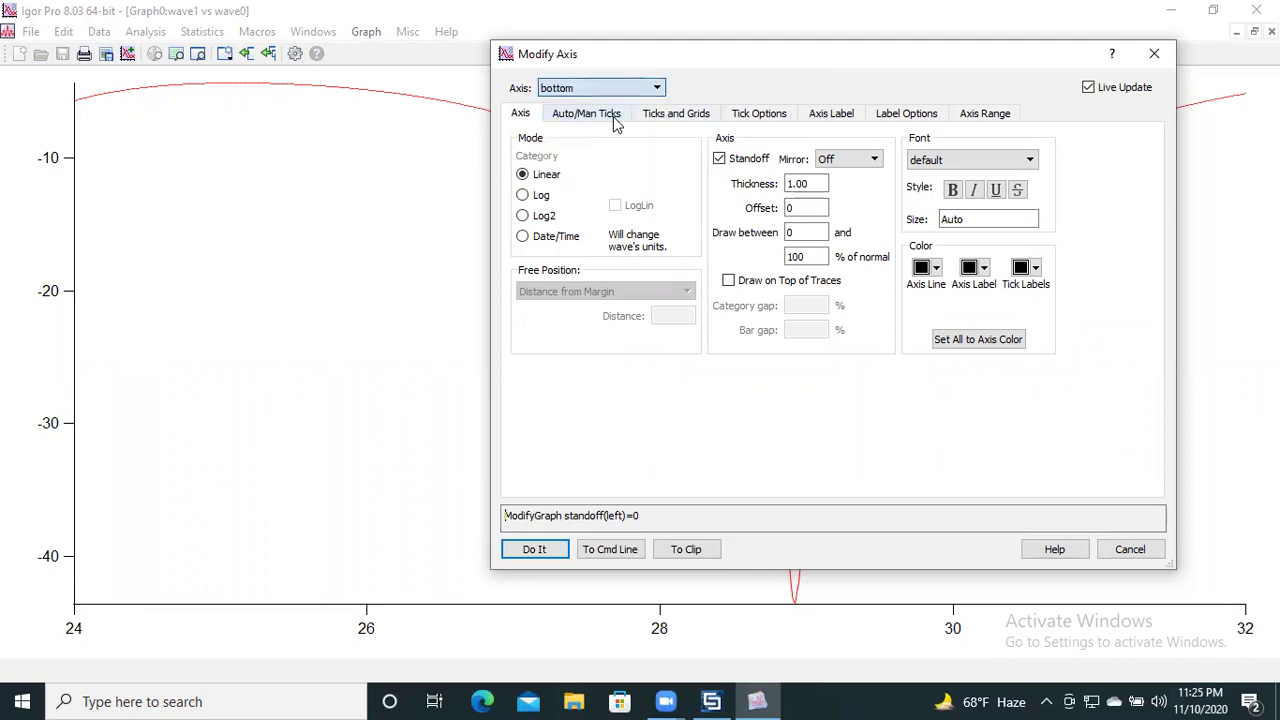
left_click(719, 159)
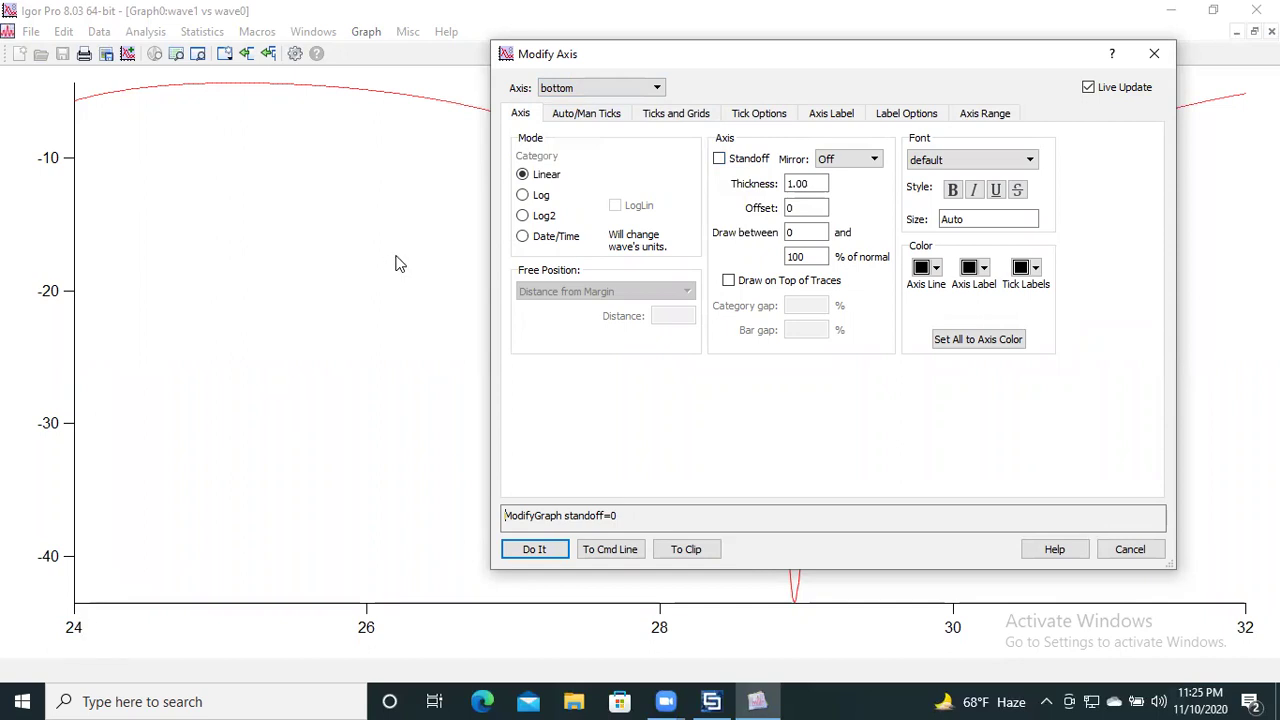
Review the tick, grid and label settings of the bottom axis, and switch to the left axis to review the same settings.
left_click(692, 118)
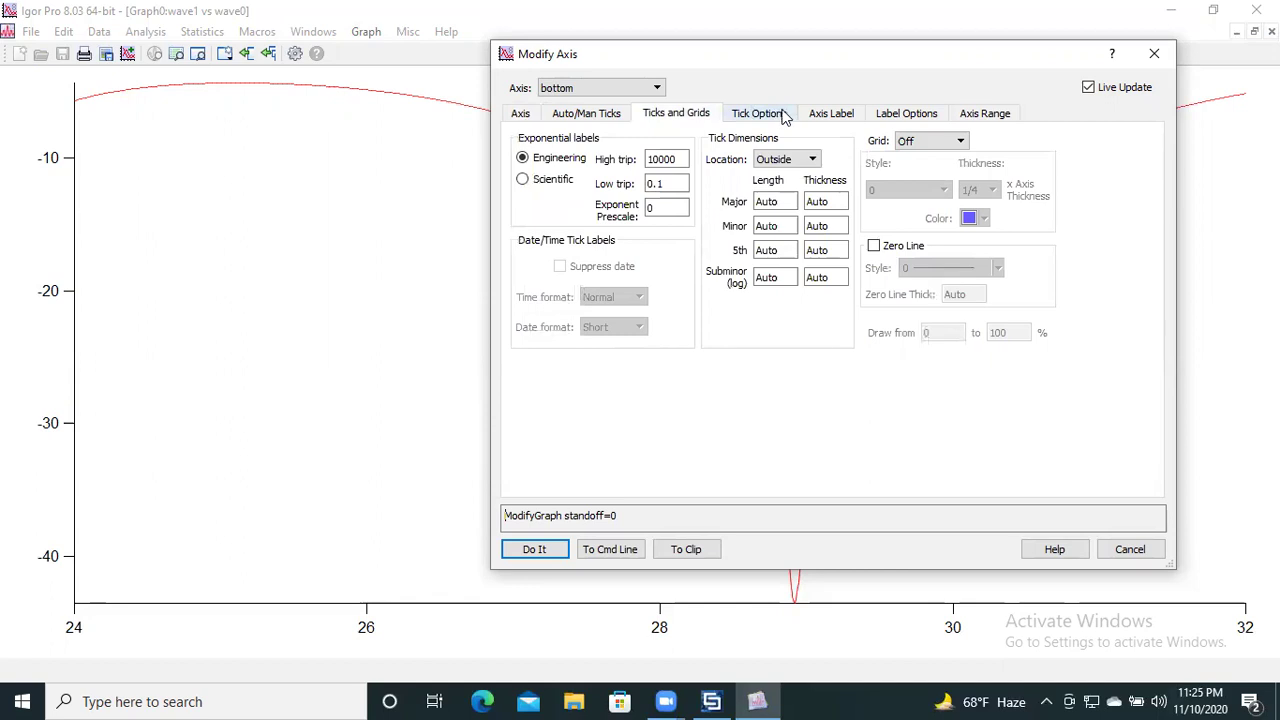
left_click(827, 118)
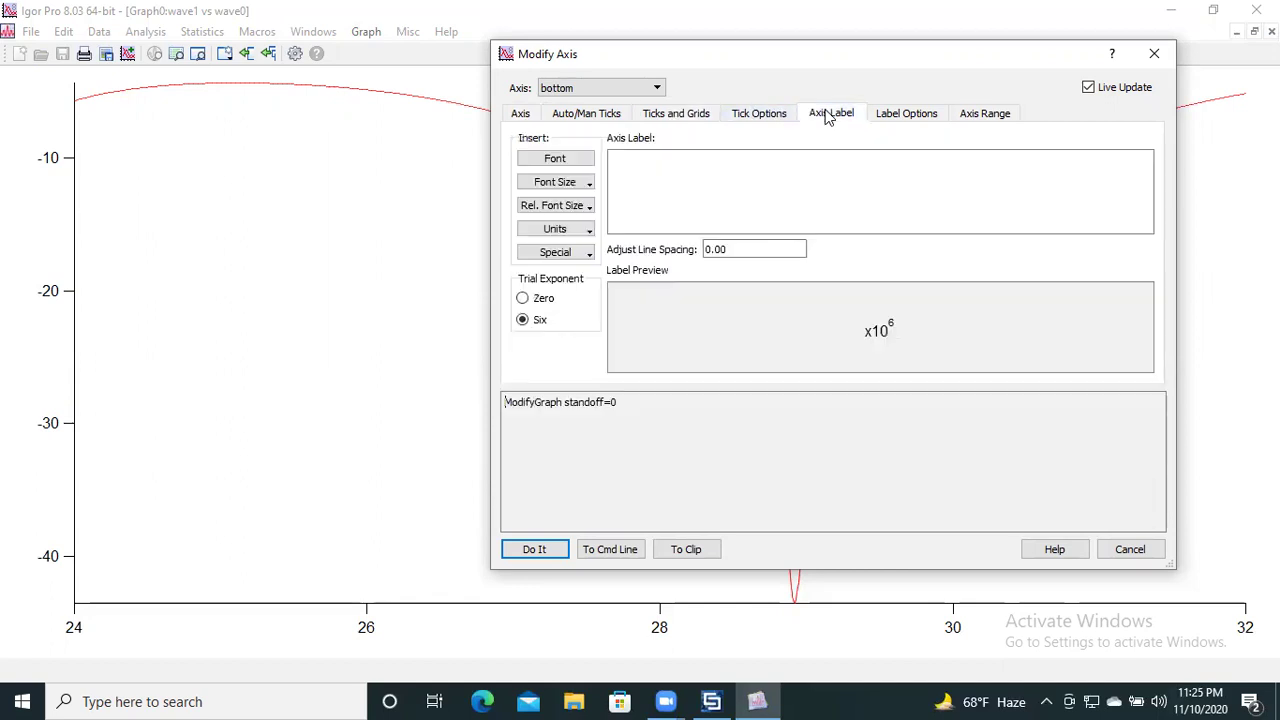
left_click(899, 121)
left_click(578, 116)
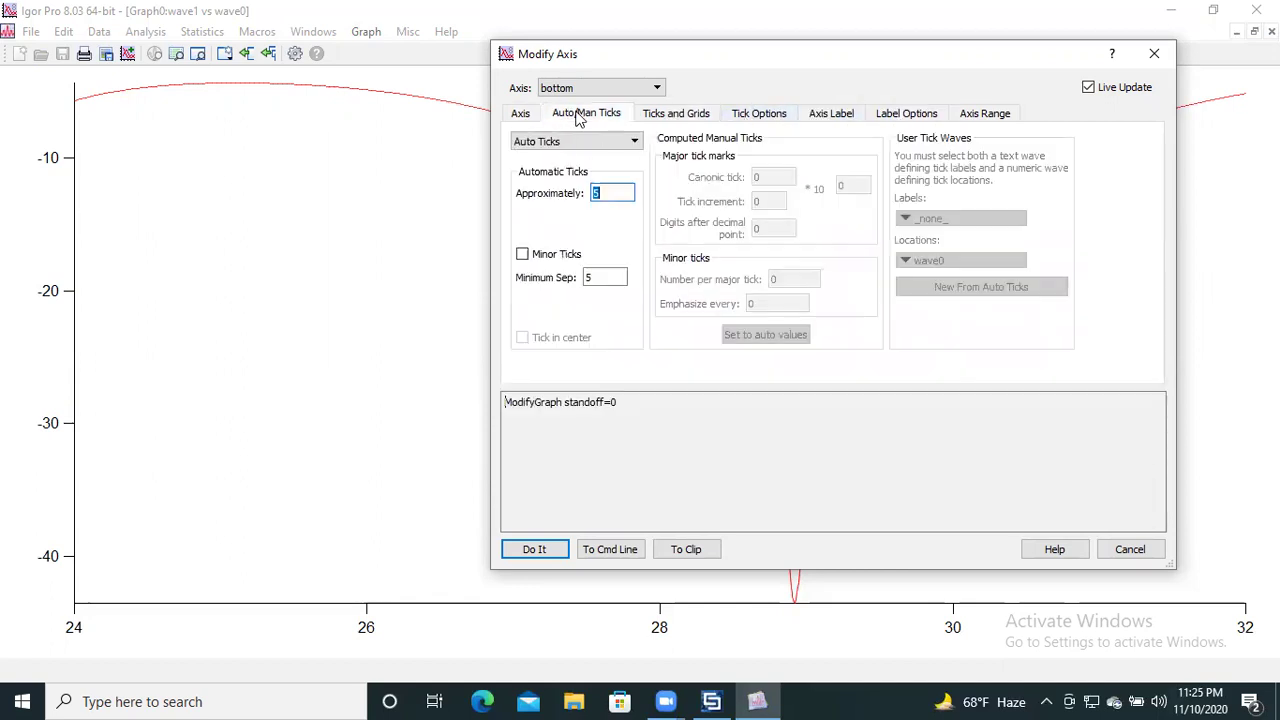
left_click(670, 115)
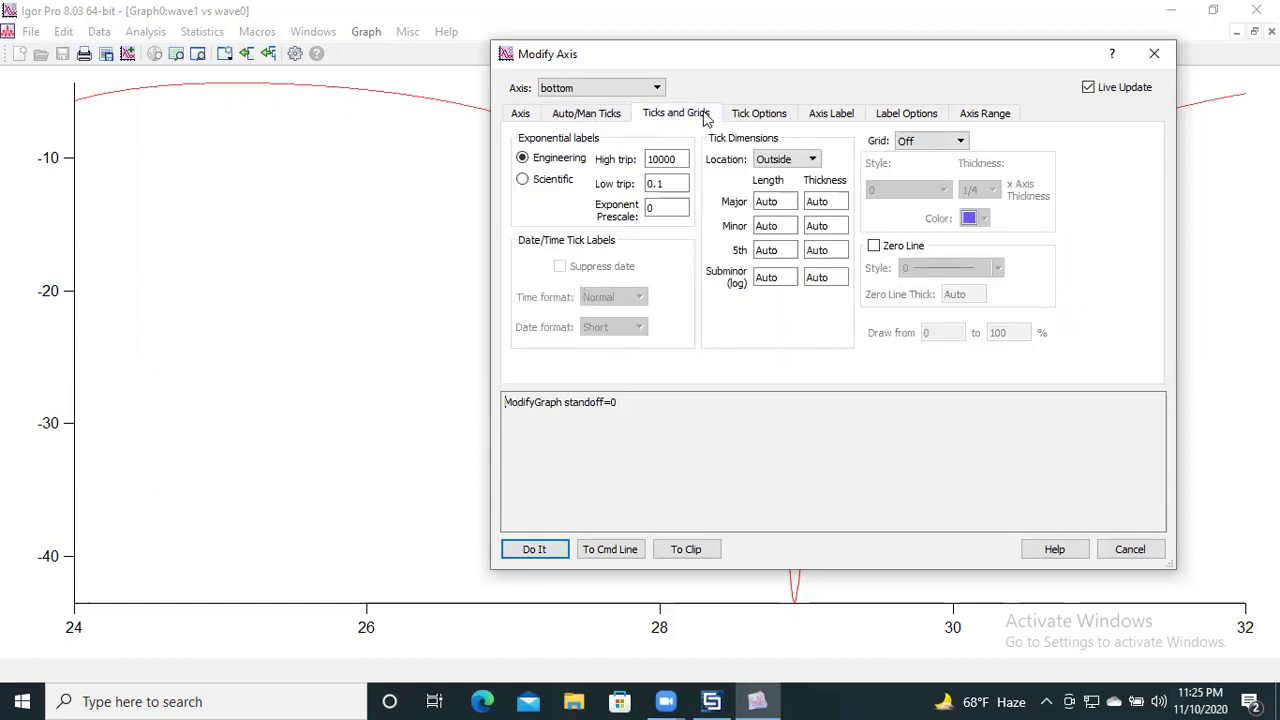
left_click(655, 90)
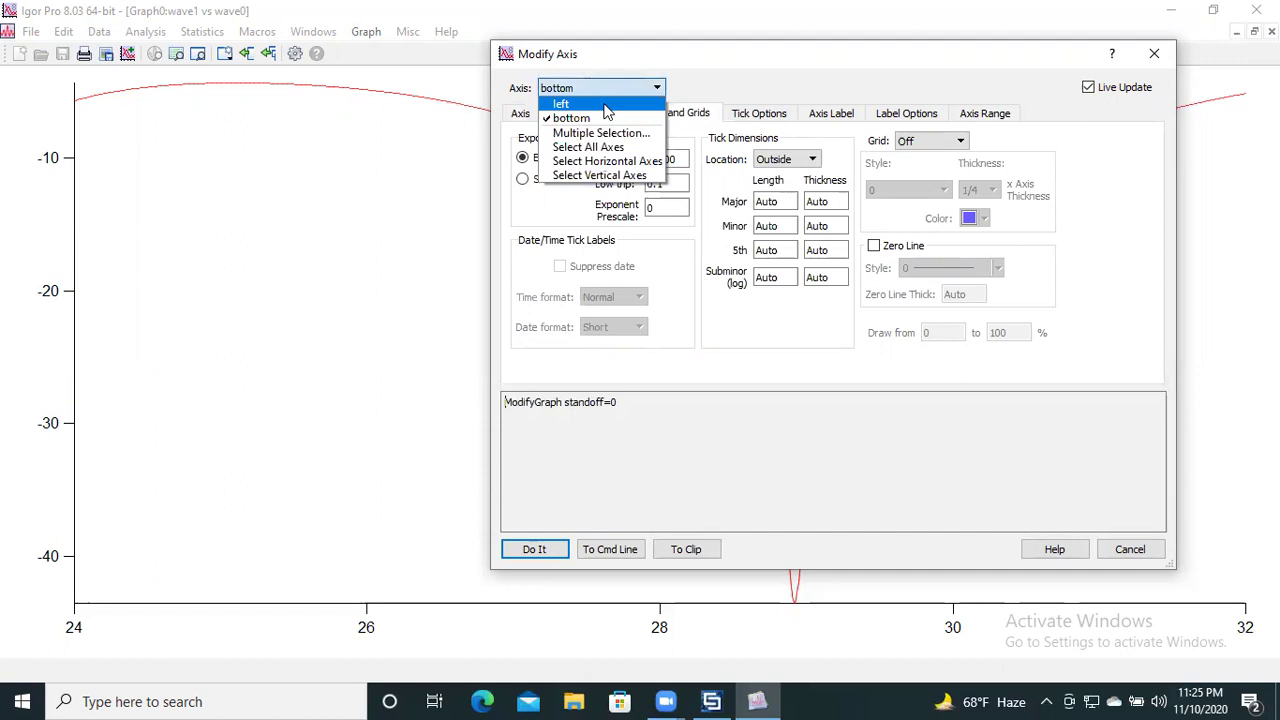
left_click(607, 107)
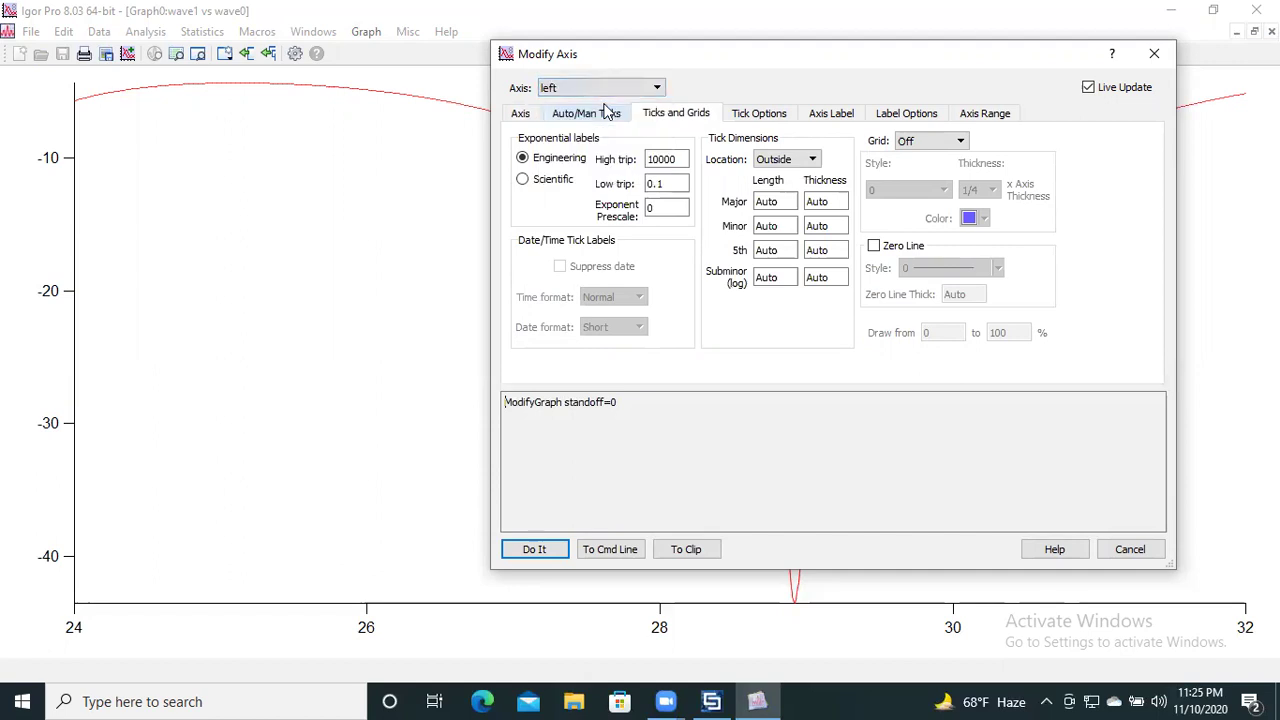
left_click(527, 114)
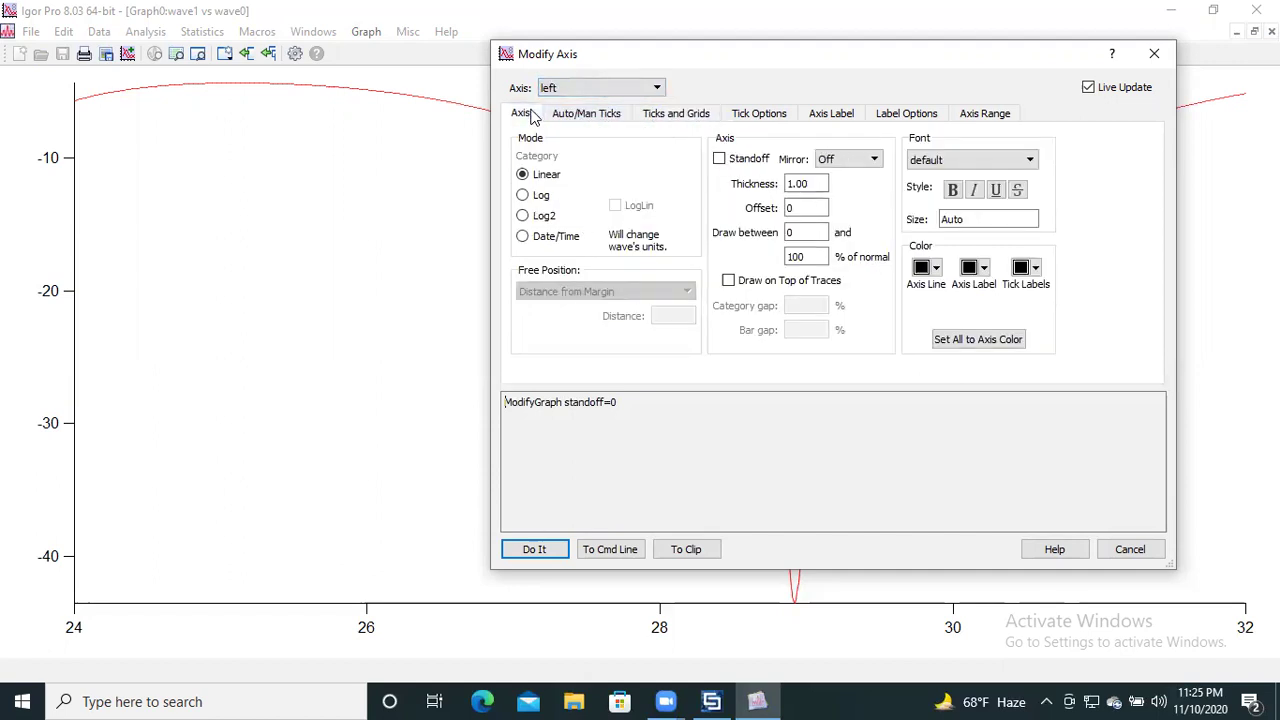
left_click(583, 114)
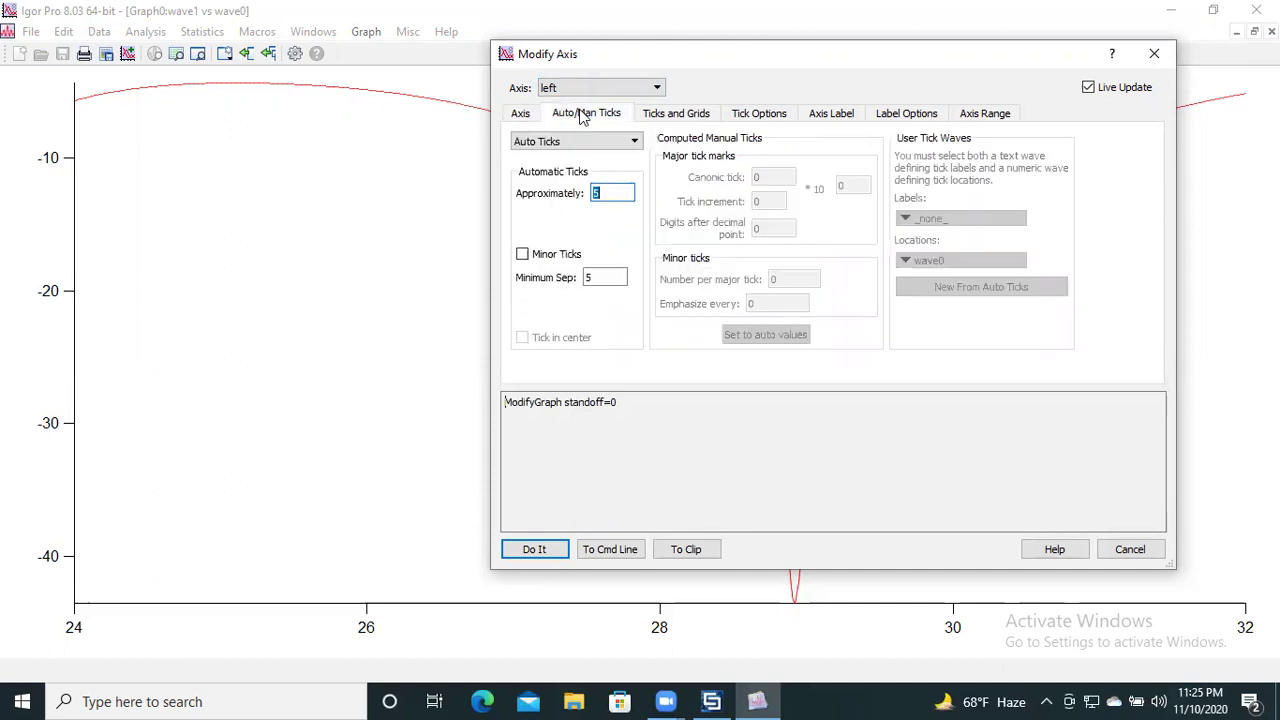
left_click(674, 118)
left_click(747, 116)
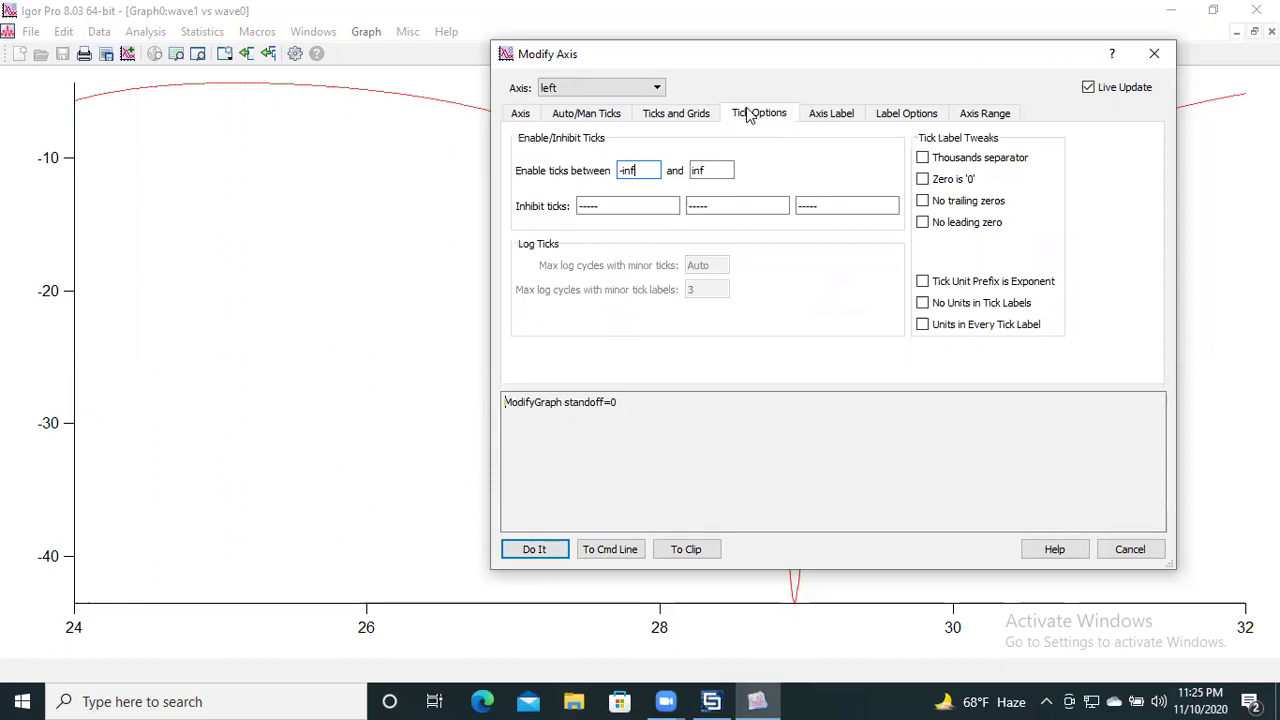
left_click(824, 117)
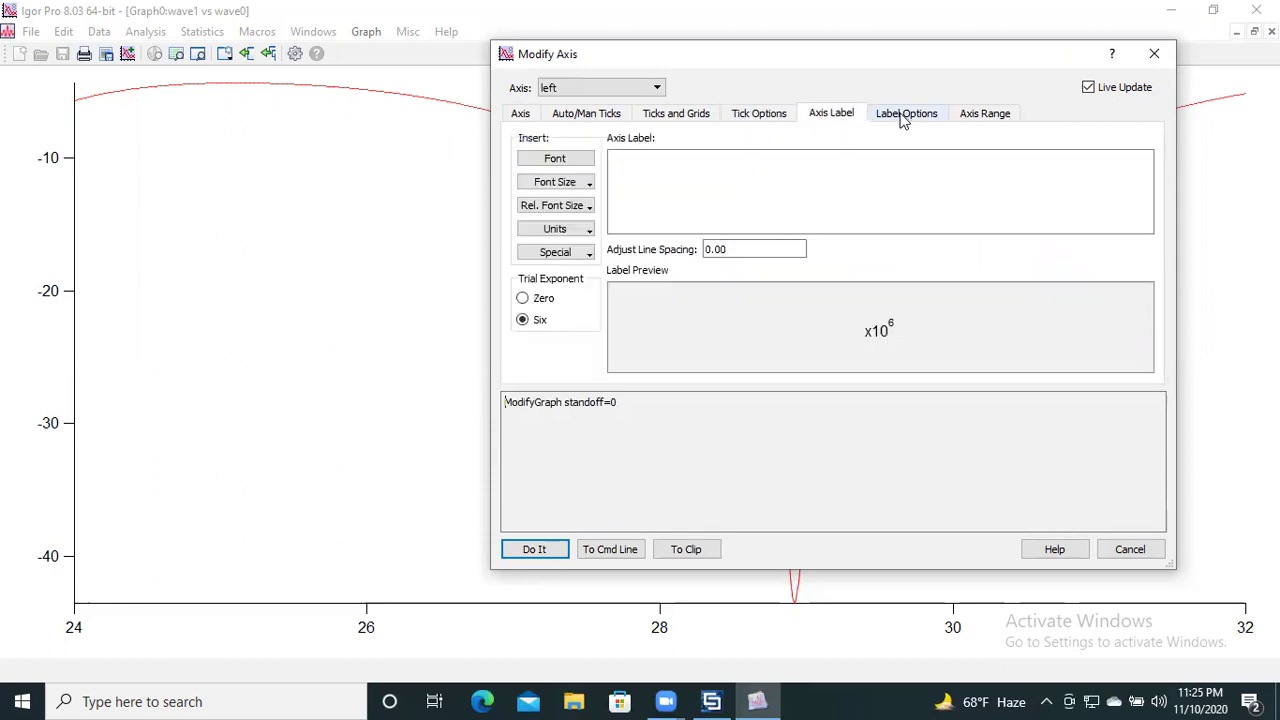
left_click(903, 119)
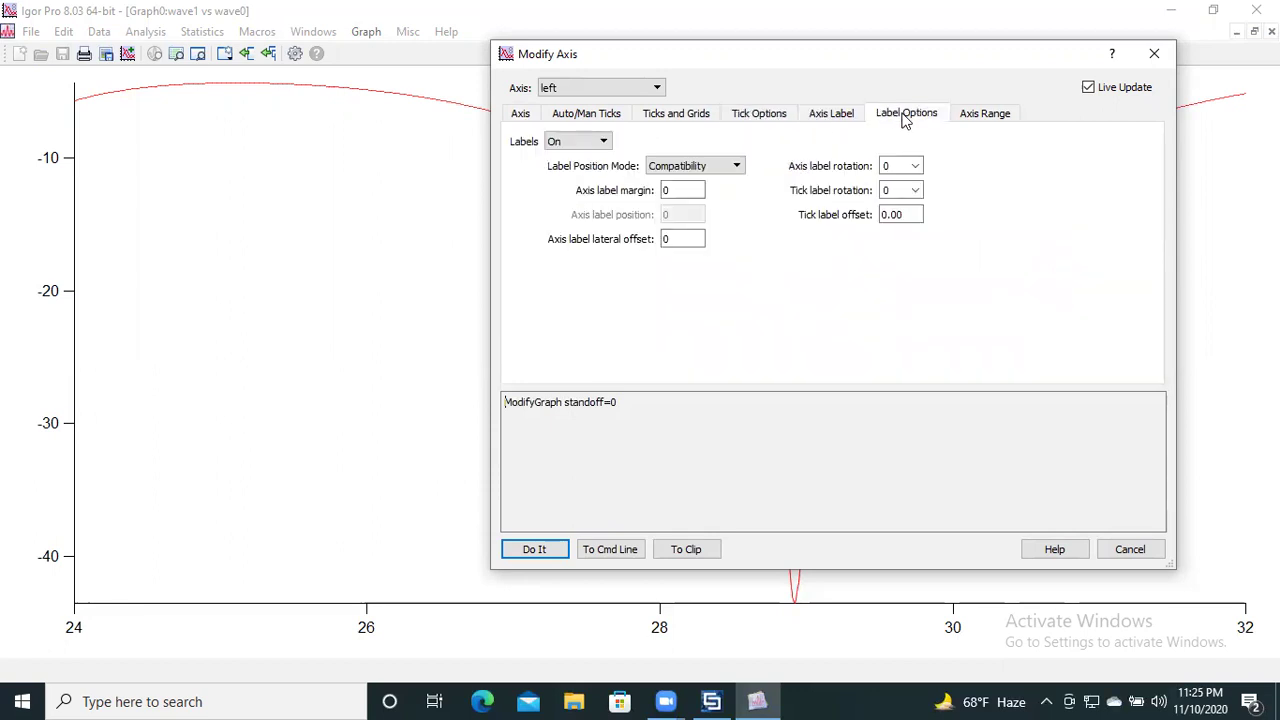
Enable the manual minimum and maximum for the left axis range and set the minimum to -50.
left_click(967, 121)
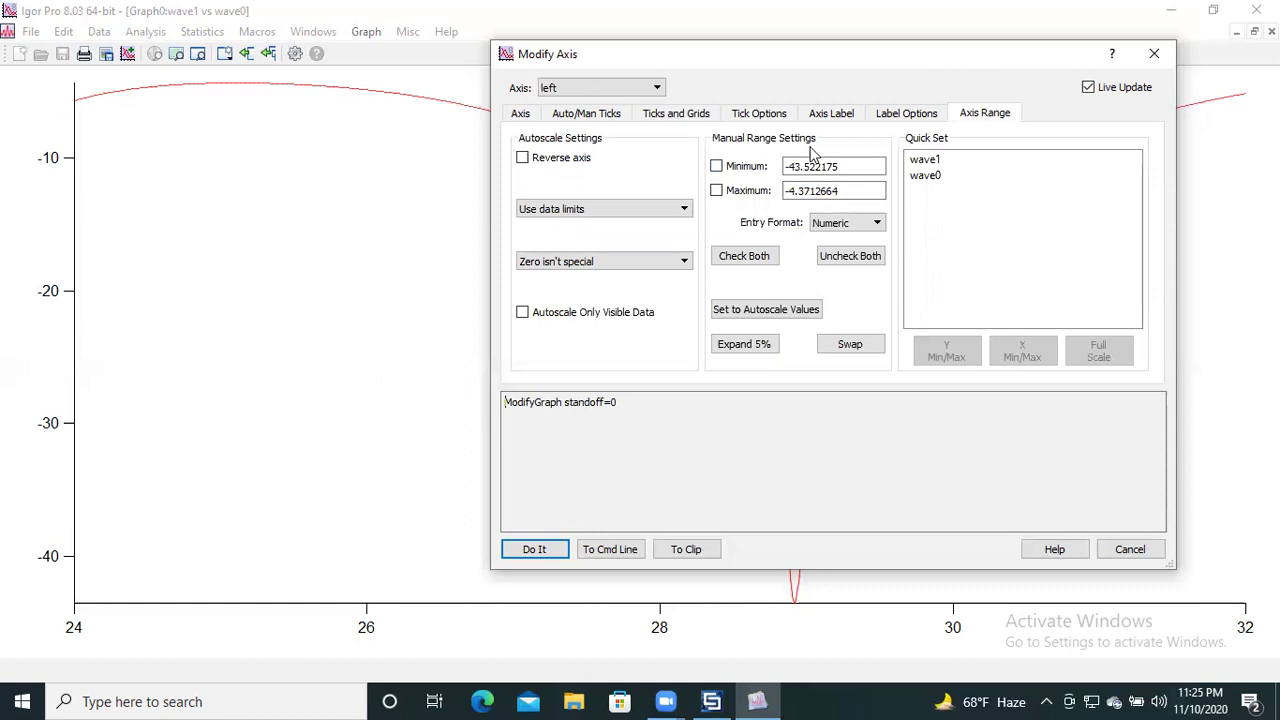
left_click(717, 167)
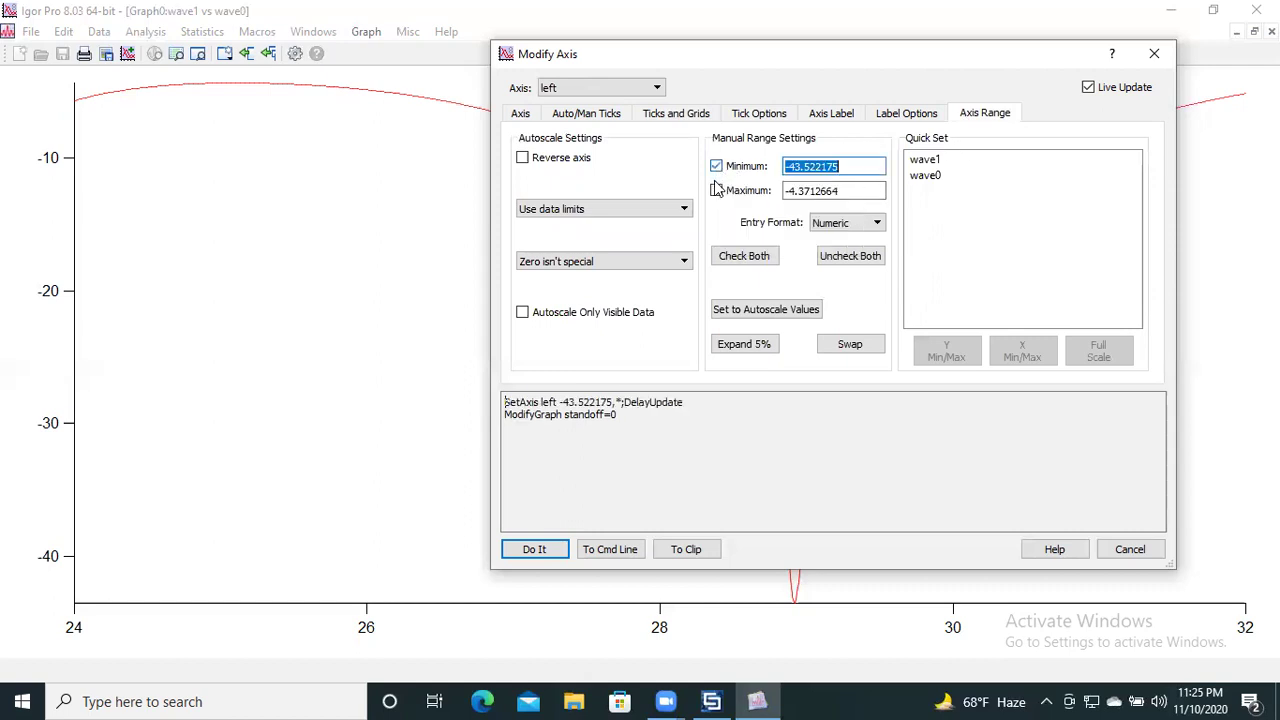
left_click(716, 190)
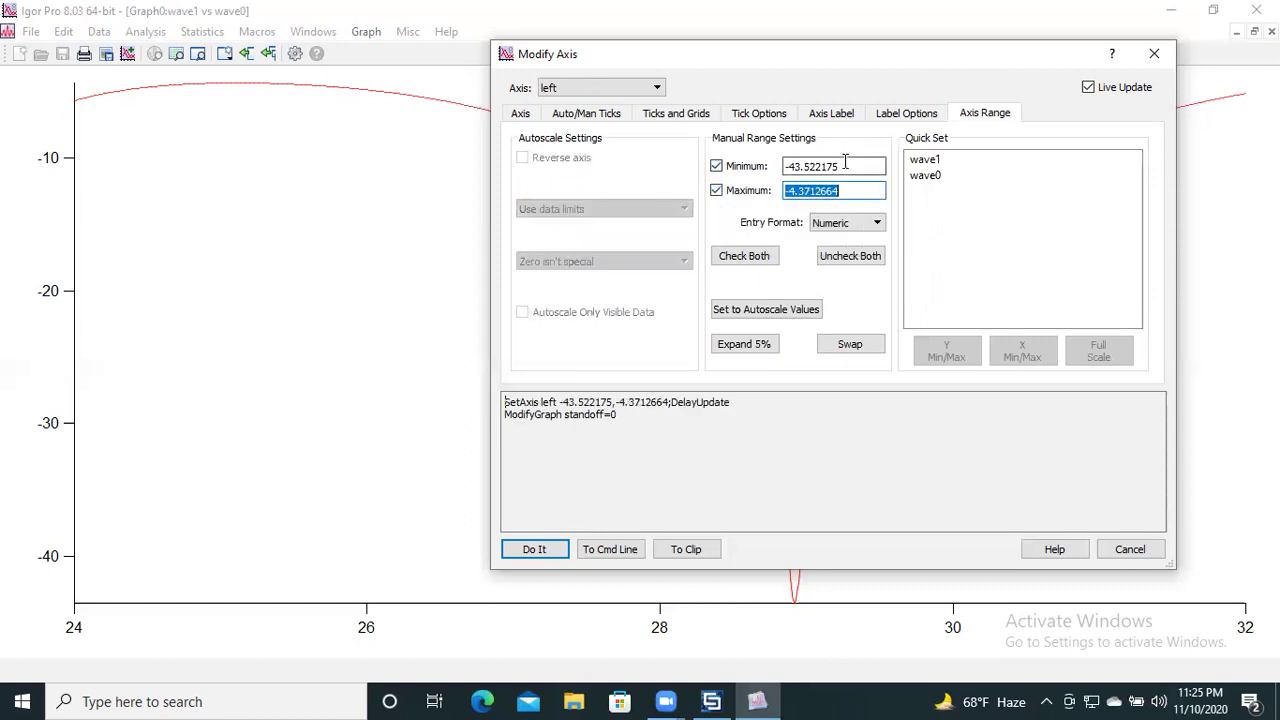
left_click(845, 165)
key("BackSpace")
key("BackSpace")
key("BackSpace")
key("BackSpace")
key("BackSpace")
key("BackSpace")
key("BackSpace")
key("BackSpace")
key("BackSpace")
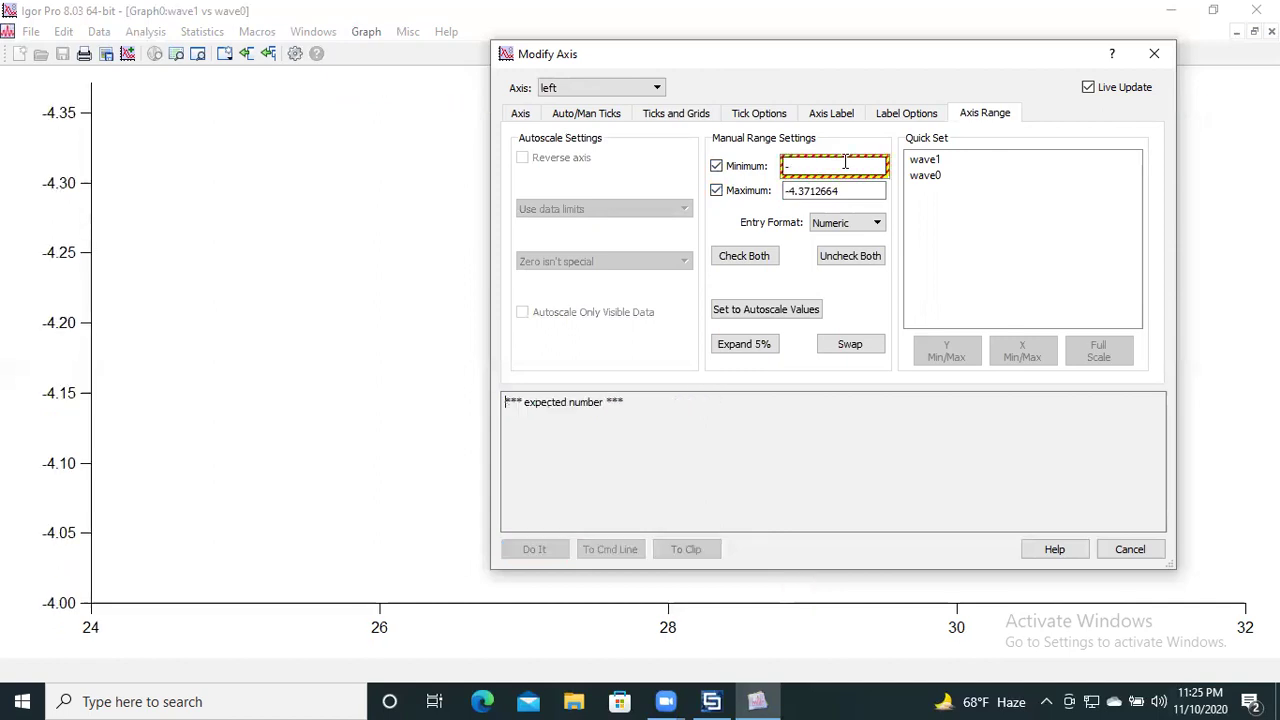
type("50")
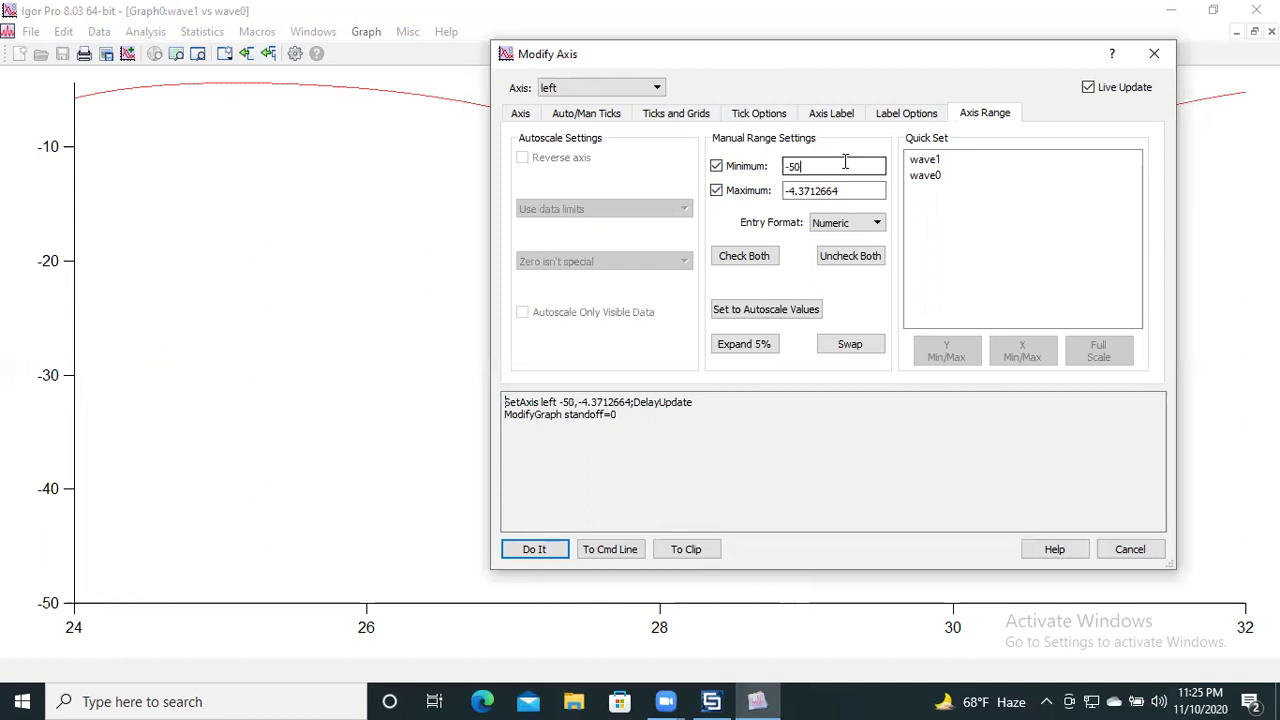
Set the maximum of the left axis range to 0.
left_click(849, 190)
left_click(849, 190)
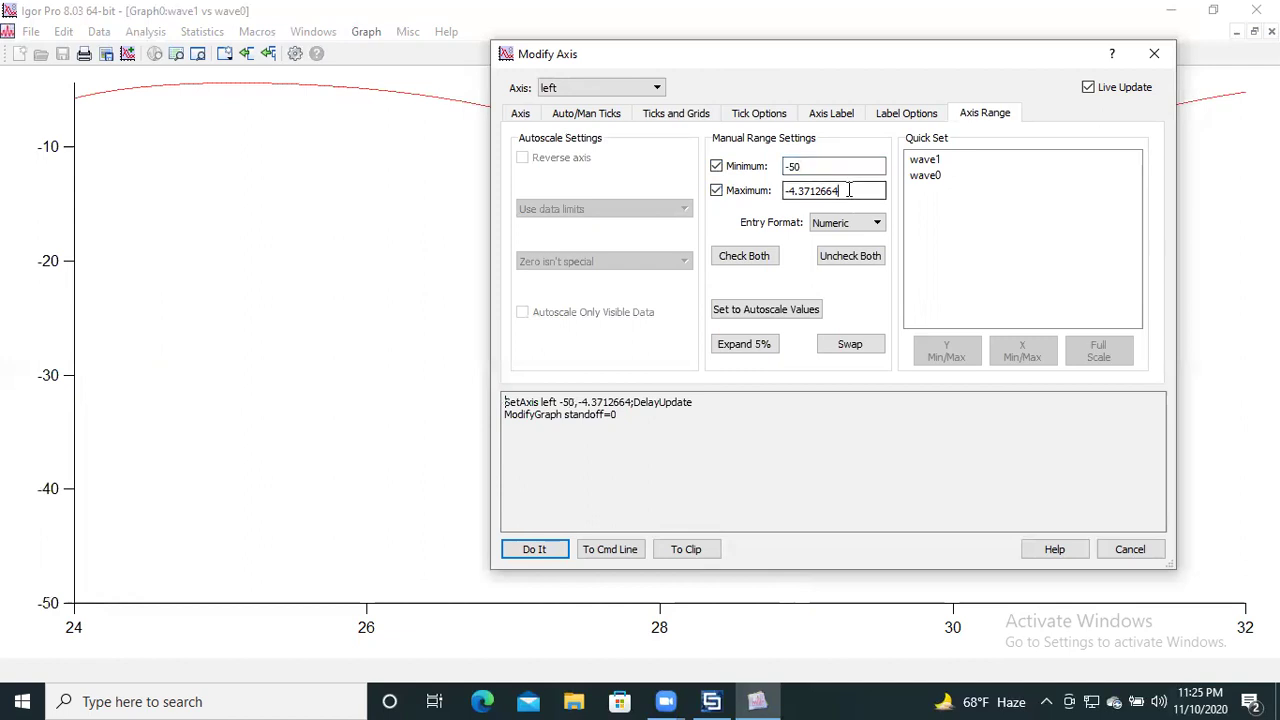
key("ctrl+a")
type("-5")
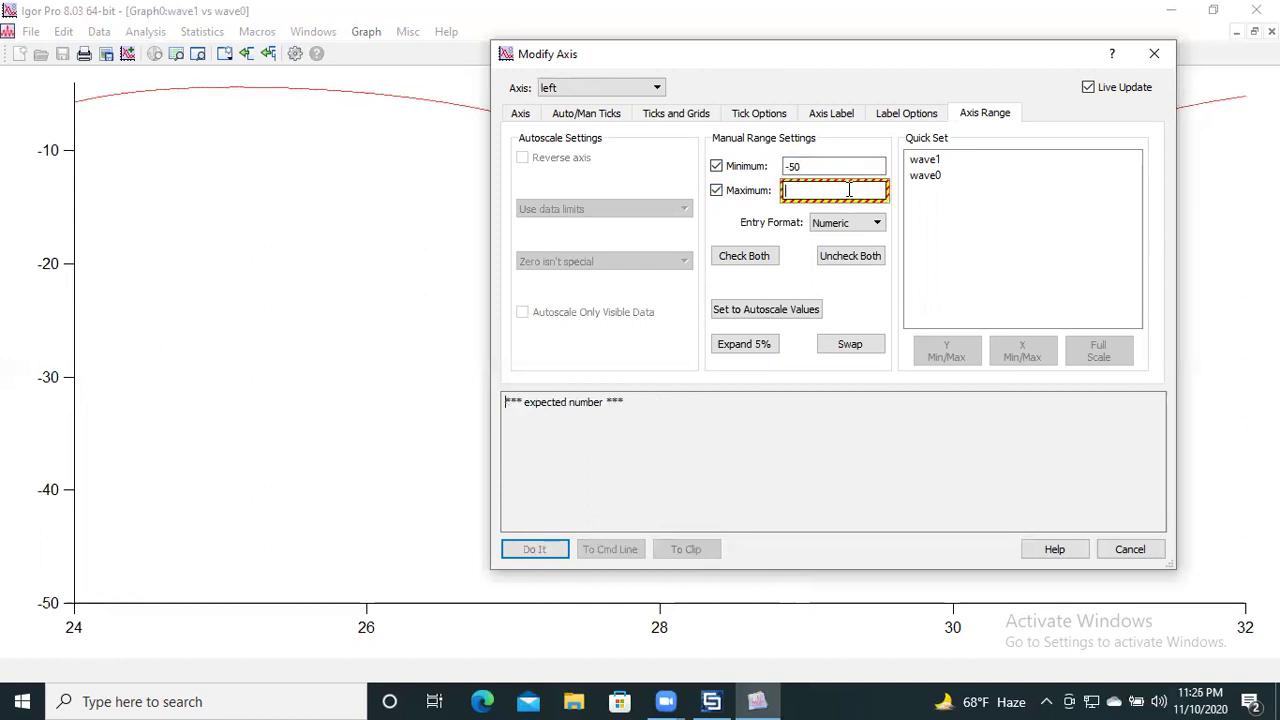
type("0")
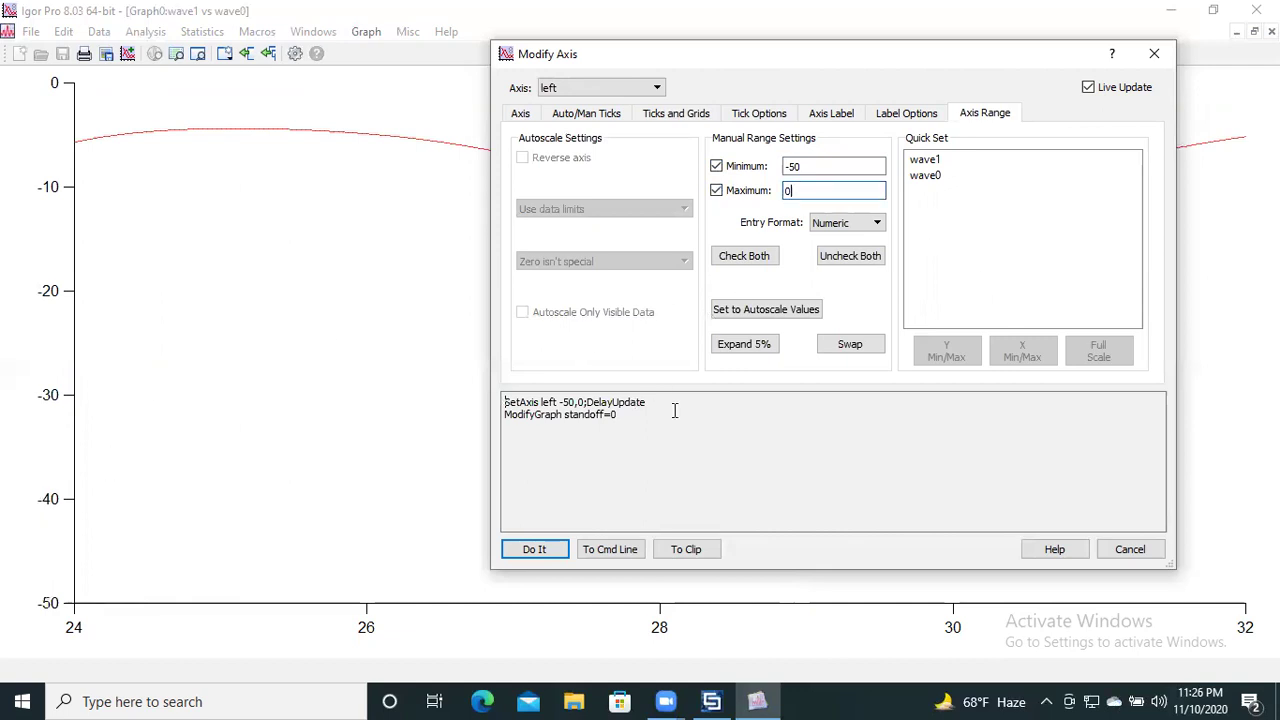
left_click(1066, 405)
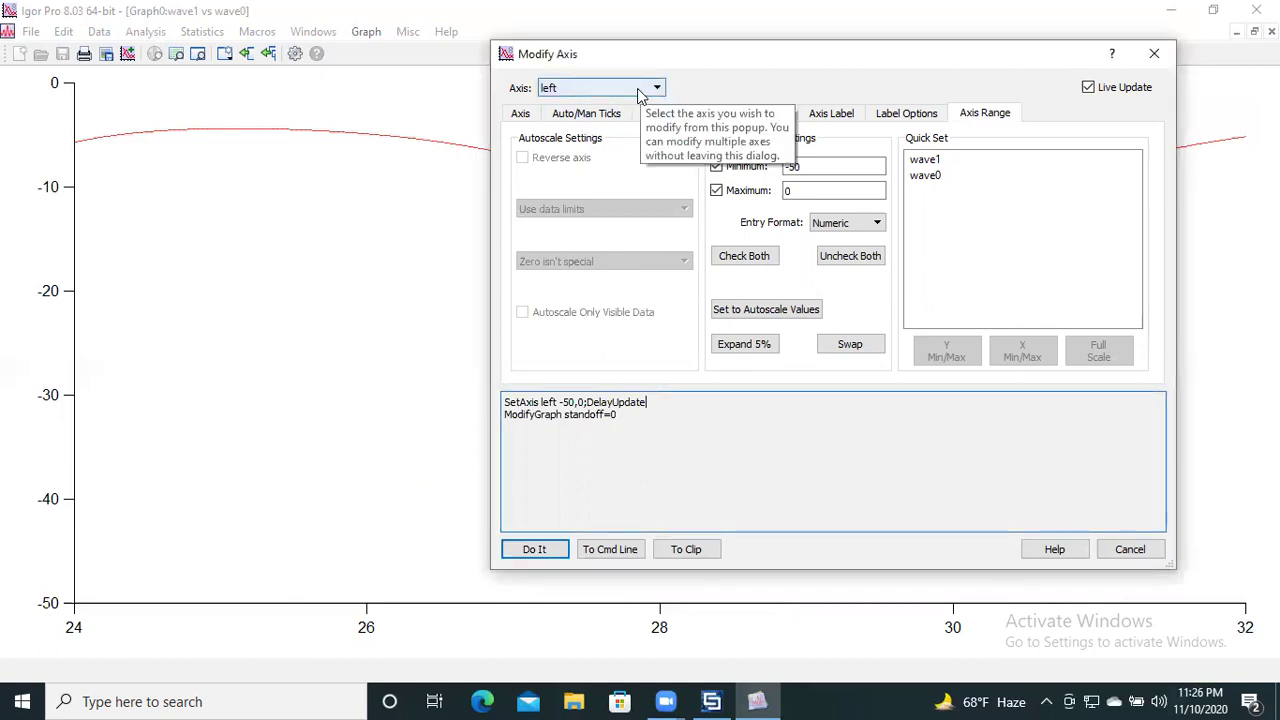
Enable a manual range for the bottom axis with a minimum of 26, keeping the maximum at 32.
left_click(638, 93)
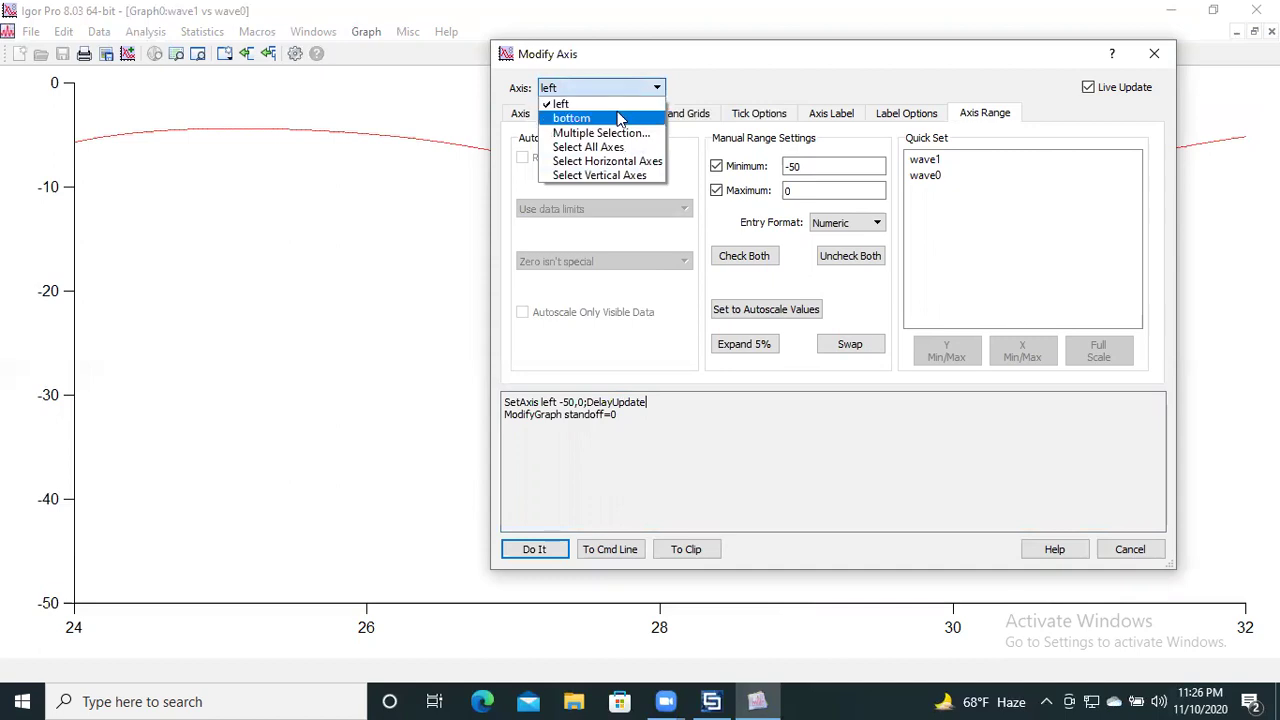
left_click(620, 118)
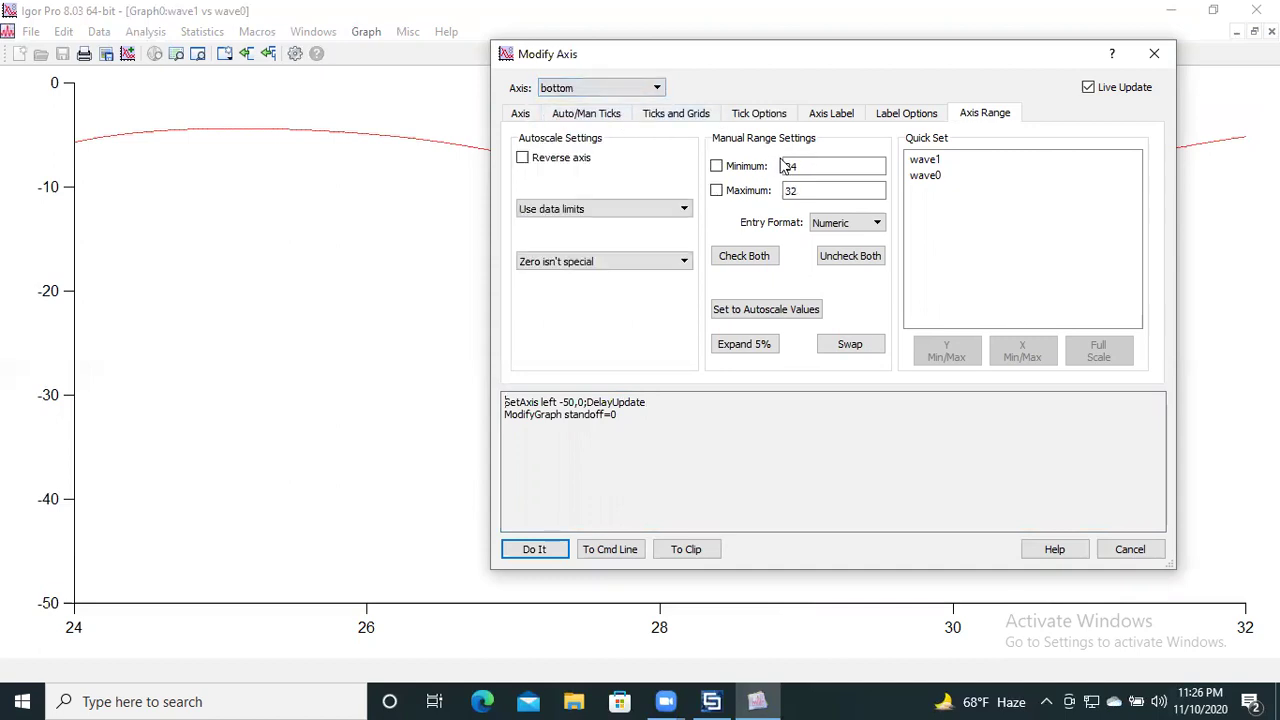
left_click(716, 166)
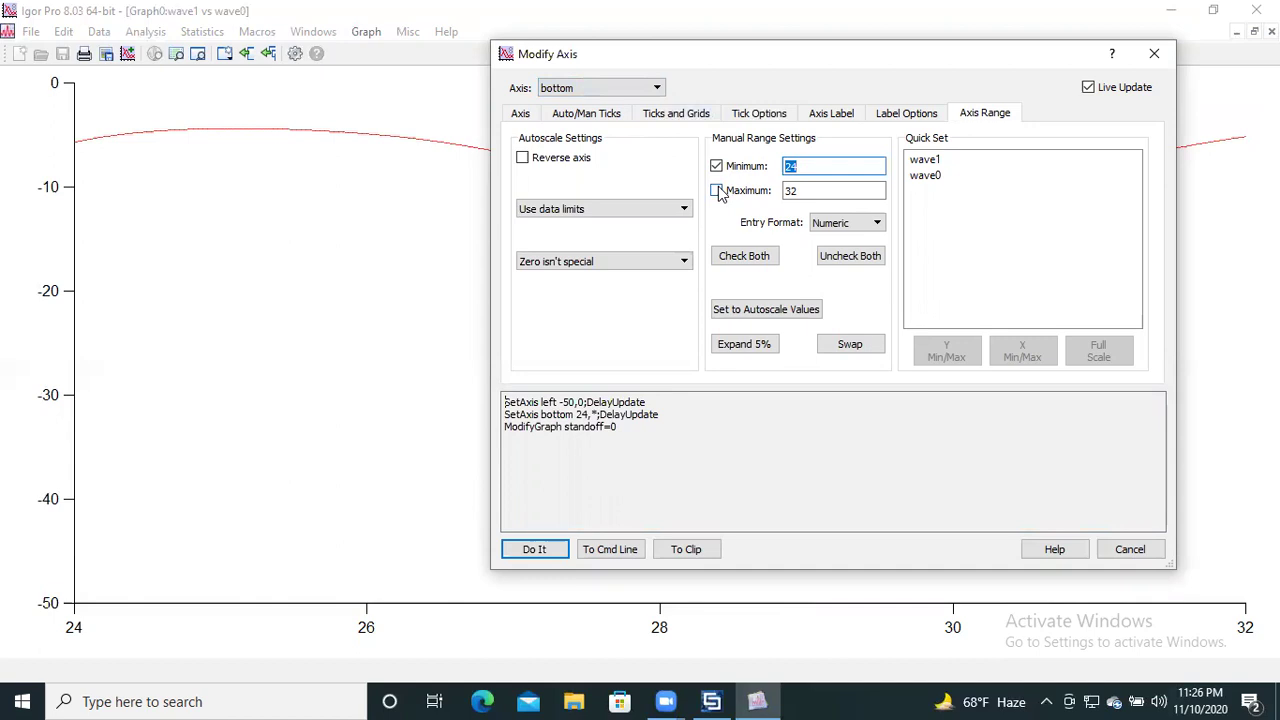
left_click(717, 191)
left_click(799, 169)
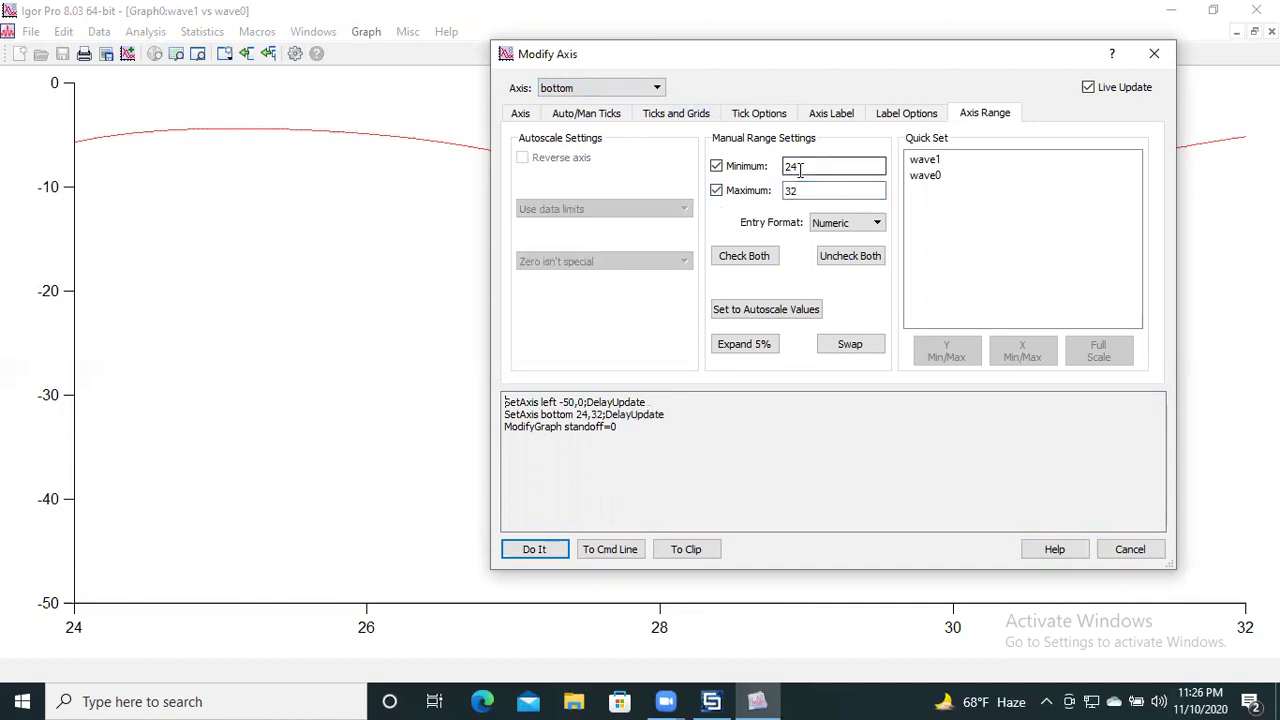
key("BackSpace")
type("6")
left_click(808, 190)
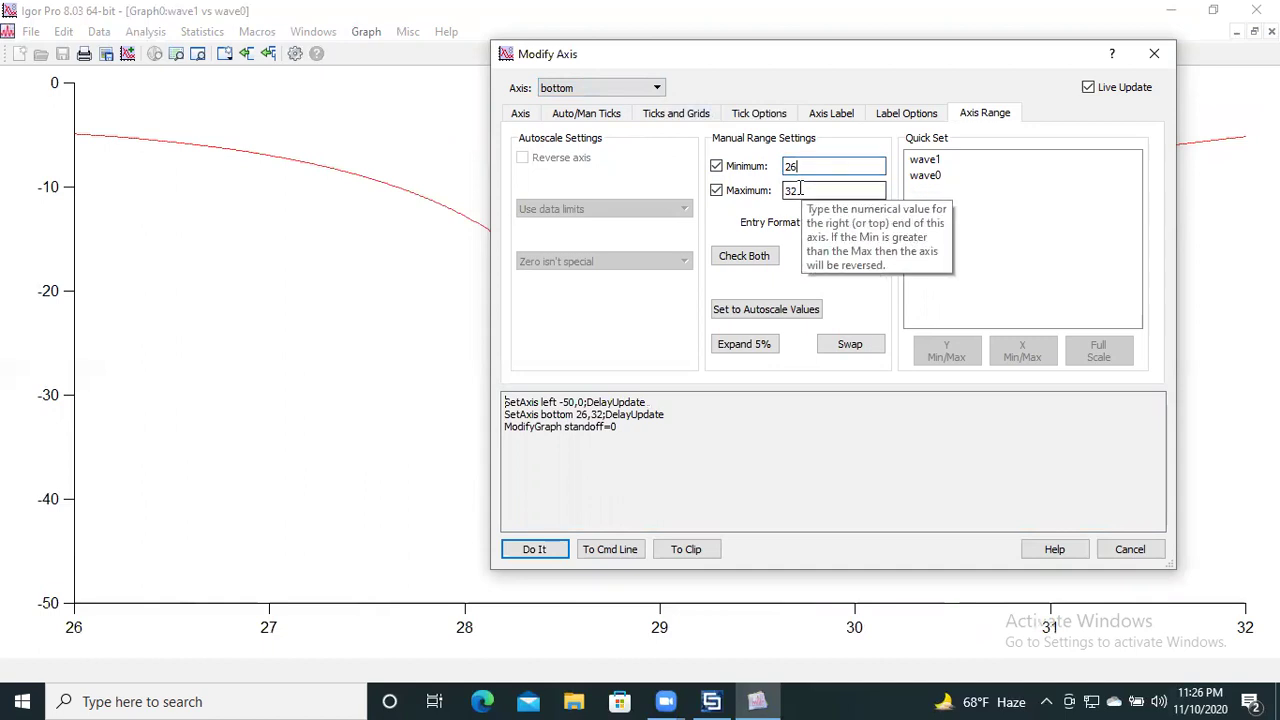
left_click(800, 189)
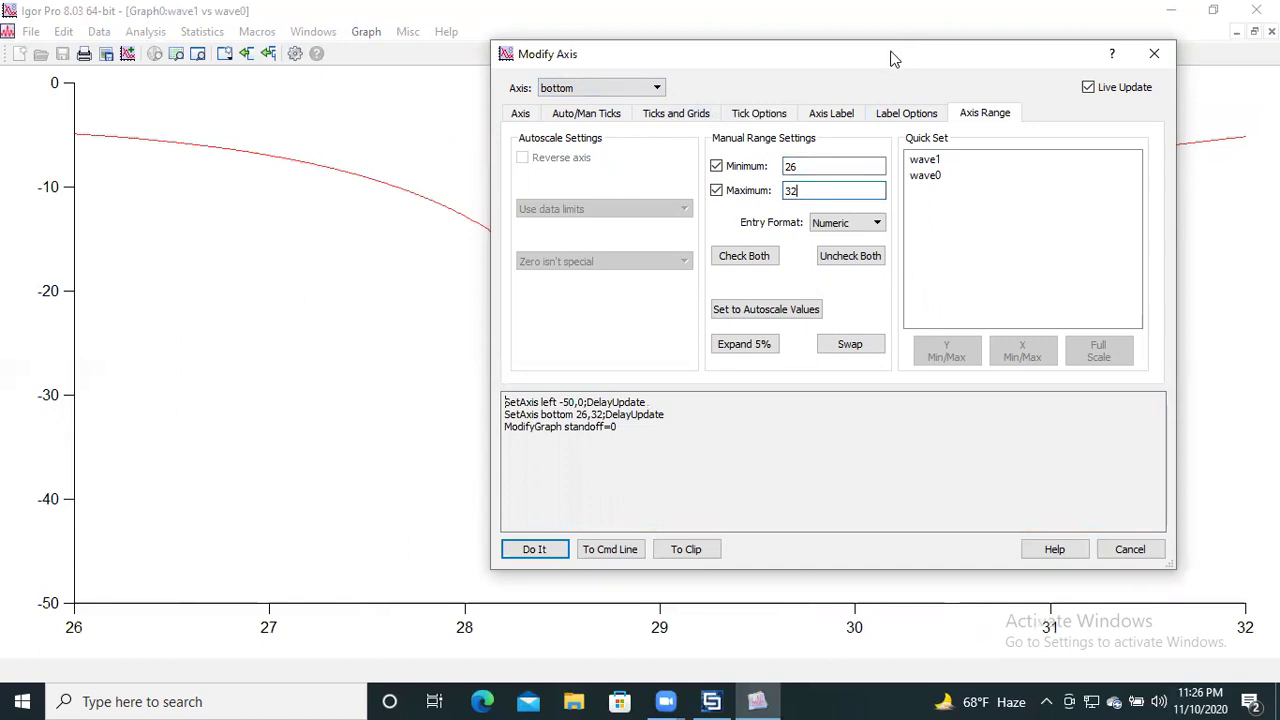
Narrow the manual range of the bottom axis to a minimum of 27 and a maximum of 31.
left_click_drag(893, 59, 780, 28)
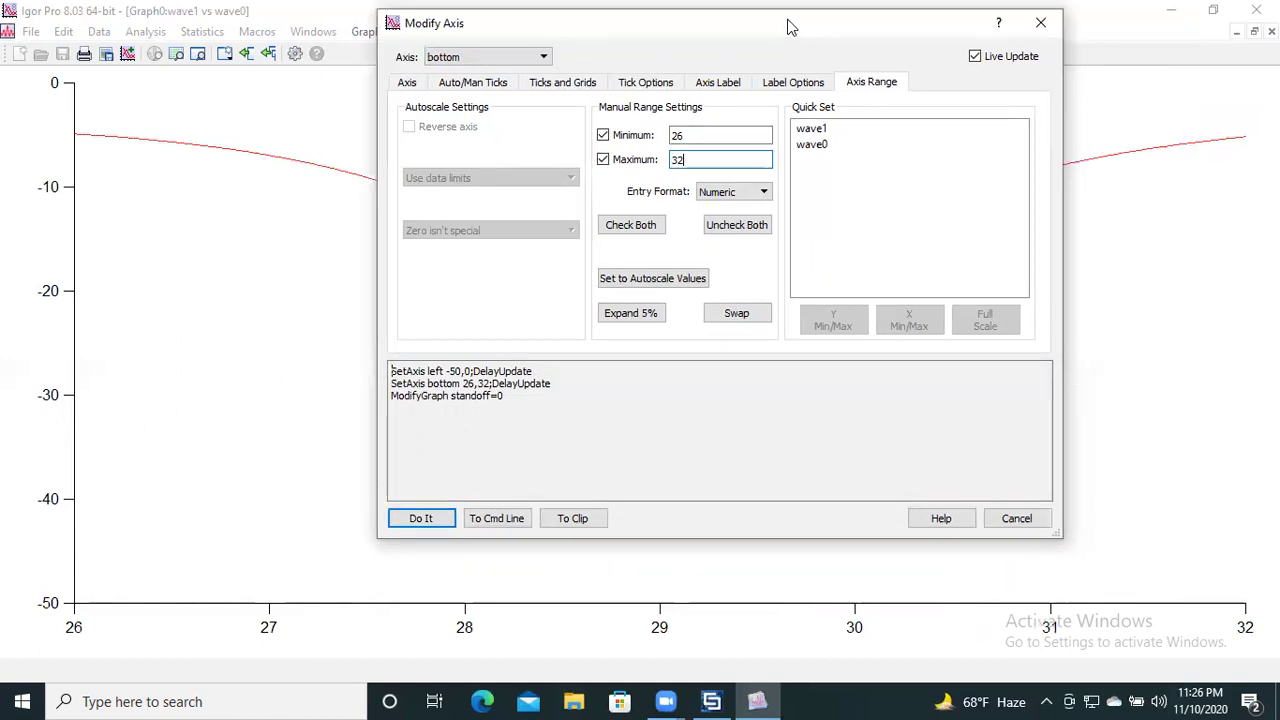
left_click(684, 135)
key("BackSpace")
type("7")
left_click(684, 152)
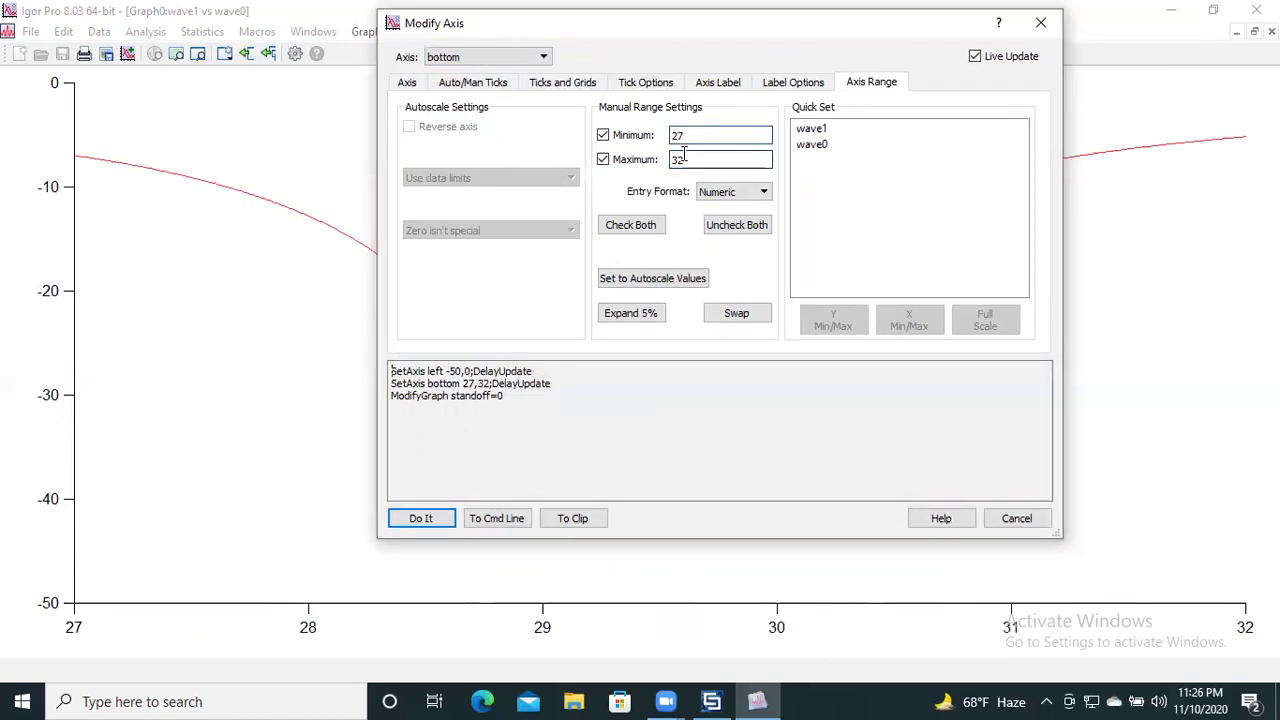
key("BackSpace")
type("1")
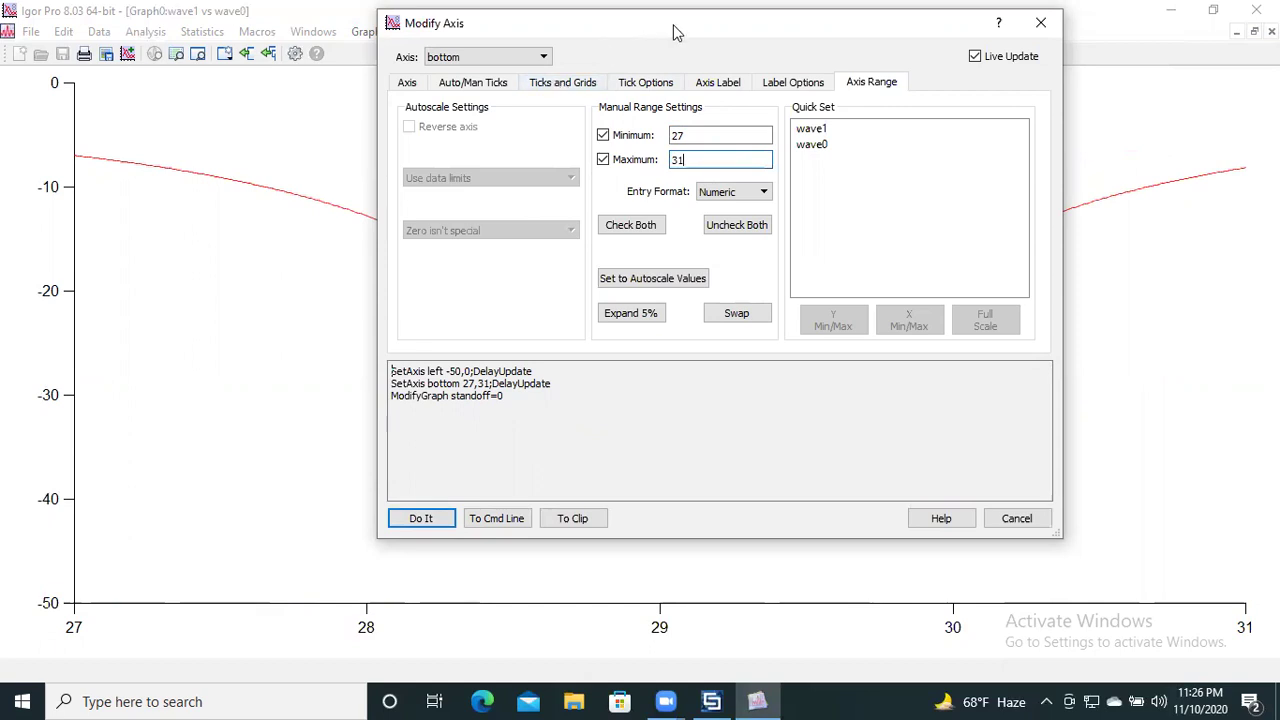
left_click_drag(674, 33, 1095, 117)
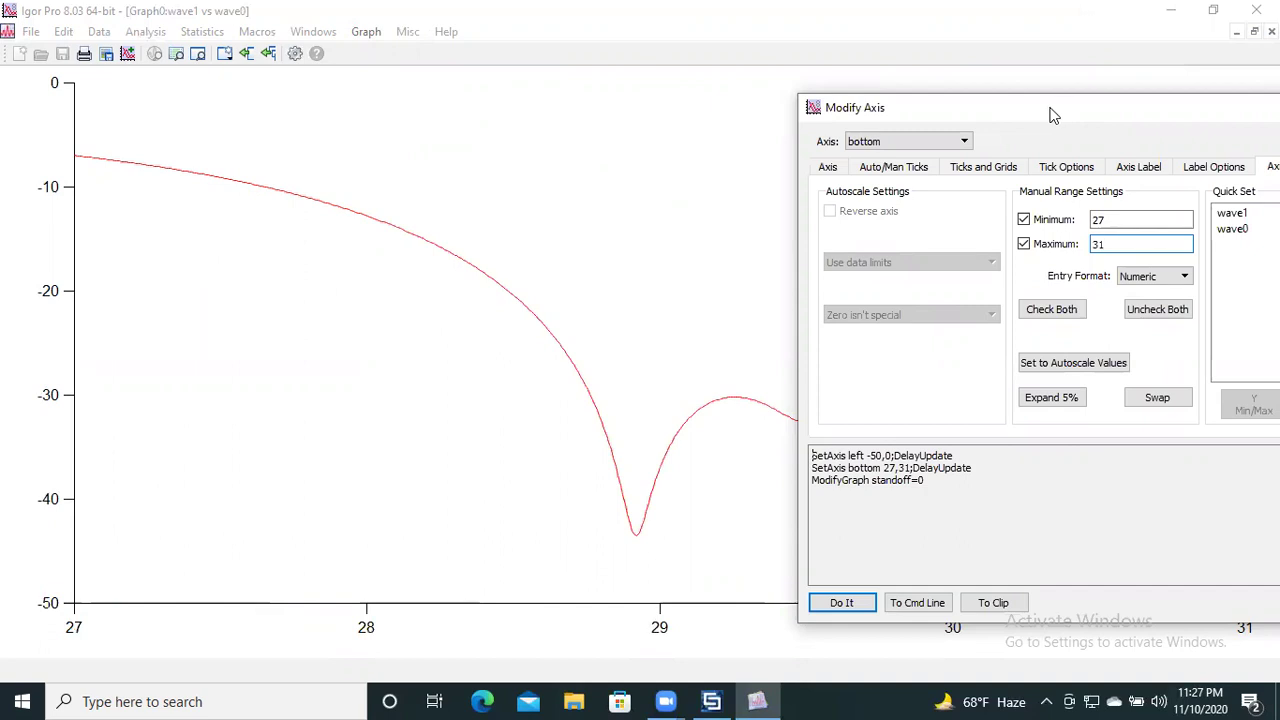
left_click_drag(1052, 115, 715, 118)
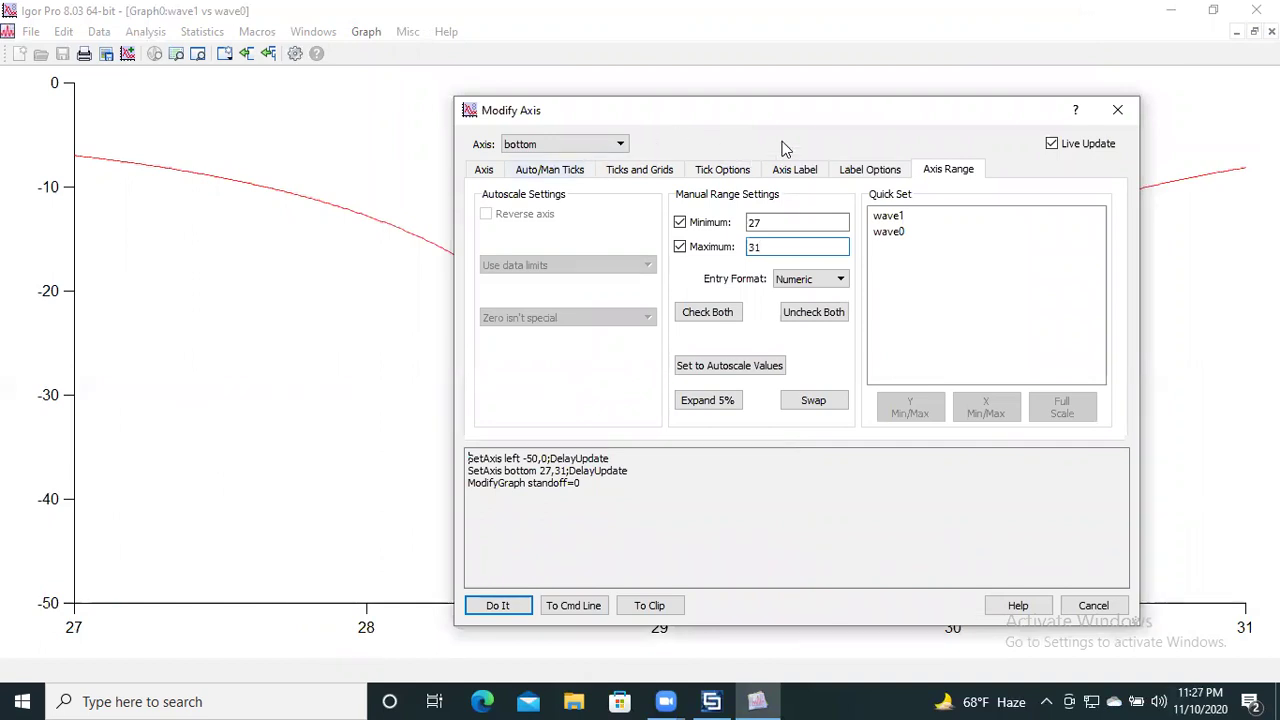
Turn on the grid for the bottom axis.
left_click(484, 172)
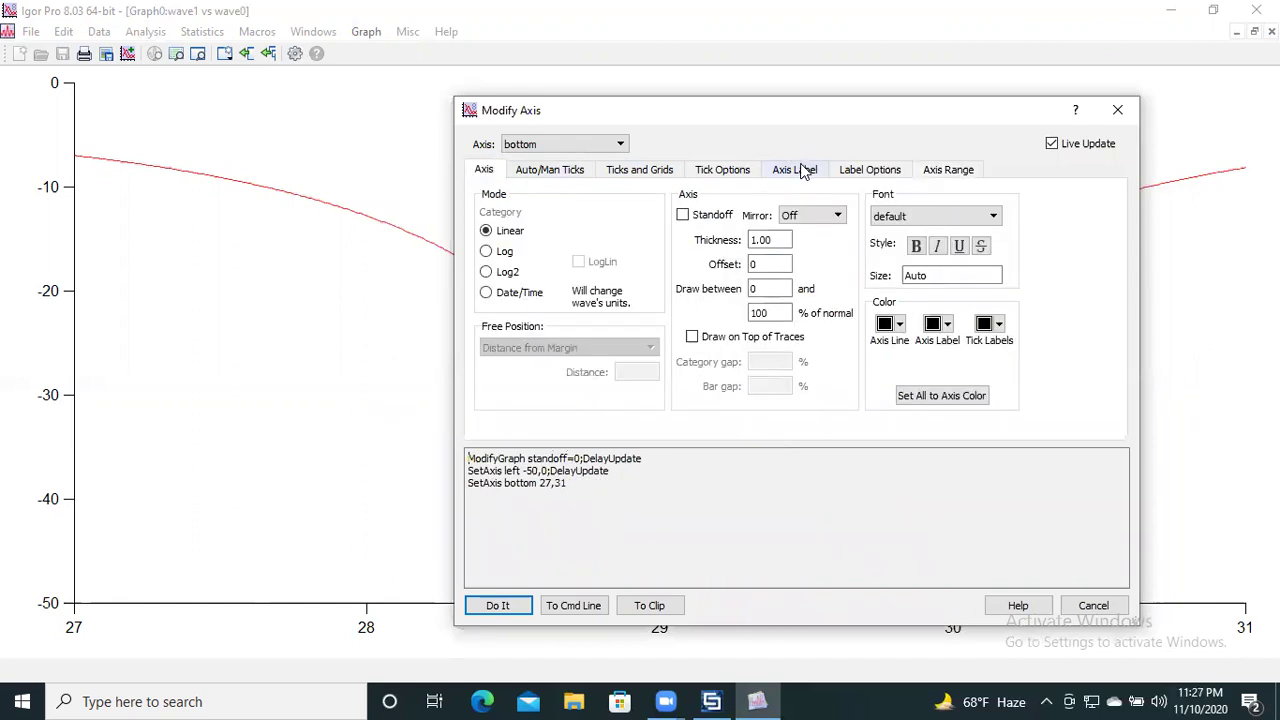
left_click(637, 169)
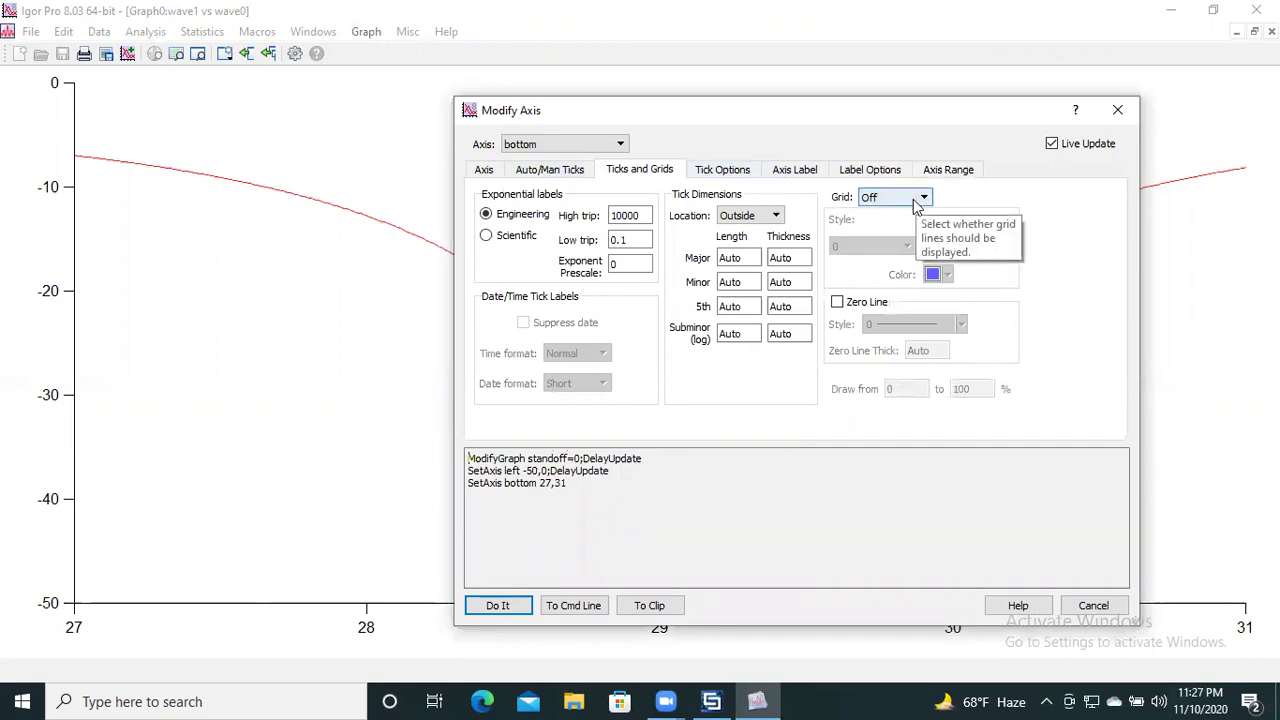
left_click(917, 200)
left_click(898, 226)
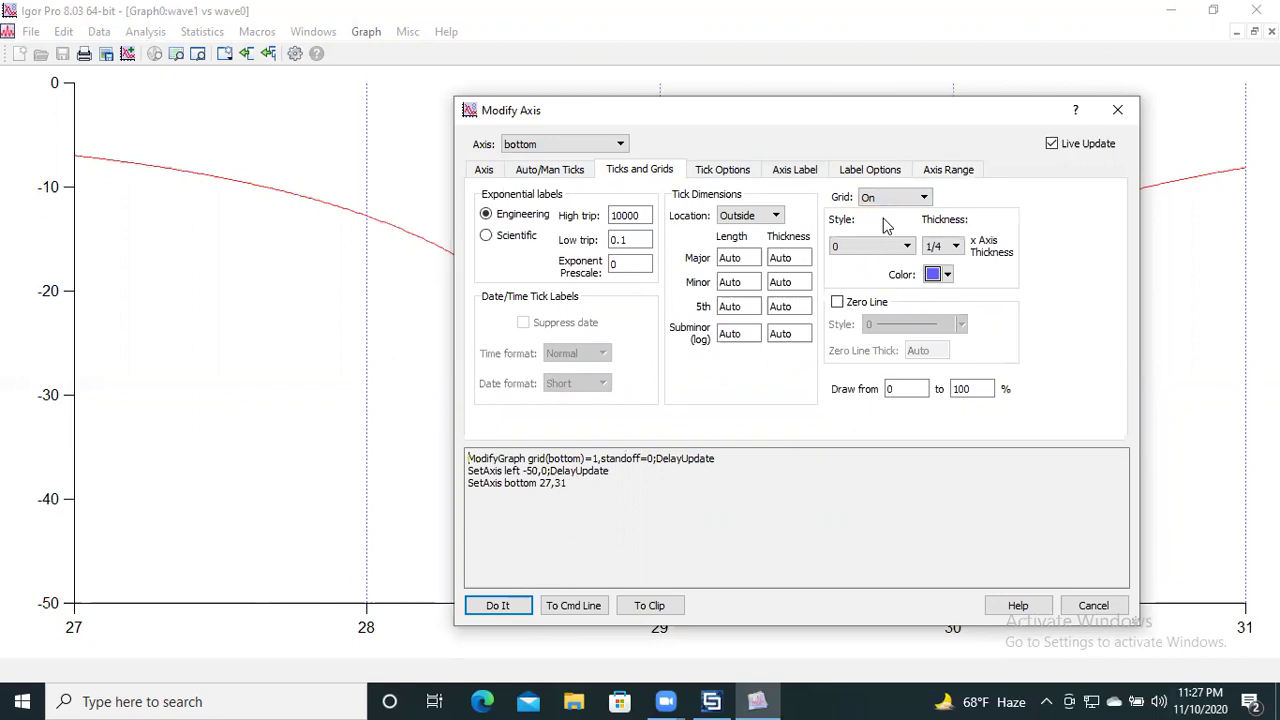
Switch to the left axis and turn on its grid.
left_click(614, 144)
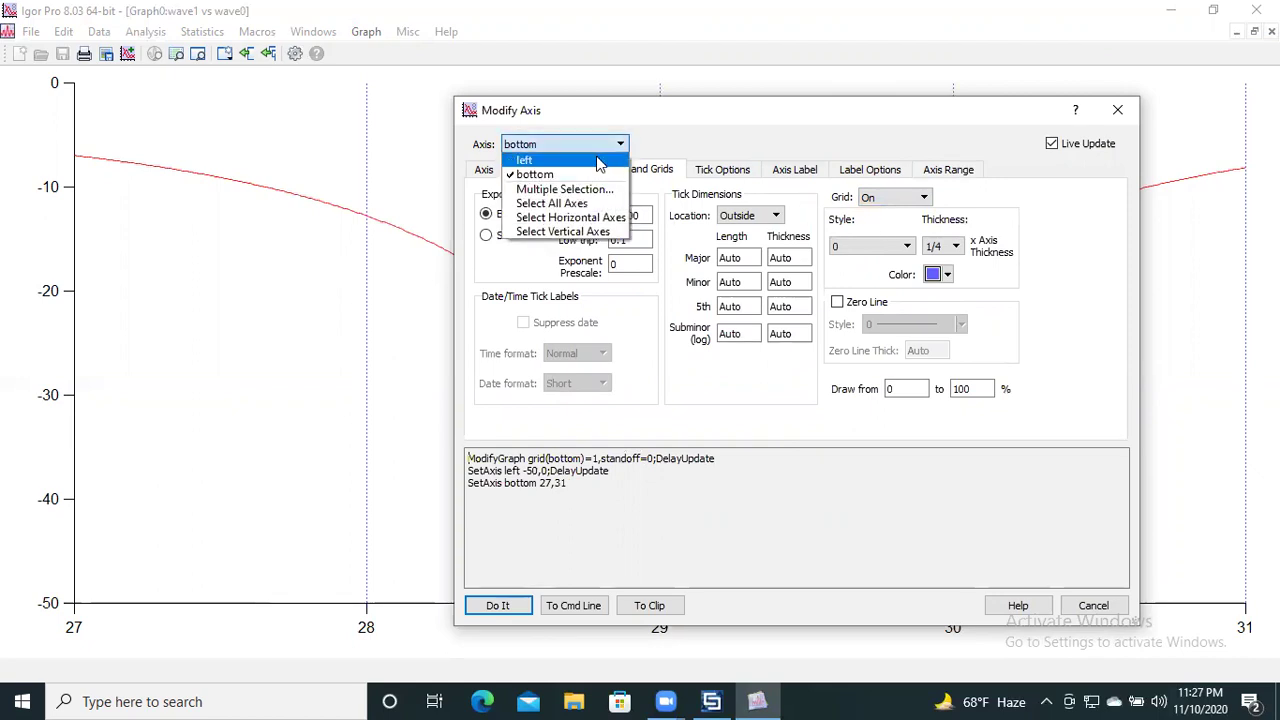
left_click(597, 161)
left_click(900, 198)
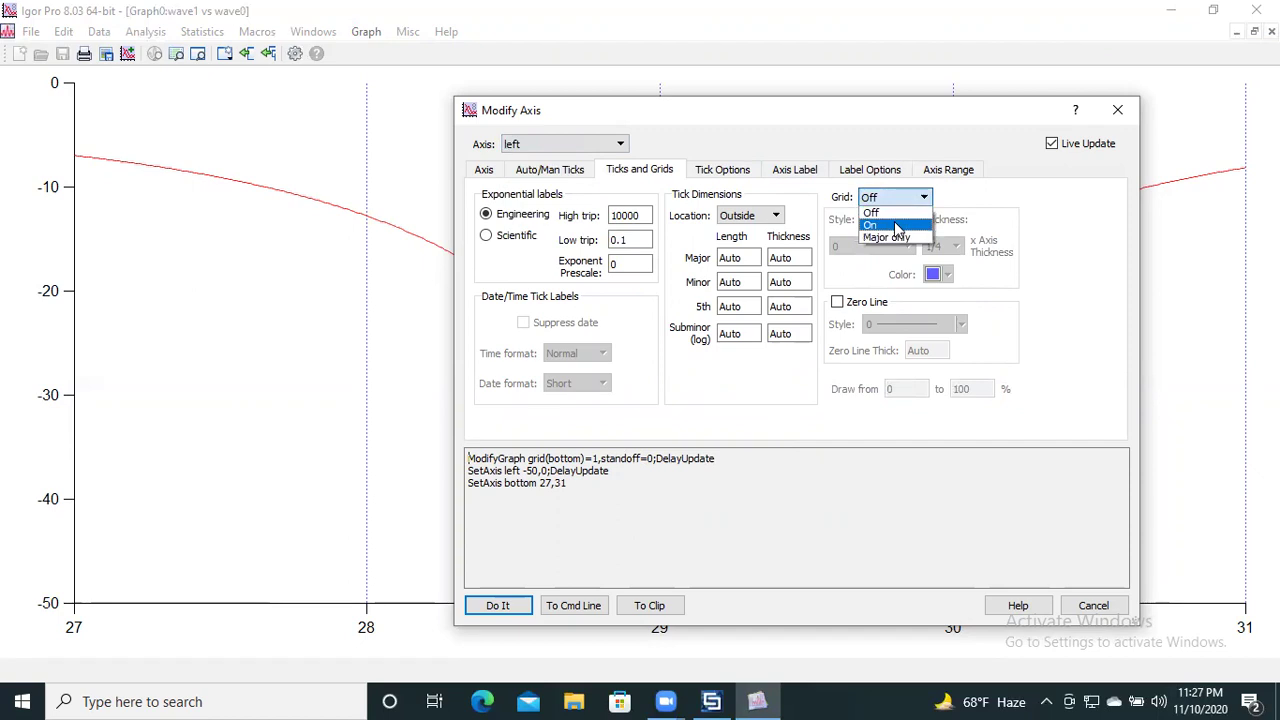
left_click(897, 226)
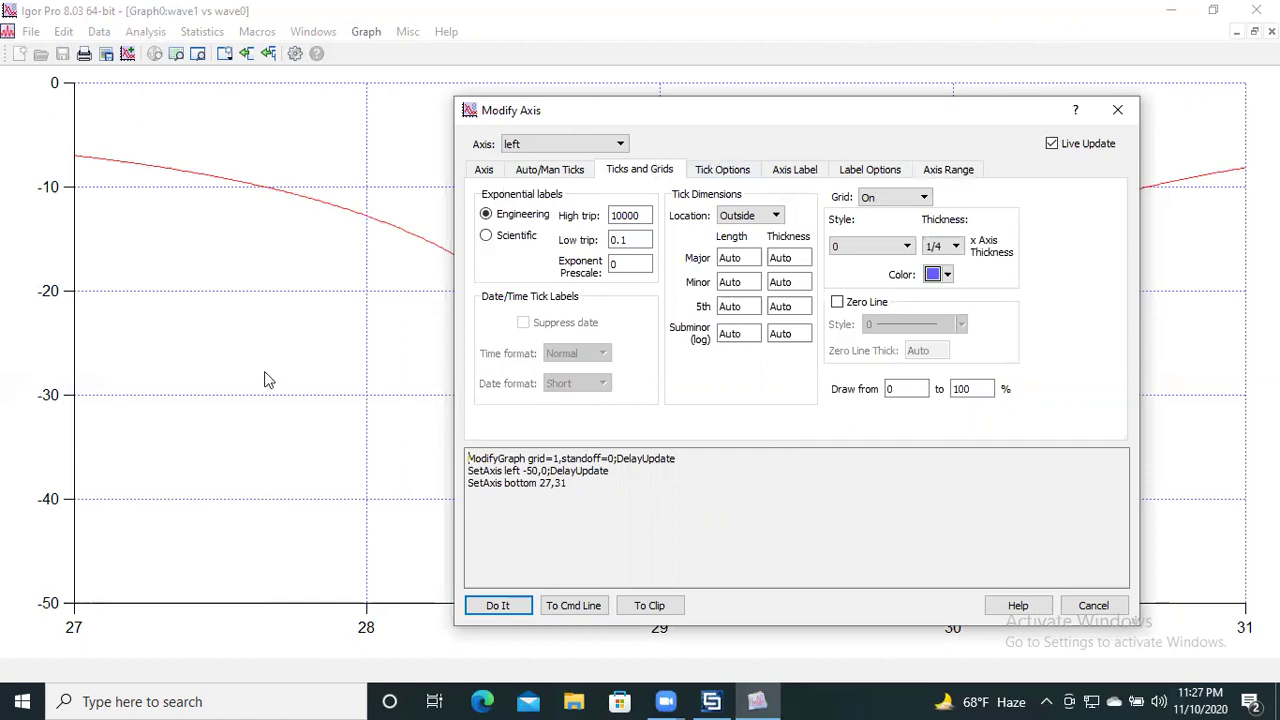
Try computed manual ticks on the left axis with 1 minor tick per major tick.
left_click(720, 172)
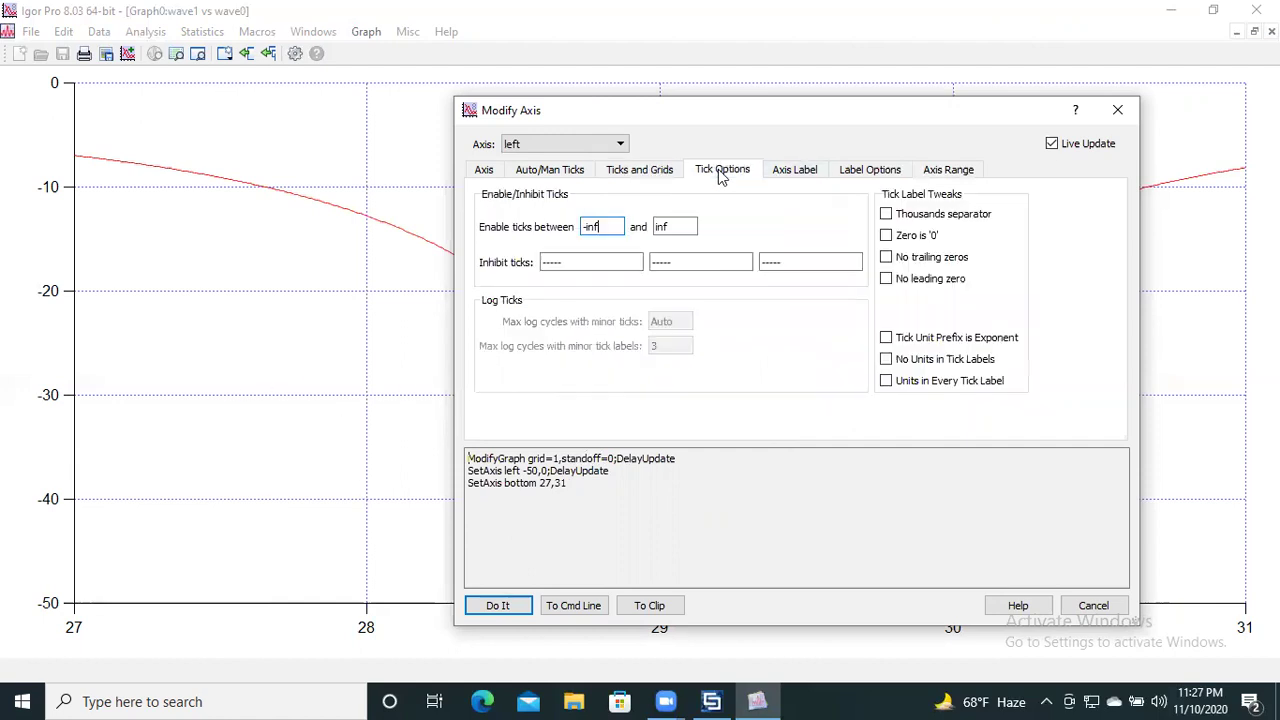
left_click(645, 171)
left_click(567, 171)
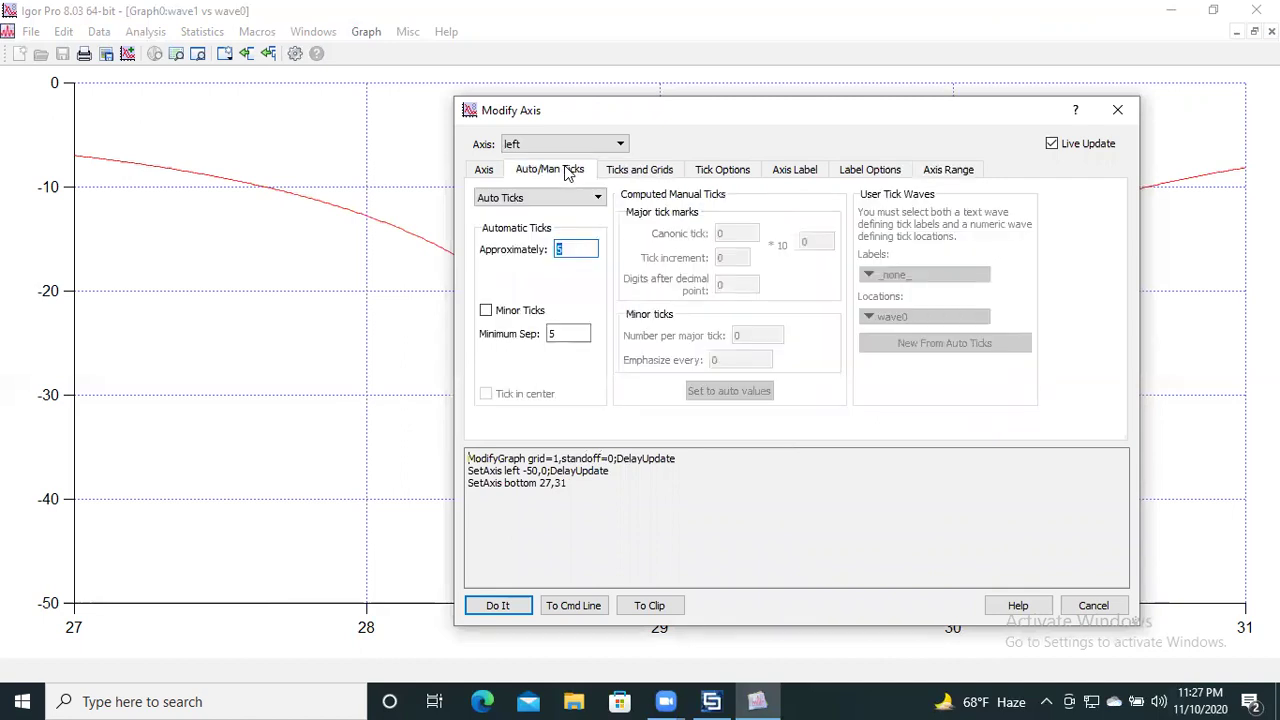
left_click(595, 199)
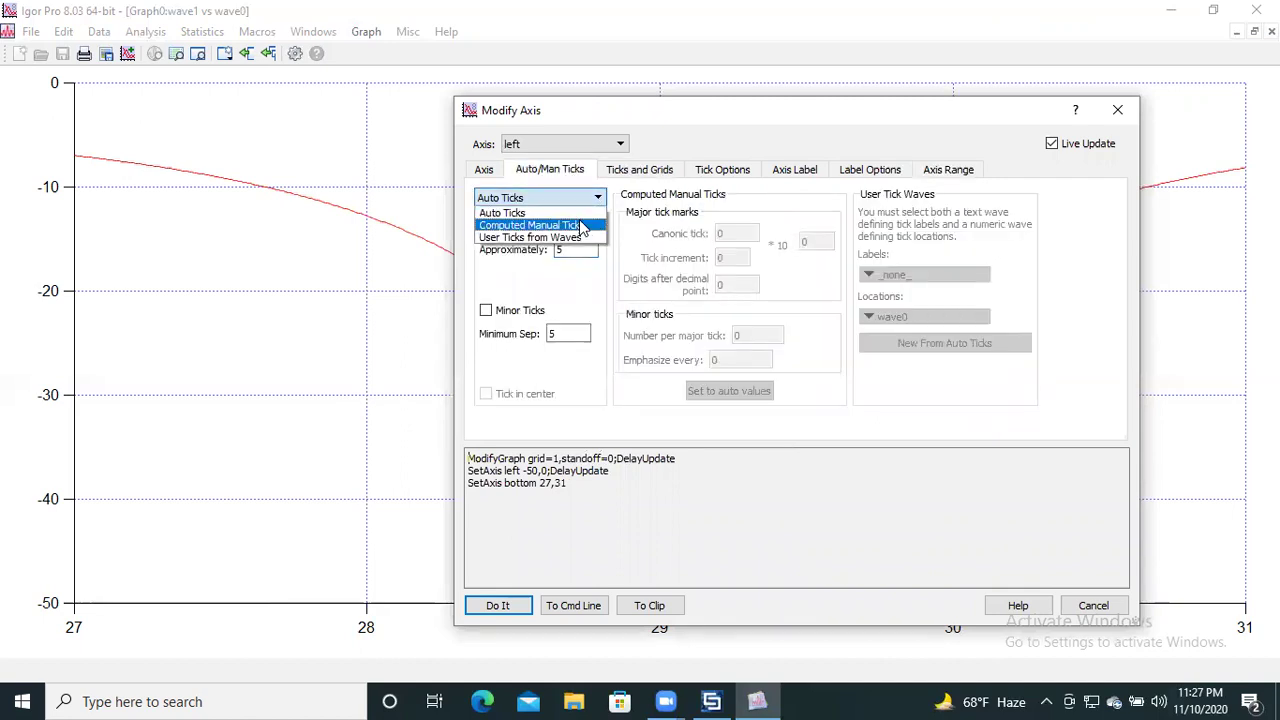
left_click(582, 226)
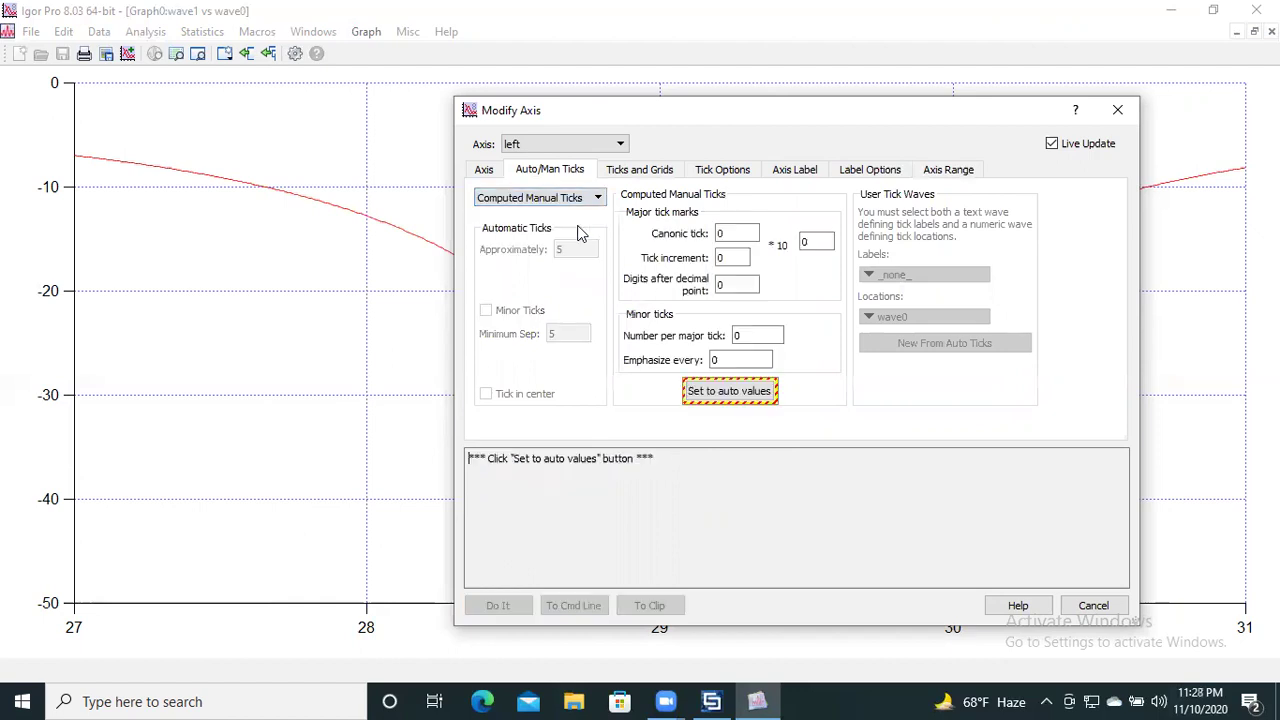
left_click(753, 334)
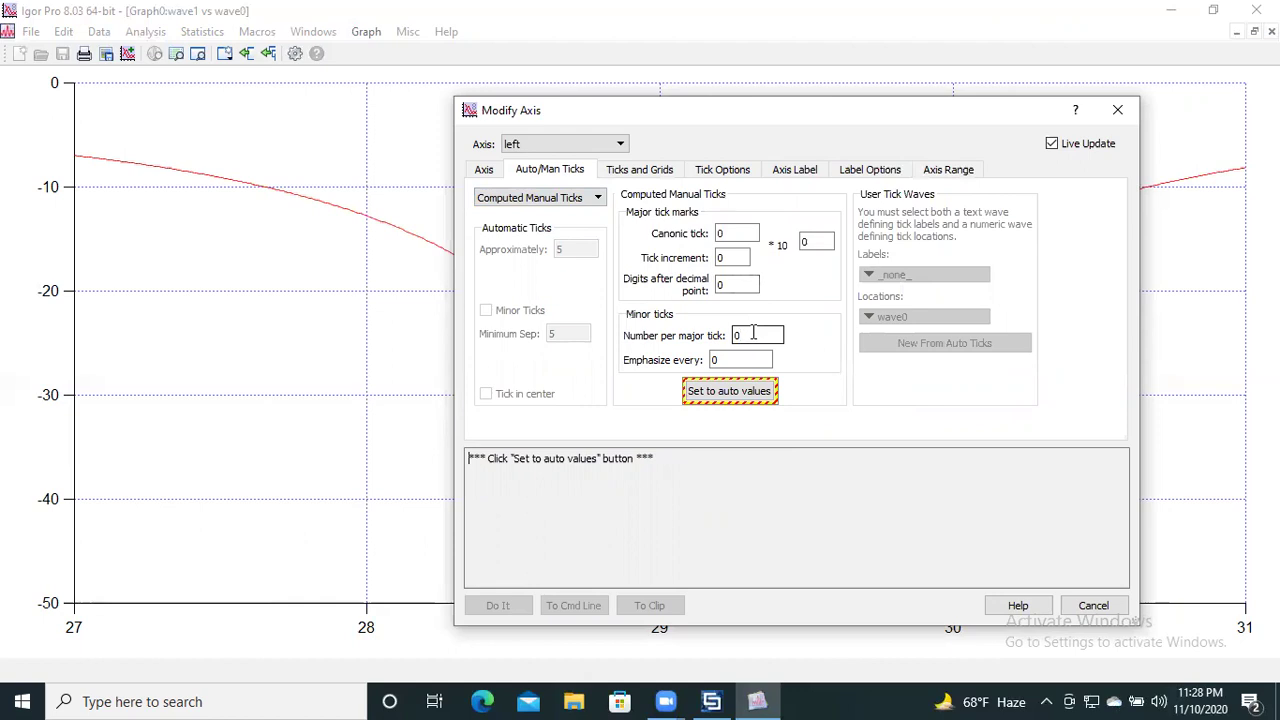
key("BackSpace")
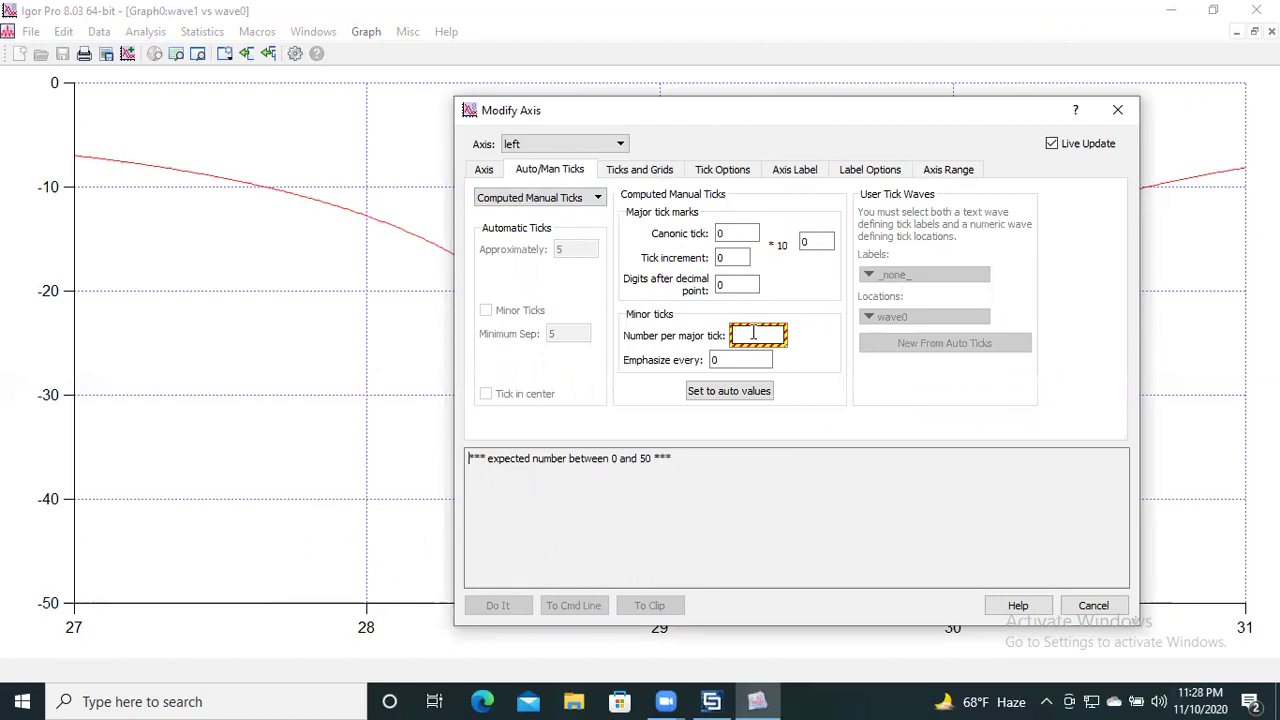
type("1")
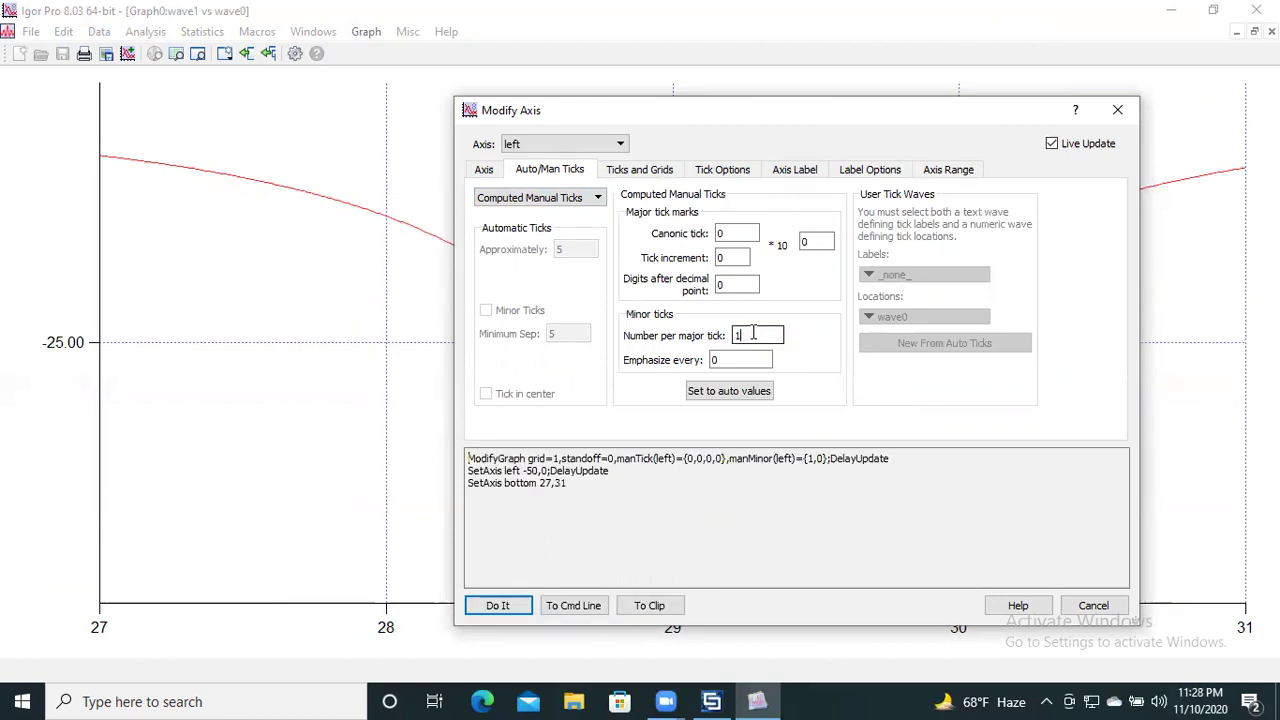
Try 2 and 5 minor ticks per major tick on the left axis, and return it to auto ticks.
key("BackSpace")
type("2")
key("BackSpace")
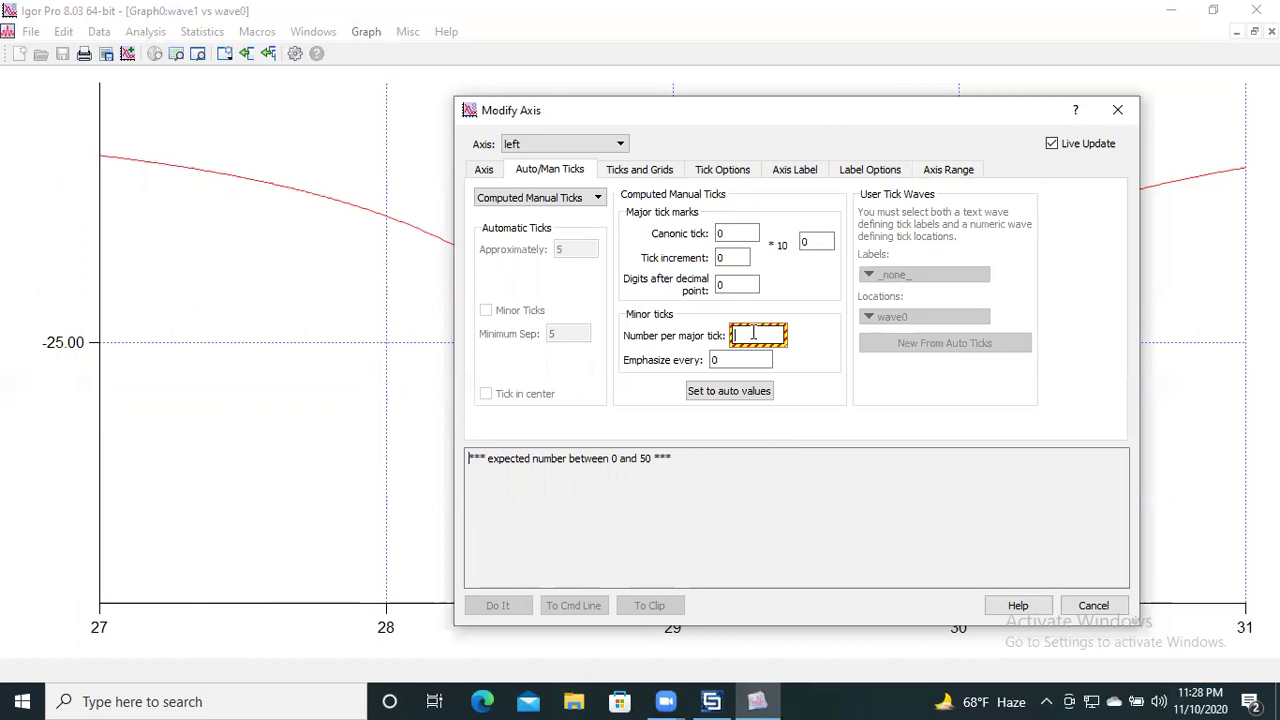
type("5")
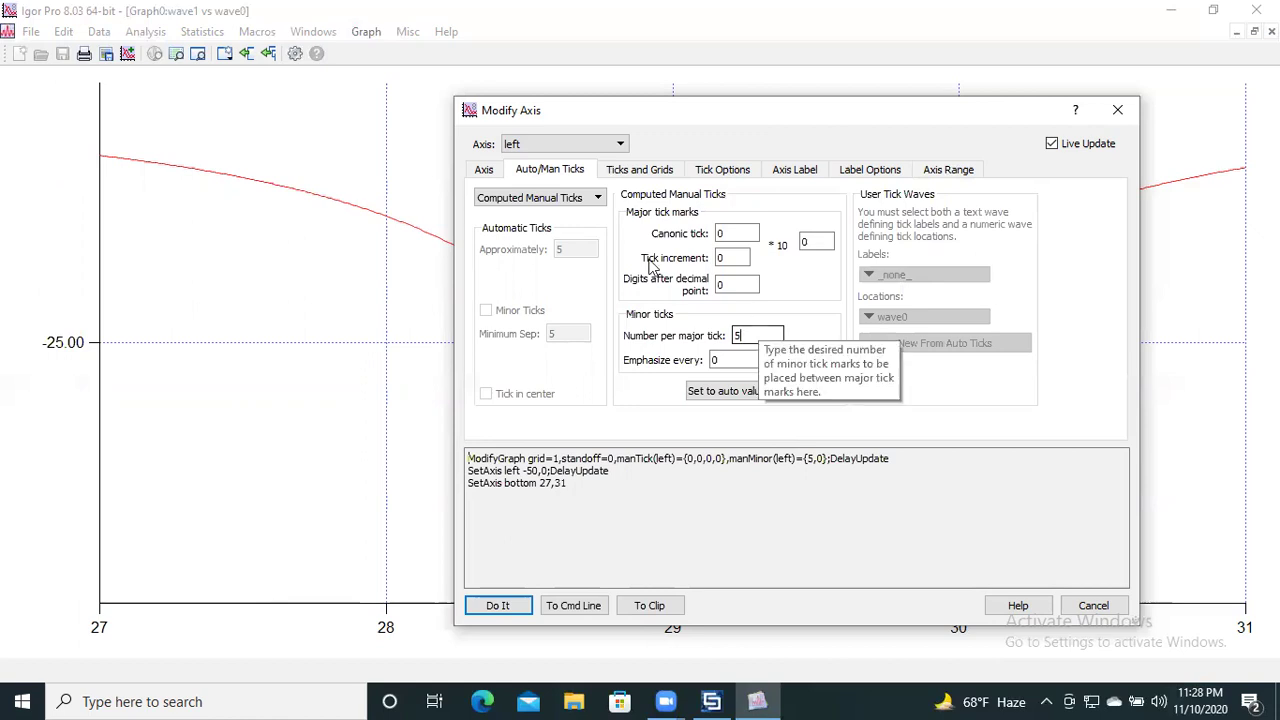
left_click(592, 198)
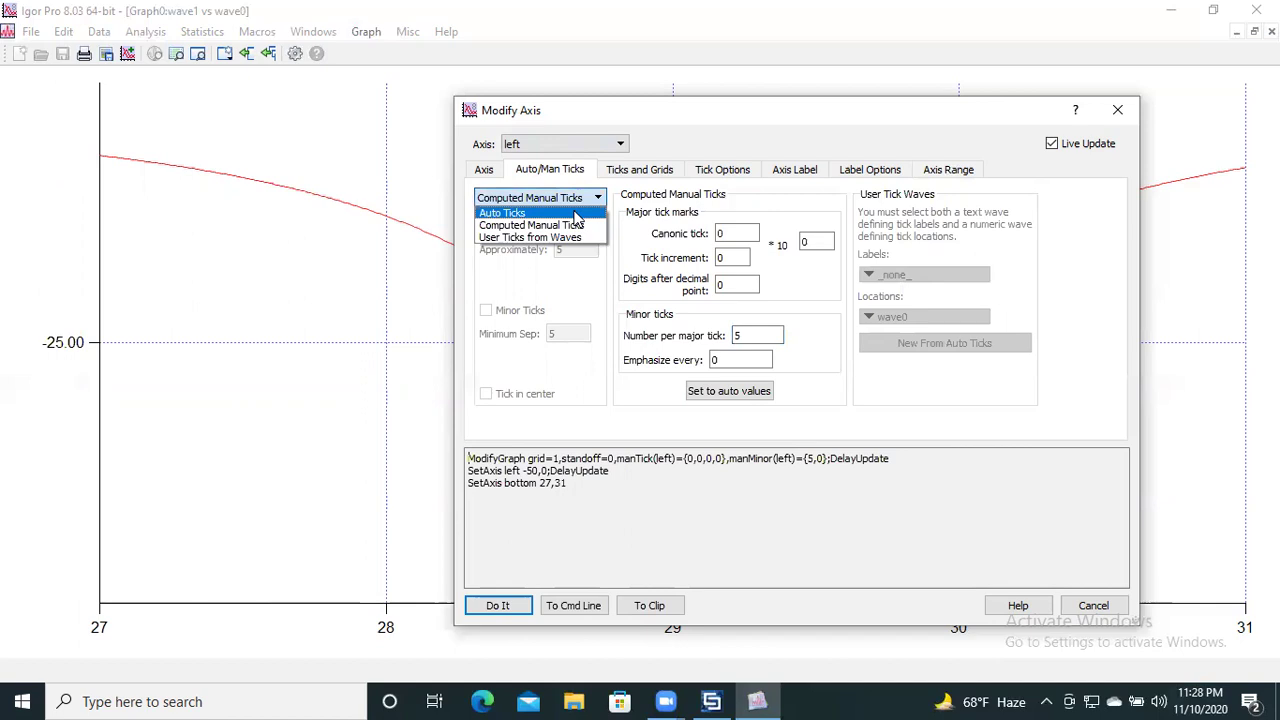
left_click(577, 214)
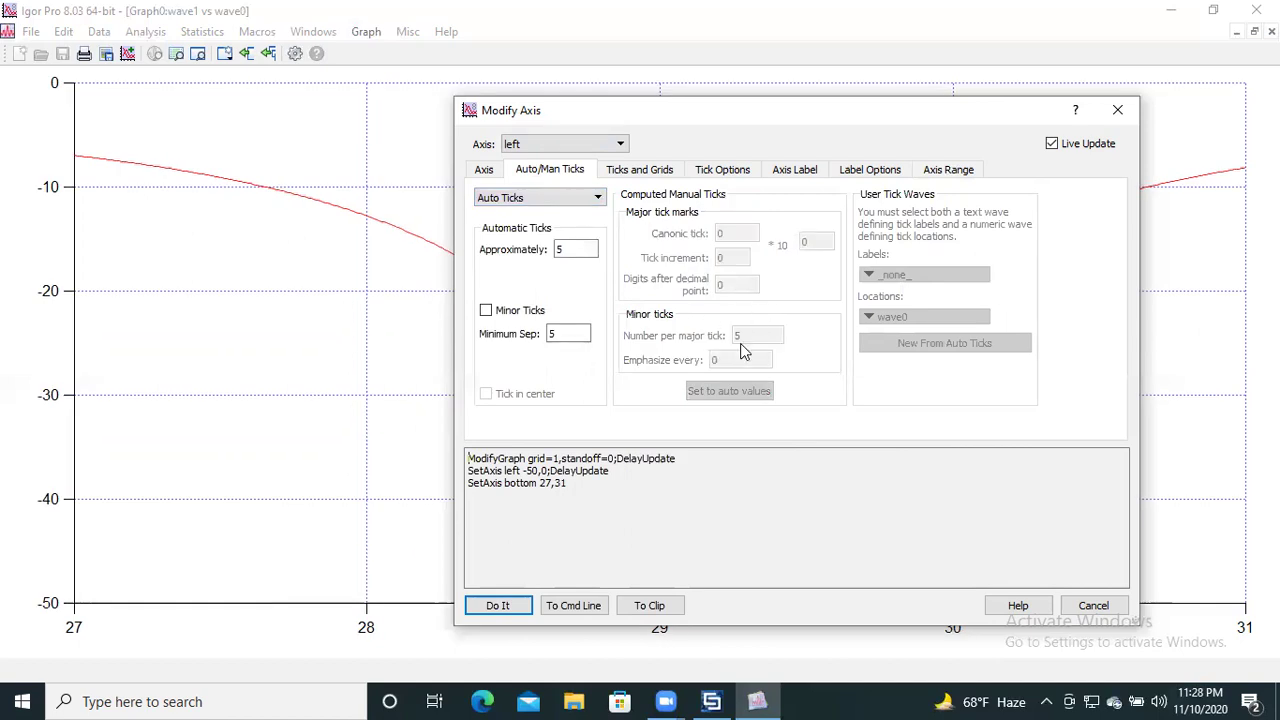
Give the left axis computed manual ticks with a tick increment of 10 and 1 minor tick per major tick.
left_click(518, 197)
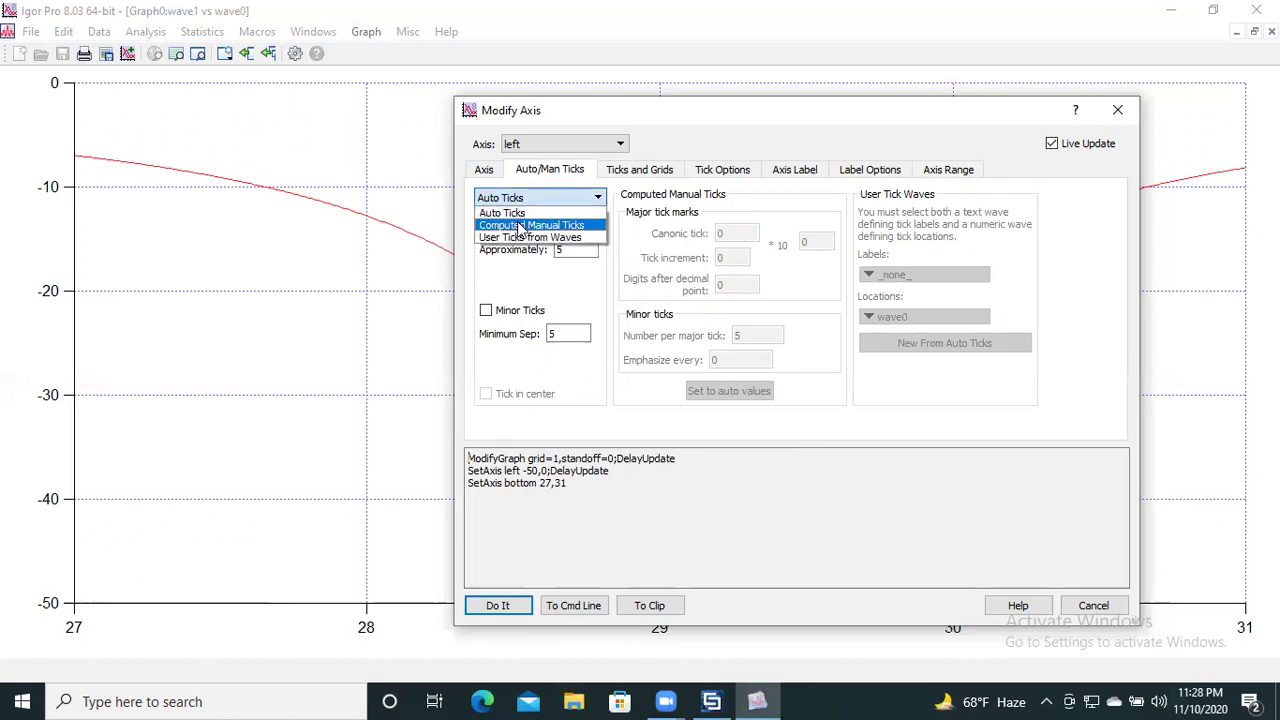
left_click(519, 226)
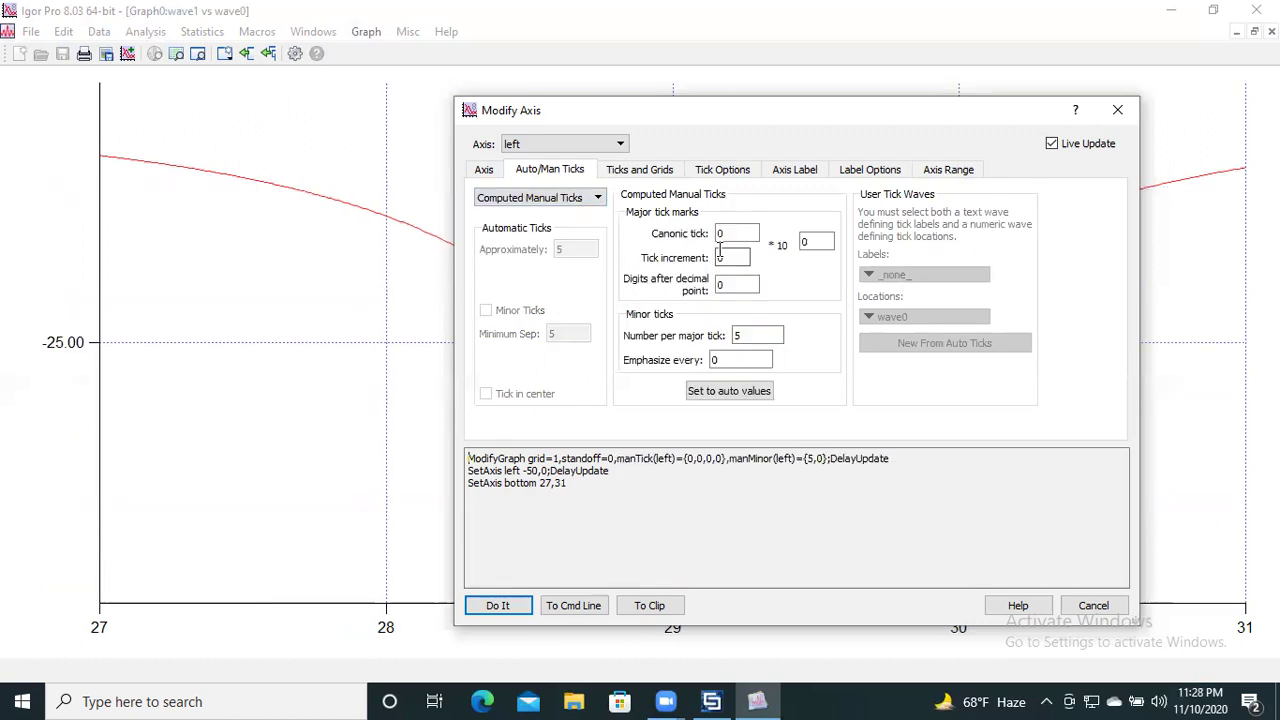
left_click(755, 335)
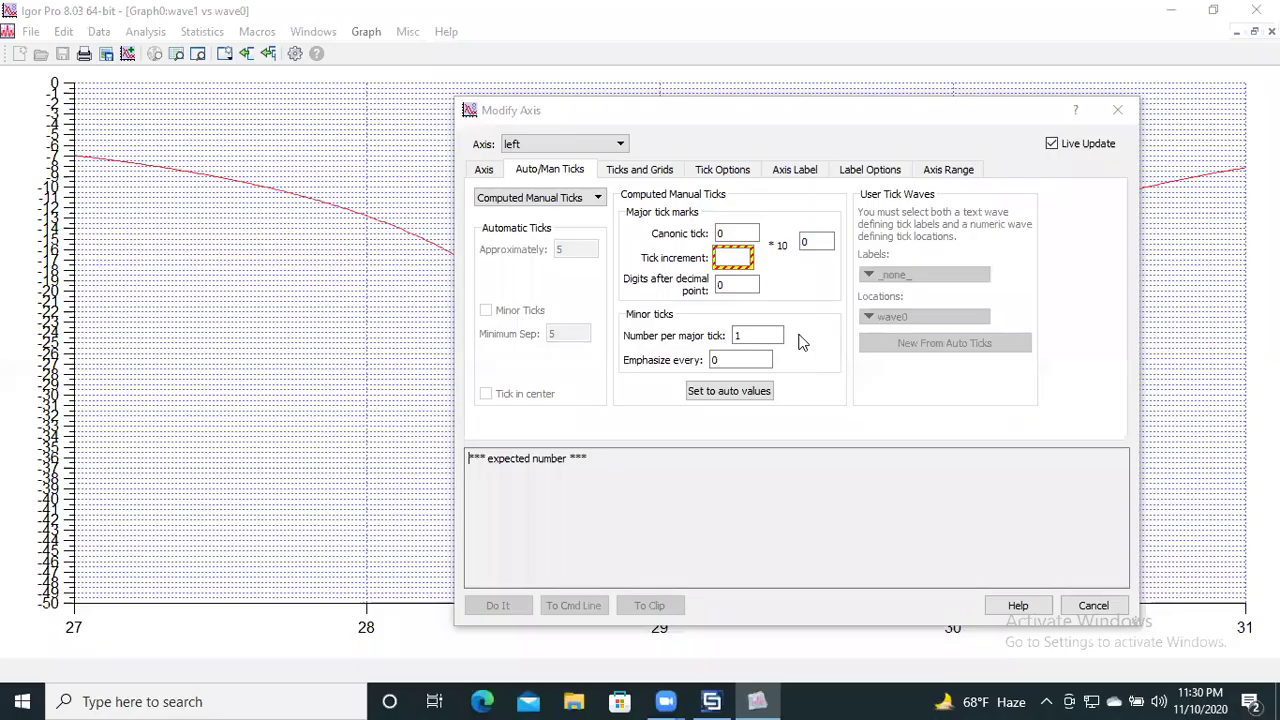
left_click(738, 259)
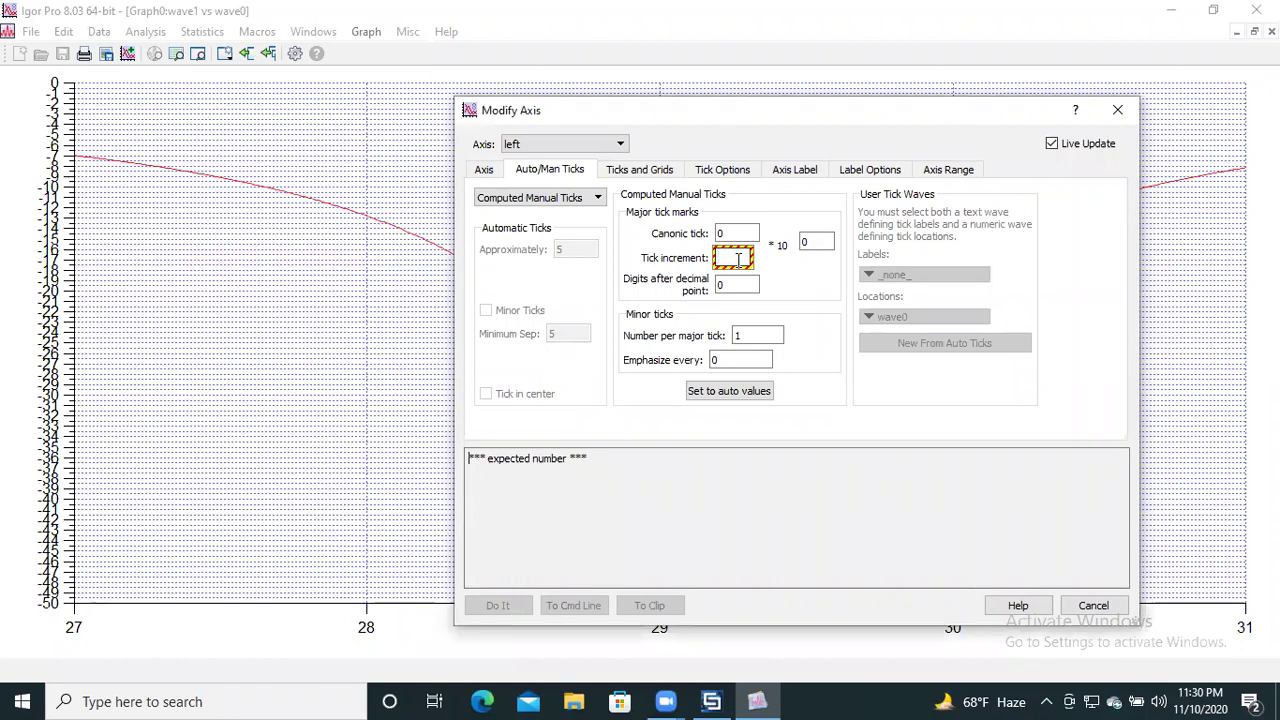
type("10")
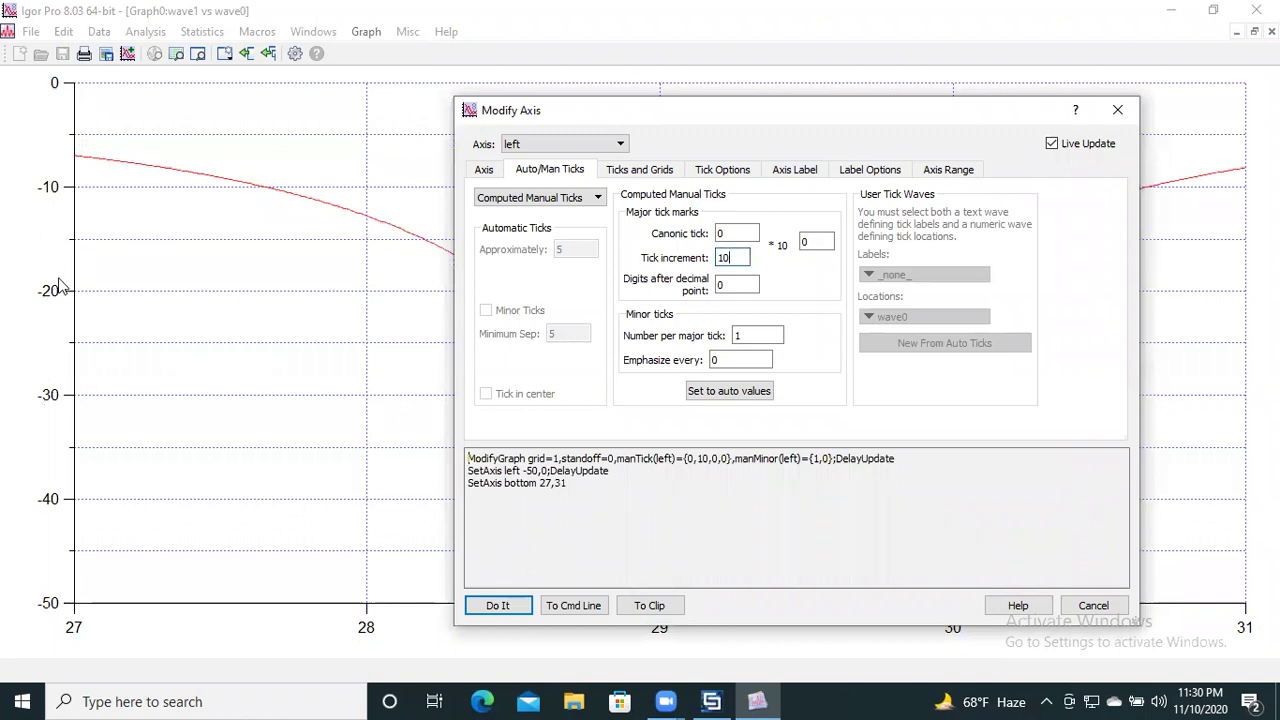
left_click(768, 337)
Switch to the bottom axis and give it computed manual ticks with a tick increment of 1.
left_click(619, 145)
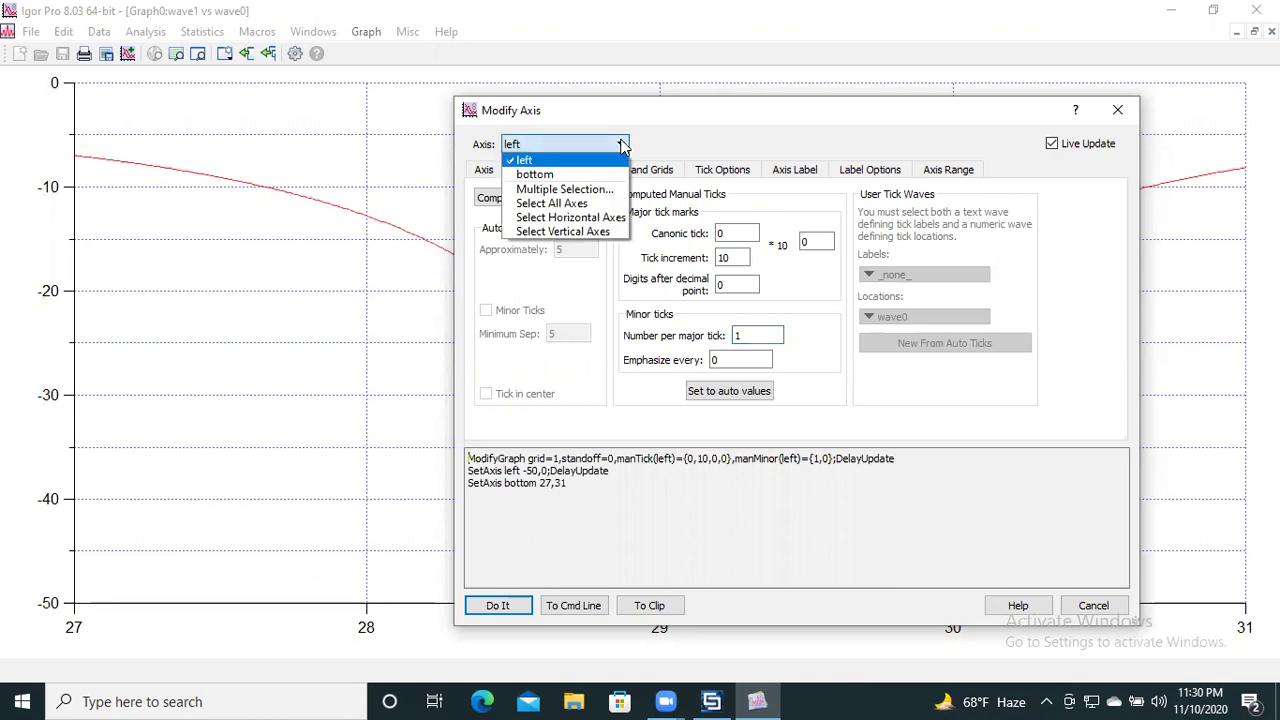
left_click(596, 175)
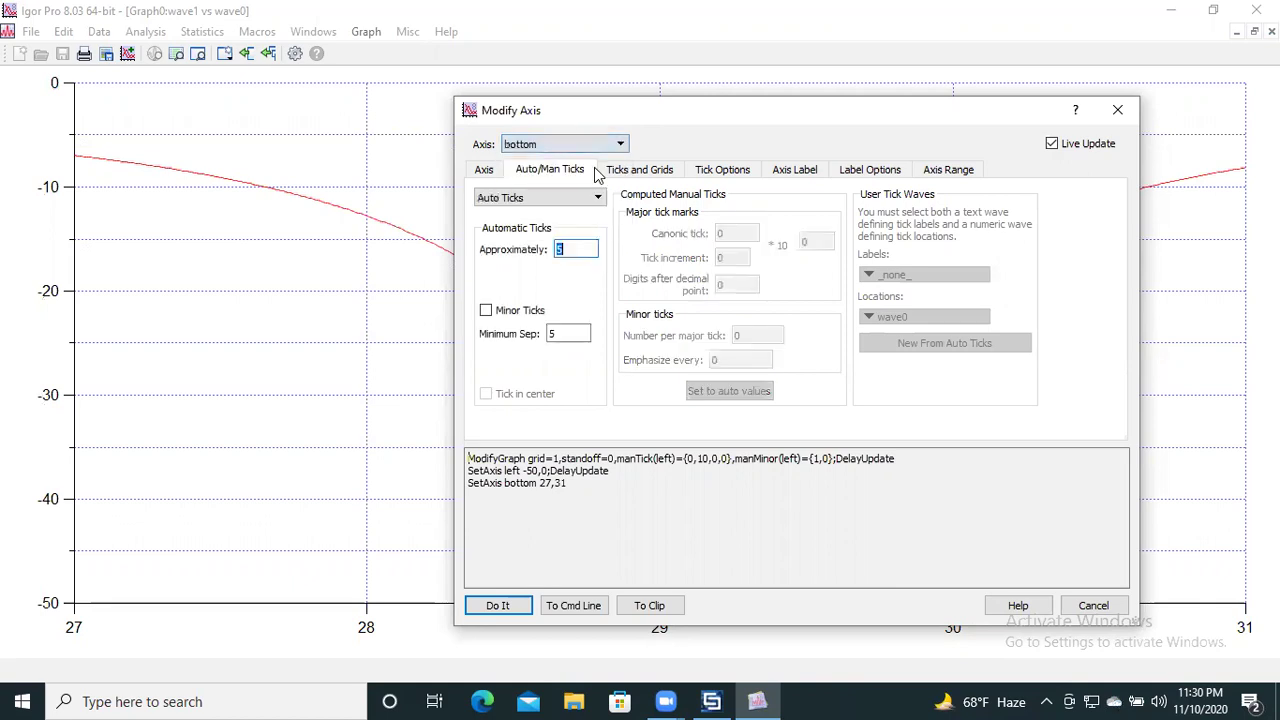
left_click(591, 201)
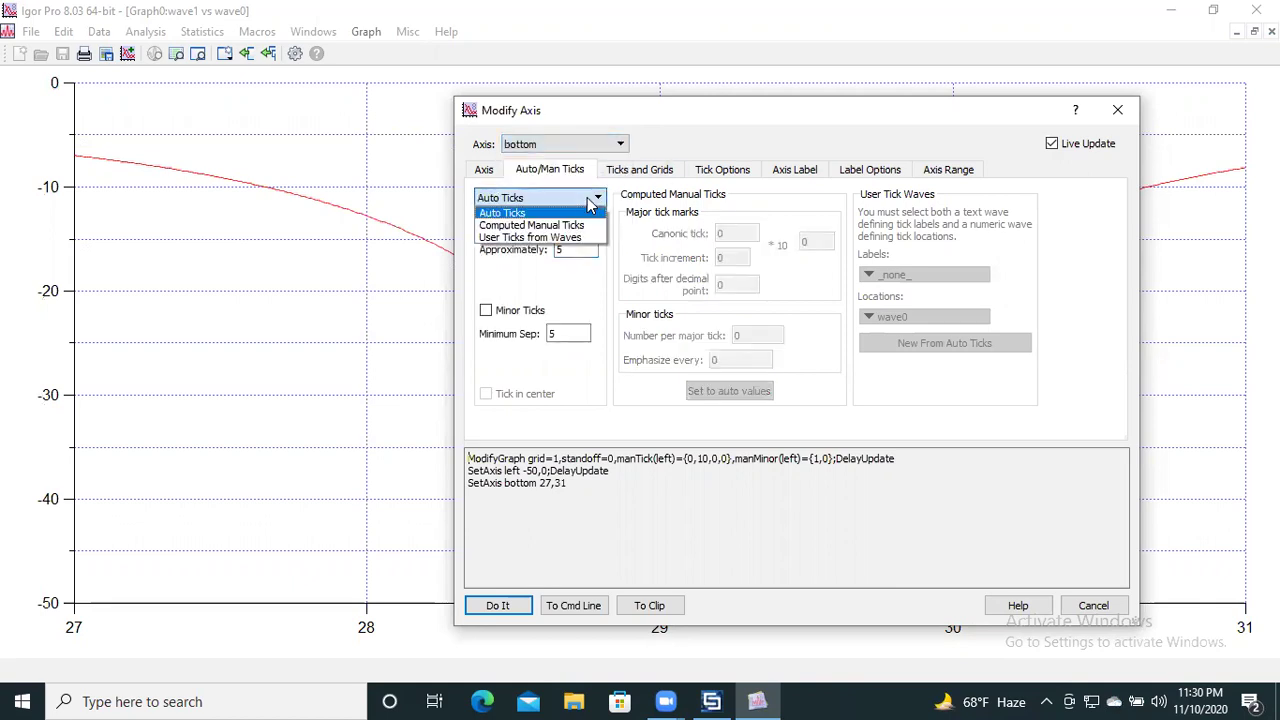
left_click(573, 228)
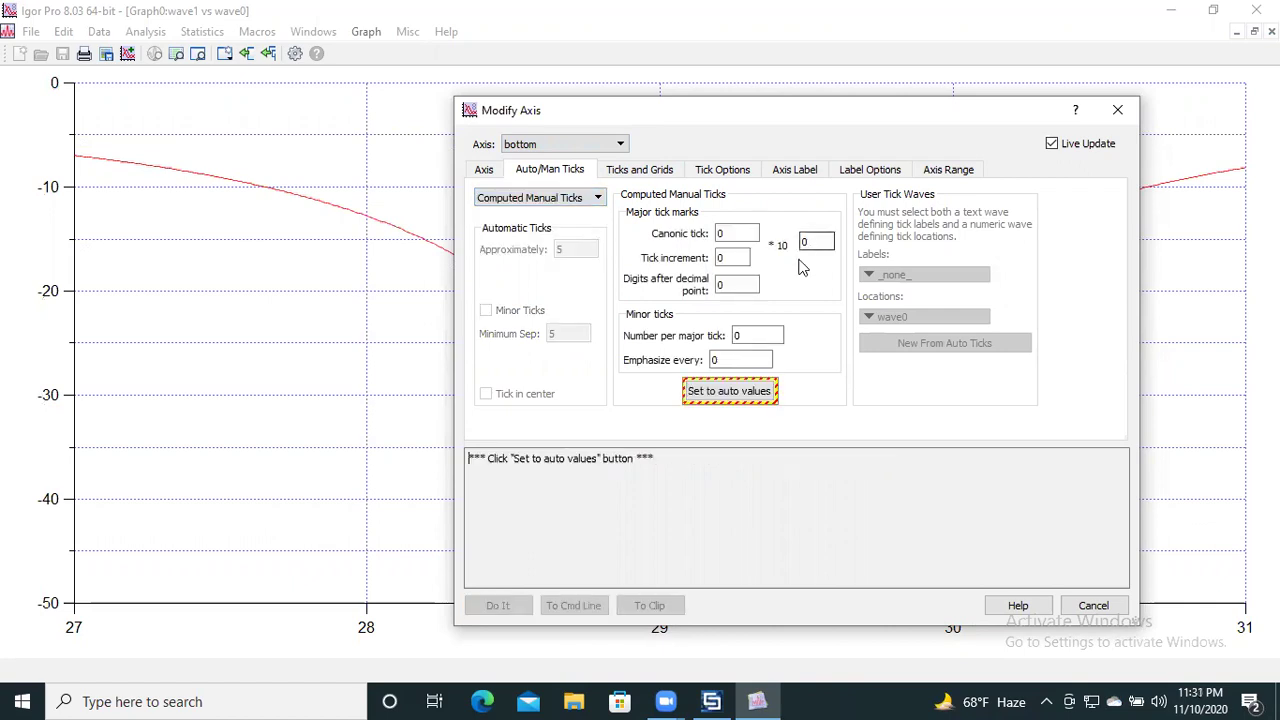
left_click(732, 262)
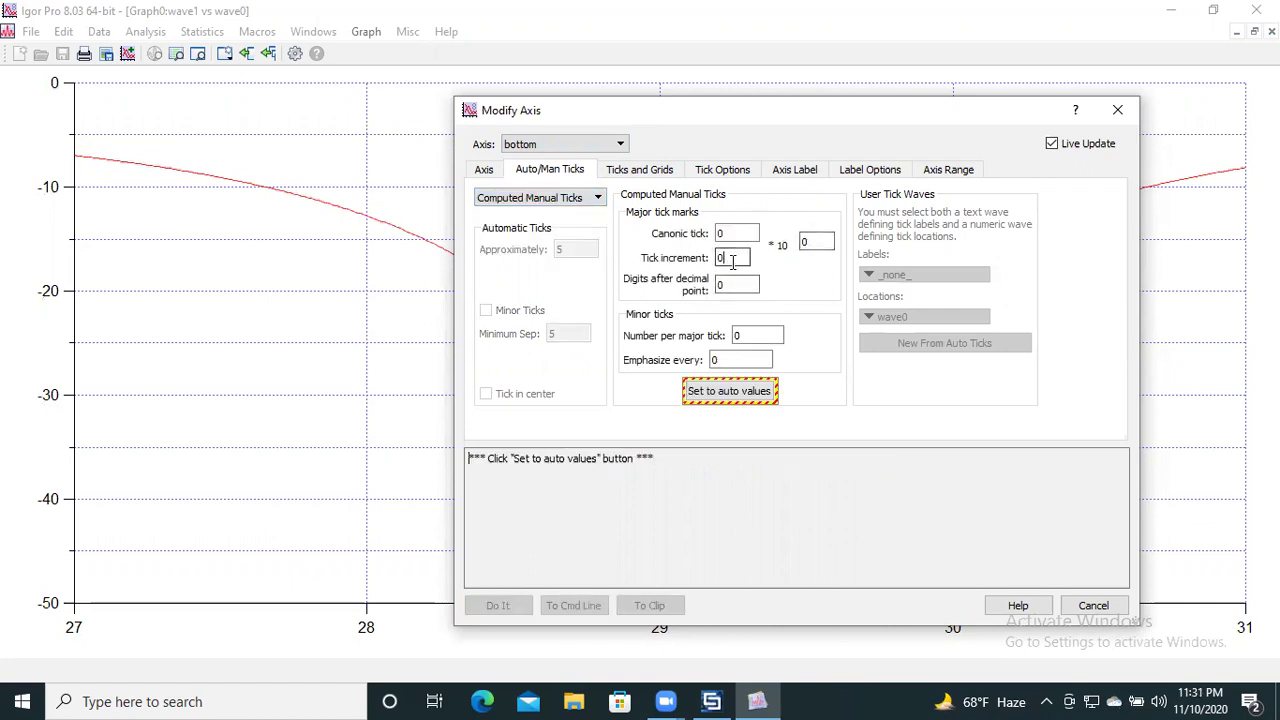
key("BackSpace")
type("1")
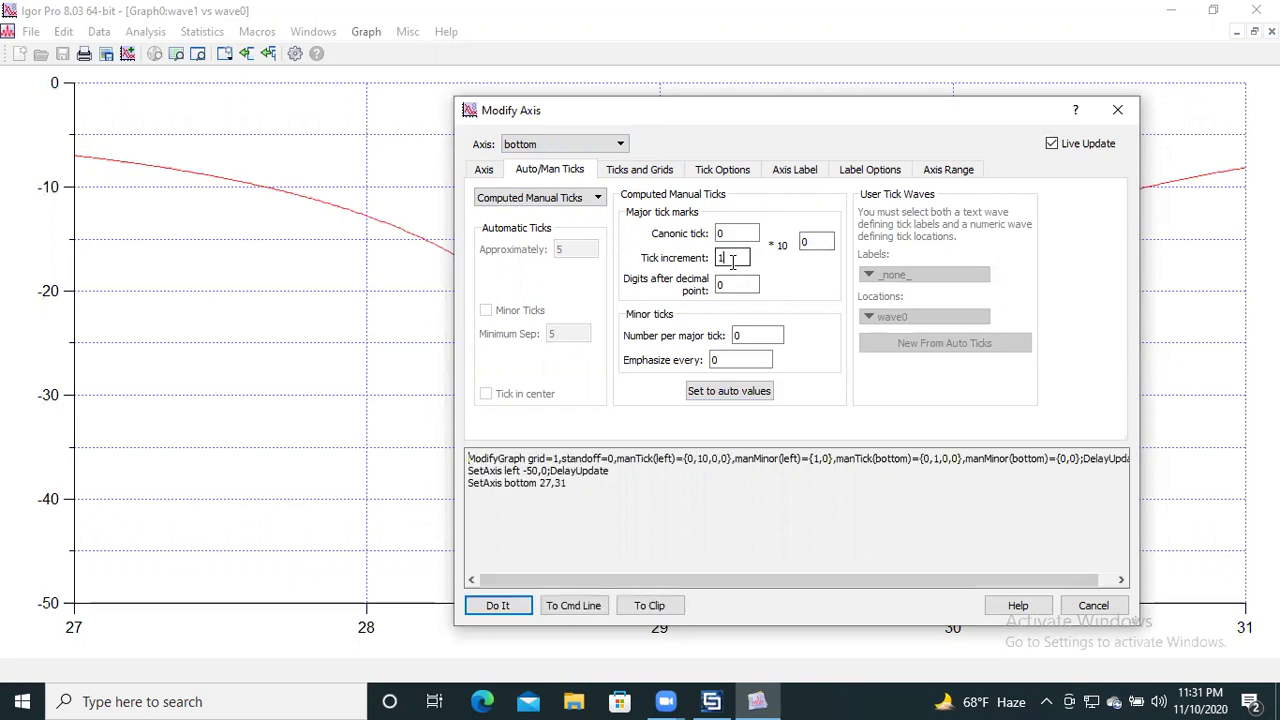
Set the bottom axis ticks to 1 digit after the decimal point and 1 minor tick per major tick.
left_click(736, 288)
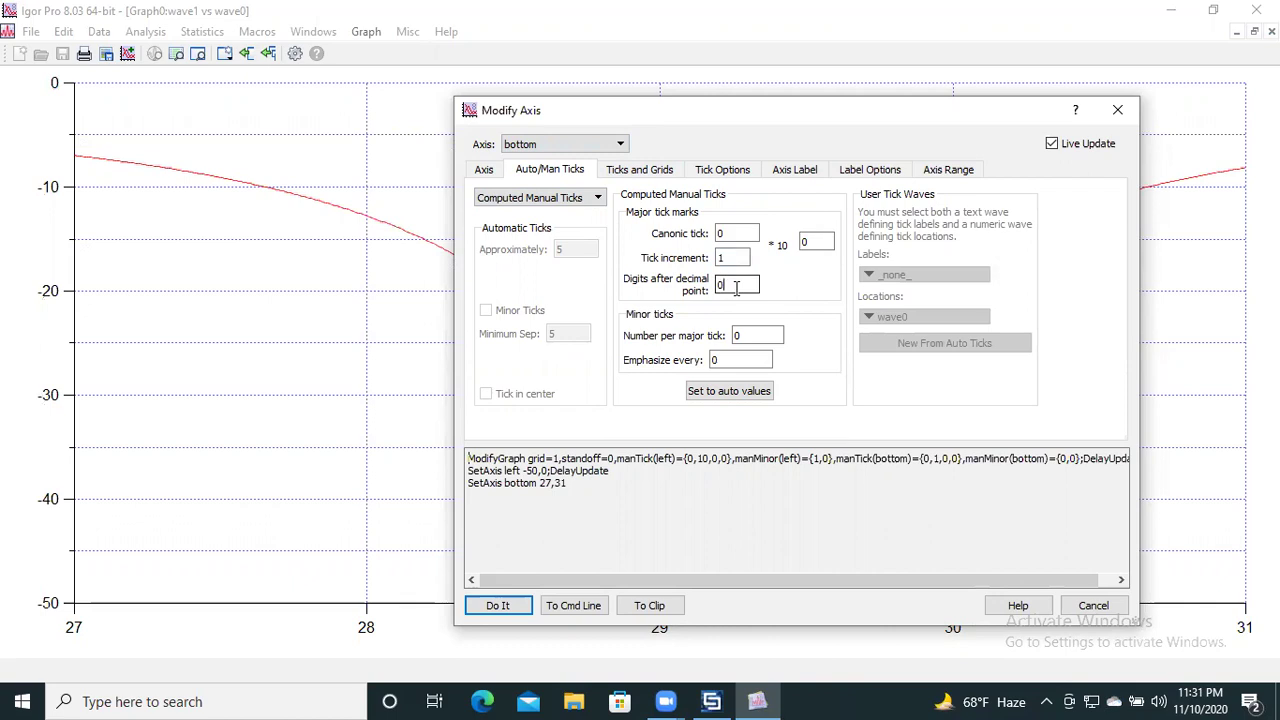
type(".")
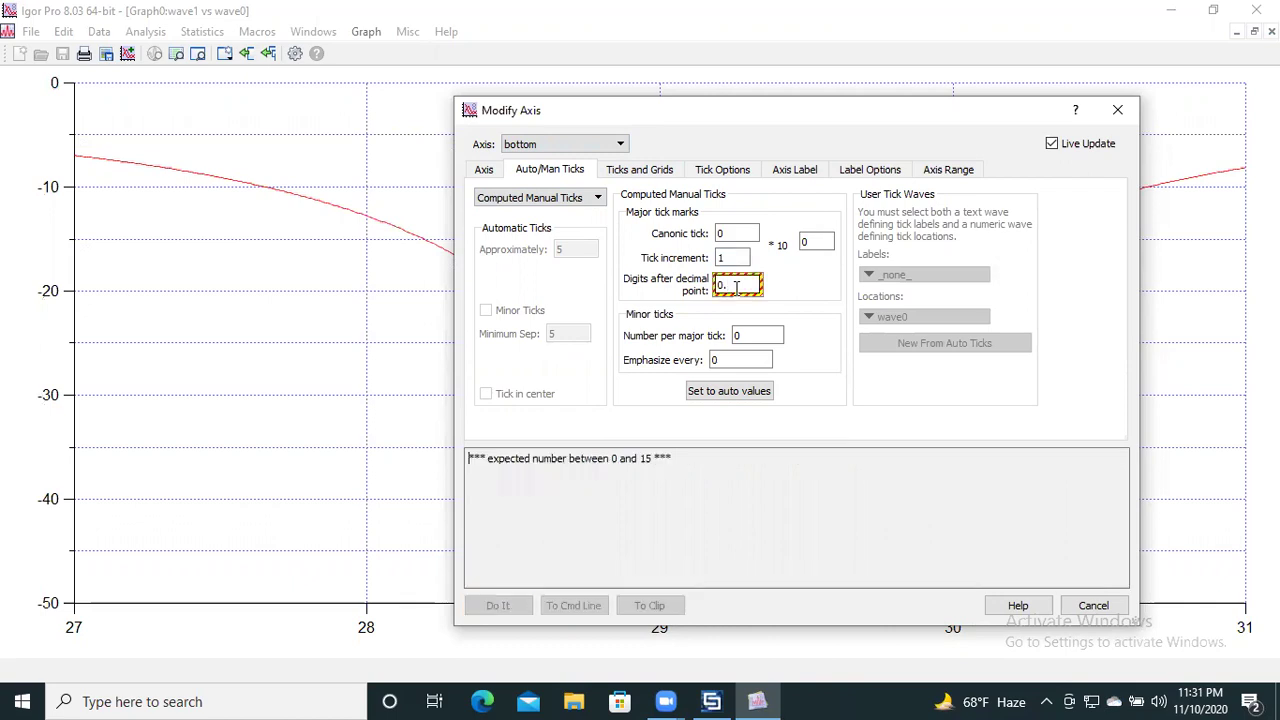
key("BackSpace")
key("BackSpace")
type("1")
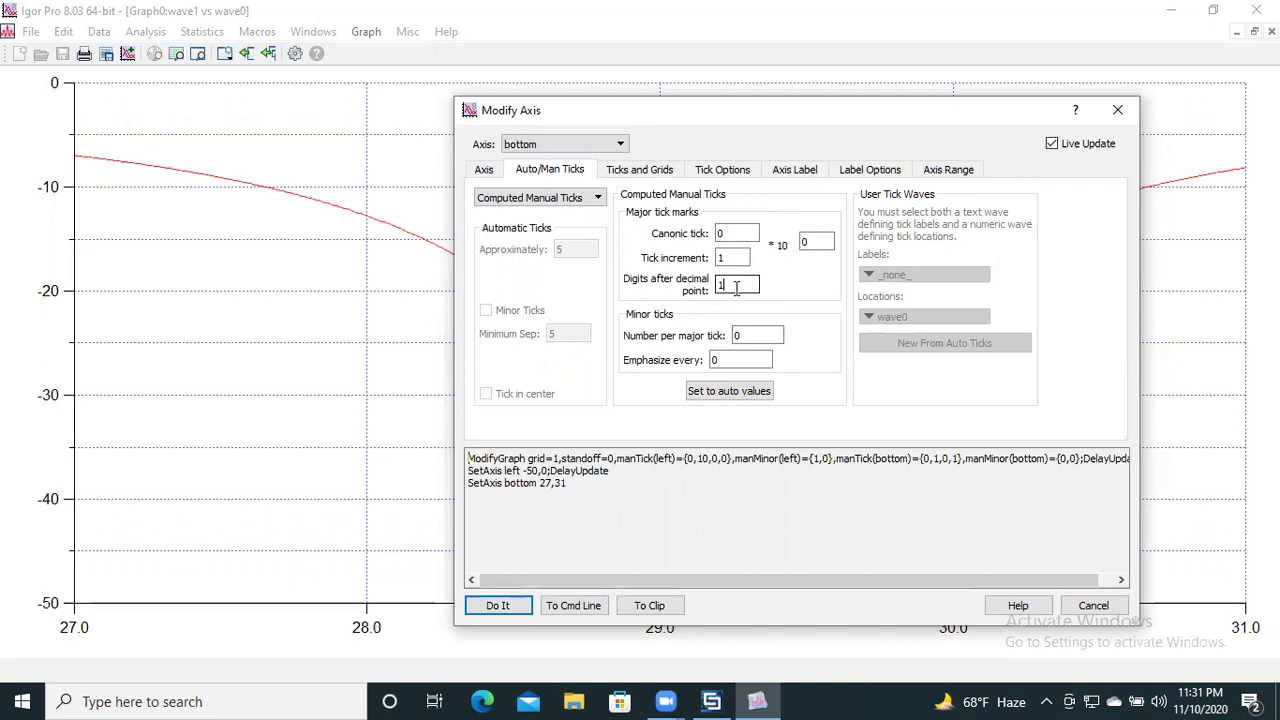
left_click(741, 338)
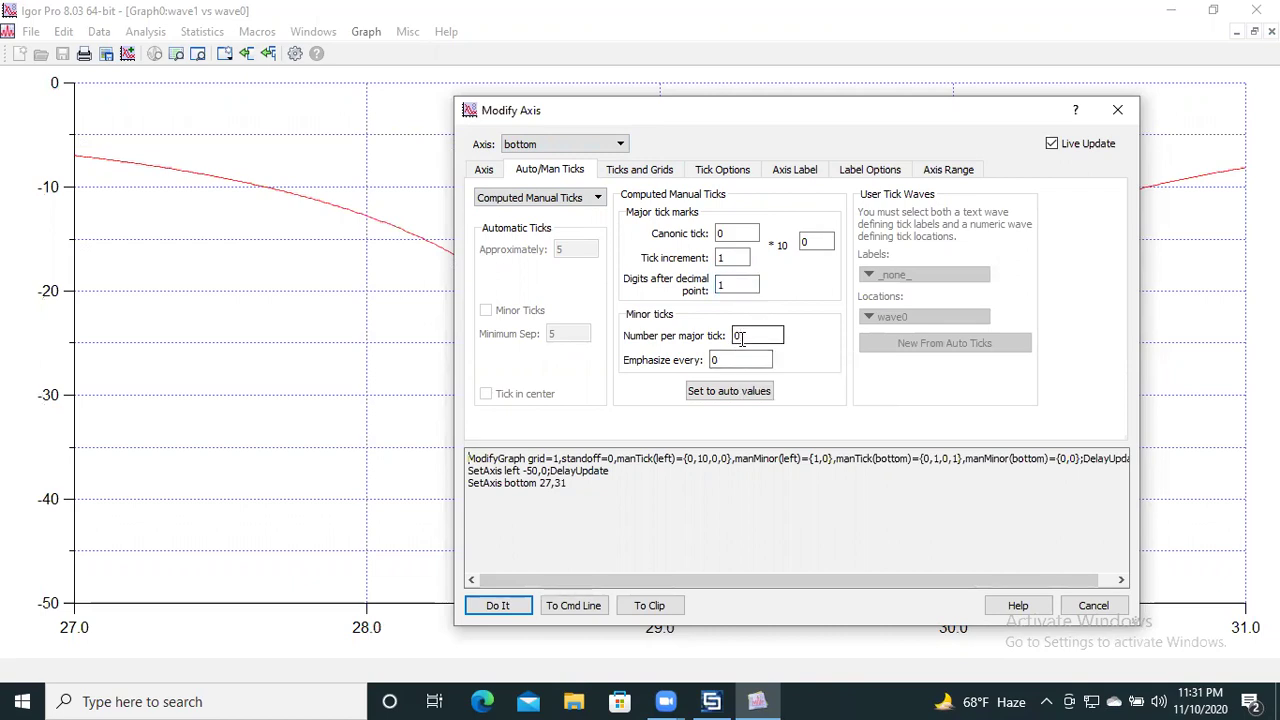
key("BackSpace")
type("1")
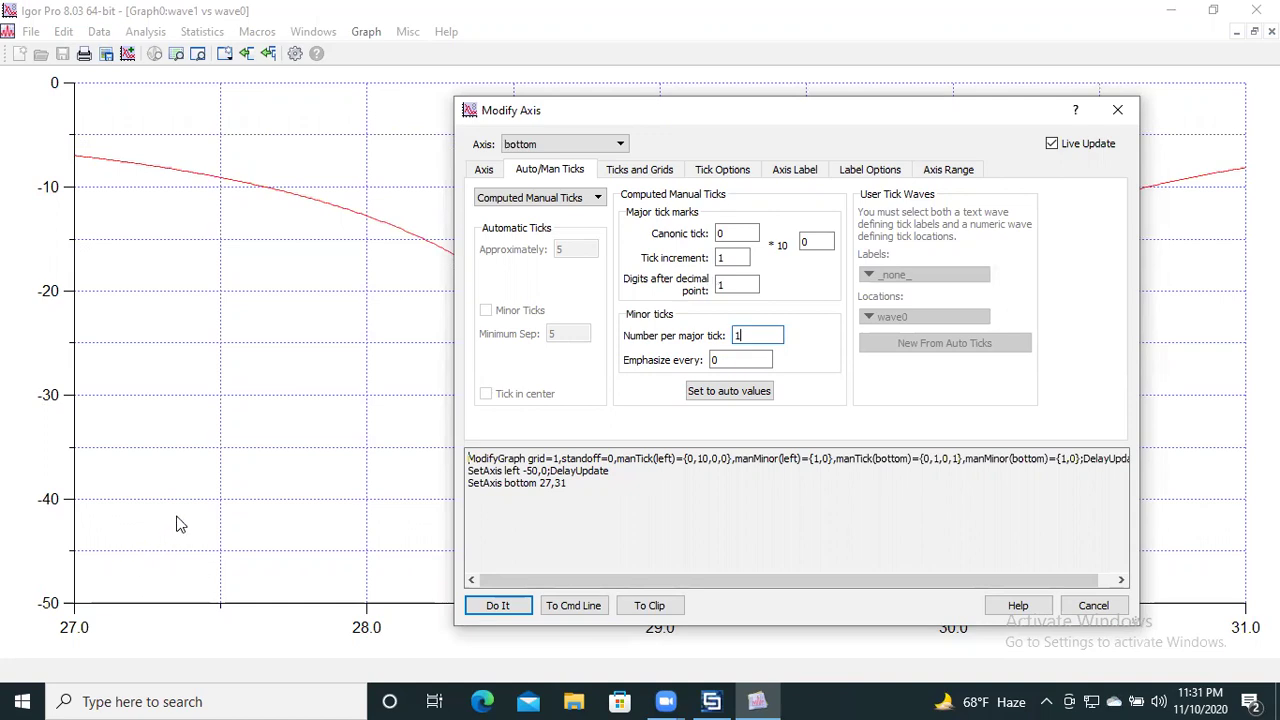
left_click(808, 171)
left_click(858, 172)
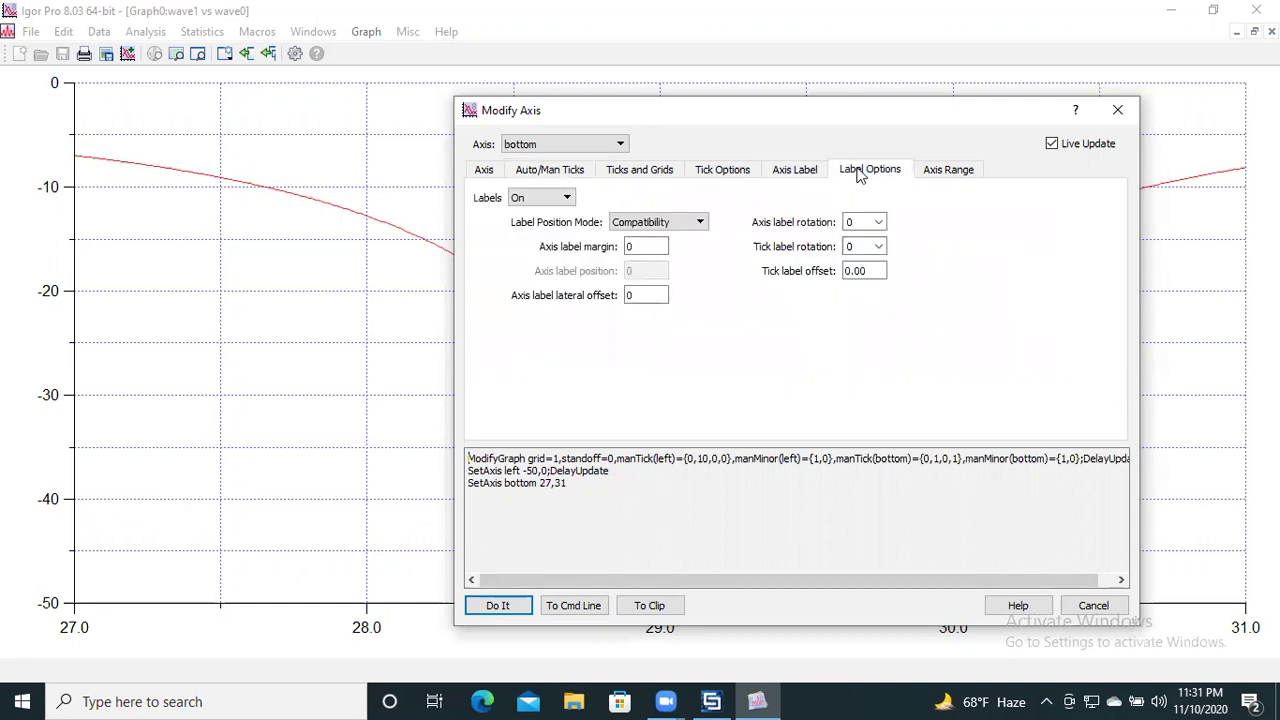
left_click(744, 174)
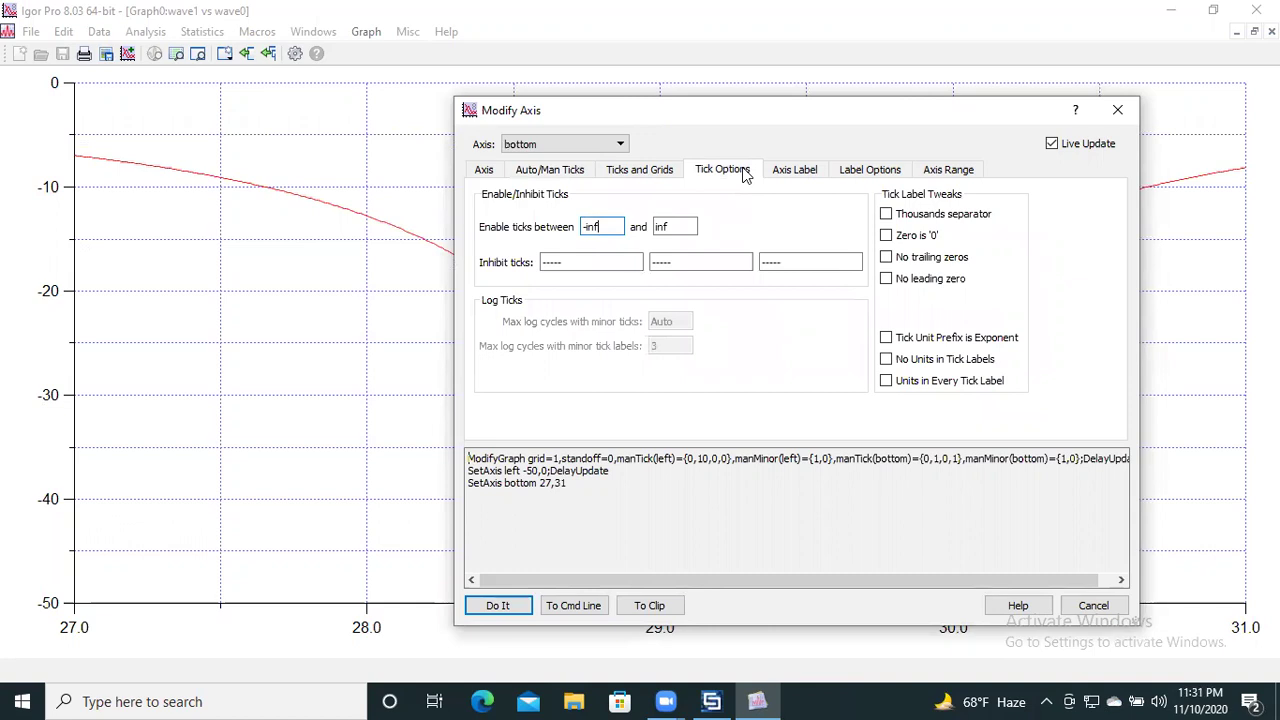
left_click(666, 172)
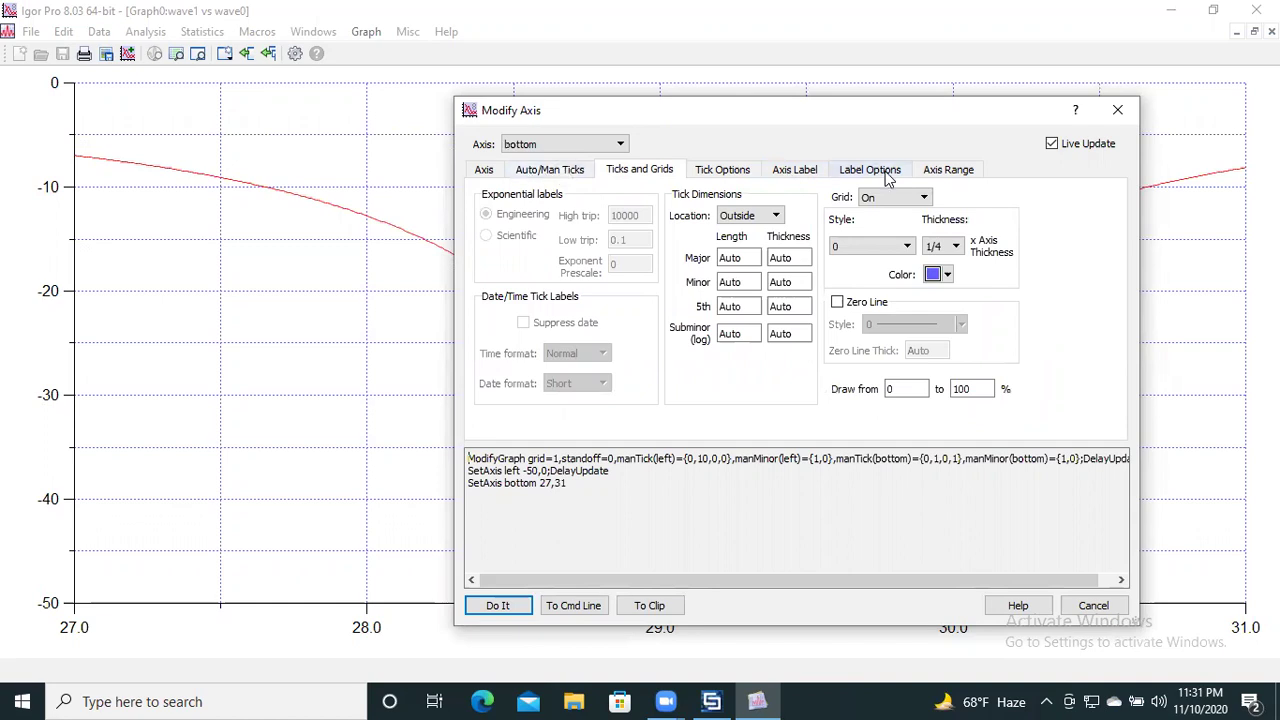
left_click(812, 172)
left_click(881, 171)
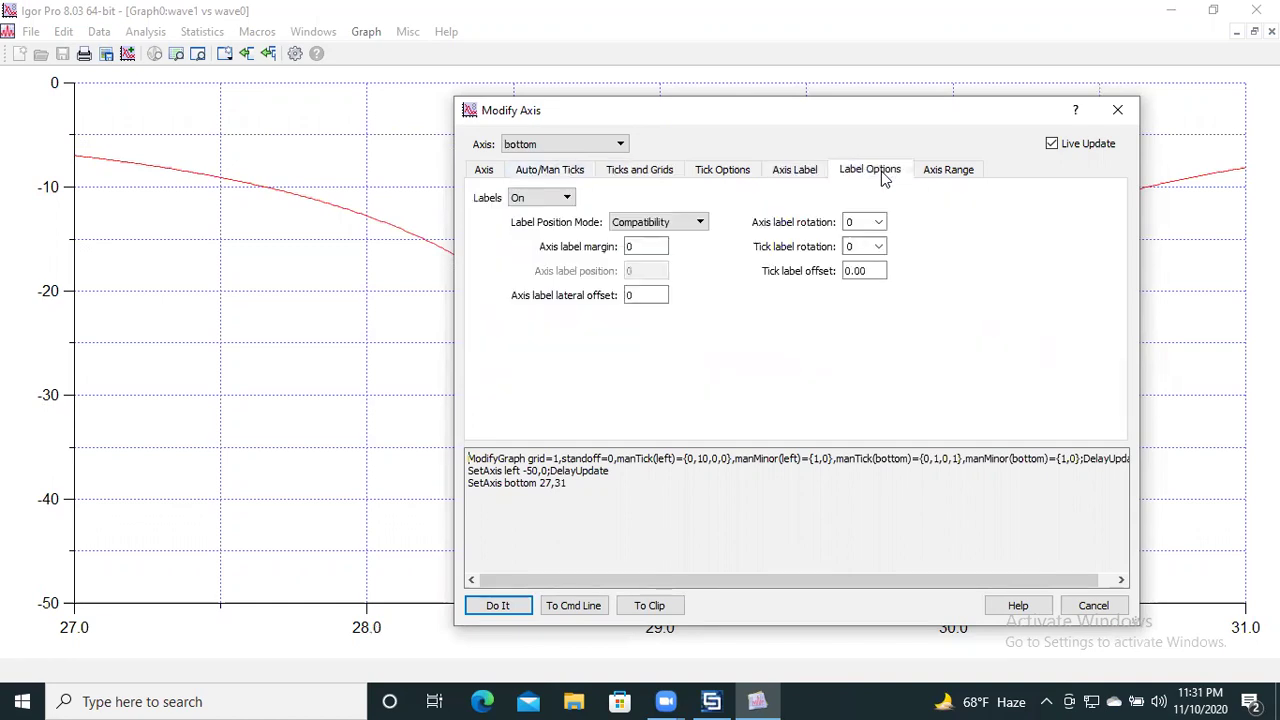
left_click(724, 172)
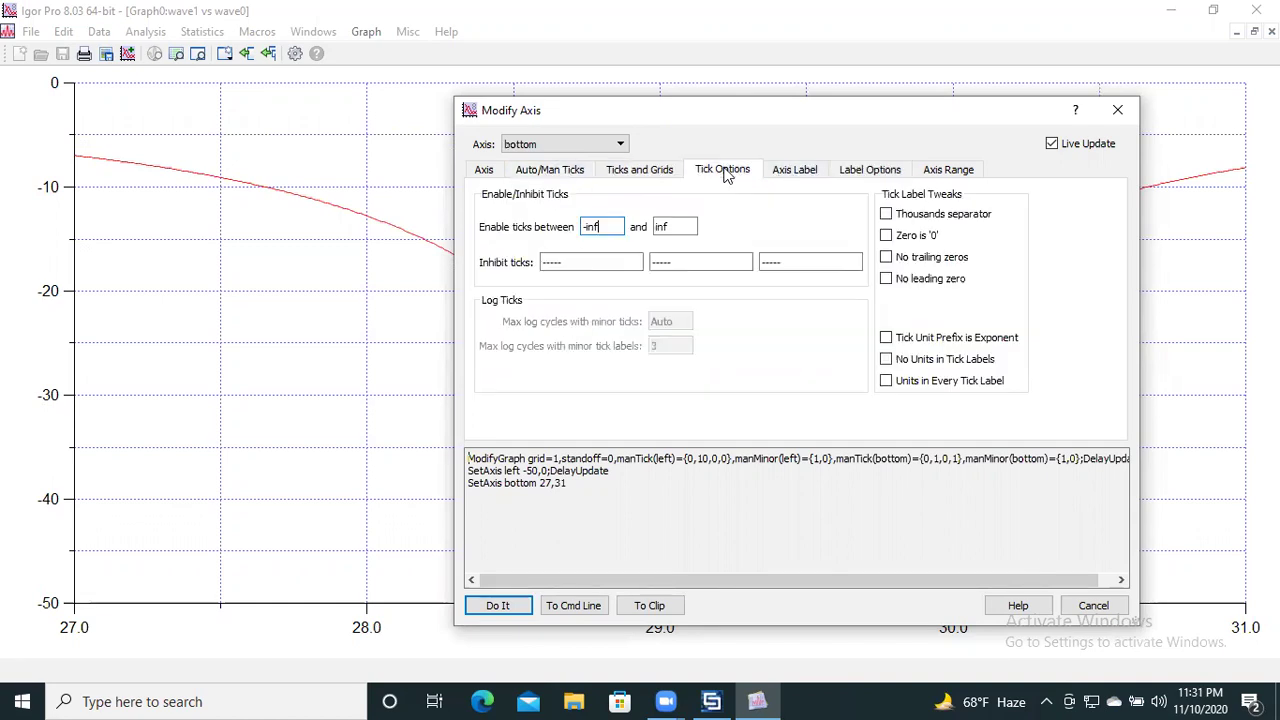
Set the bottom axis range to a minimum of 26 and a maximum of 32.
left_click(955, 172)
left_click(778, 222)
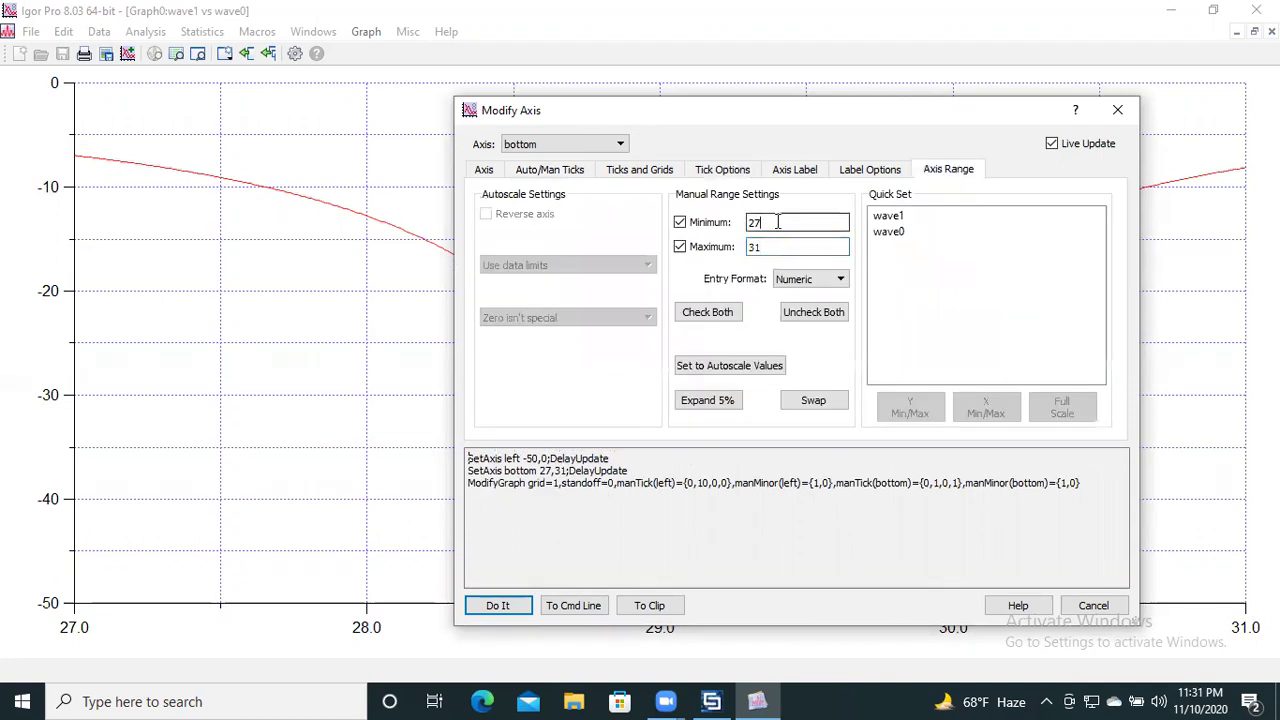
key("BackSpace")
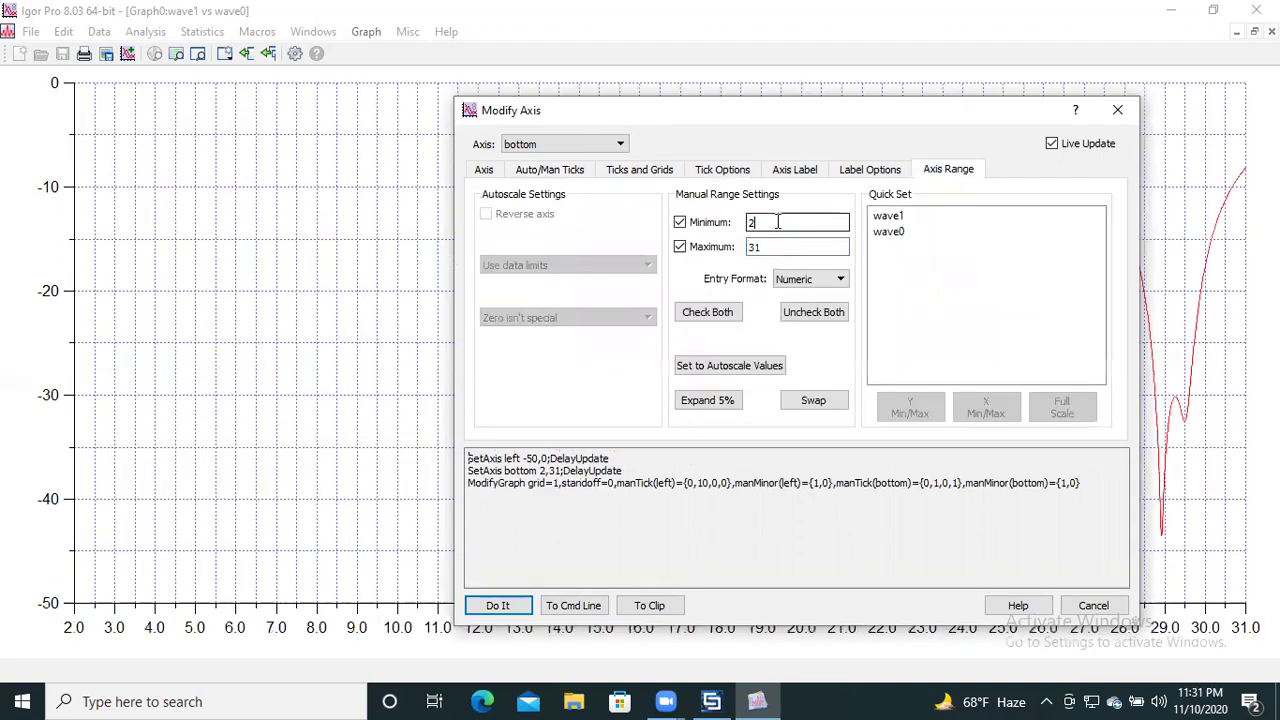
type("6")
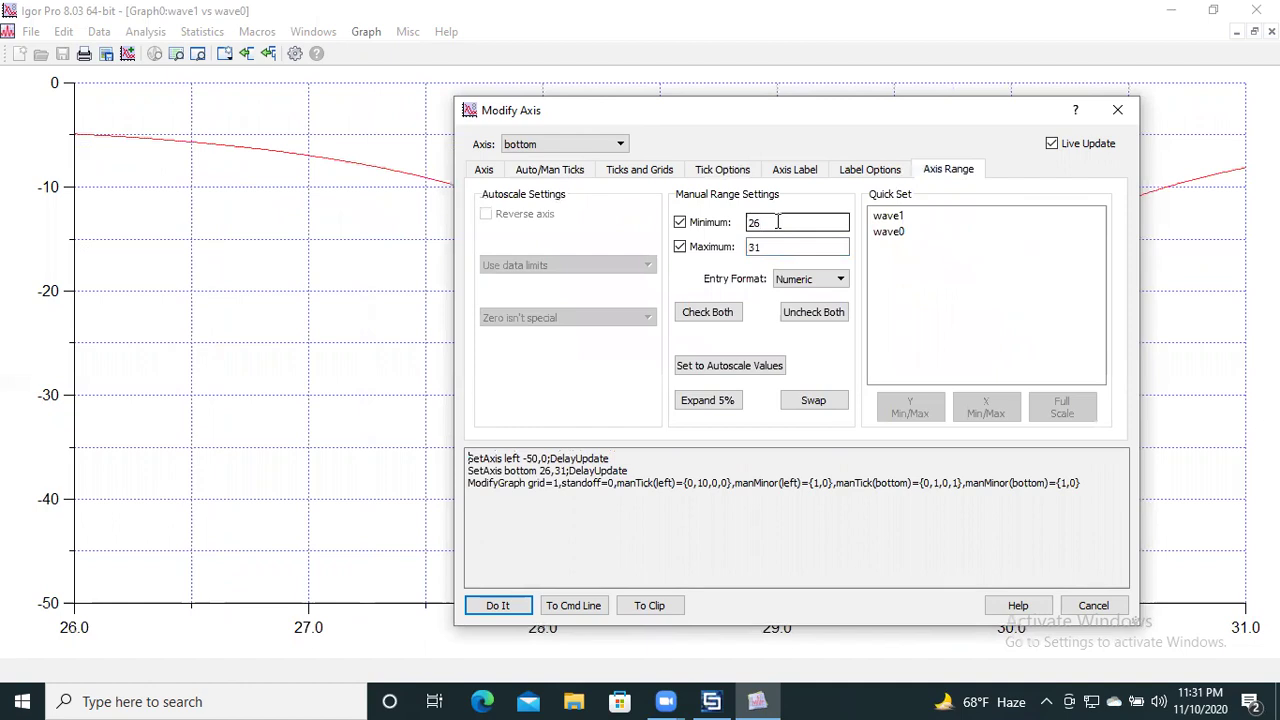
left_click(767, 248)
key("BackSpace")
type("2")
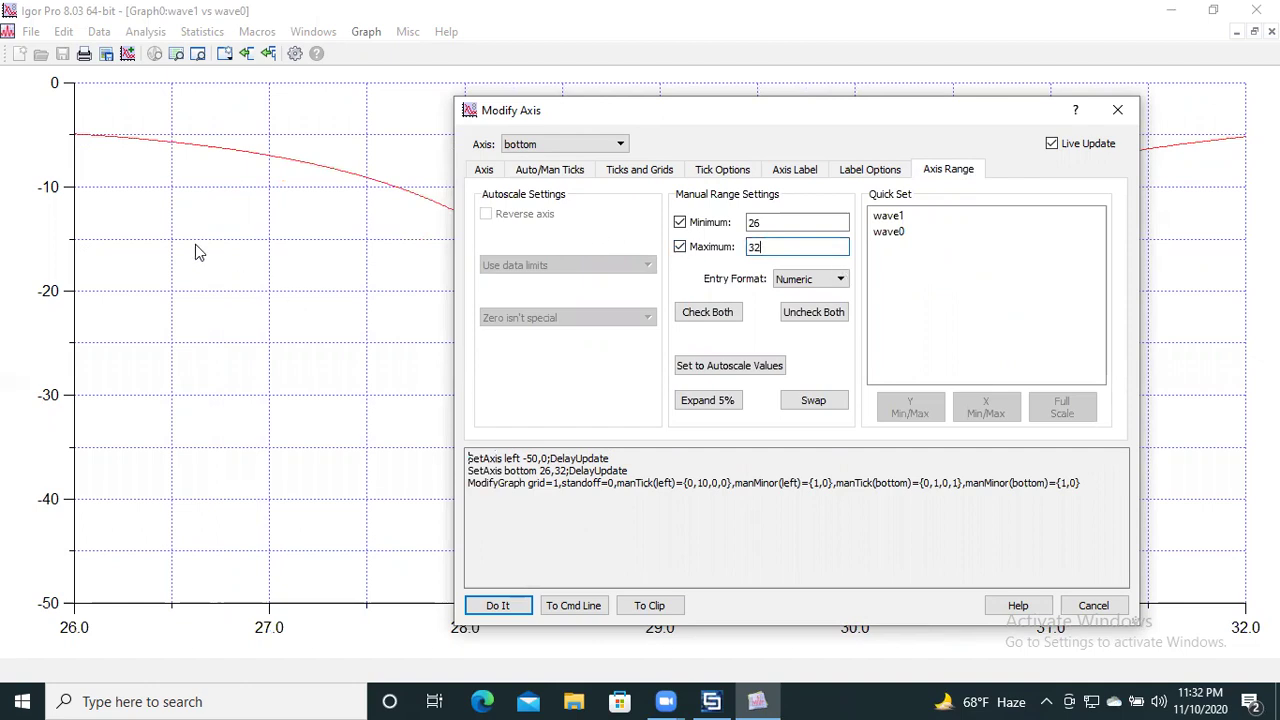
Look through the bottom axis's tick, grid and label settings for the grid line style options.
left_click(531, 170)
left_click(662, 172)
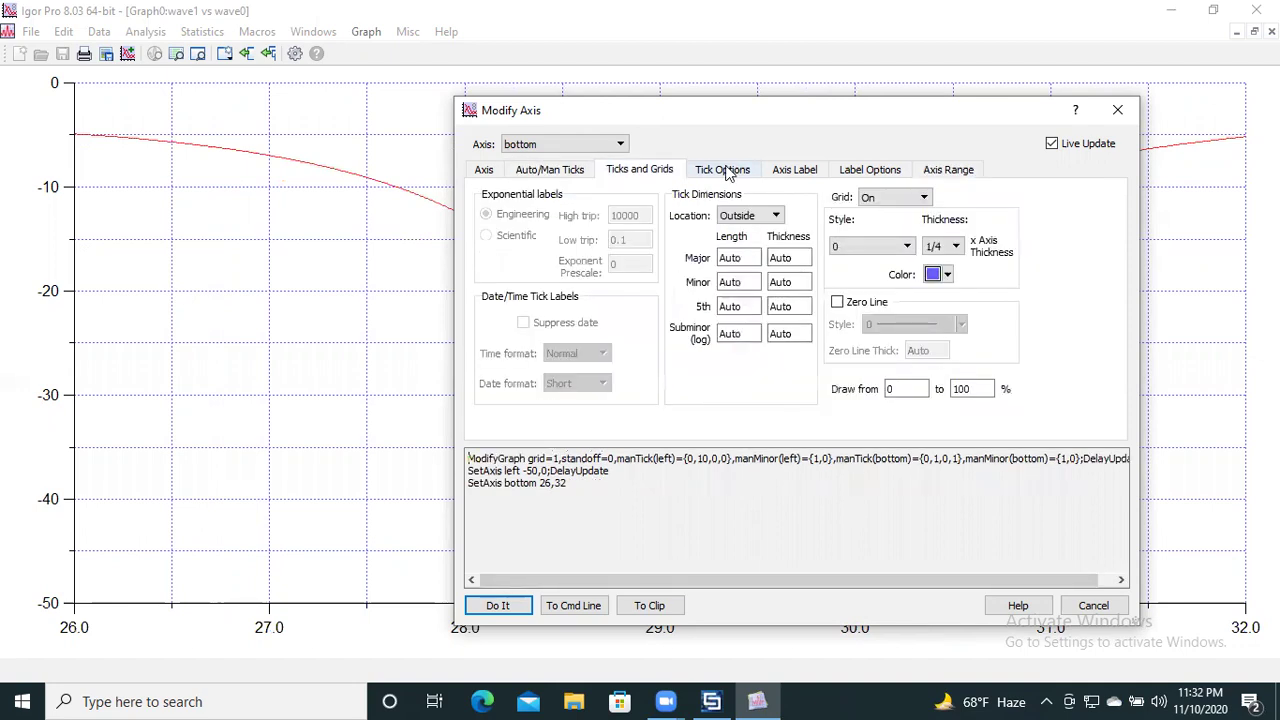
left_click(732, 172)
left_click(790, 172)
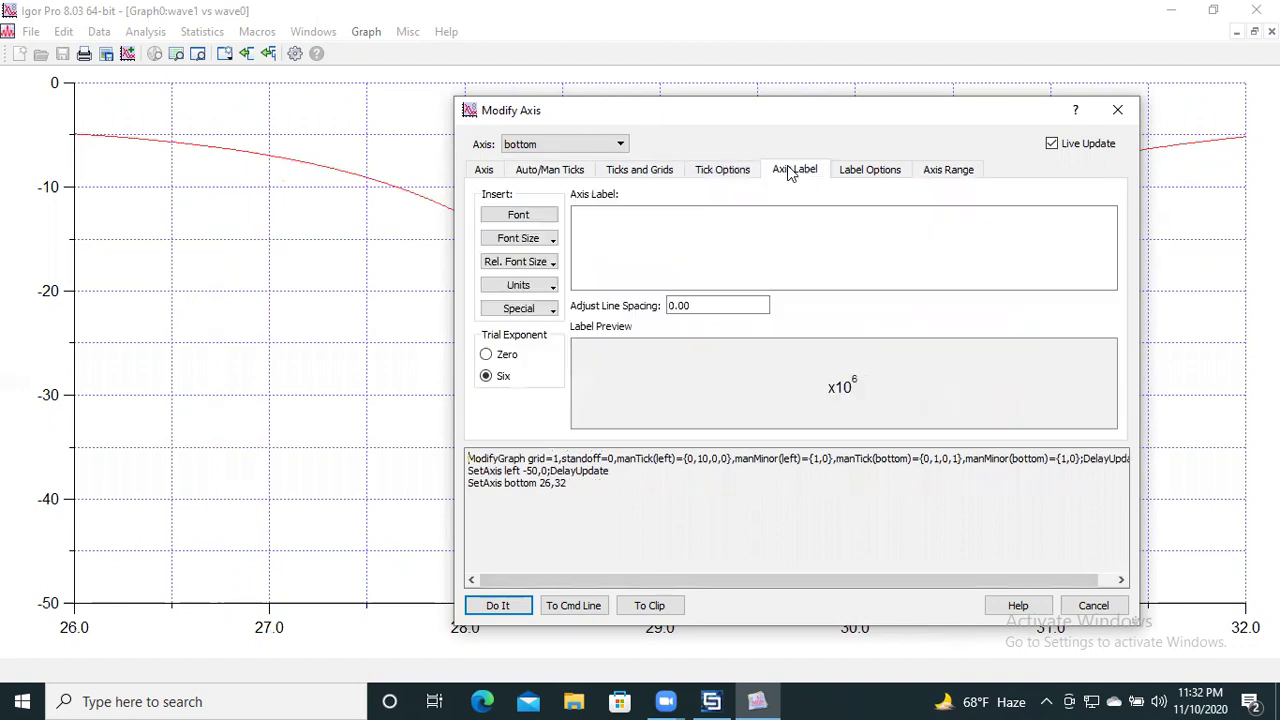
left_click(724, 172)
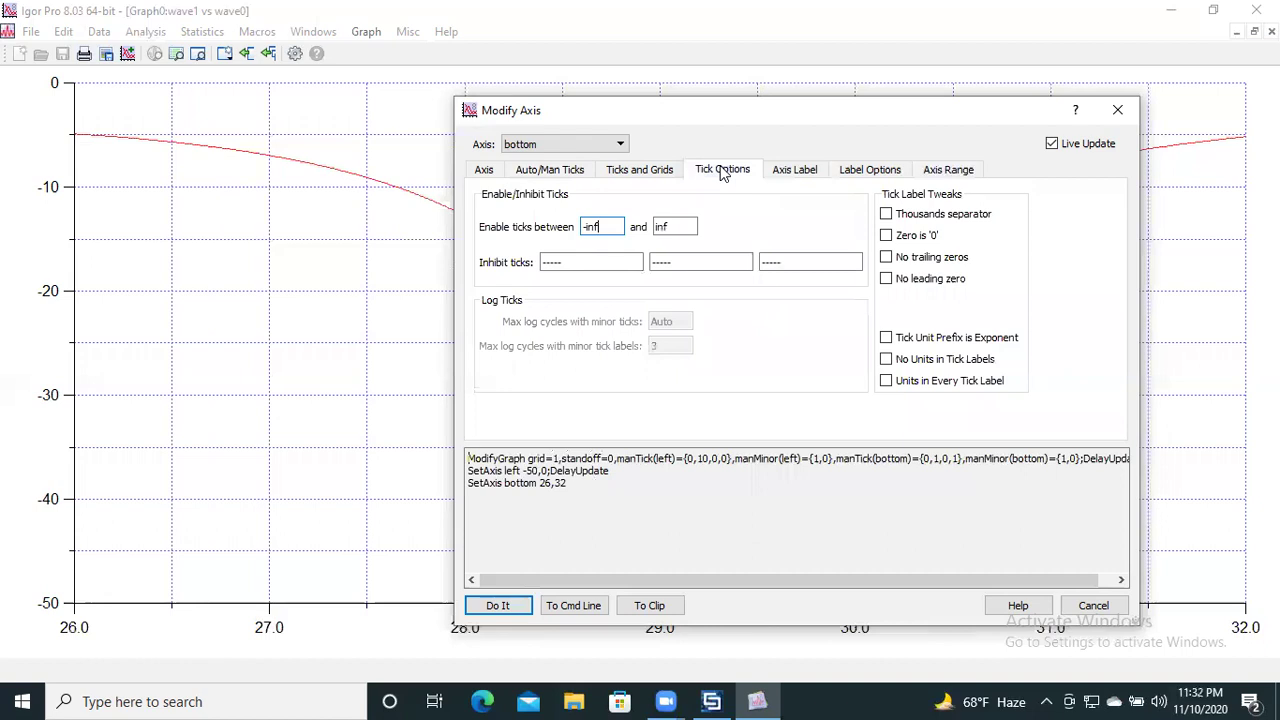
left_click(850, 170)
left_click(795, 172)
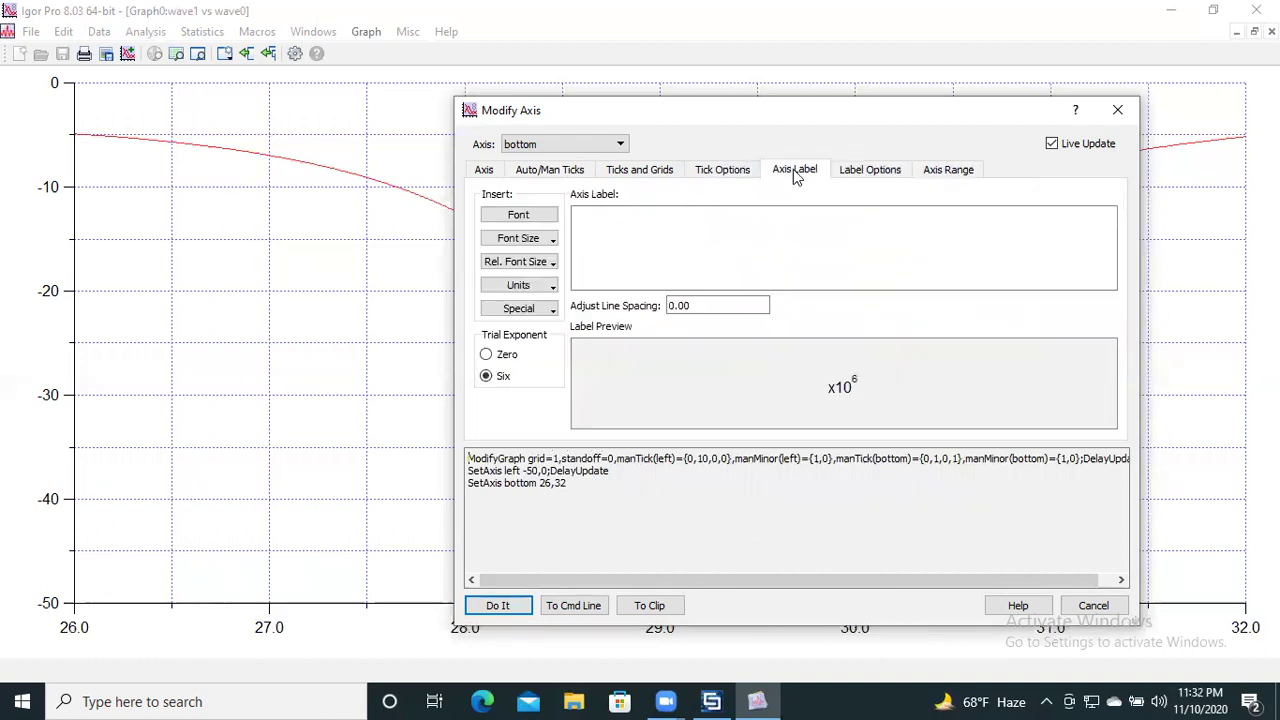
left_click(645, 174)
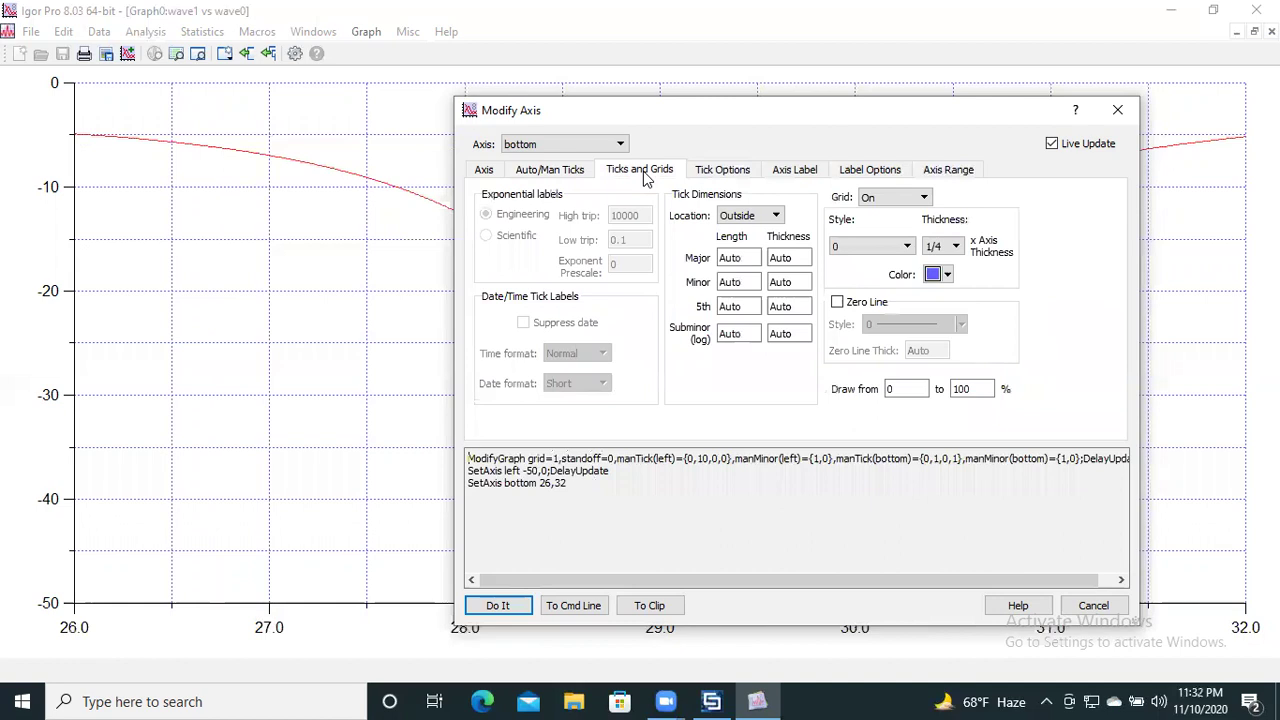
left_click(568, 172)
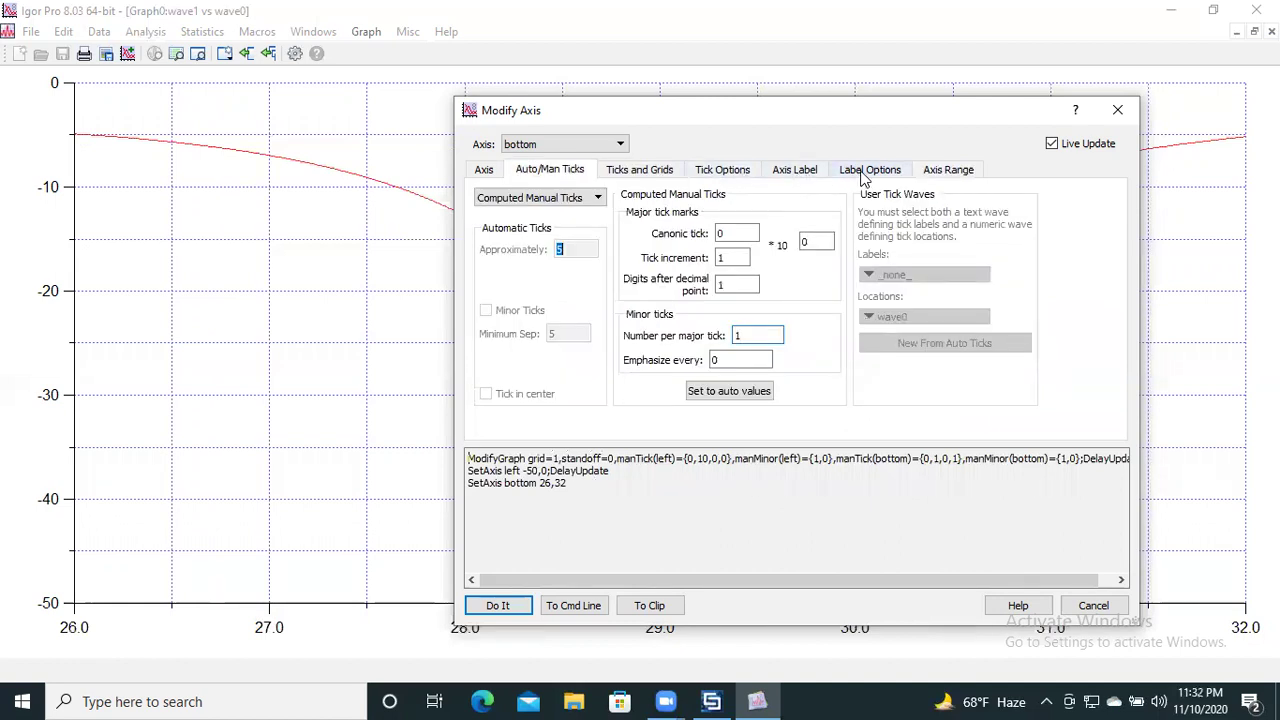
Set the bottom axis grid to style 3 and colour it black, leaving the grid on.
left_click(660, 177)
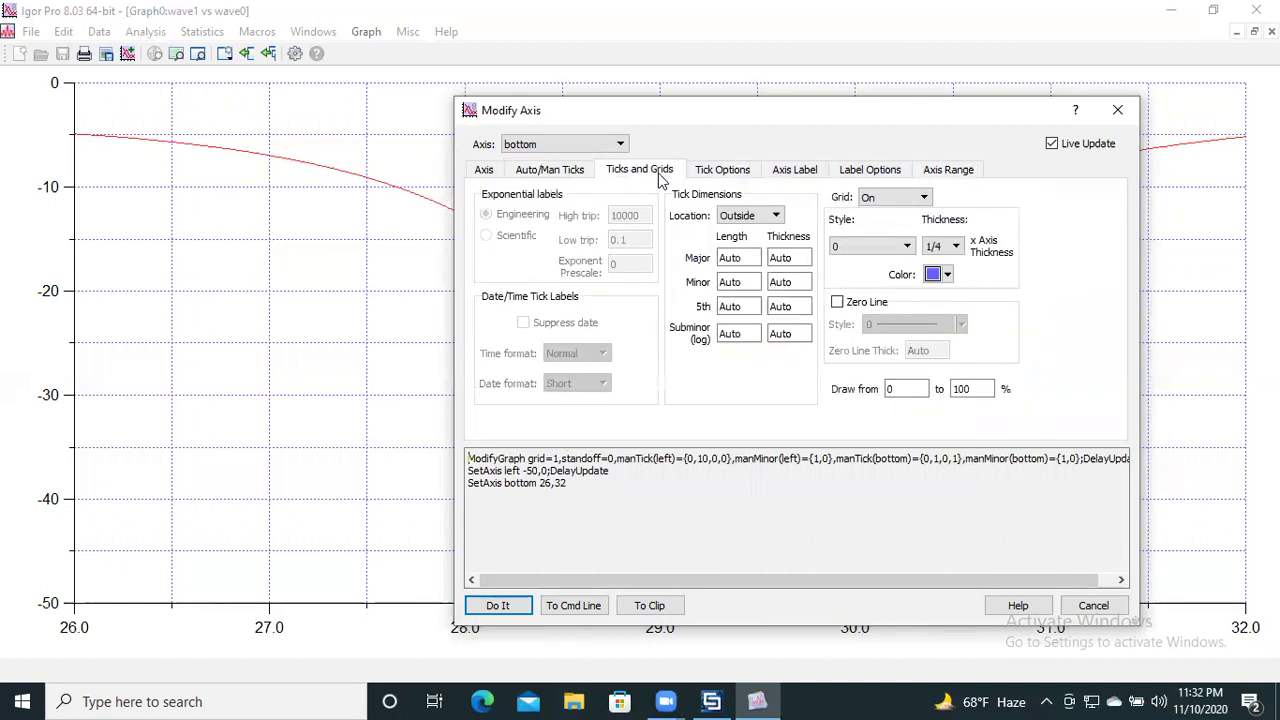
left_click(910, 248)
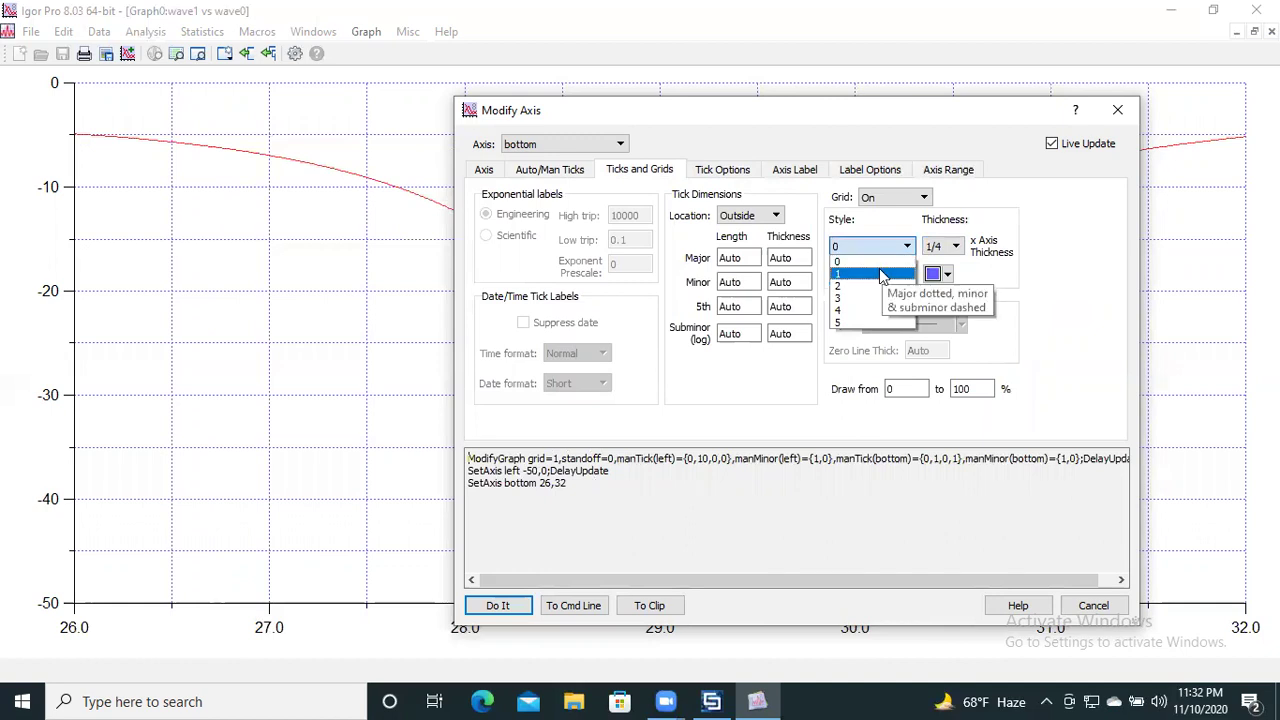
left_click(864, 297)
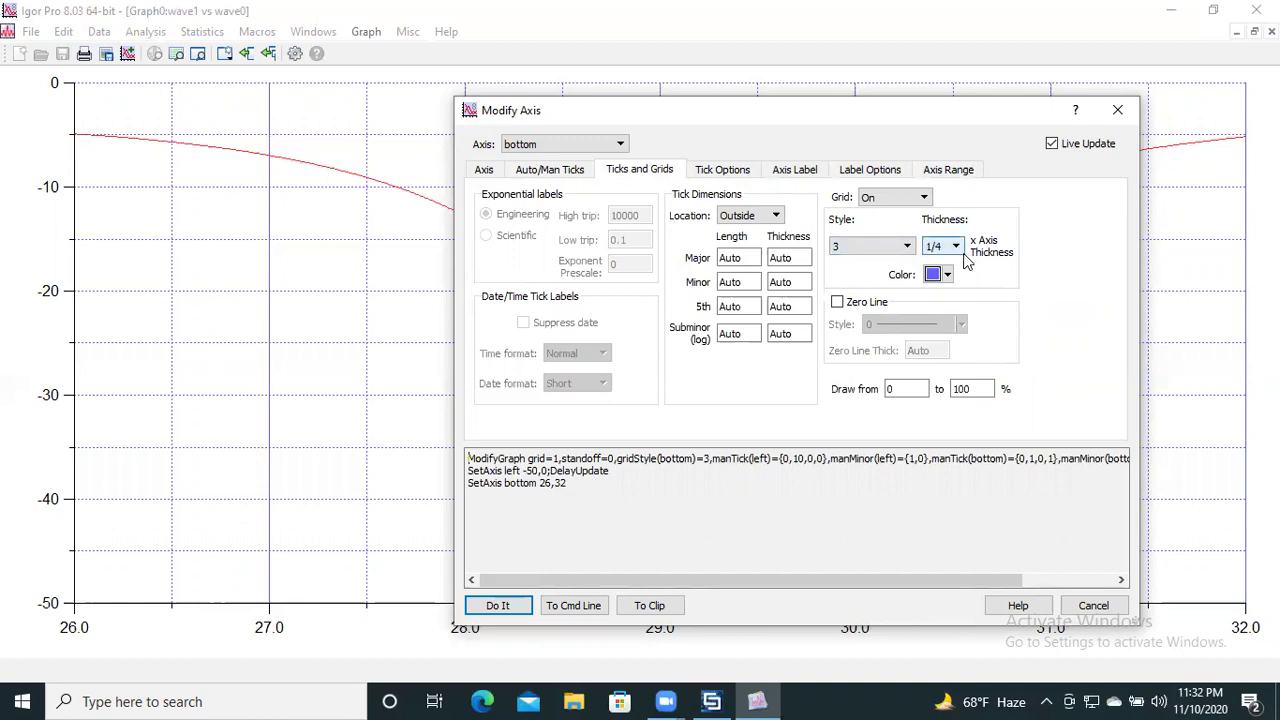
left_click(947, 275)
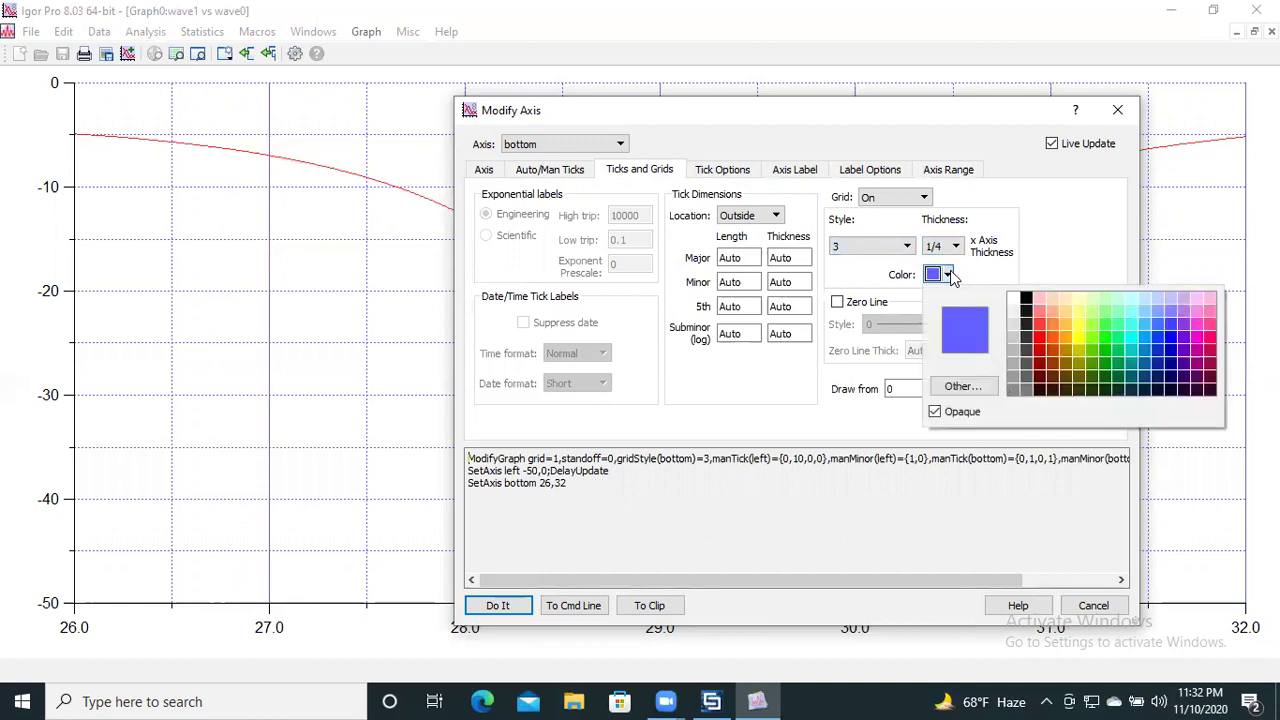
left_click(1028, 300)
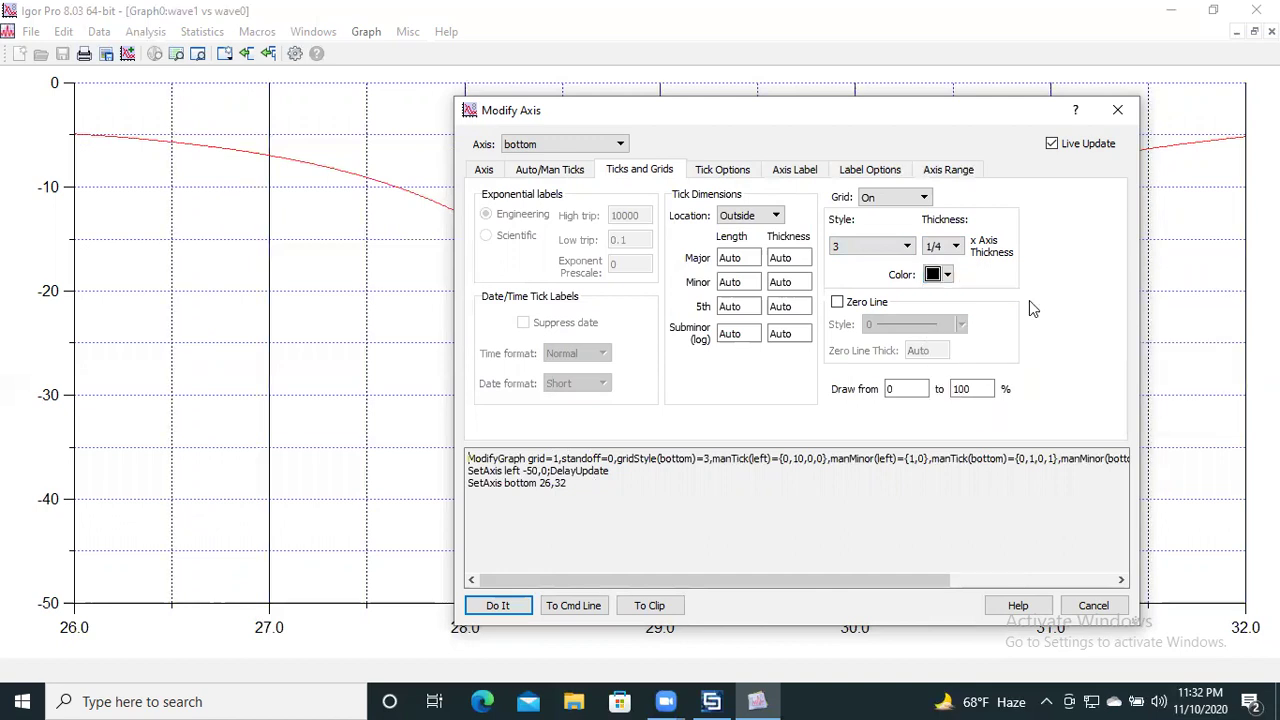
left_click(923, 200)
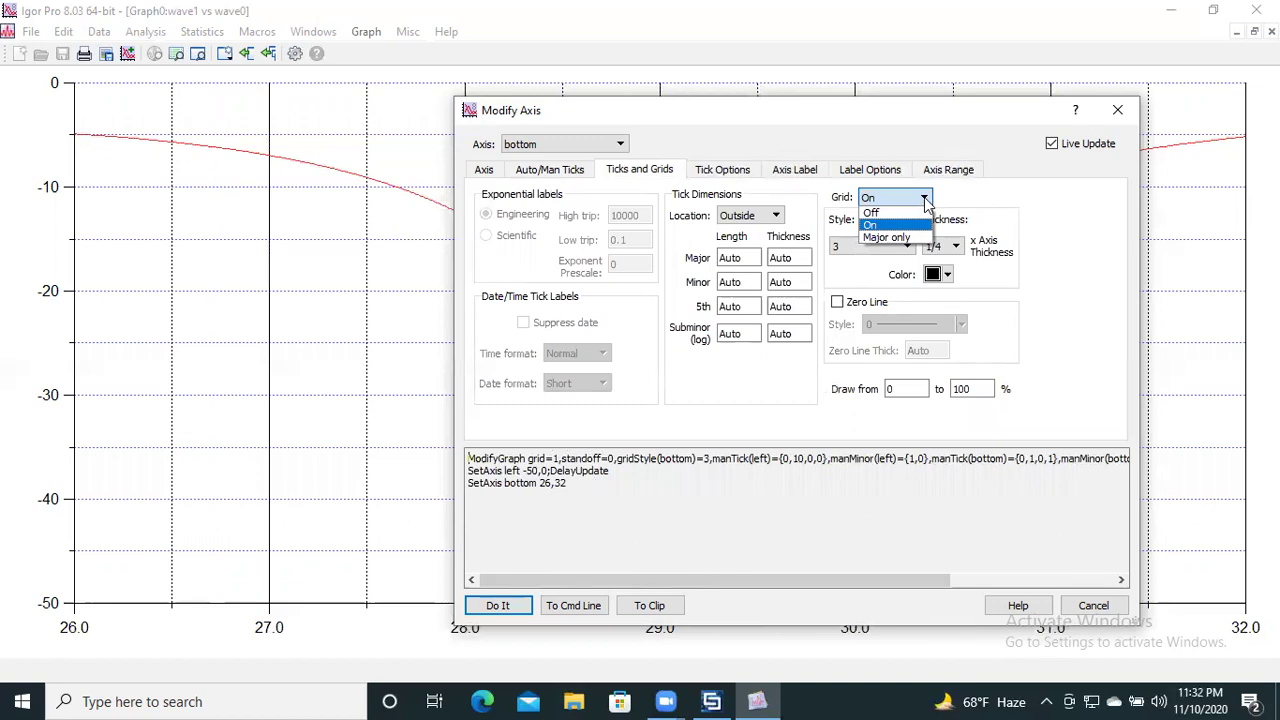
left_click(925, 200)
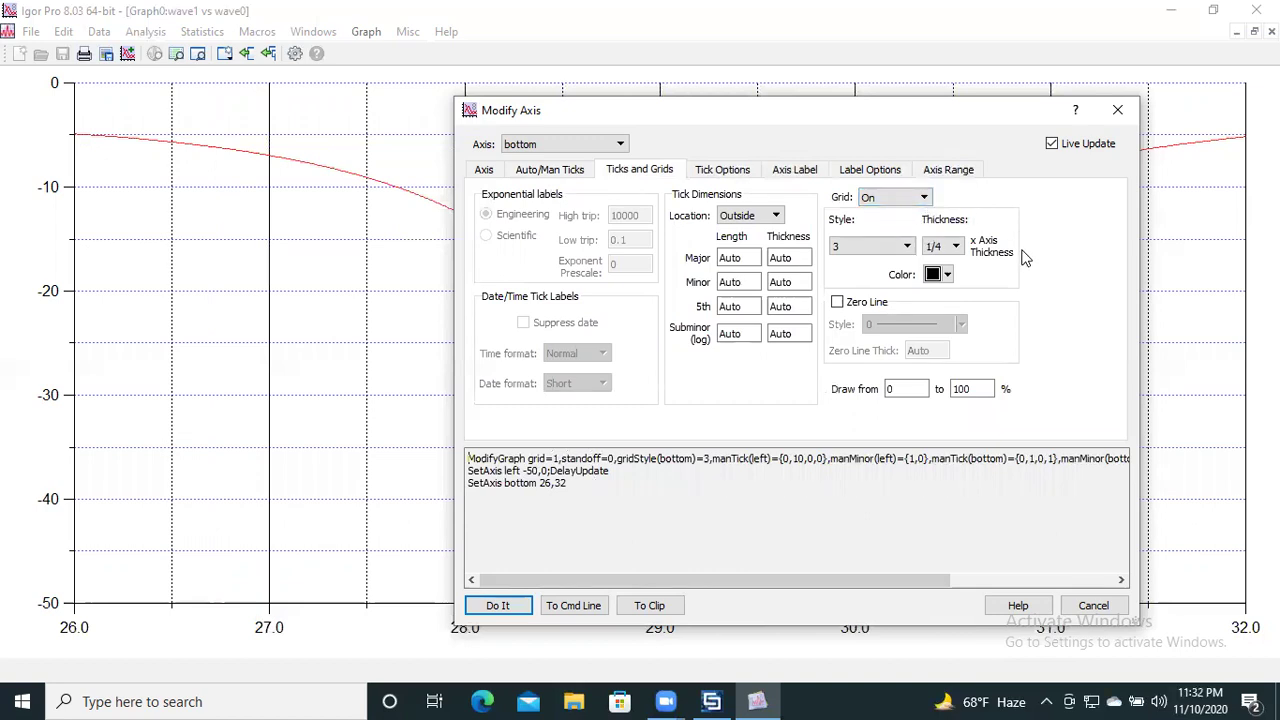
Set the left axis grid to style 3 with a thickness of 1/4 of the axis thickness.
left_click(621, 146)
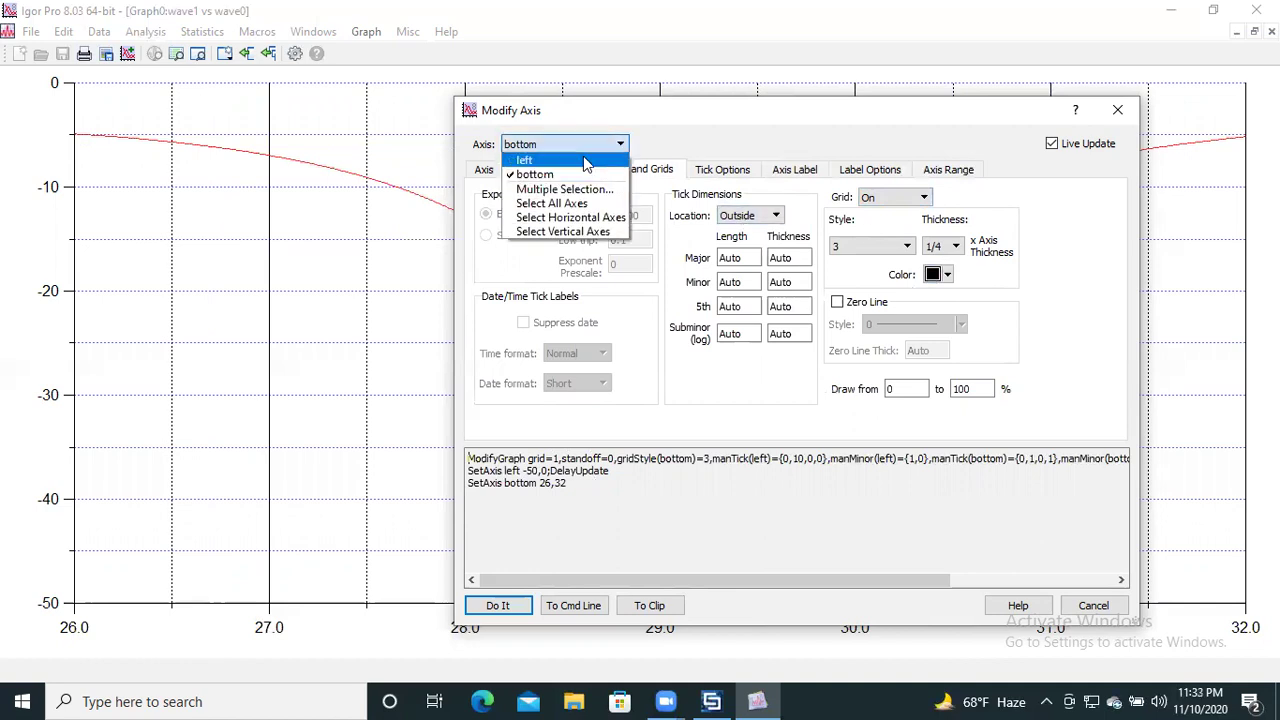
left_click(585, 162)
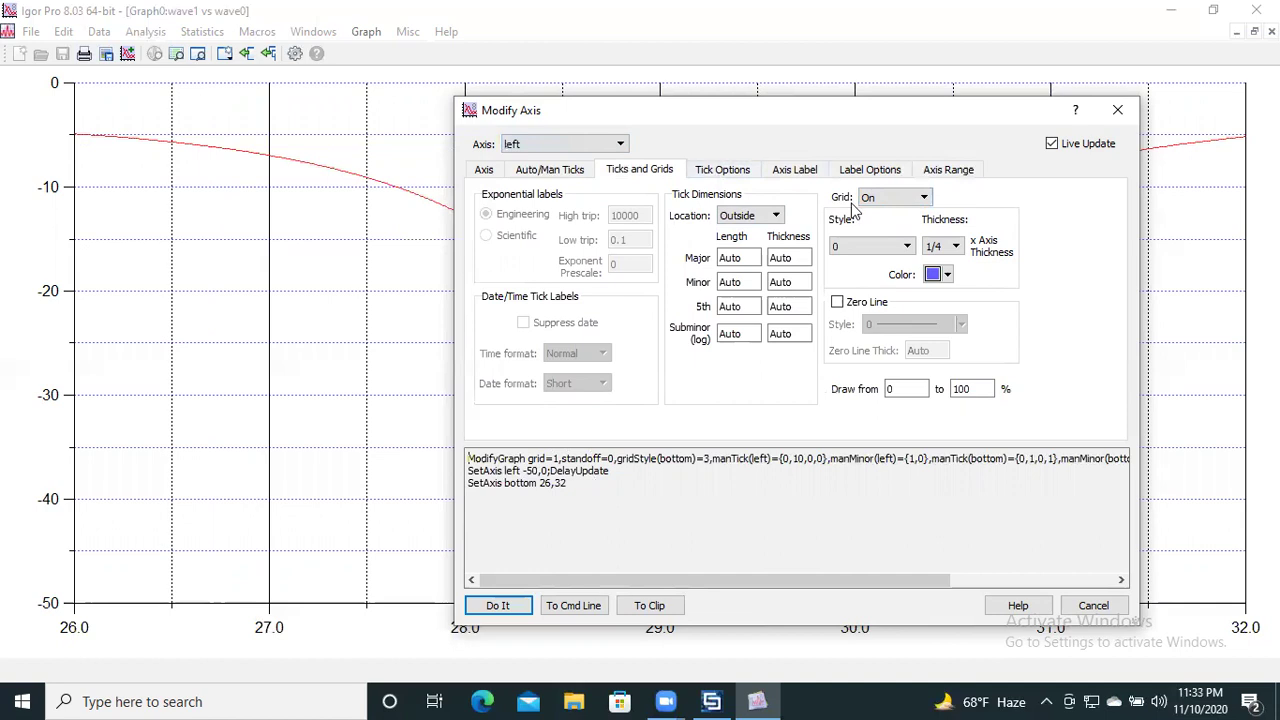
left_click(872, 246)
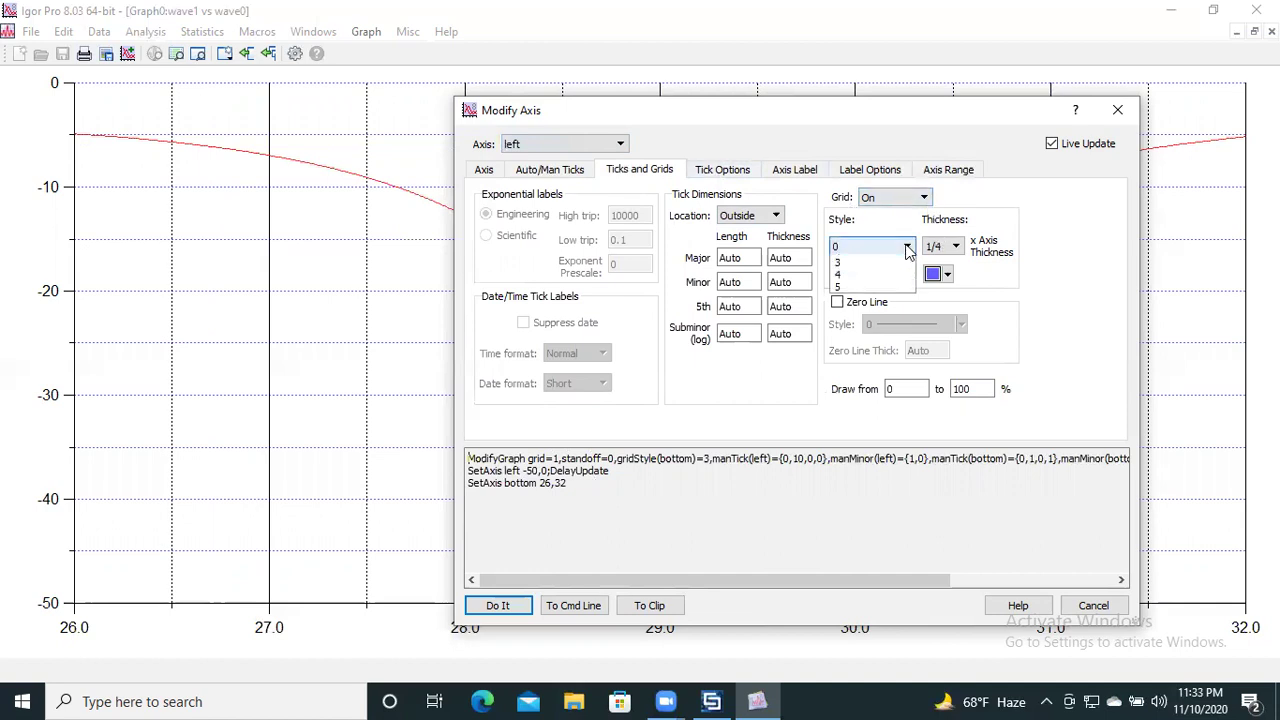
left_click(864, 287)
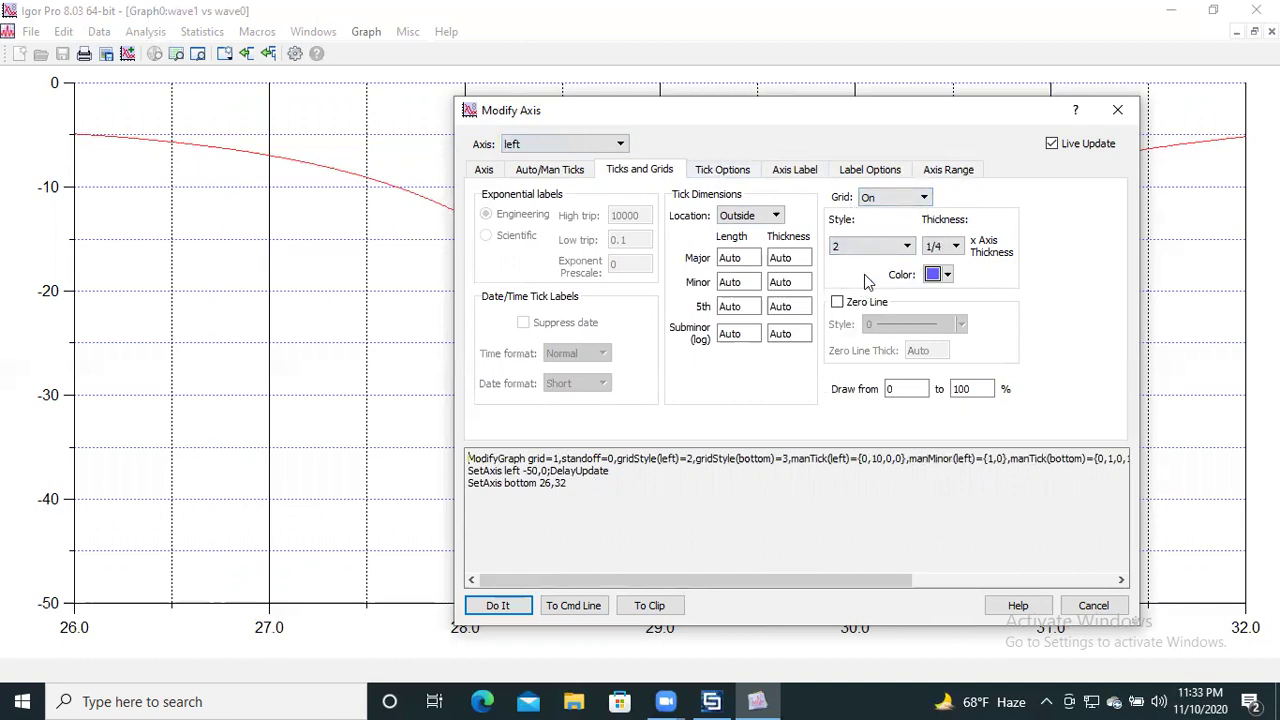
left_click(895, 247)
left_click(860, 298)
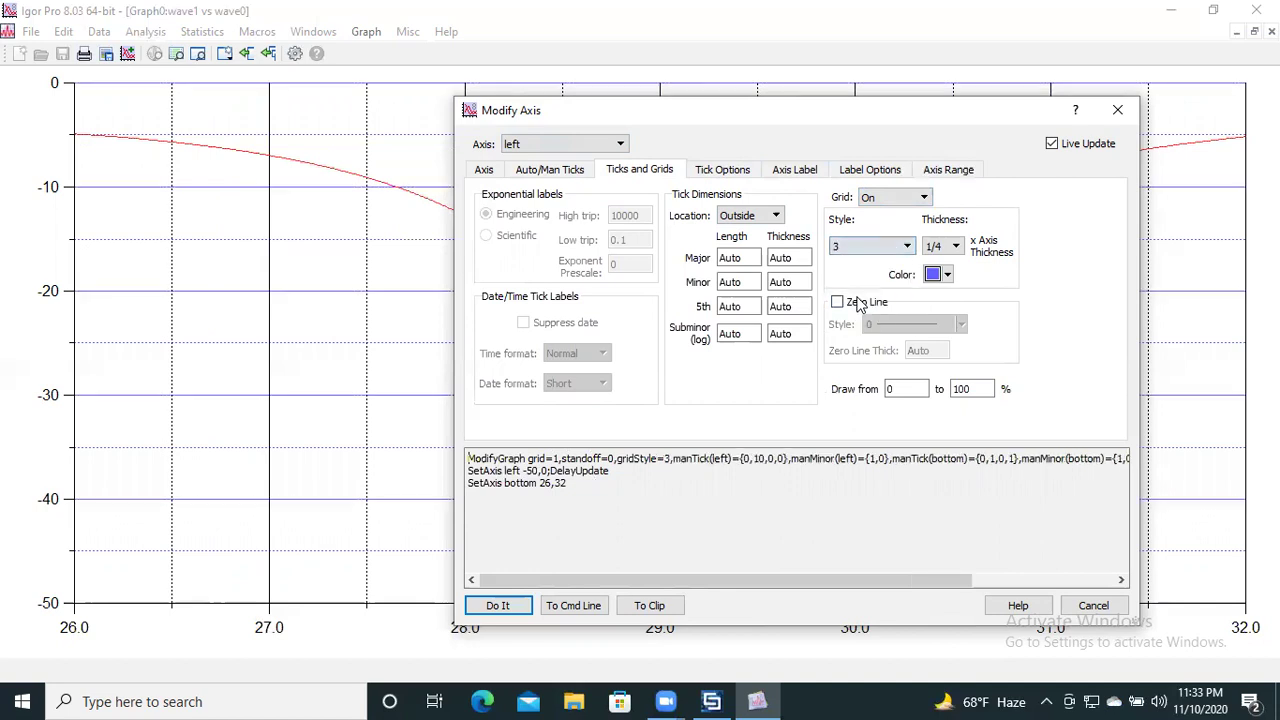
left_click(955, 247)
left_click(946, 285)
Look through the left axis's manual tick, tick location, grid and general axis settings.
left_click(578, 183)
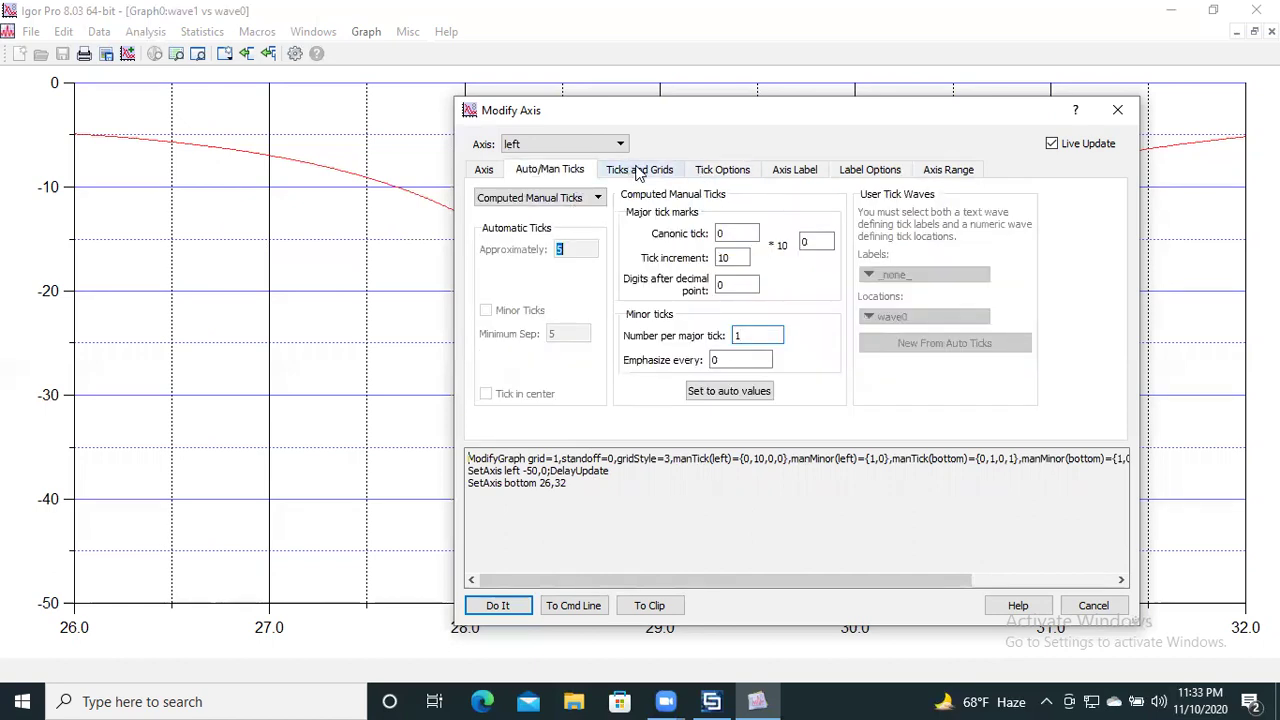
left_click(639, 174)
left_click(775, 217)
left_click(740, 229)
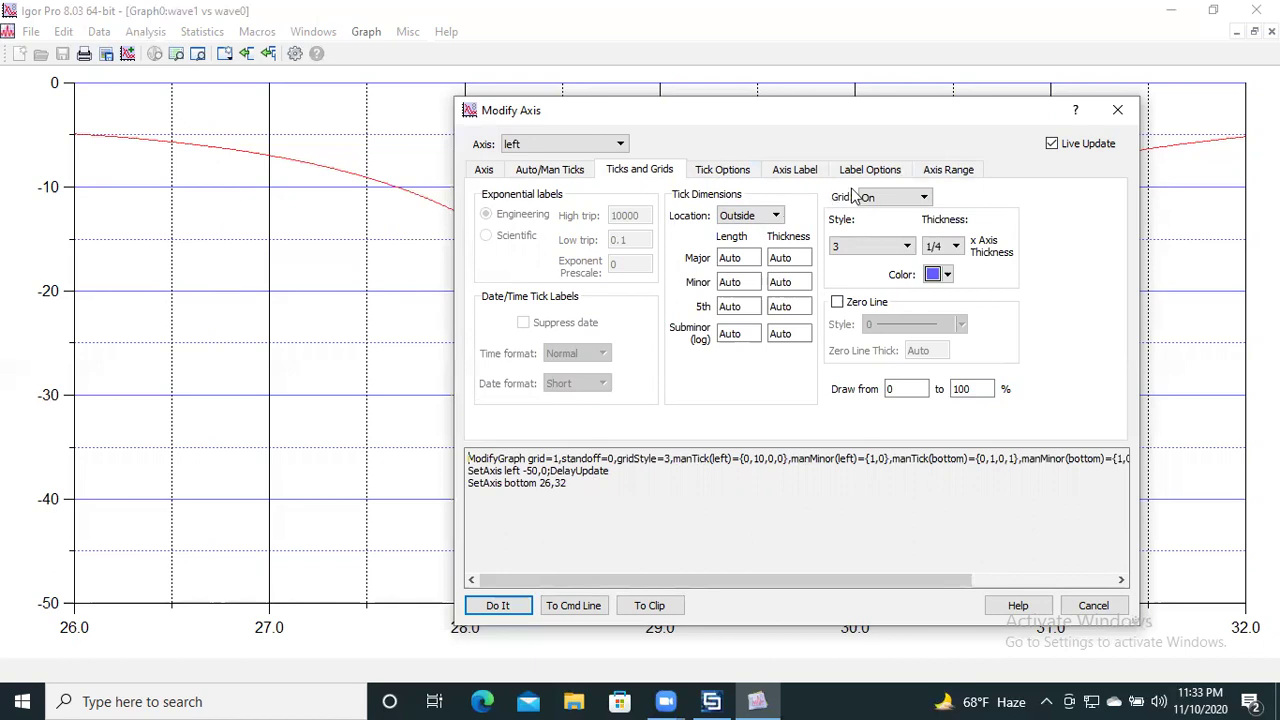
left_click(920, 201)
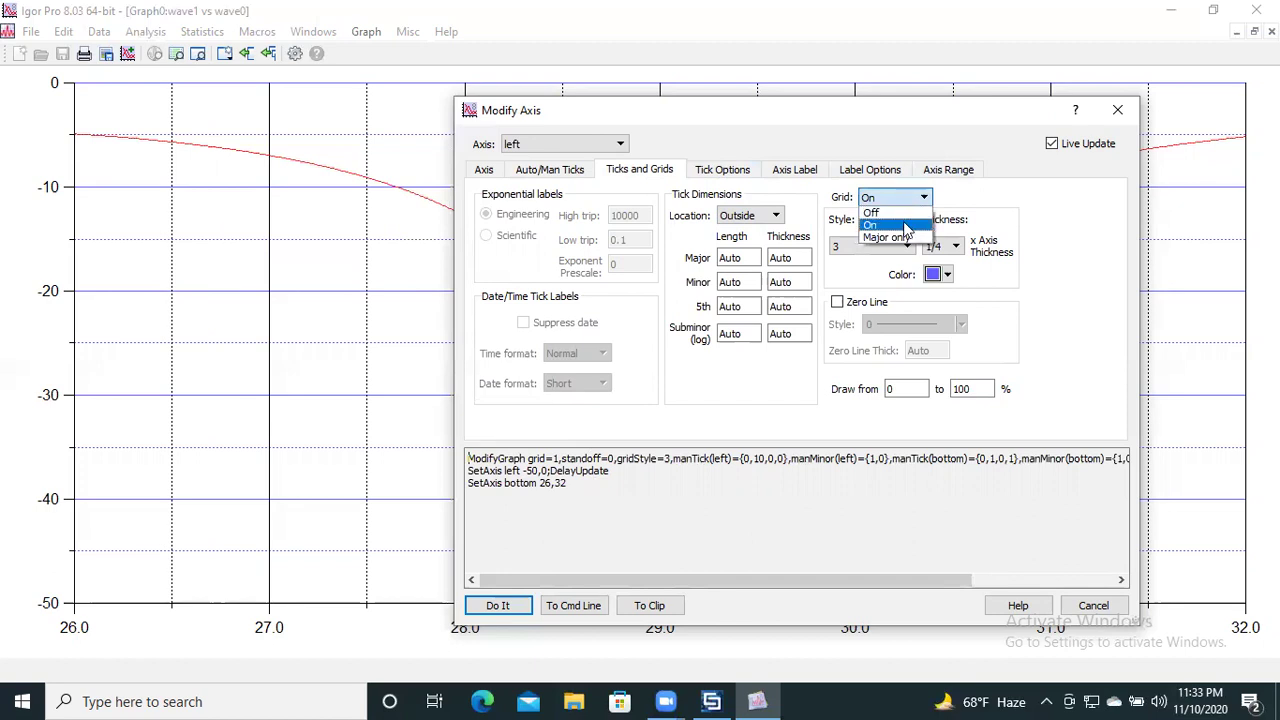
left_click(1063, 203)
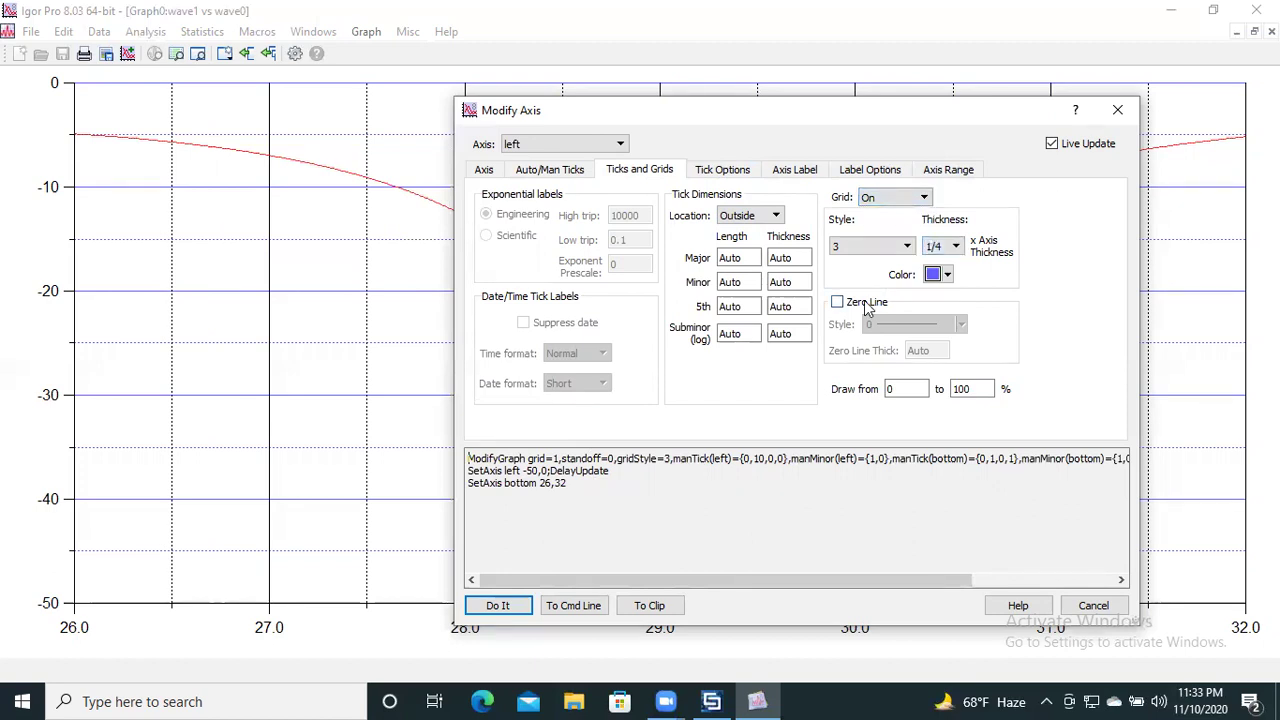
left_click(574, 172)
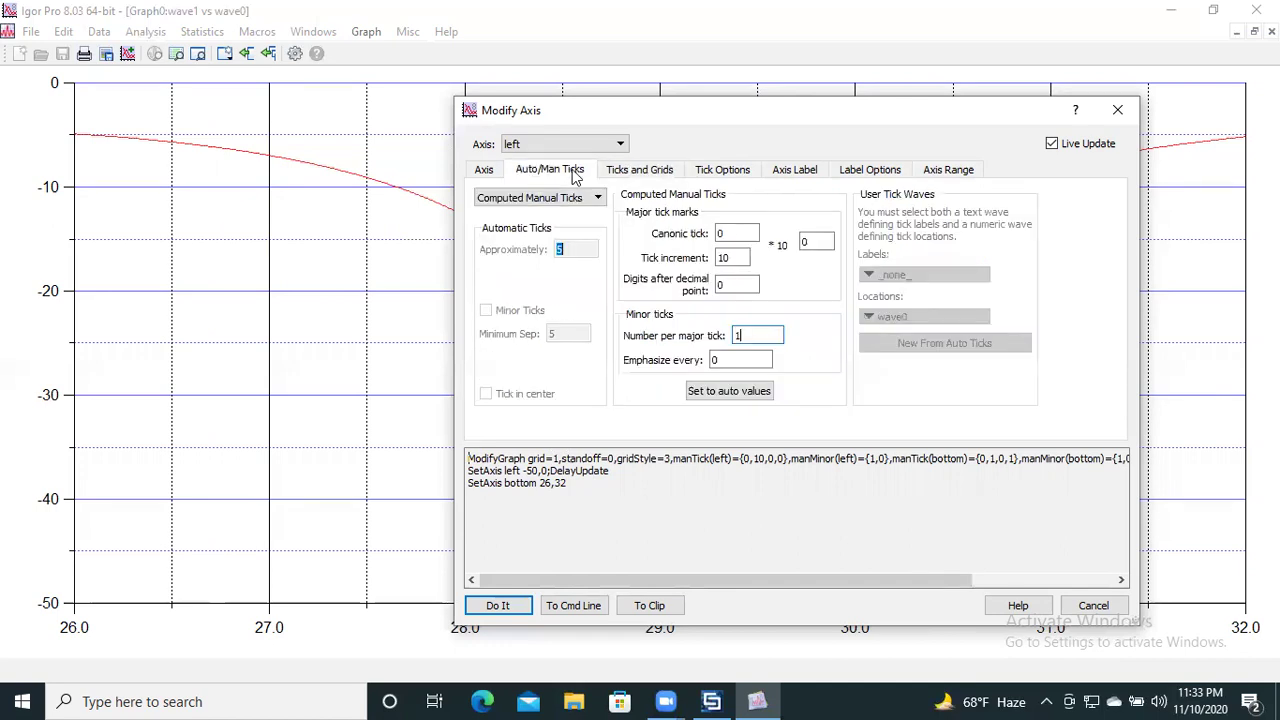
left_click(492, 171)
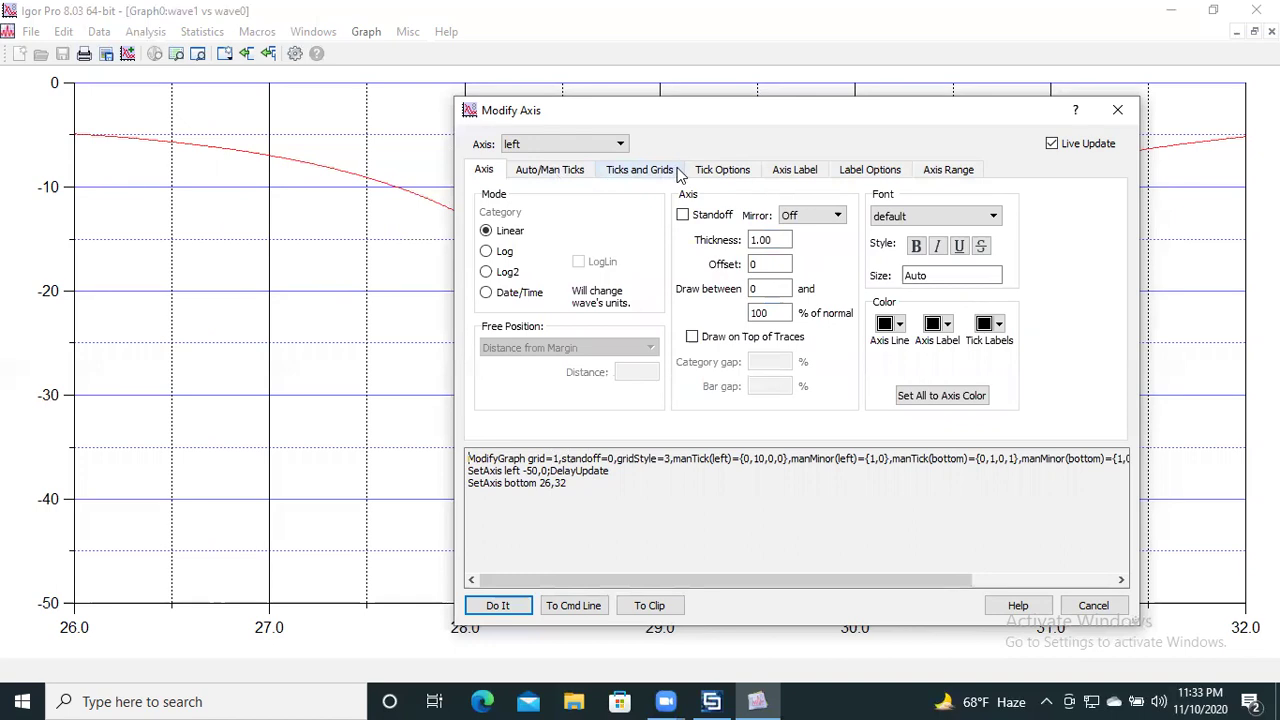
left_click(640, 170)
left_click(777, 215)
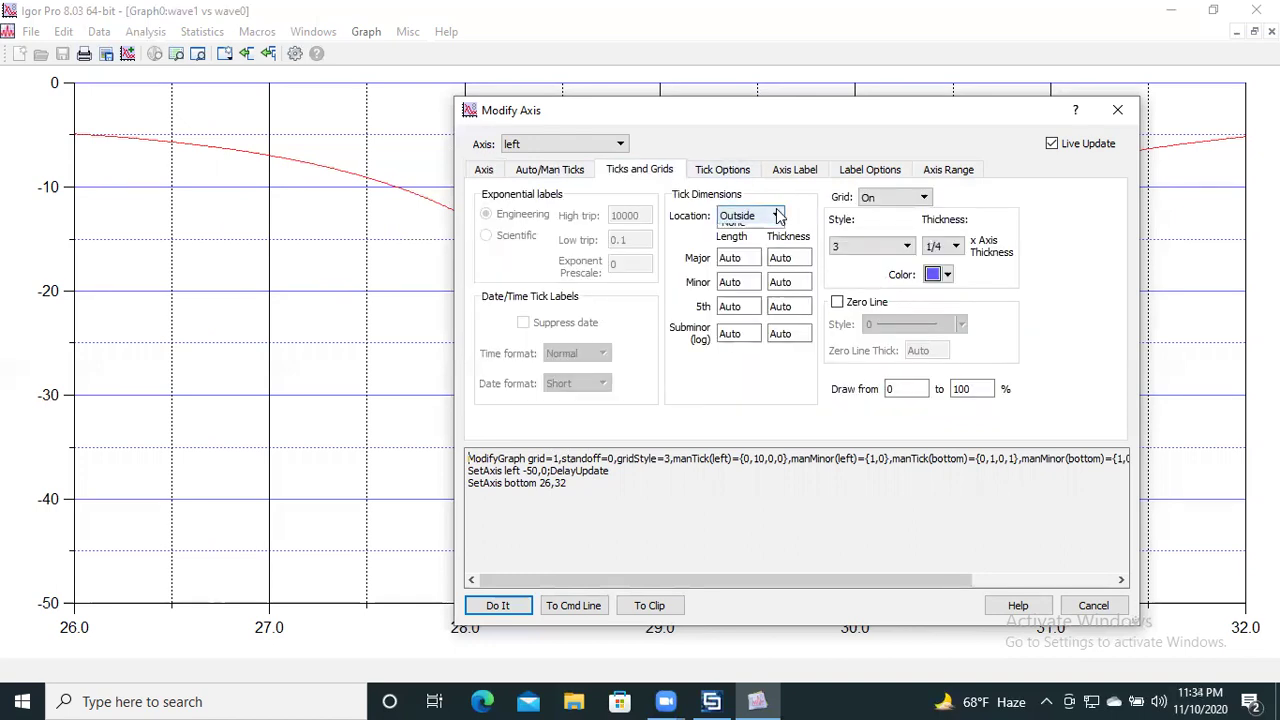
left_click(777, 215)
Keep the left axis grid on and colour its grid lines black.
left_click(924, 198)
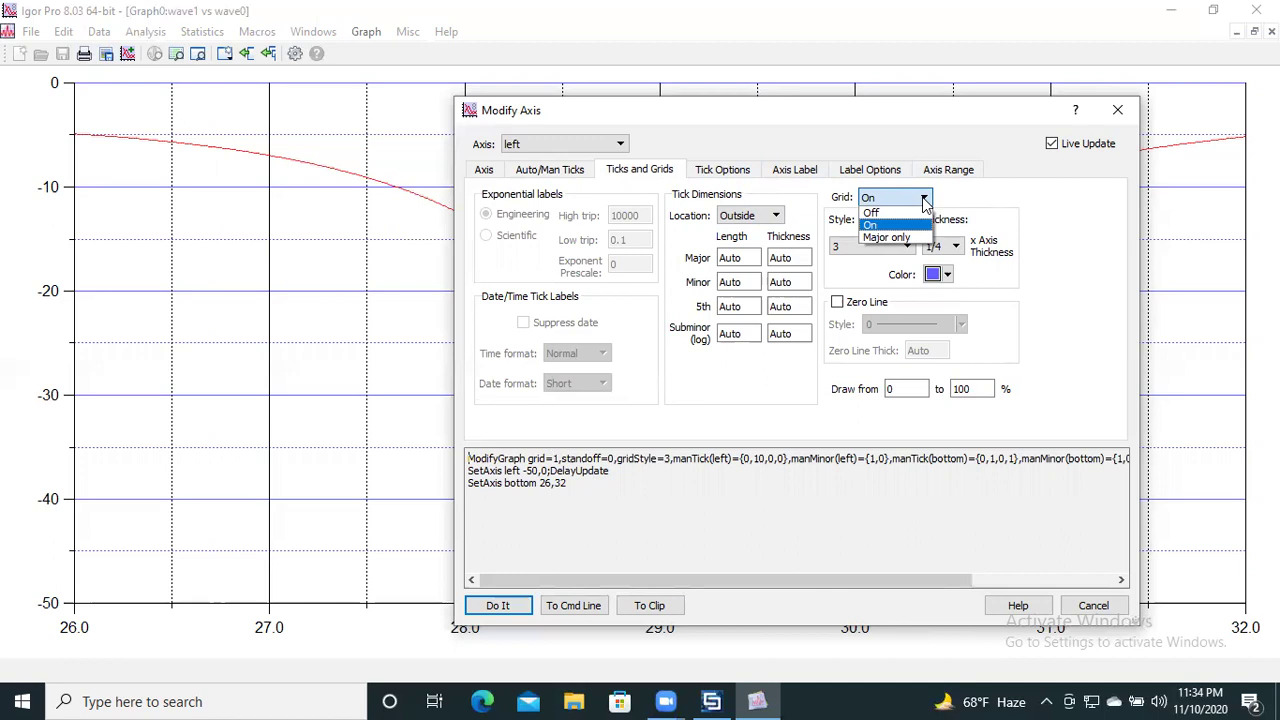
left_click(903, 226)
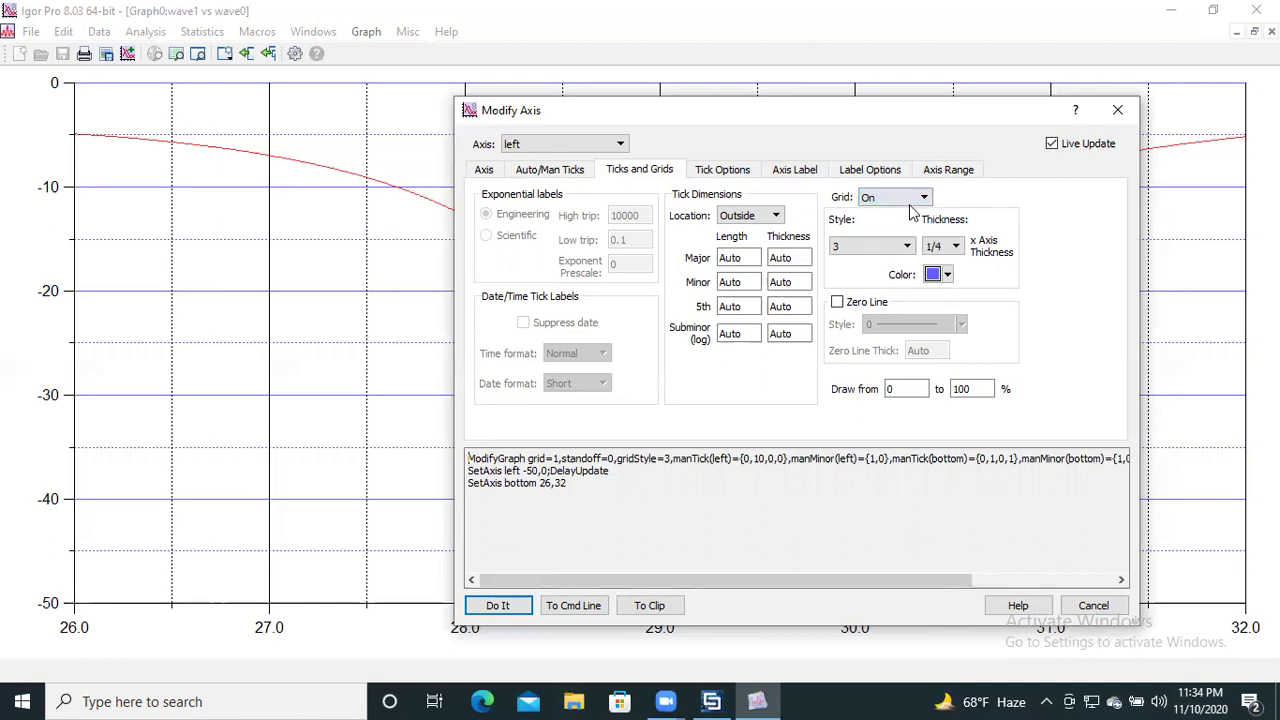
left_click(947, 278)
left_click(1025, 298)
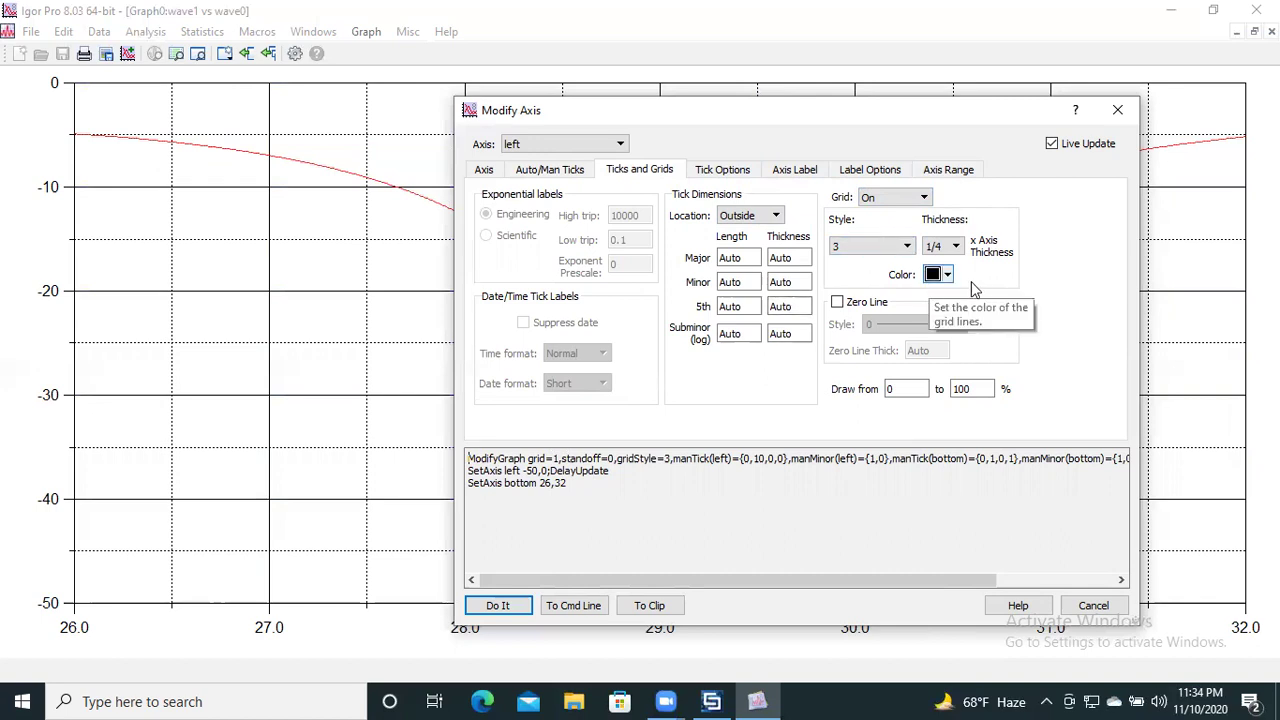
Review the left axis's tick options, axis label, label options and range, returning to its grid settings.
left_click(793, 171)
left_click(704, 171)
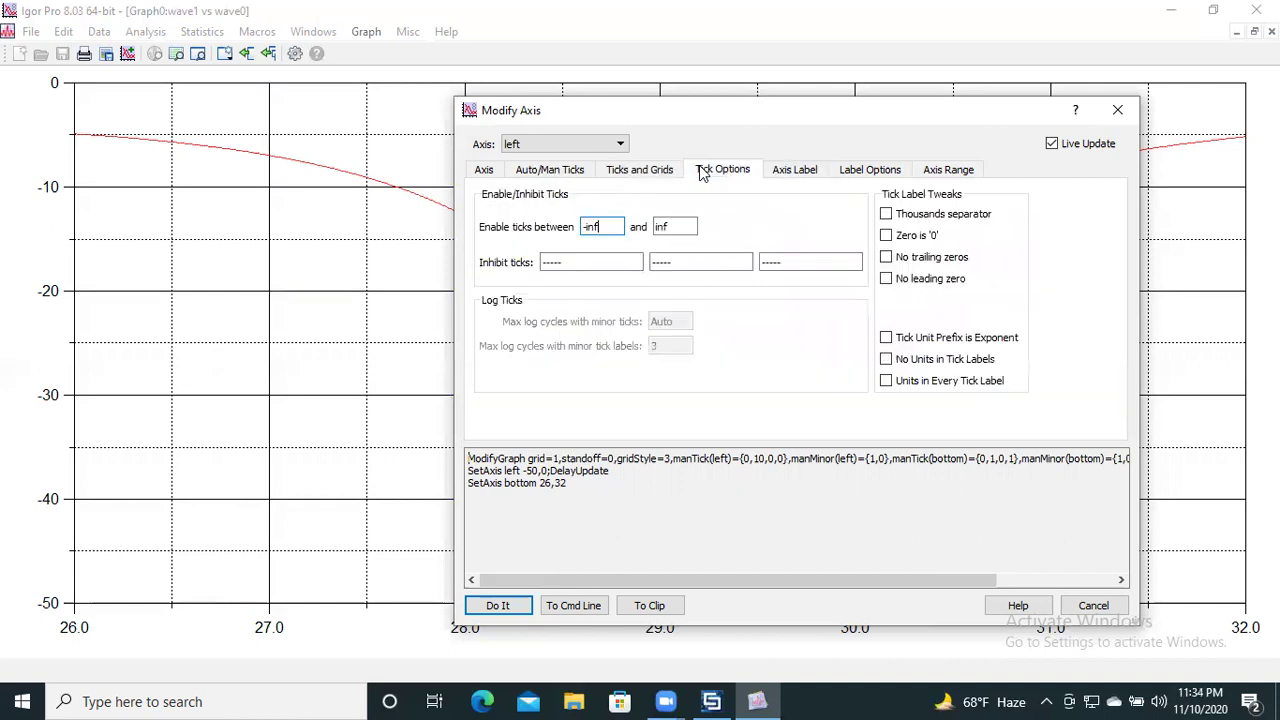
left_click(788, 172)
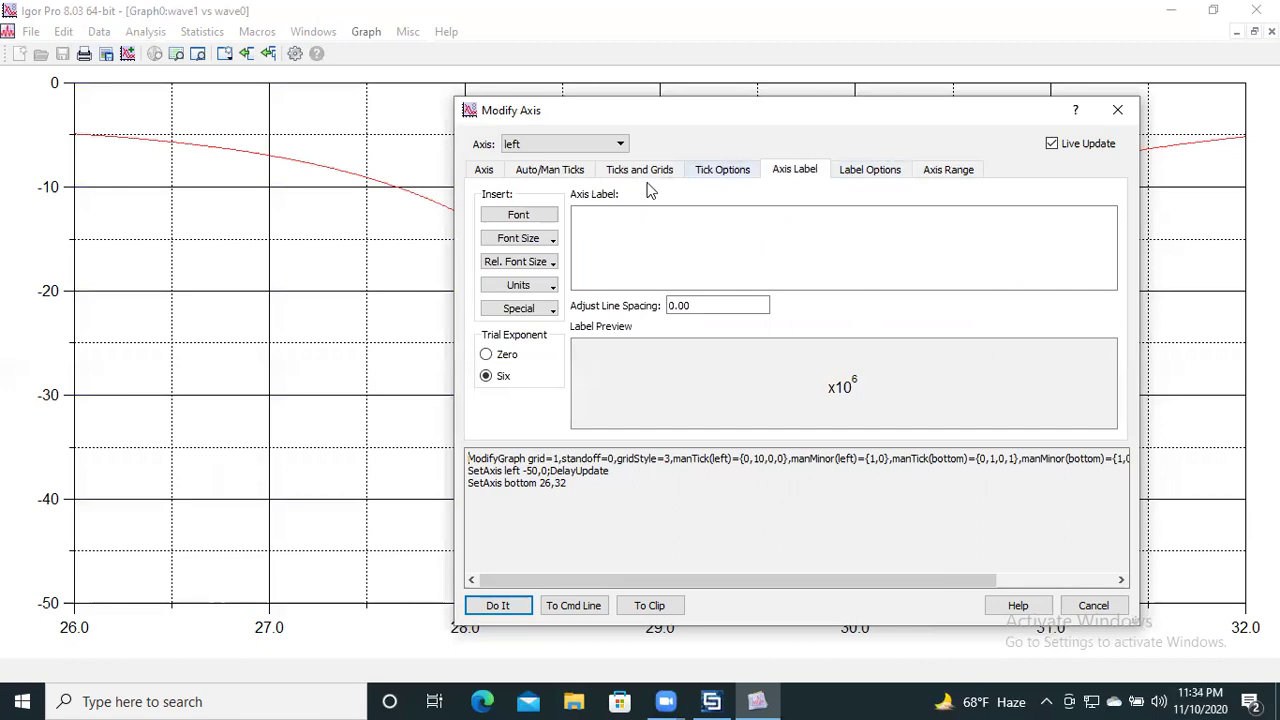
left_click(866, 175)
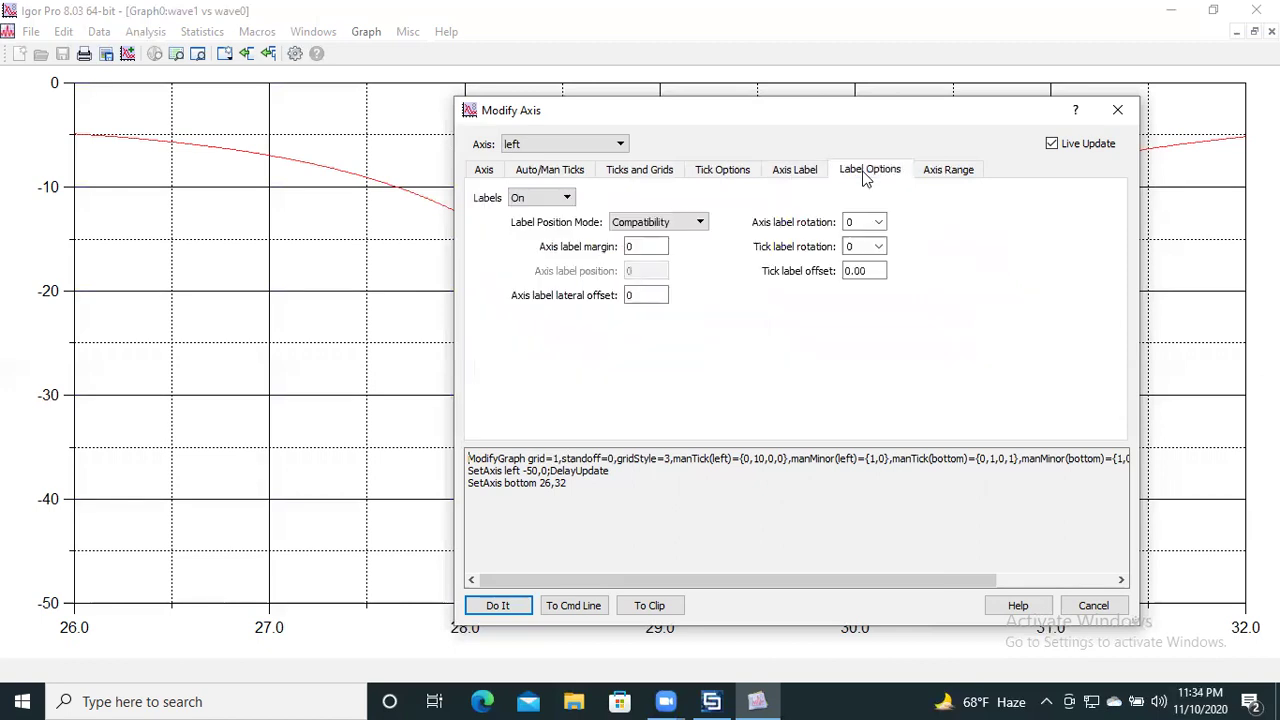
left_click(955, 176)
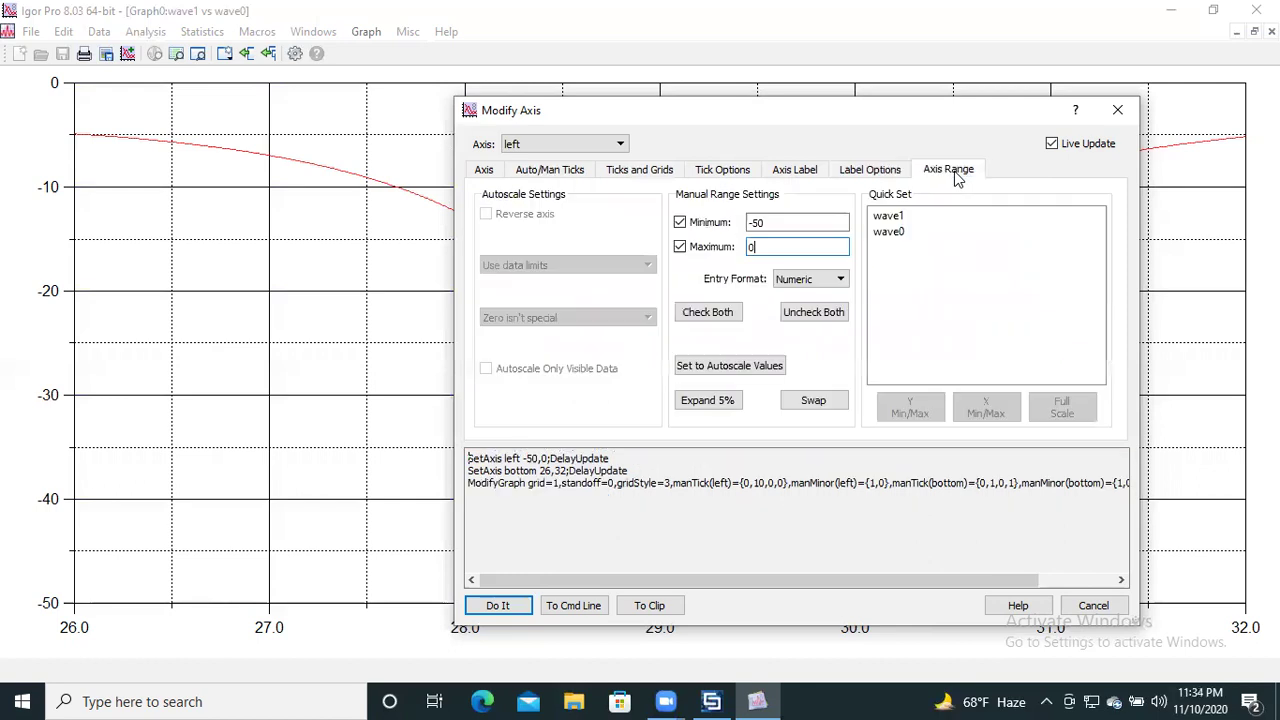
left_click(645, 172)
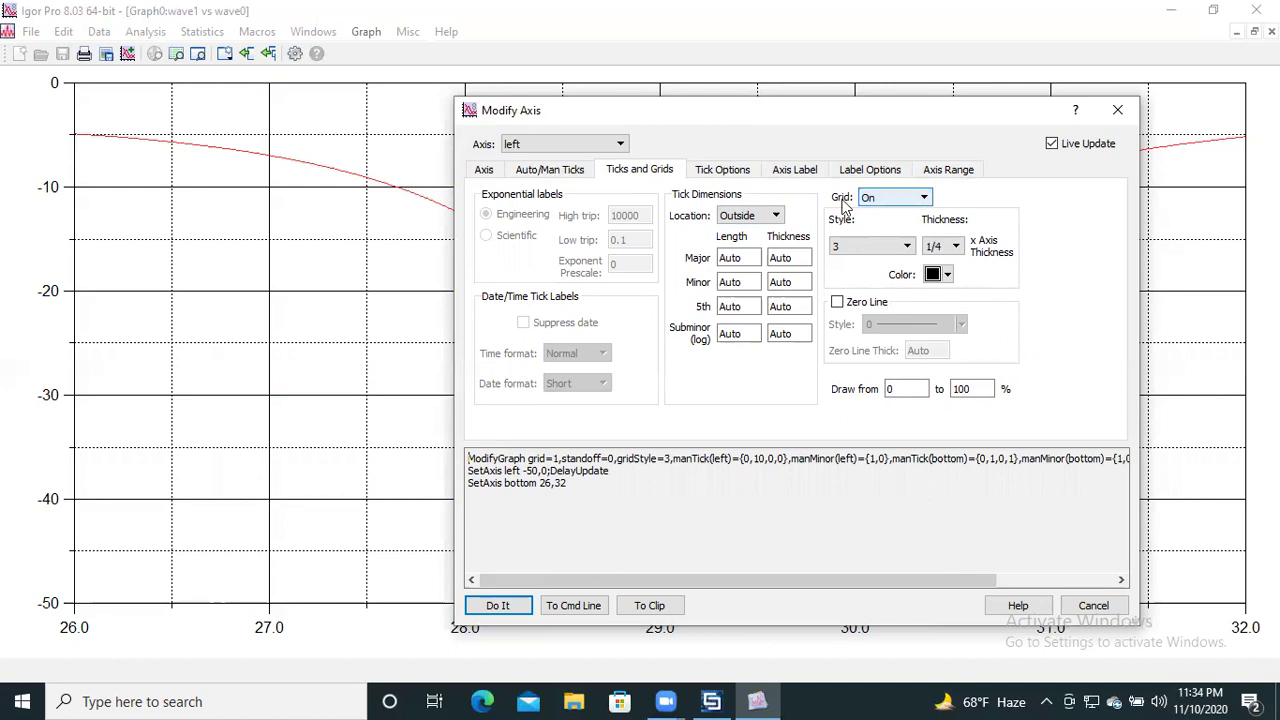
Switch to the bottom axis and reselect grid On, style 3 and 1/4 thickness.
left_click(557, 150)
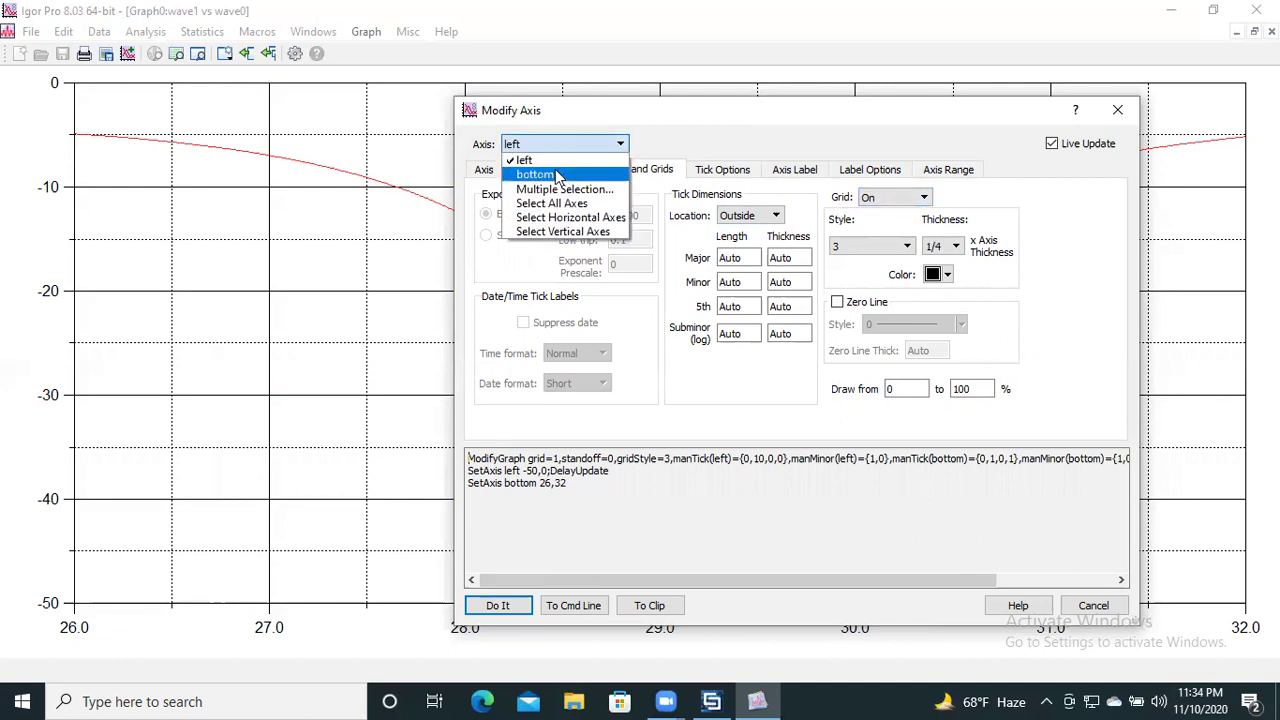
left_click(557, 171)
left_click(917, 200)
left_click(882, 228)
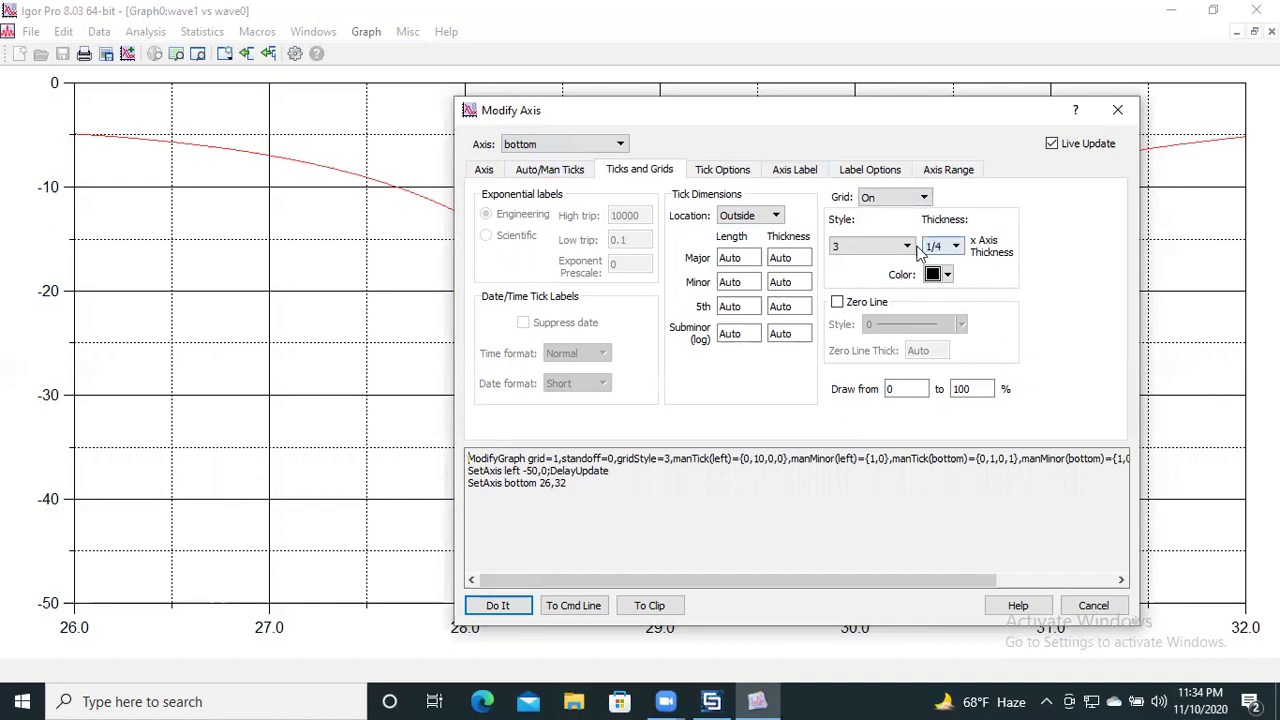
left_click(874, 247)
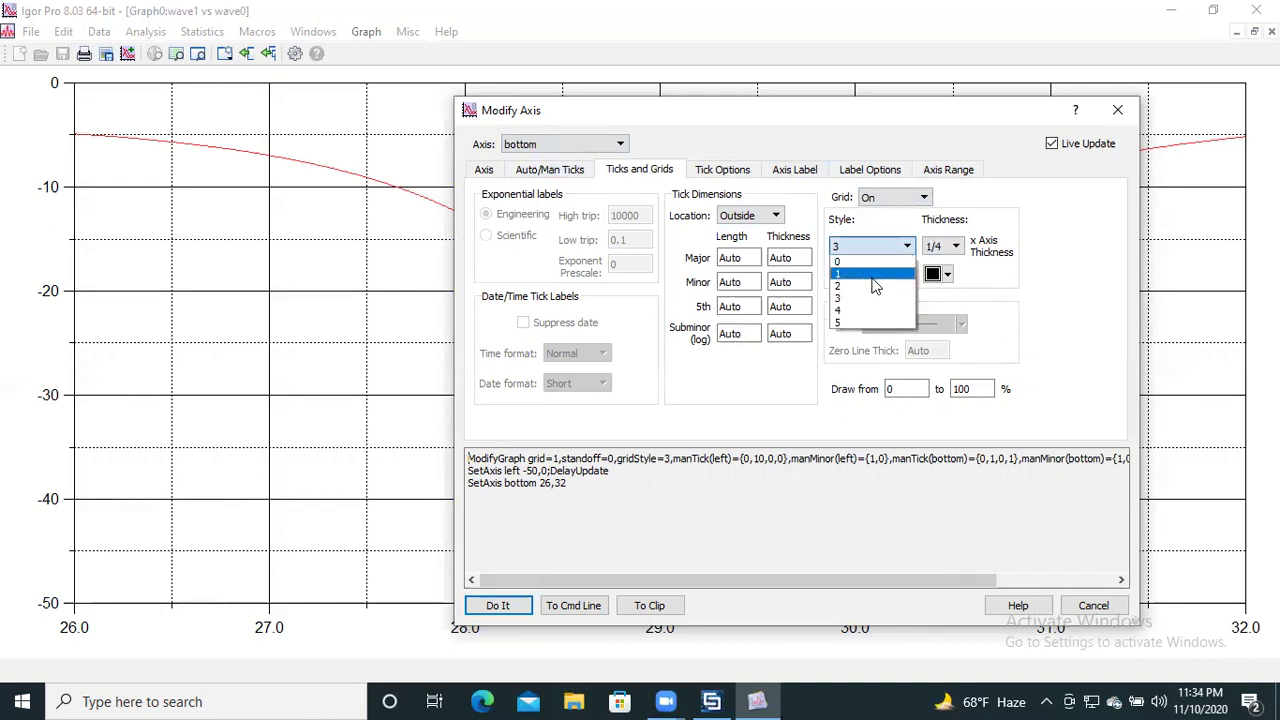
left_click(867, 300)
left_click(945, 246)
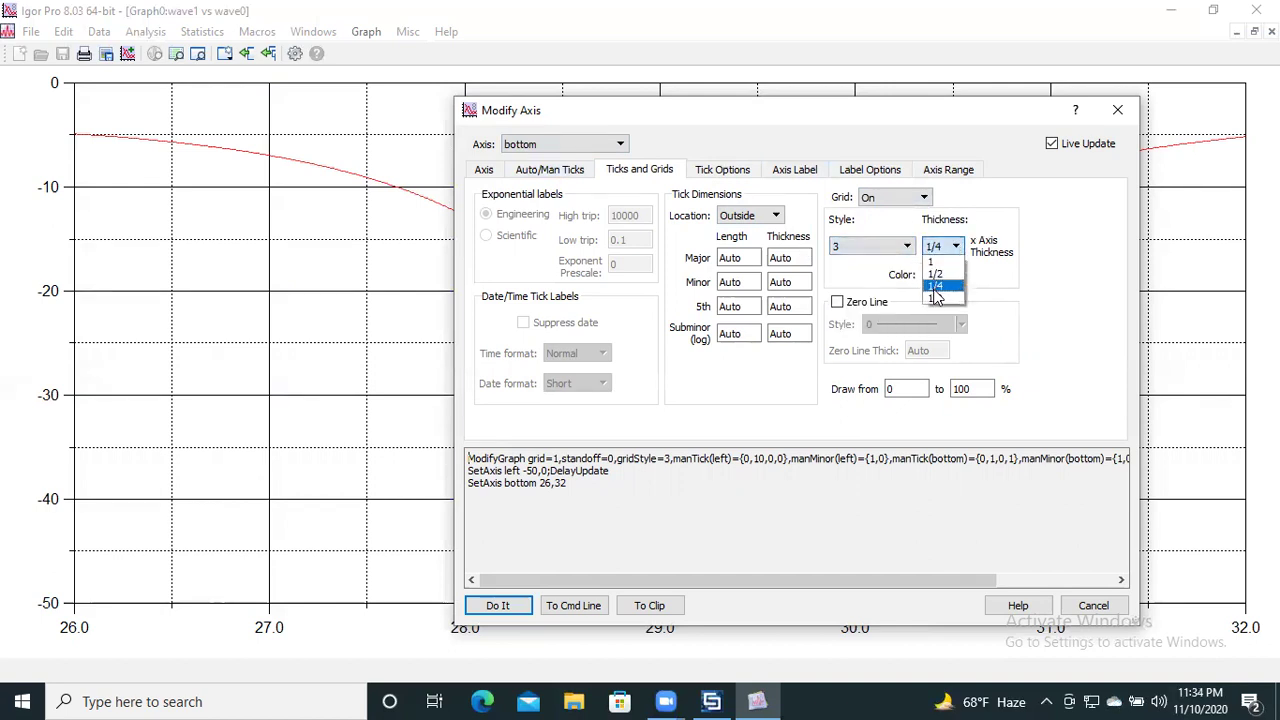
left_click(936, 286)
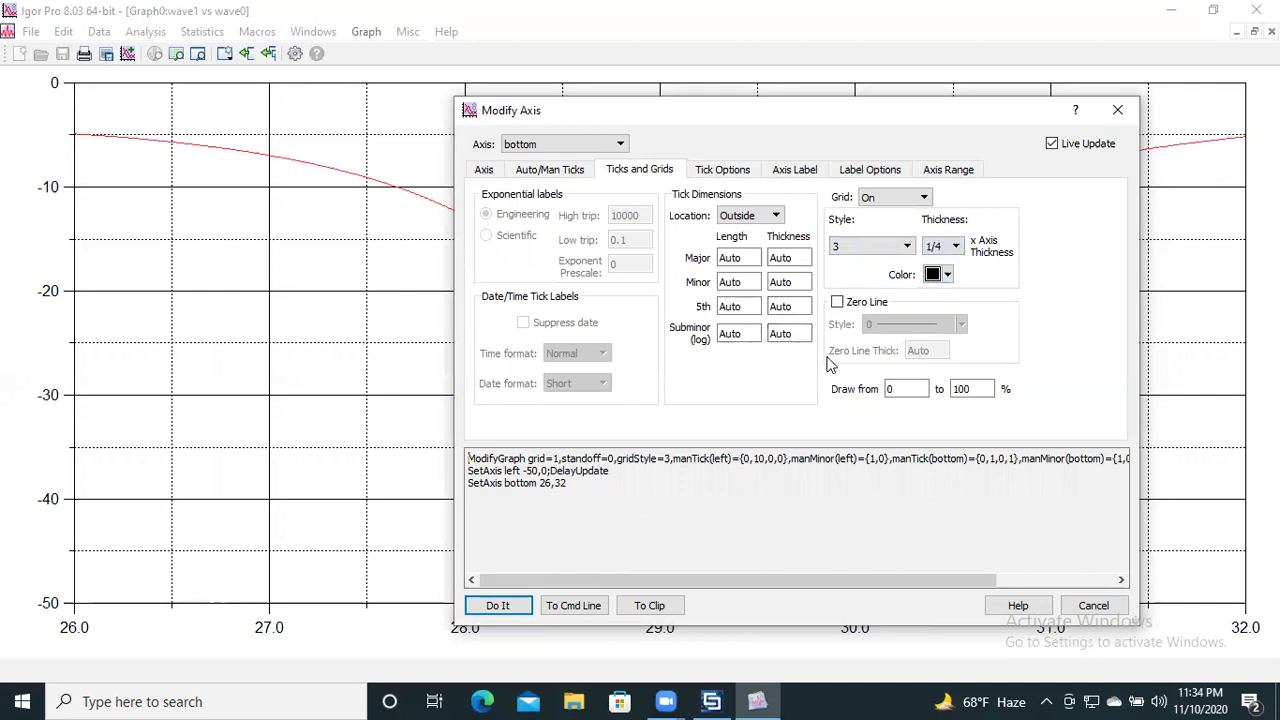
Try enabling the bottom axis's zero line, and disable it again.
left_click(838, 303)
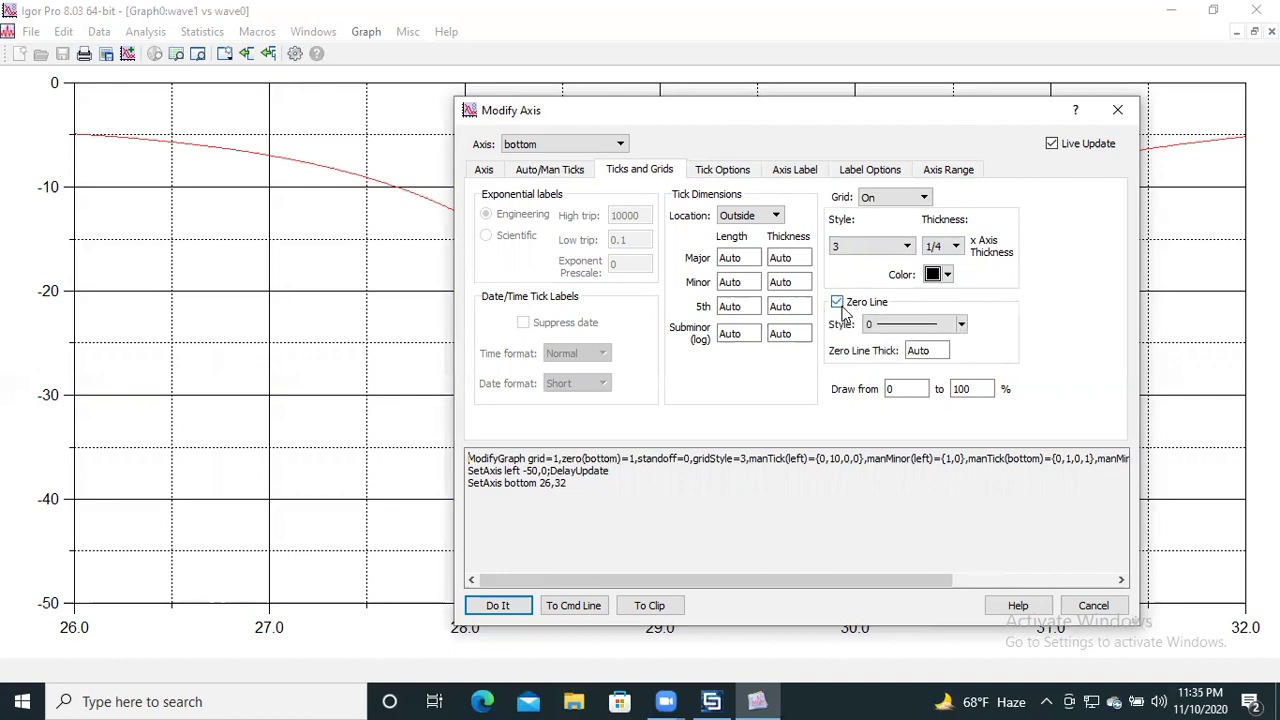
left_click(840, 305)
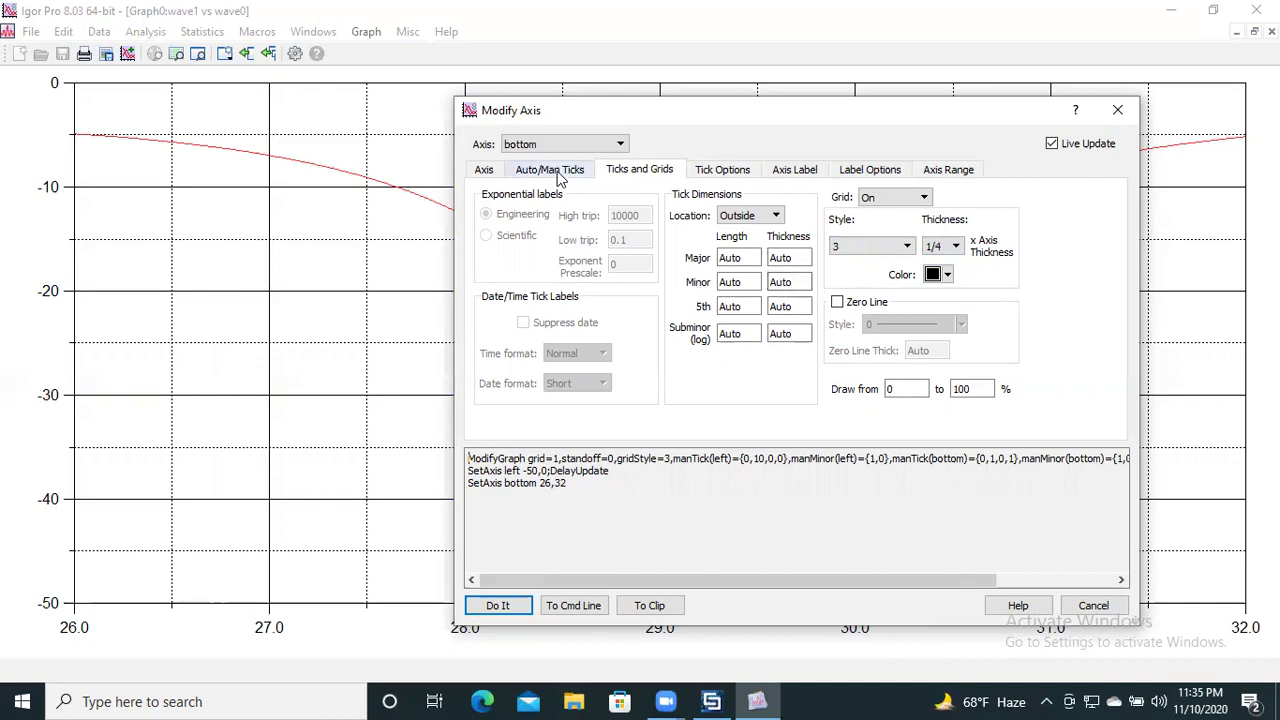
Browse the bottom axis's range, label and tick options, and toggle its grid off and back on.
left_click(945, 172)
left_click(885, 172)
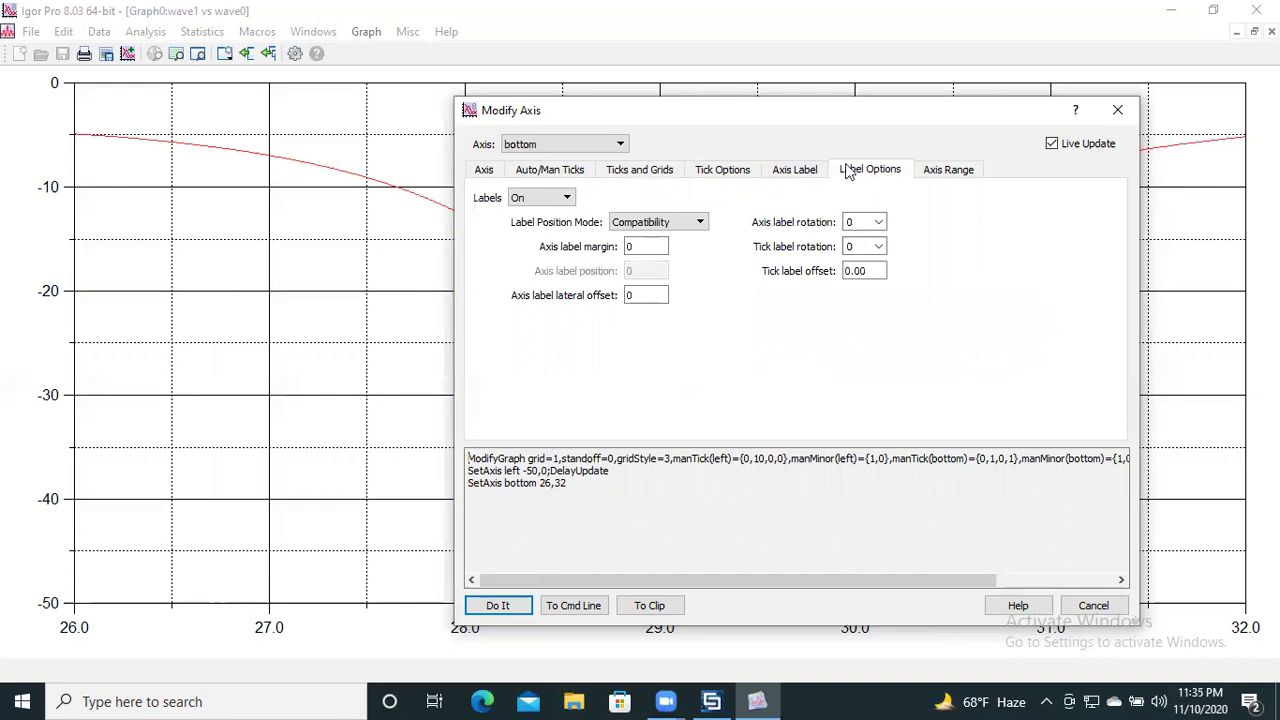
left_click(806, 172)
left_click(724, 172)
left_click(640, 170)
left_click(925, 198)
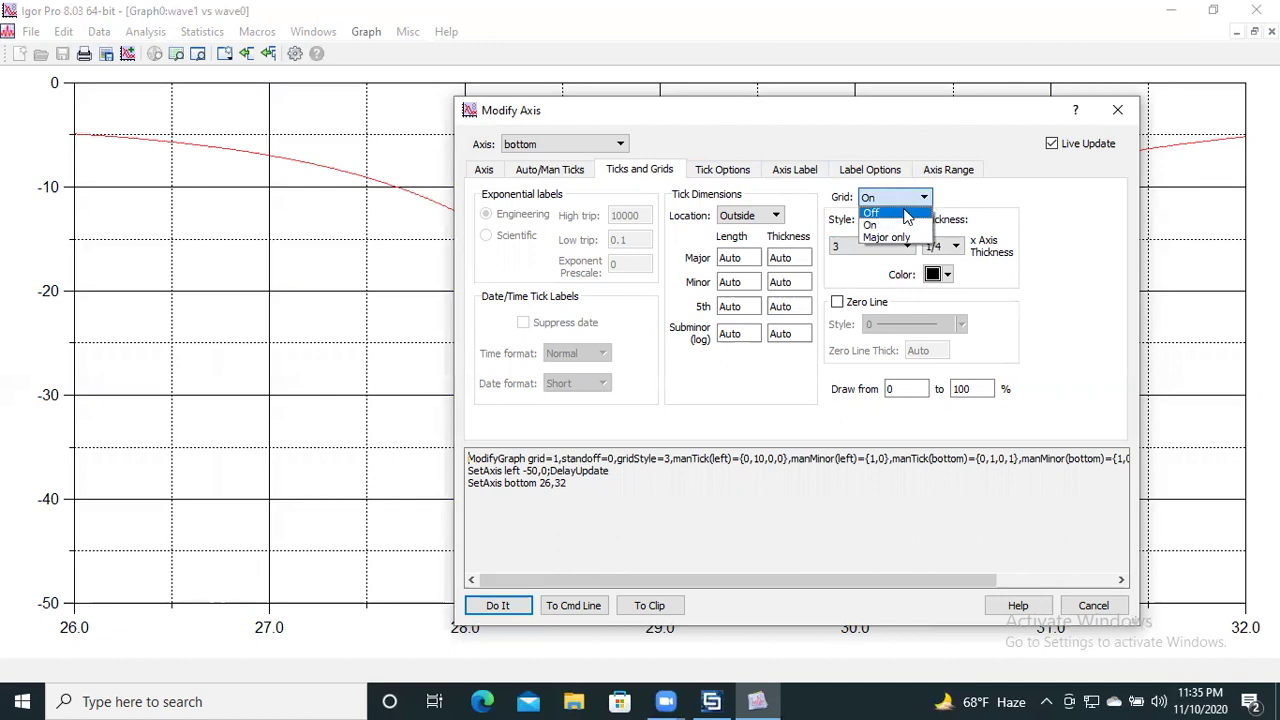
left_click(905, 217)
left_click(922, 200)
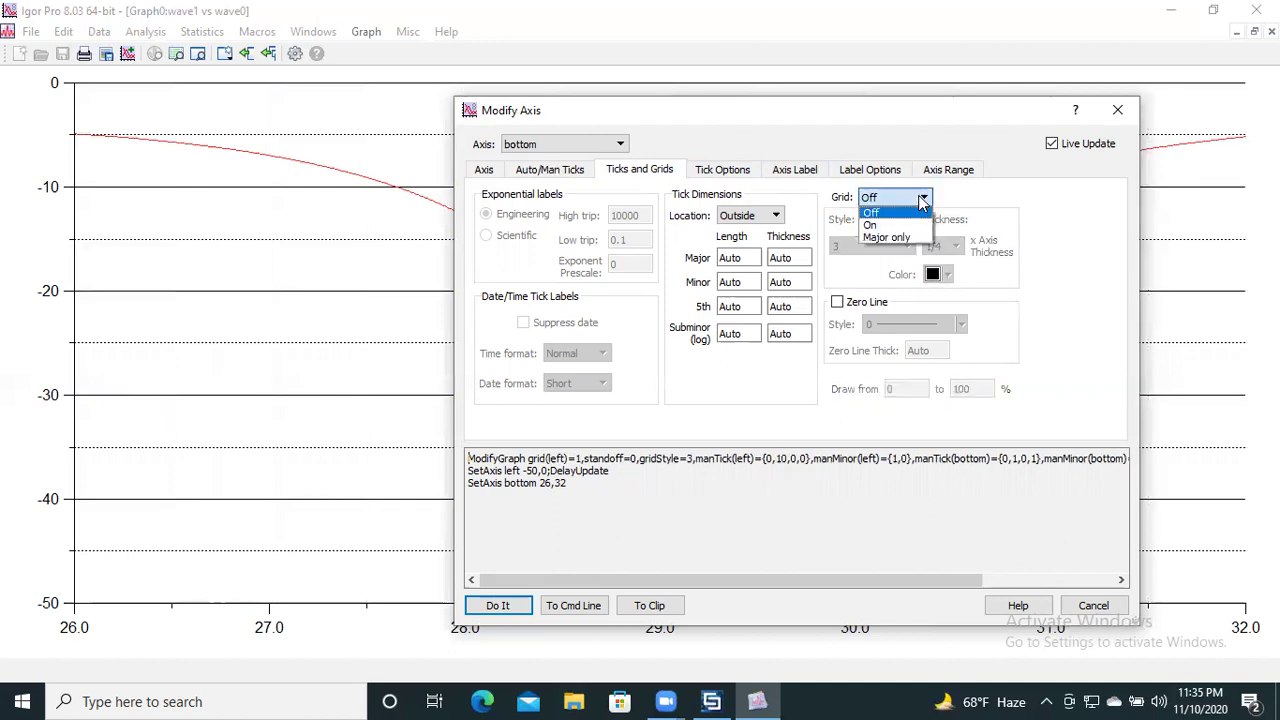
left_click(898, 225)
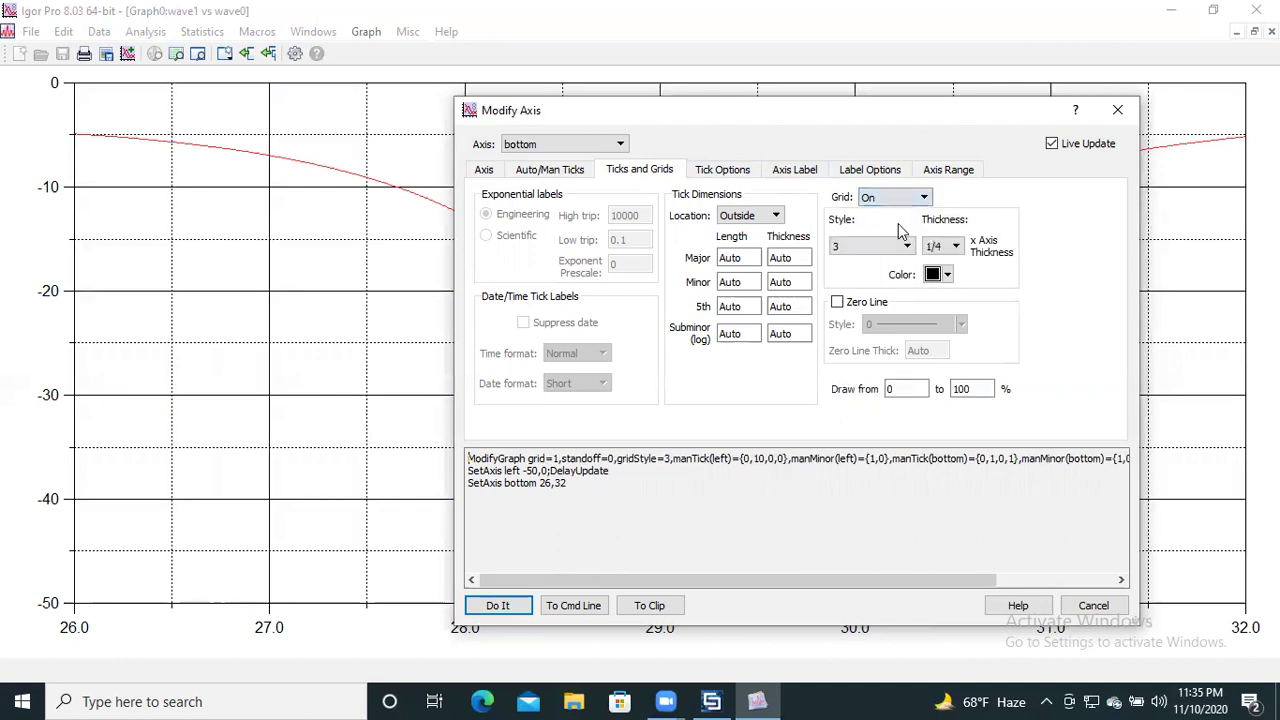
Examine the bottom axis's tick location choices and its automatic and manual tick modes.
left_click(769, 215)
left_click(770, 213)
left_click(541, 168)
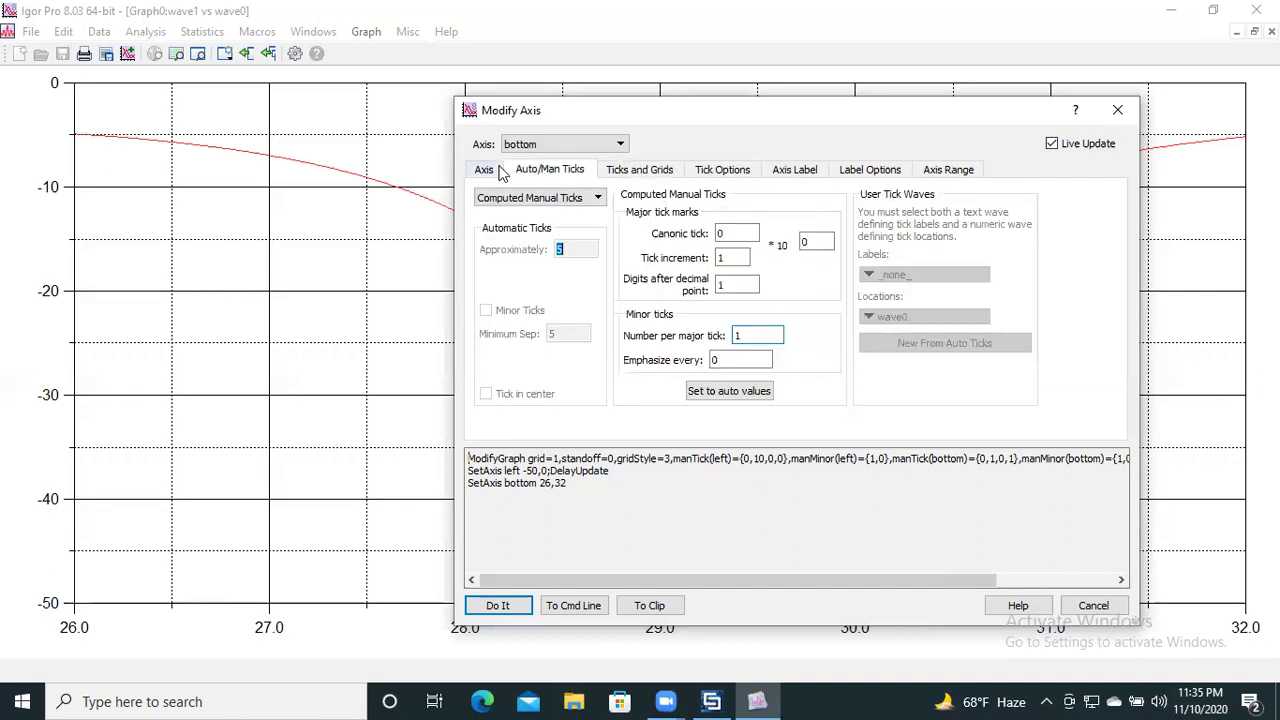
left_click(527, 199)
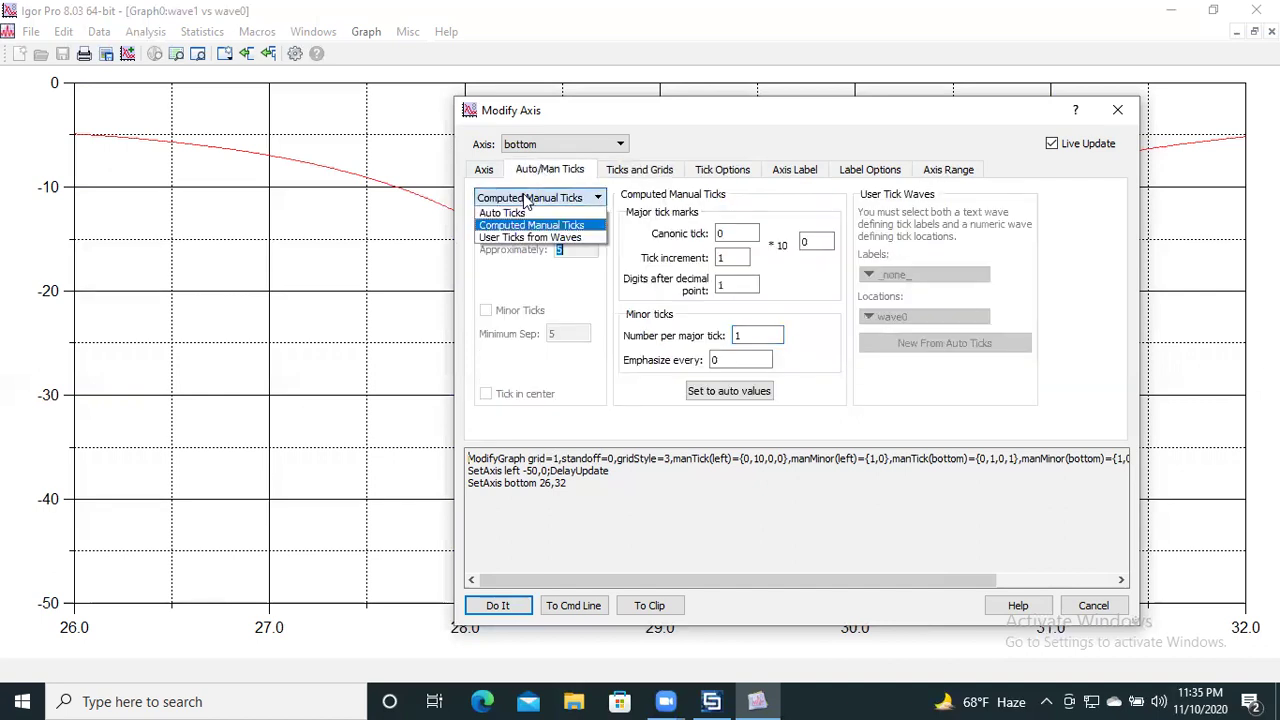
left_click(527, 199)
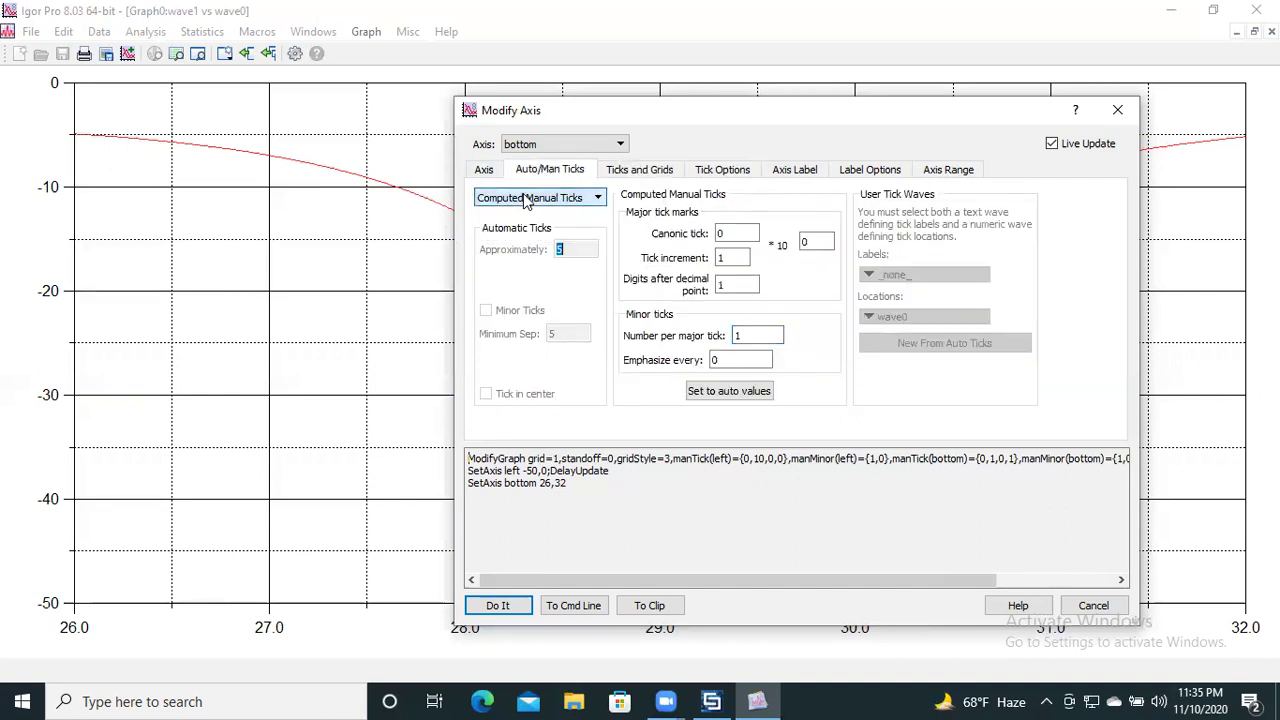
left_click(638, 172)
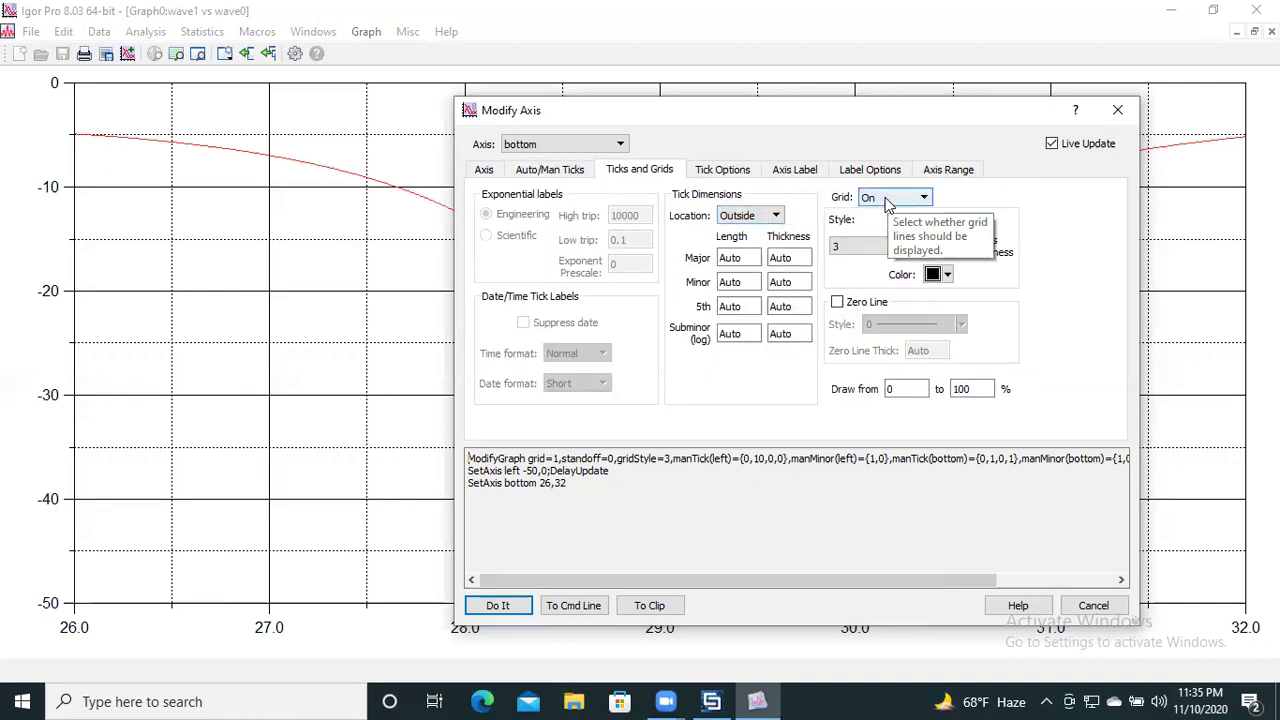
left_click(950, 172)
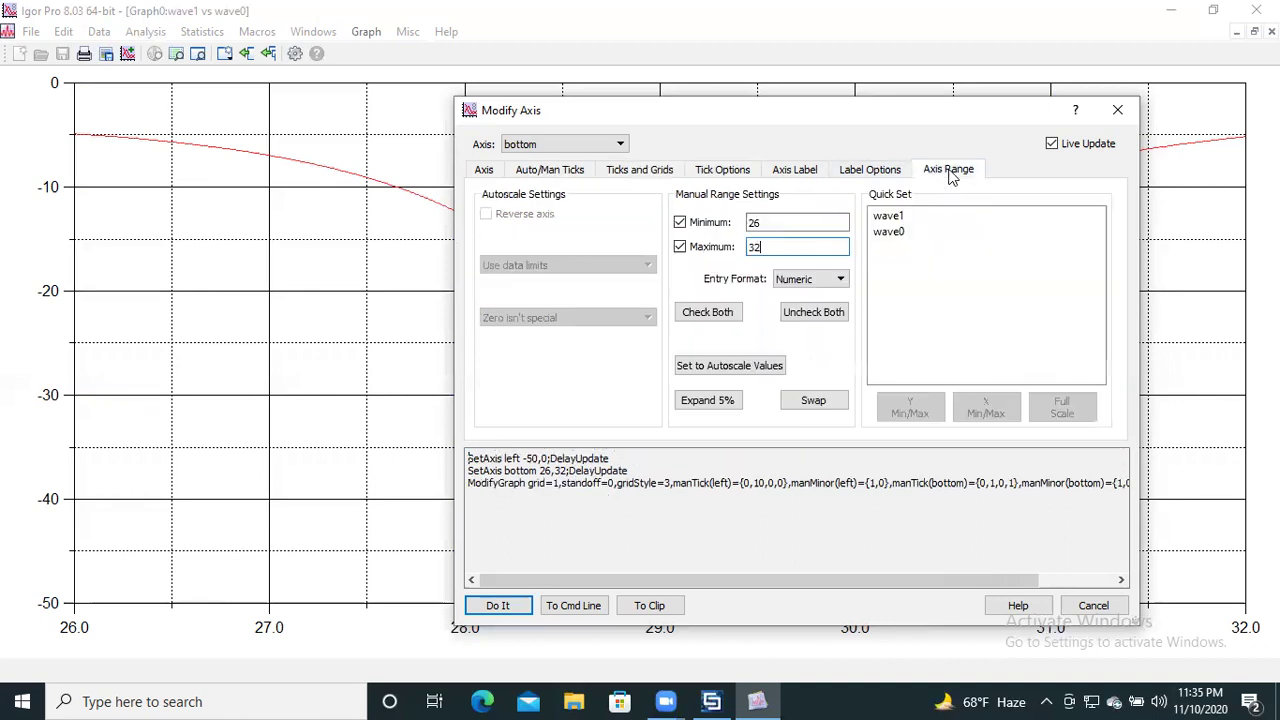
left_click(877, 175)
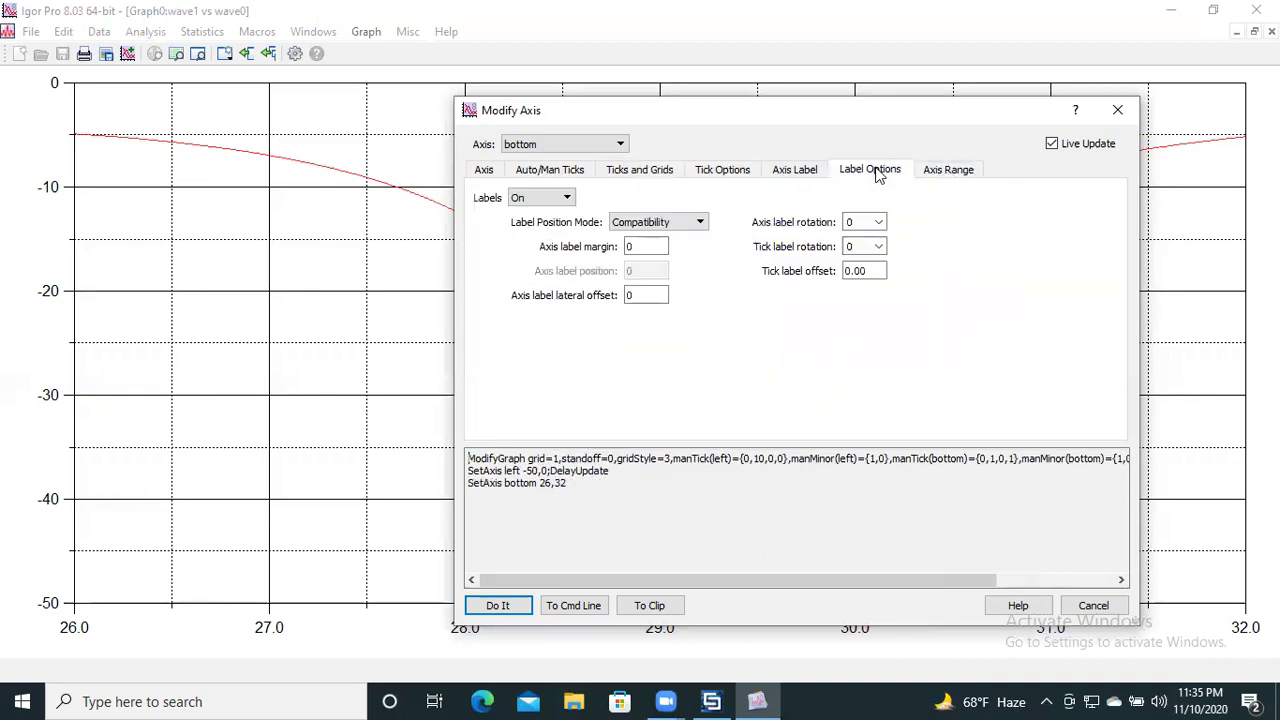
left_click(793, 171)
left_click(722, 172)
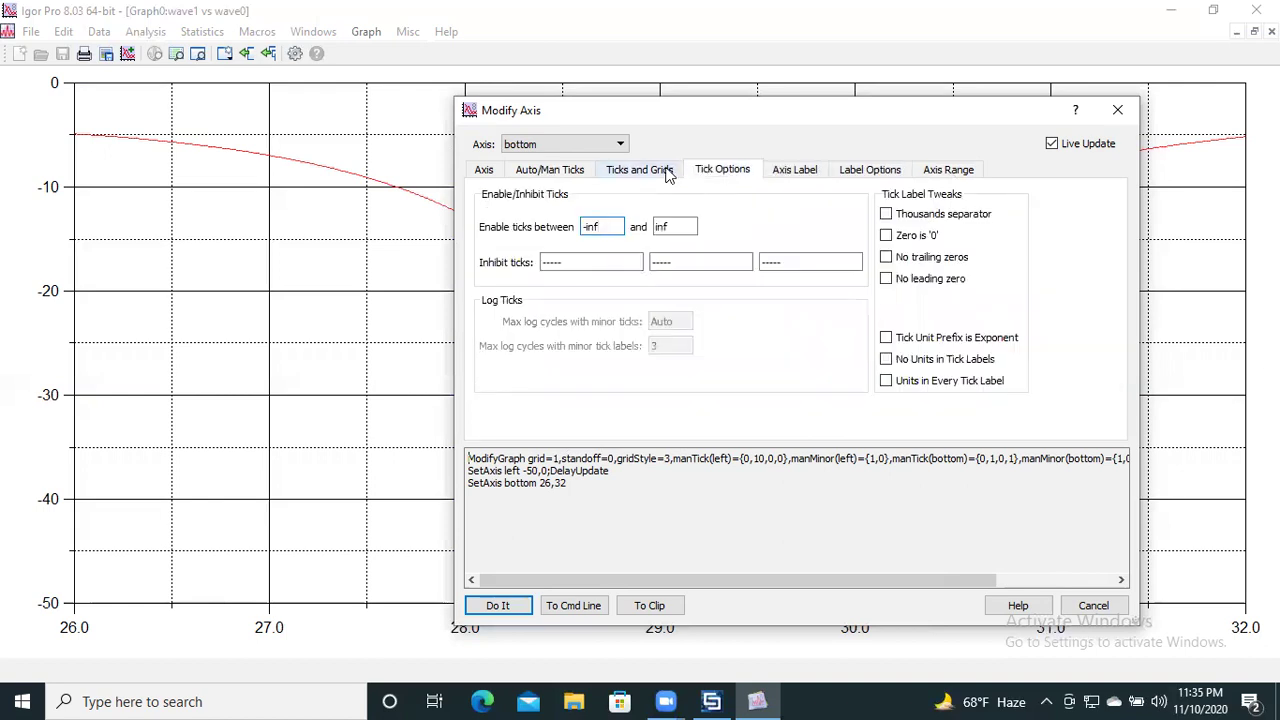
left_click(665, 171)
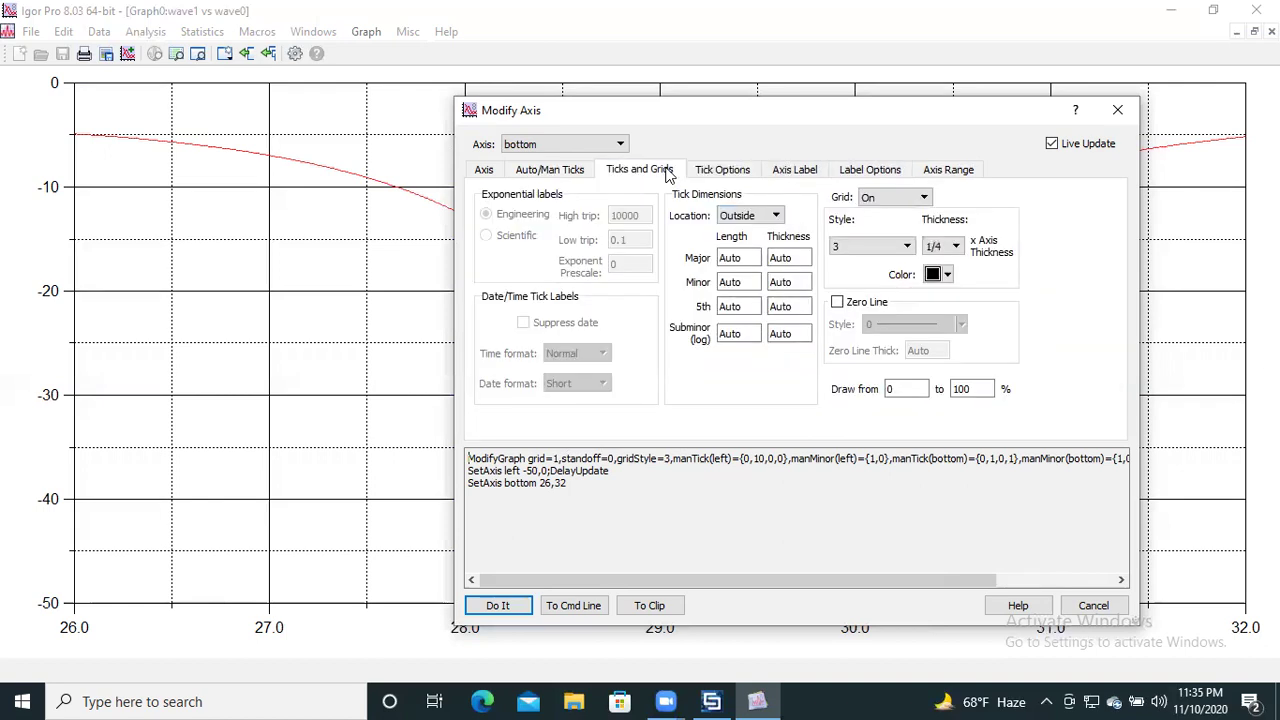
left_click(570, 701)
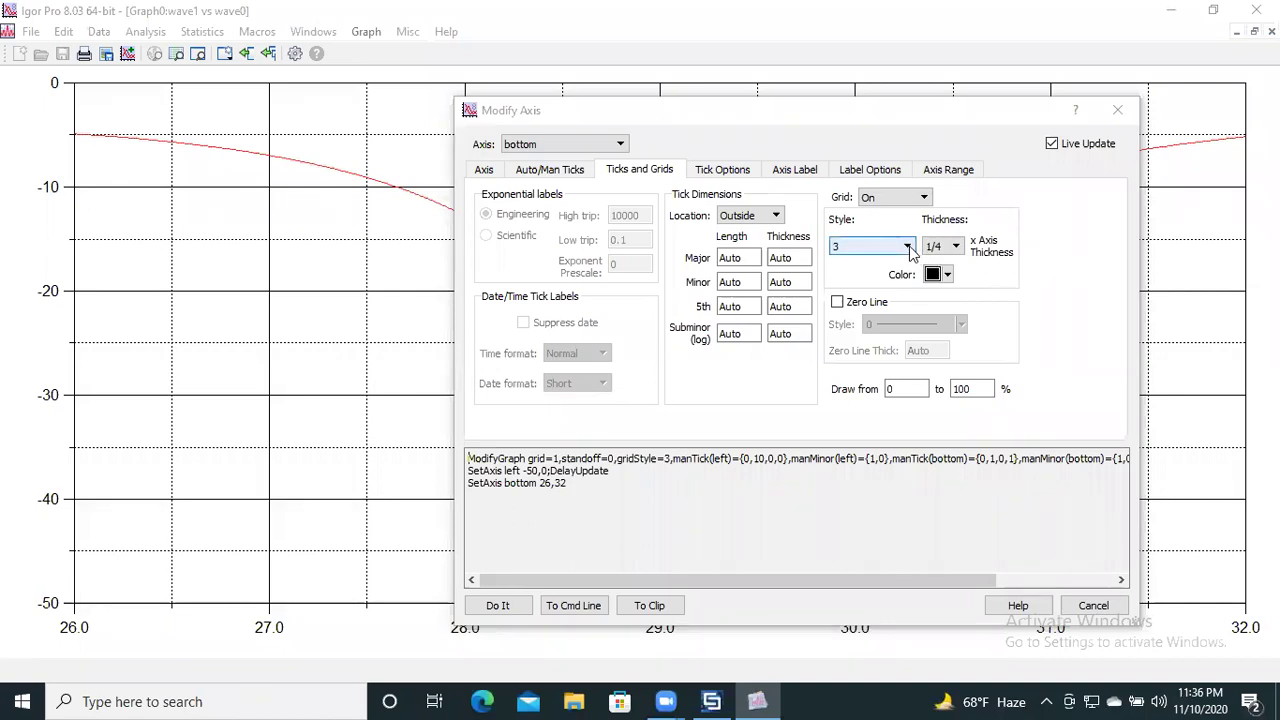
Set the grid line style to 4 for both the bottom and the left axis.
left_click(908, 247)
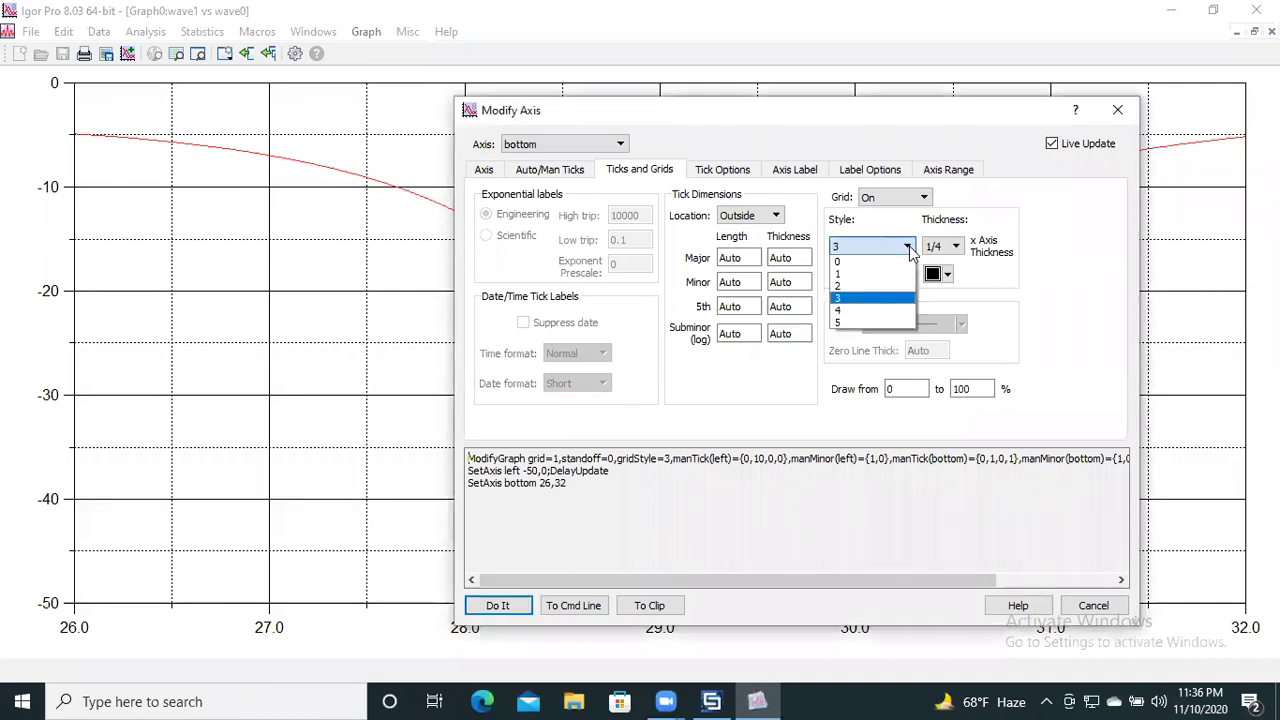
left_click(862, 311)
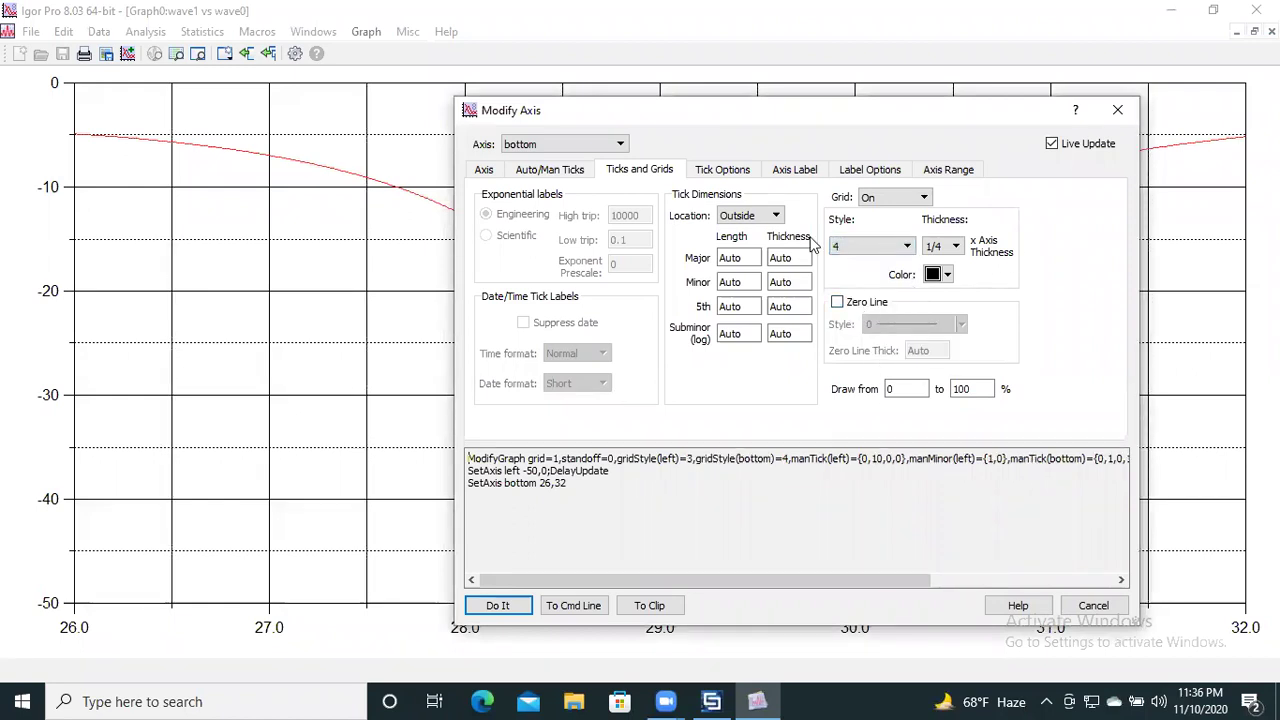
left_click(620, 147)
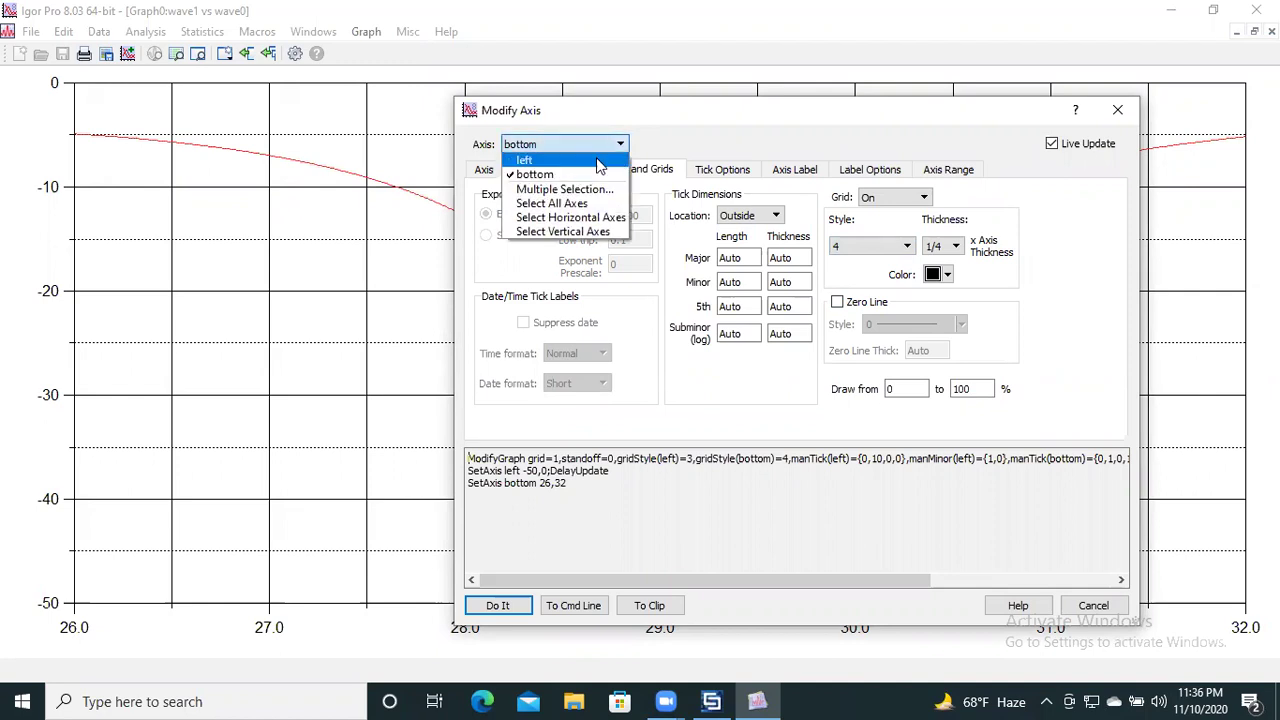
left_click(600, 162)
left_click(906, 246)
left_click(852, 311)
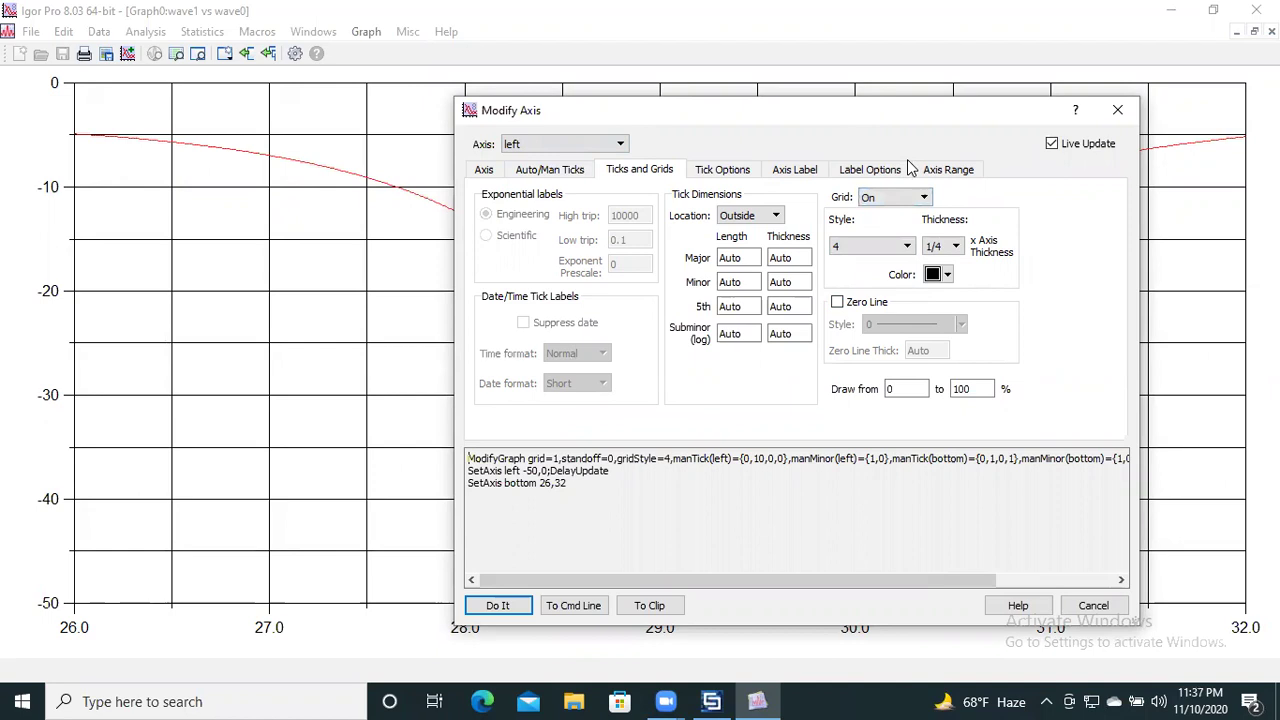
Set the bottom axis's manual minimum to 24 and apply the axis changes to the graph.
left_click(938, 172)
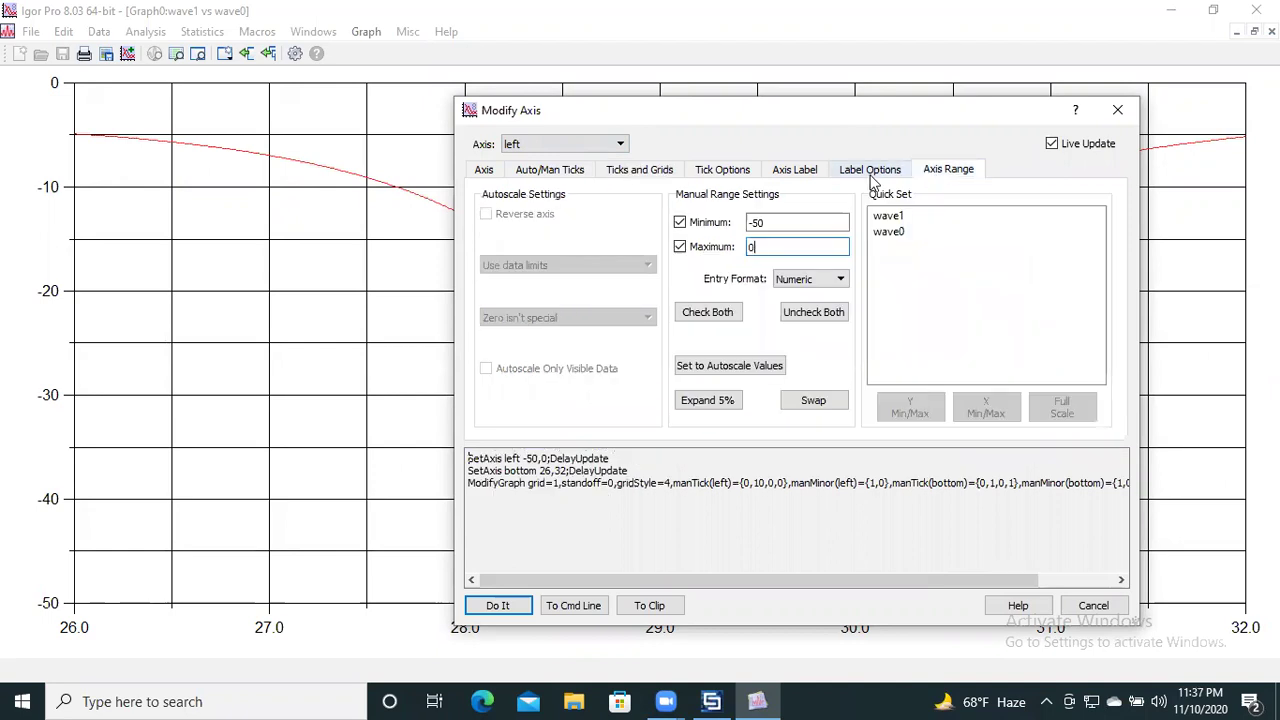
left_click(619, 146)
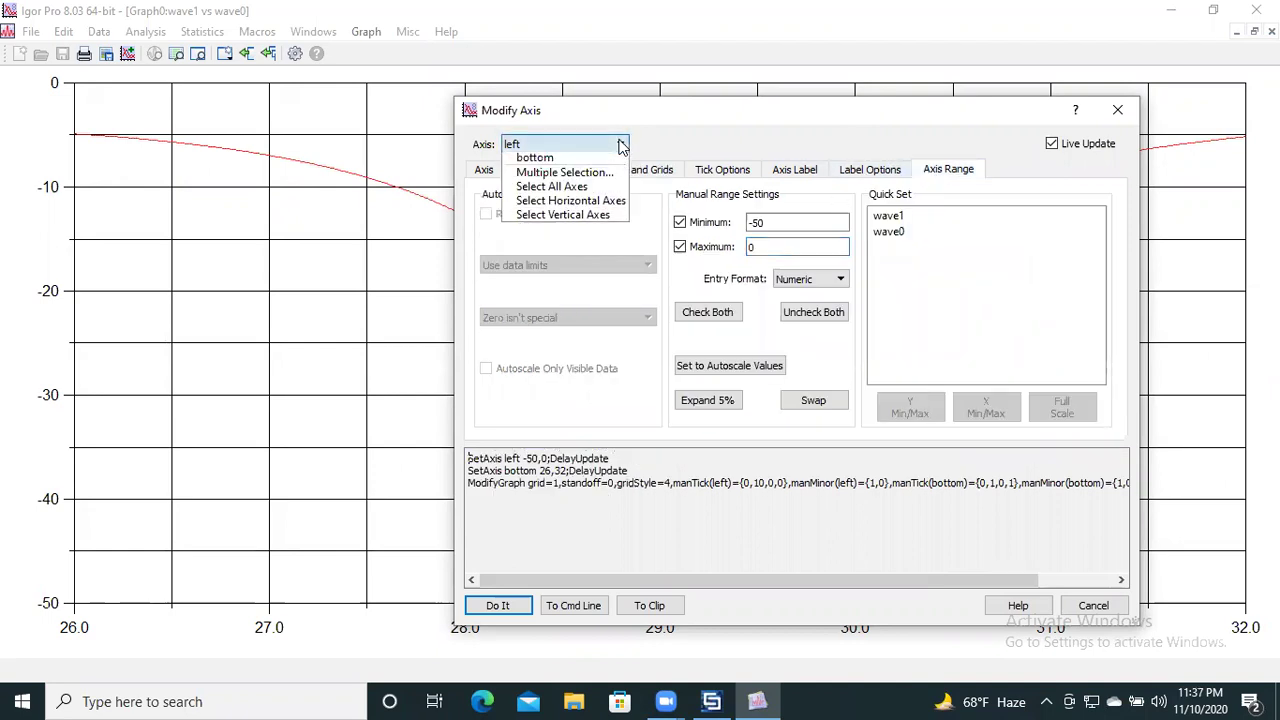
left_click(548, 169)
left_click(768, 222)
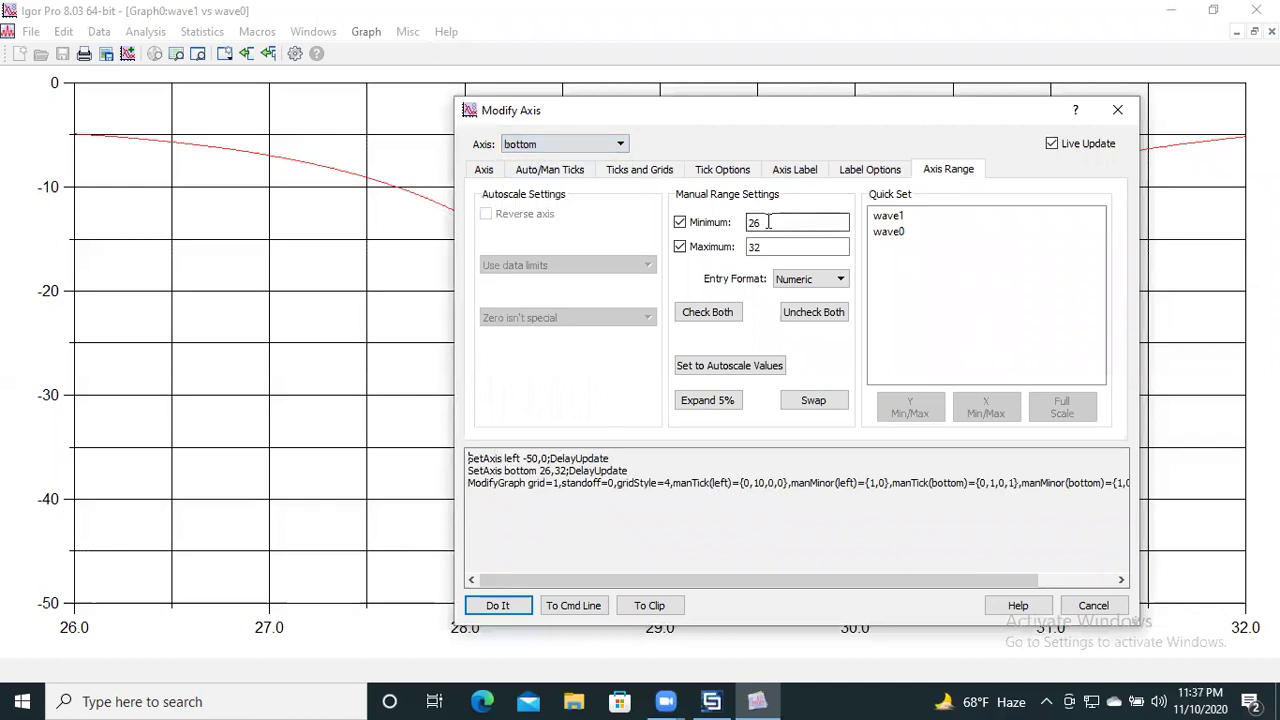
key("BackSpace")
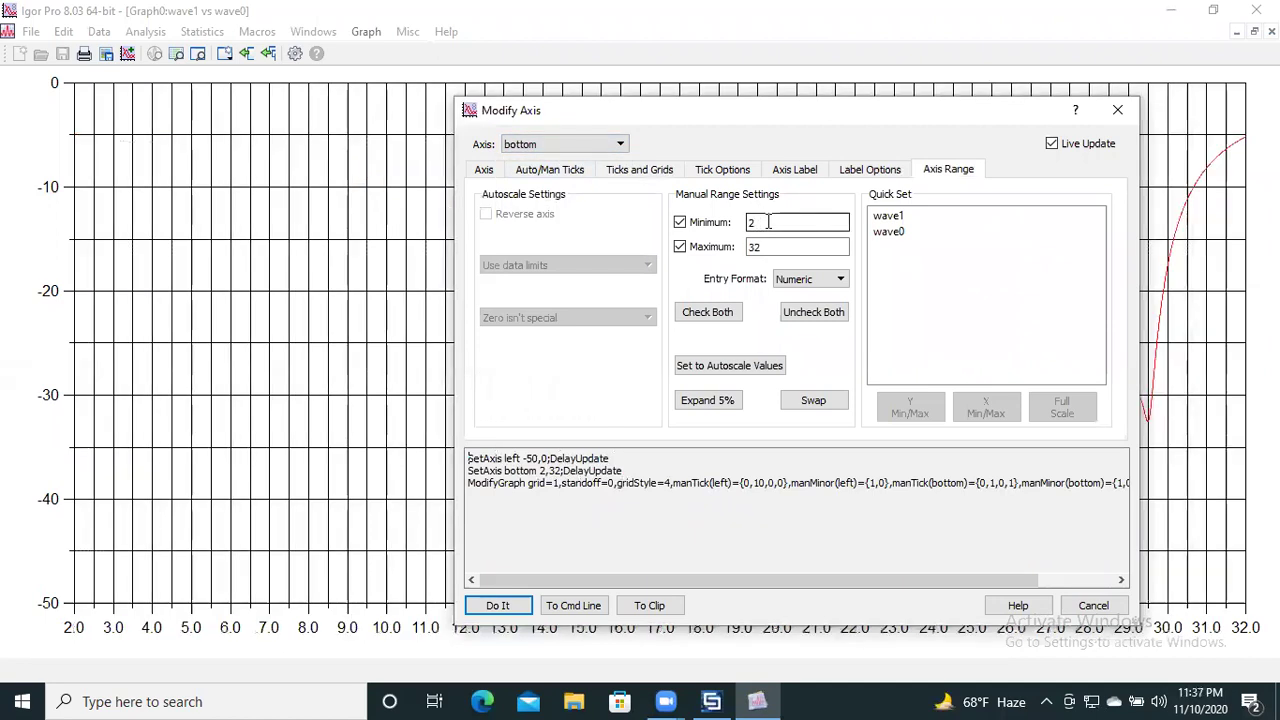
type("4")
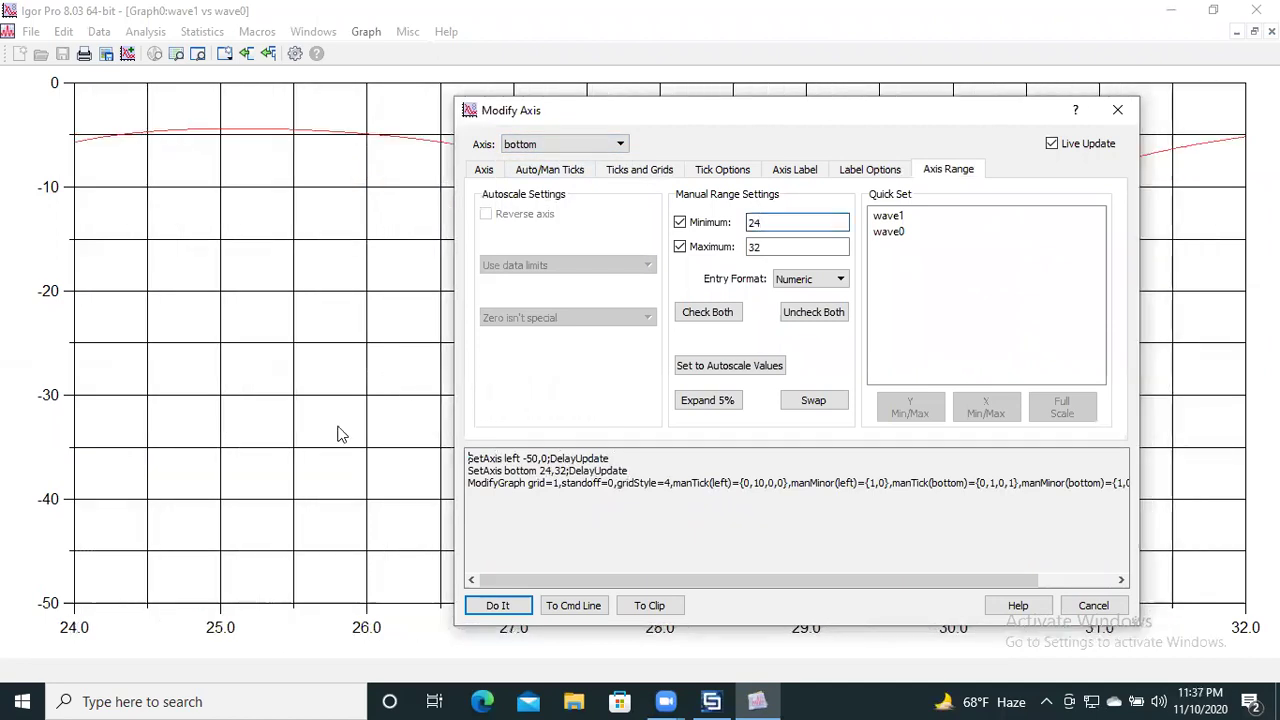
left_click(498, 606)
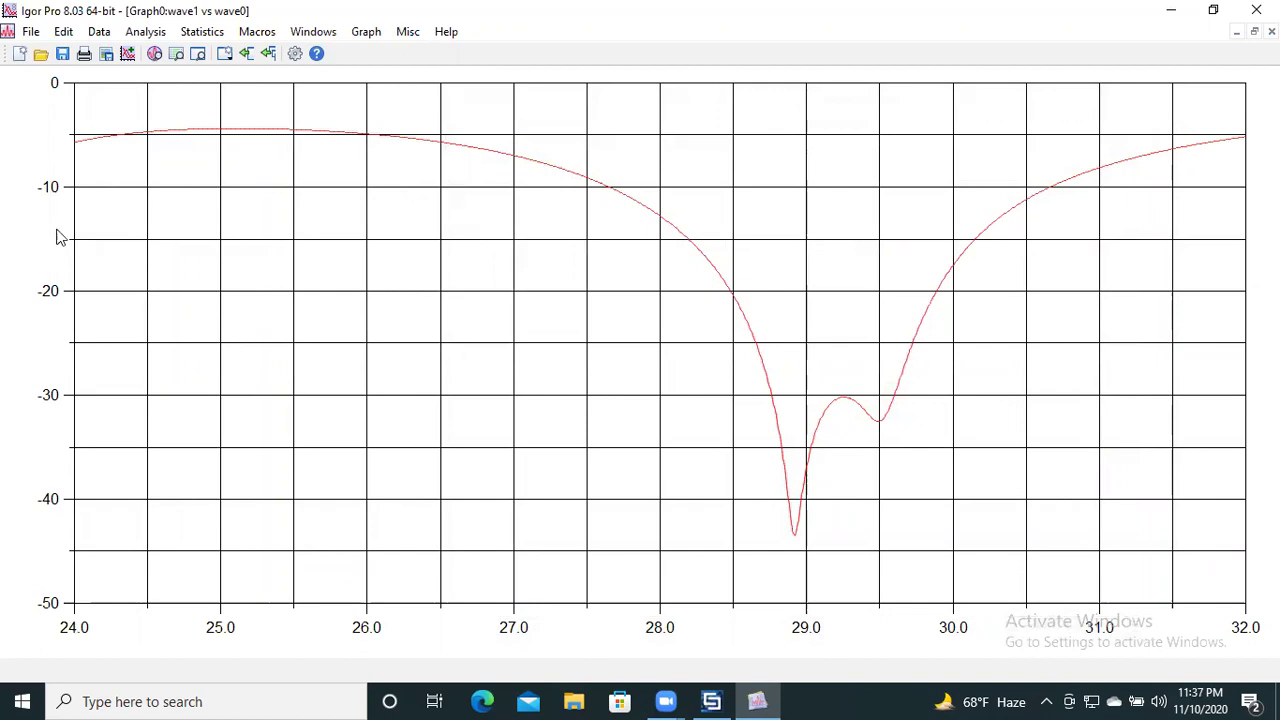
Examine both axes' range settings, the wave1 trace's appearance properties and the bottom axis's label display options.
double_click(55, 199)
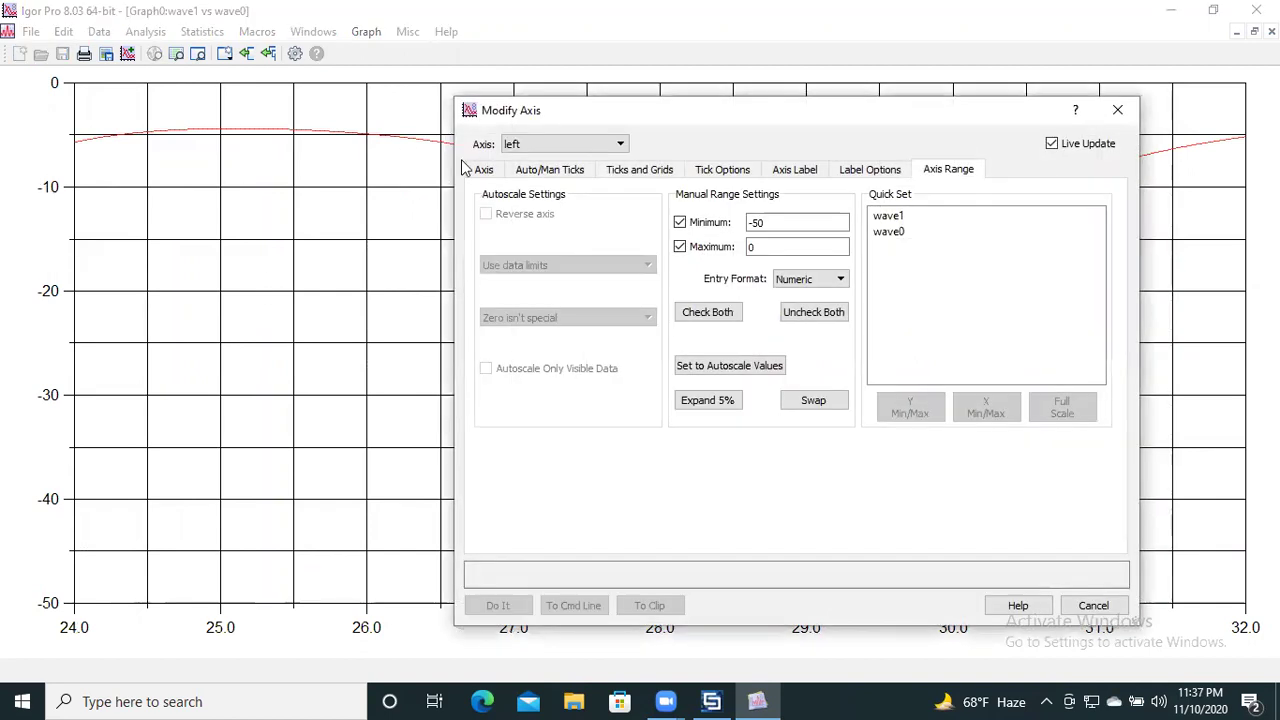
left_click(1121, 110)
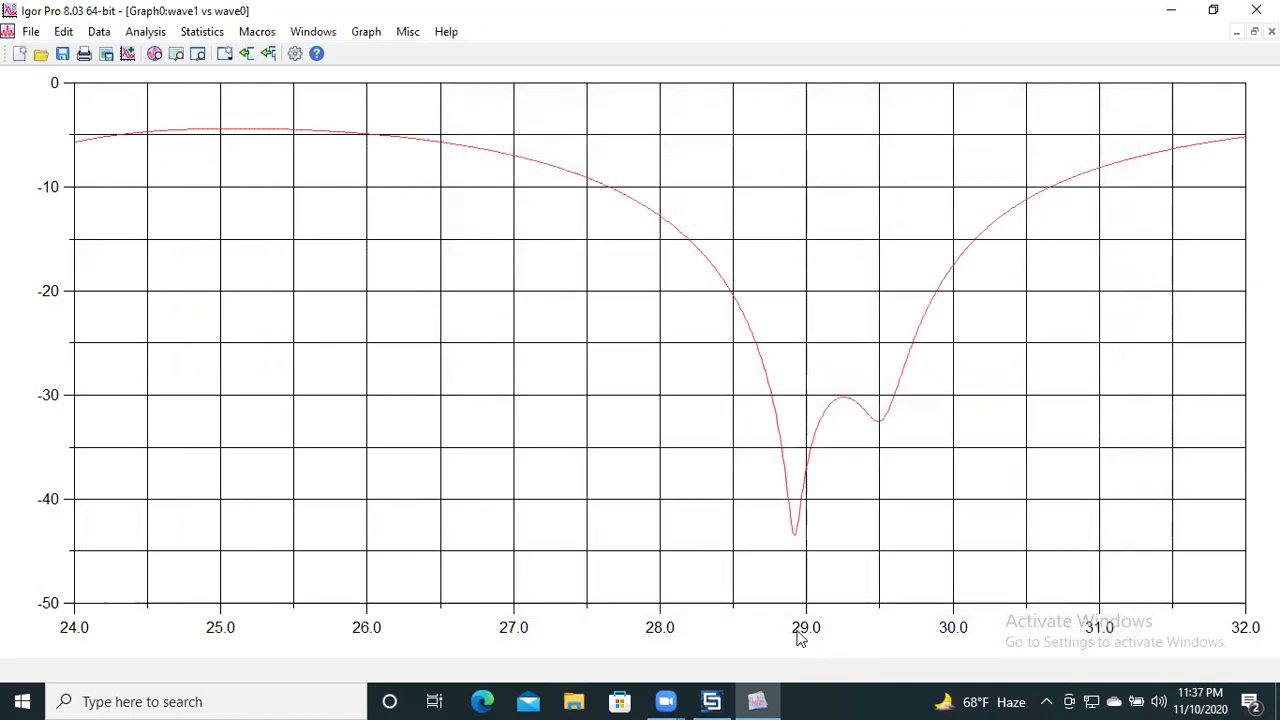
double_click(800, 638)
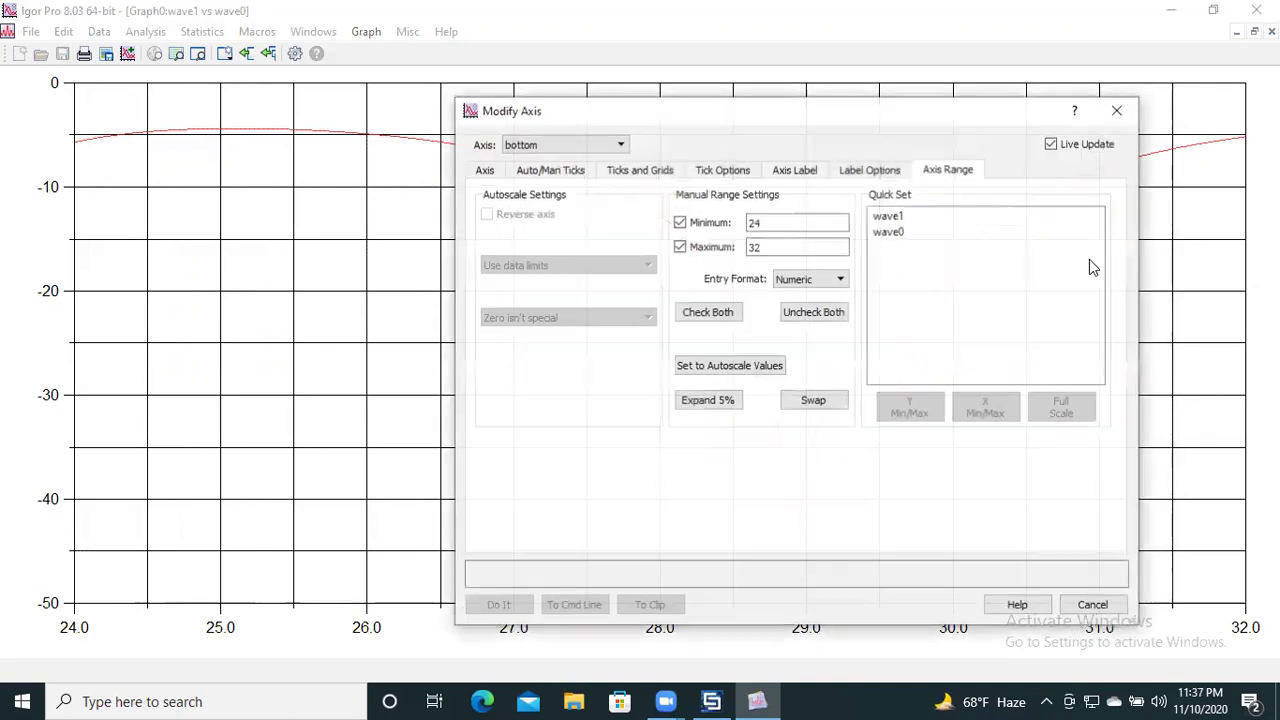
left_click(1124, 112)
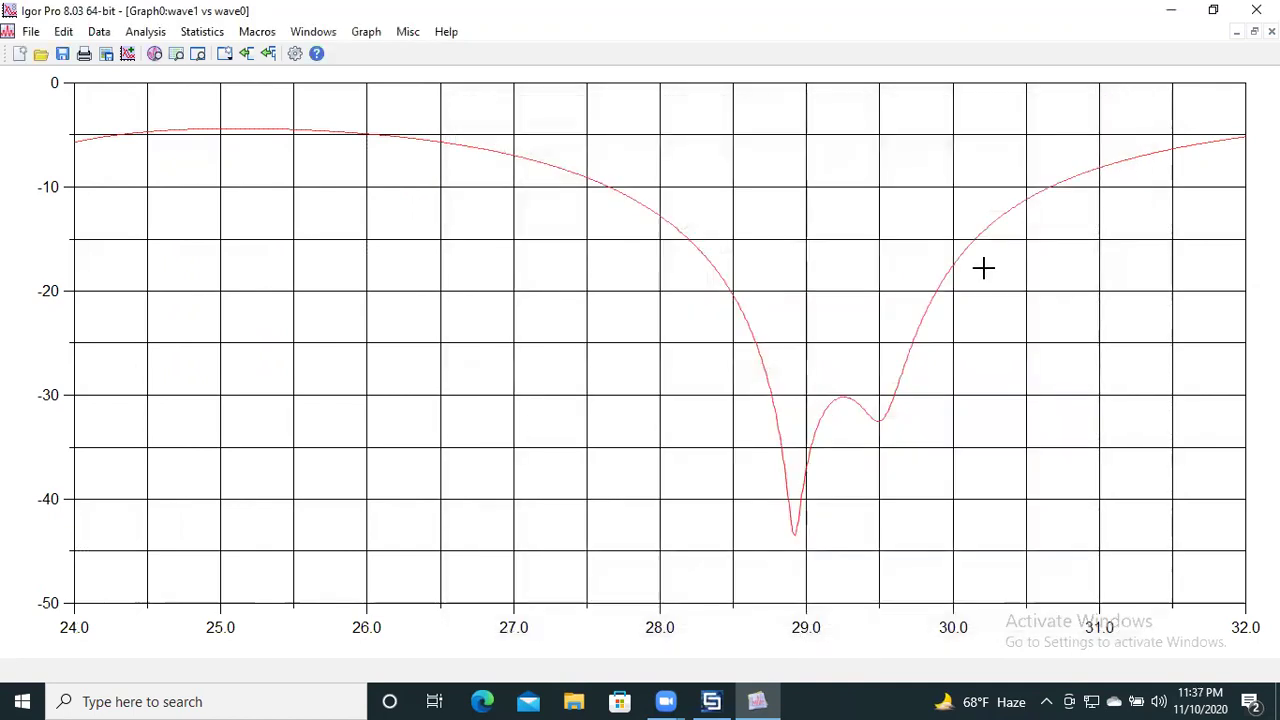
right_click(932, 306)
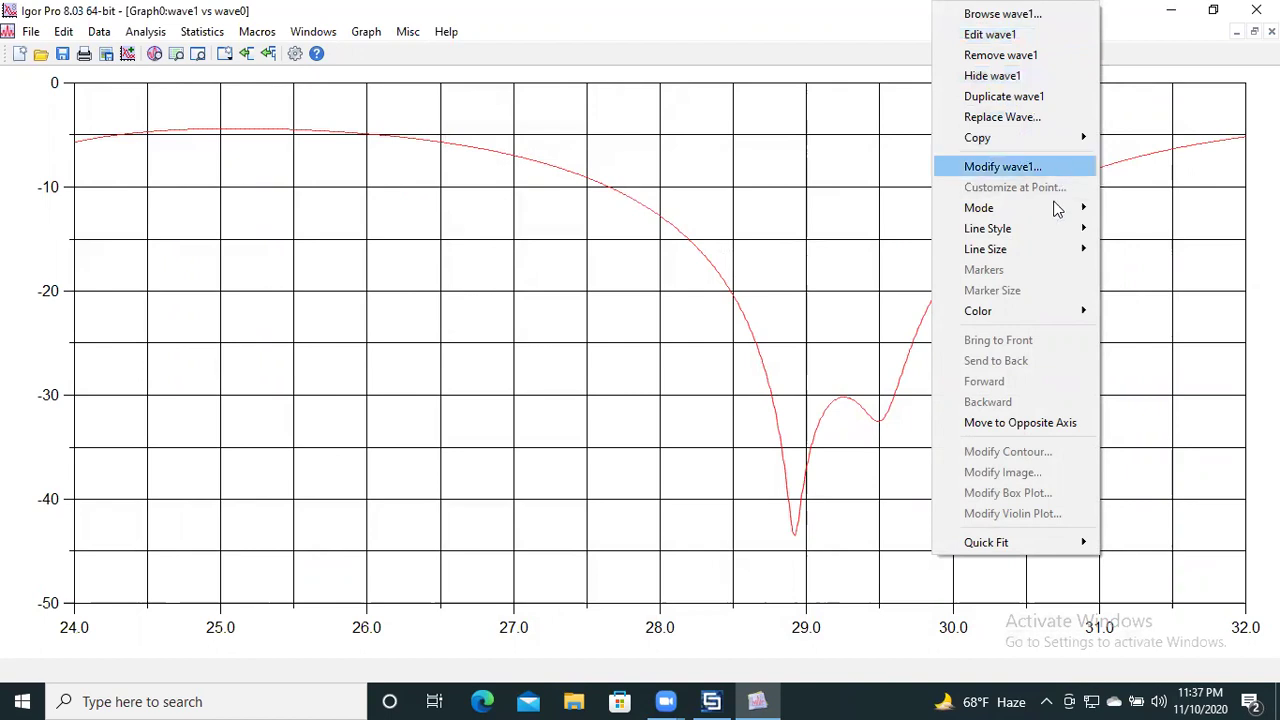
left_click(815, 336)
double_click(928, 305)
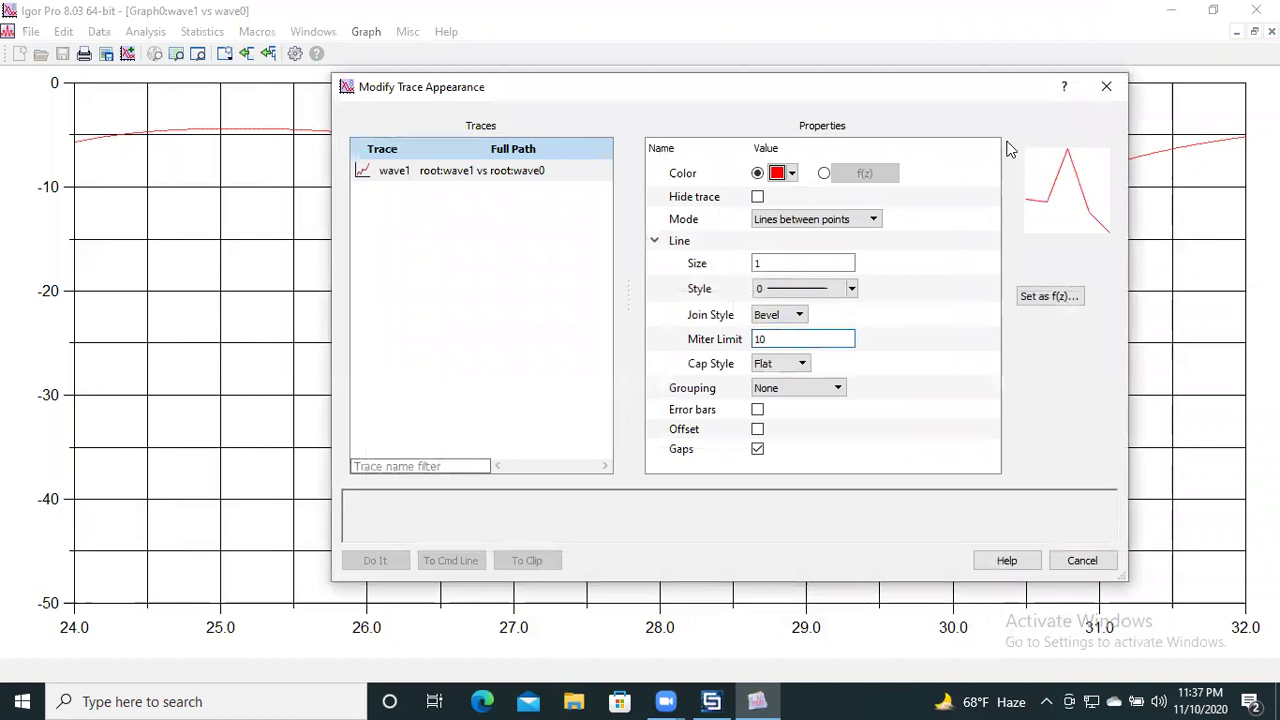
left_click(1106, 87)
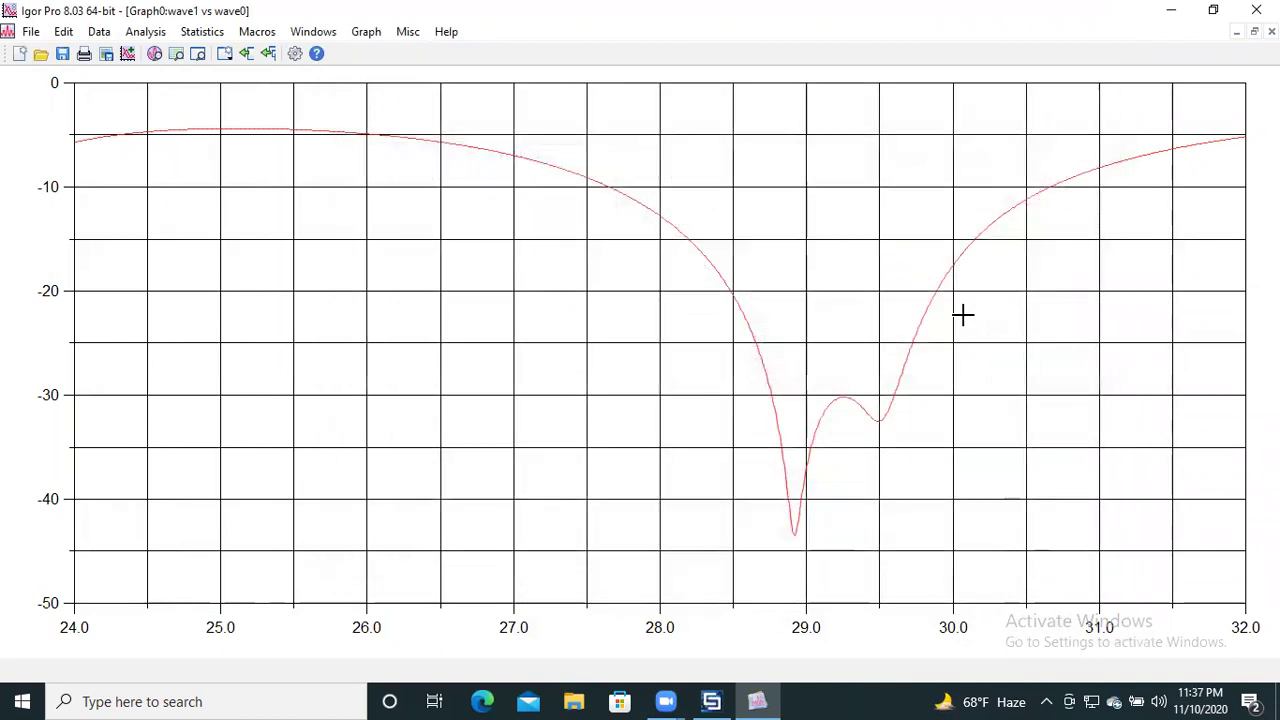
double_click(806, 630)
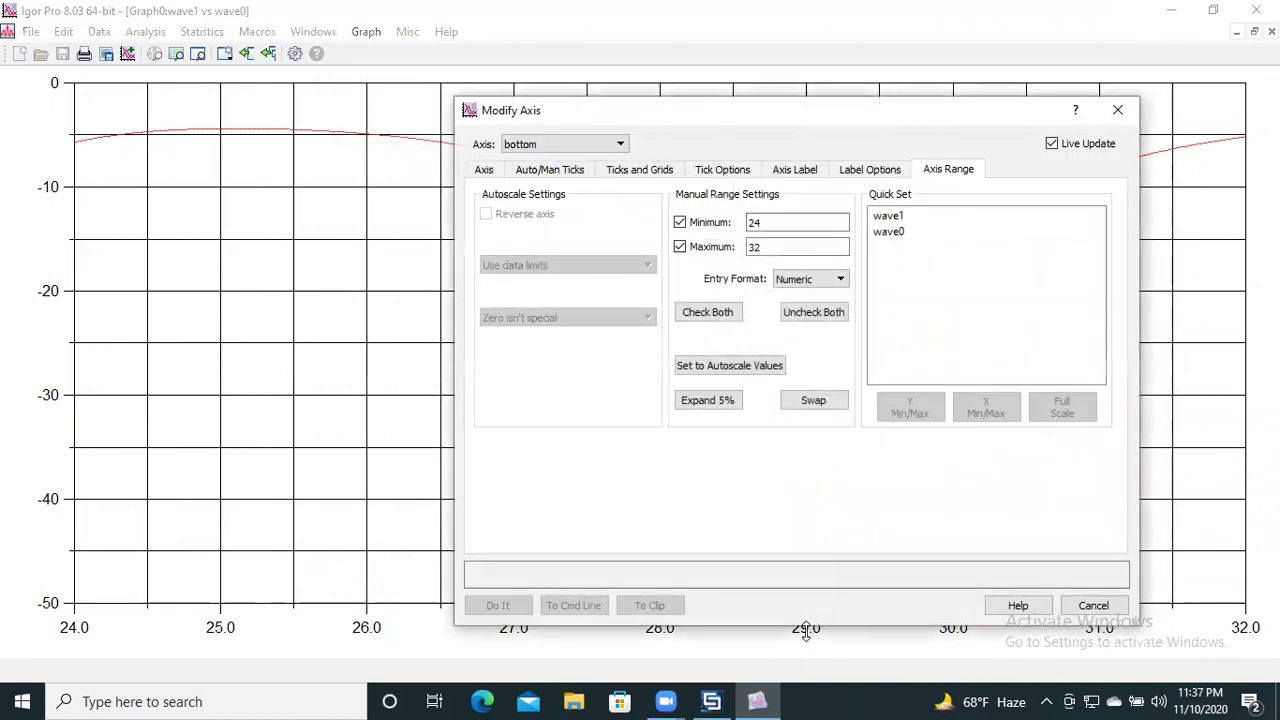
left_click(870, 169)
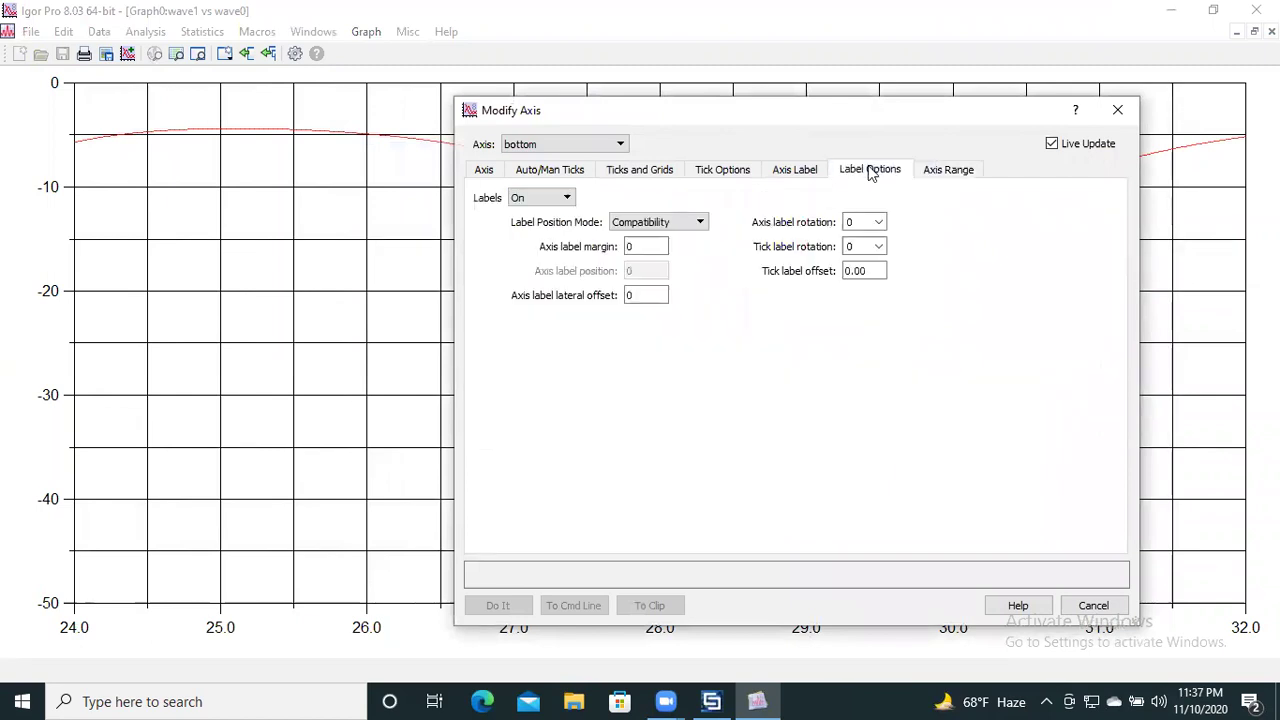
left_click(566, 198)
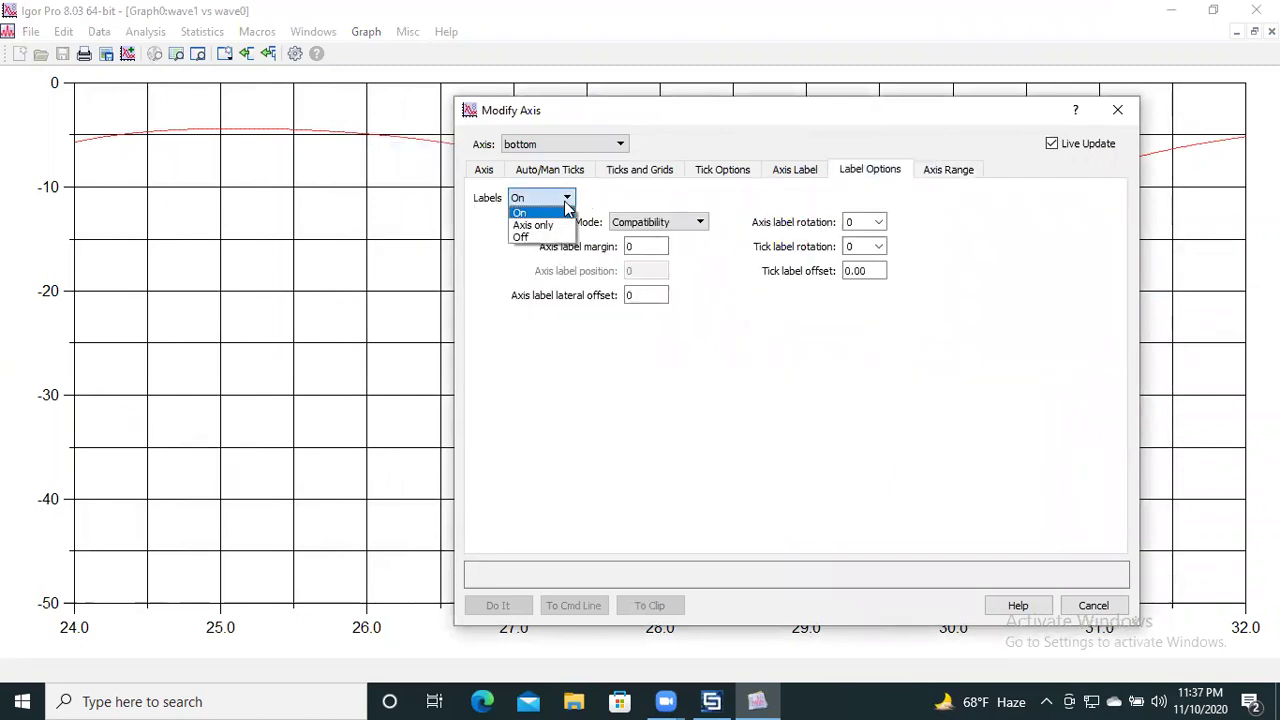
left_click(566, 205)
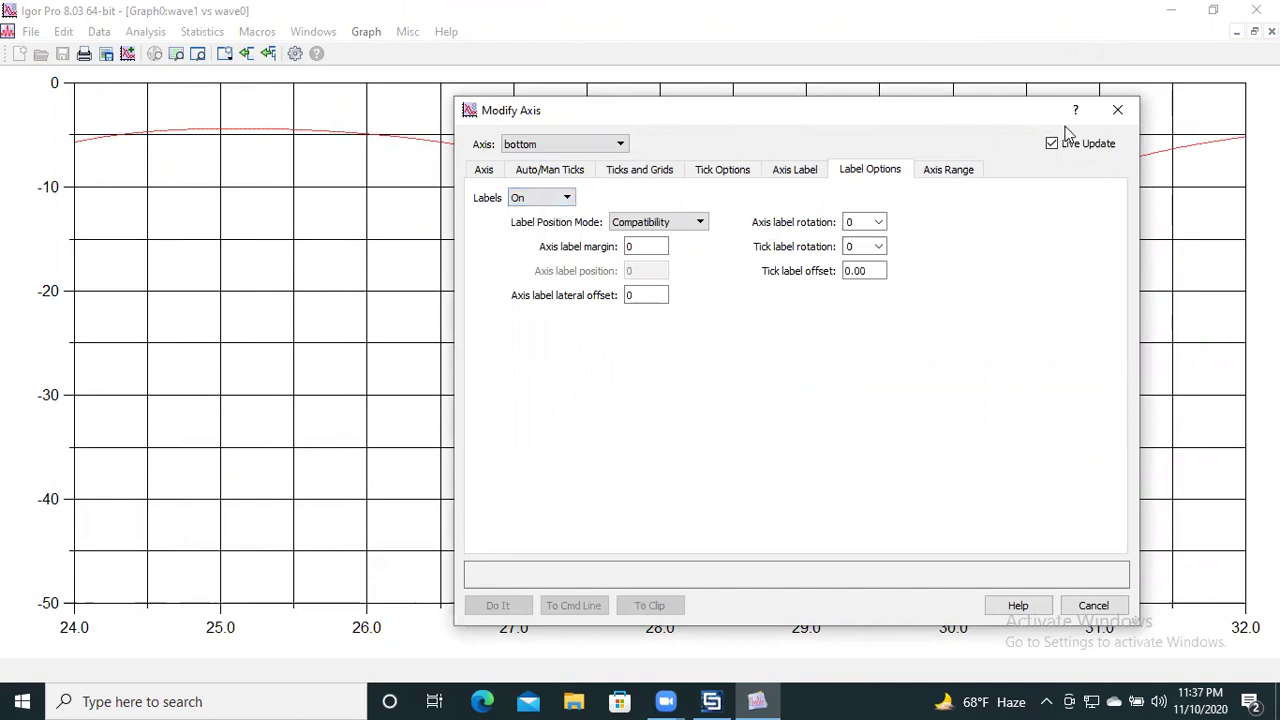
left_click(1118, 109)
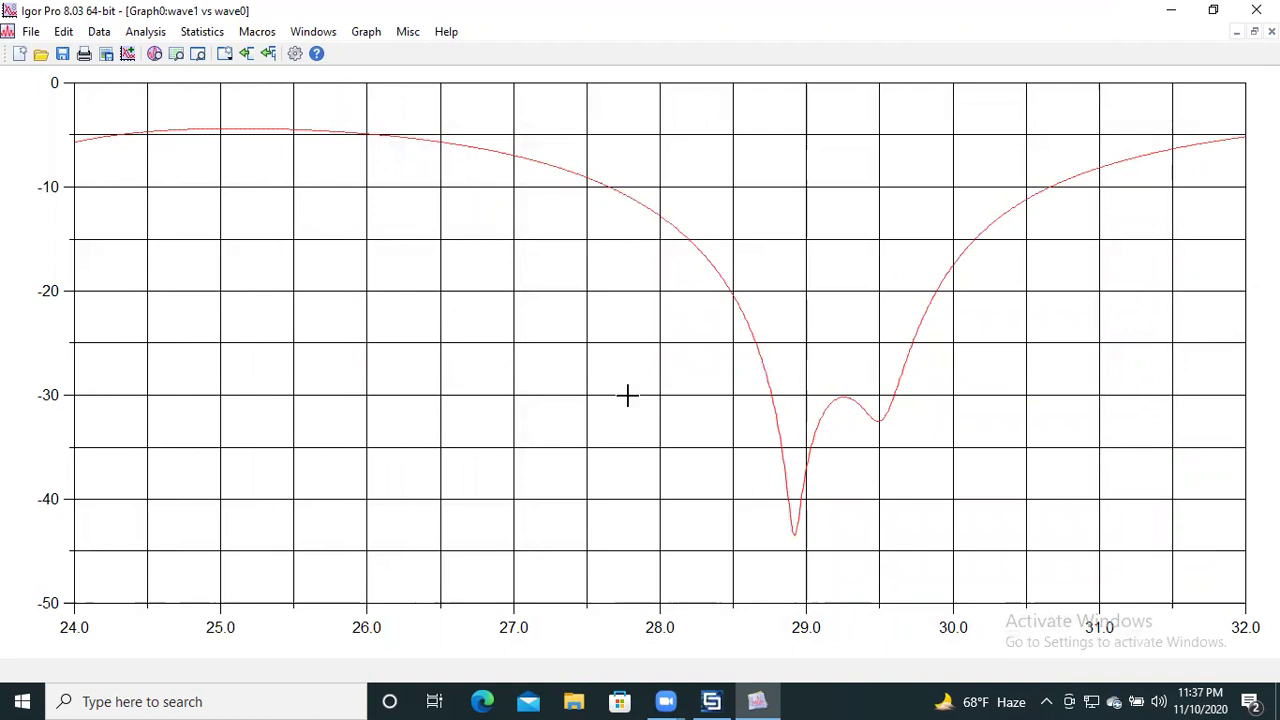
Try setting up a legend annotation for the wave1 trace.
right_click(664, 632)
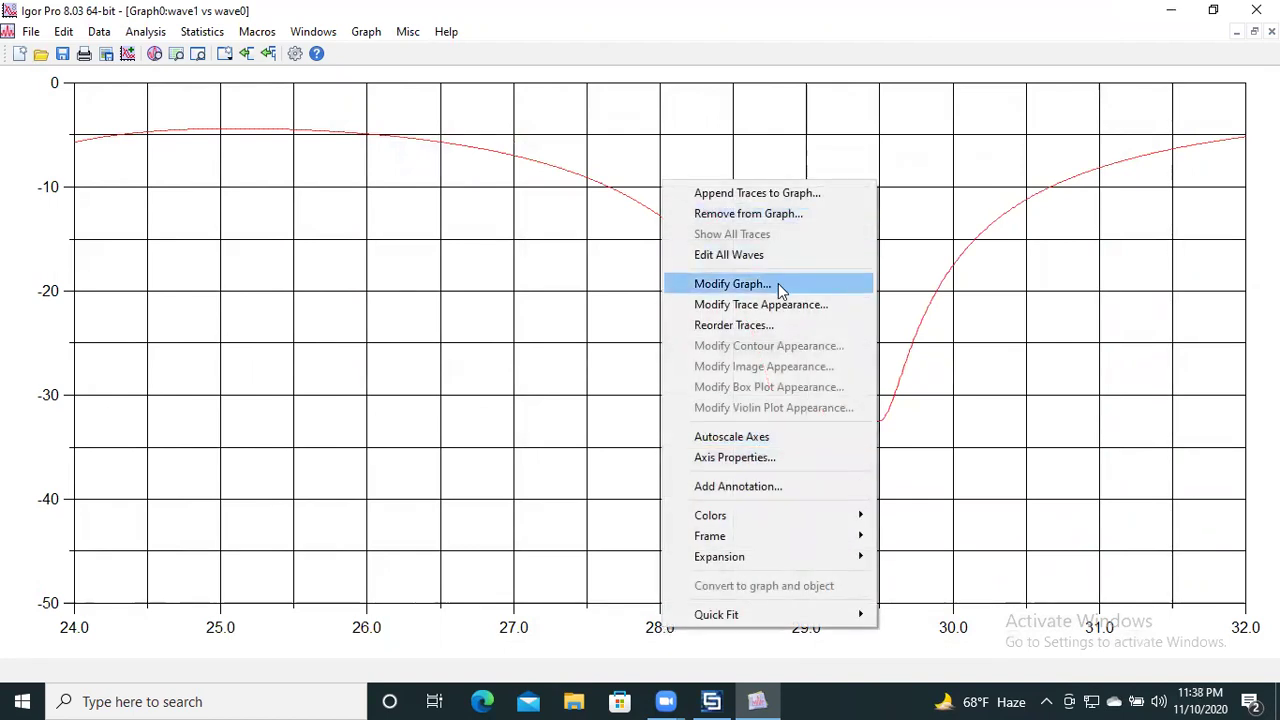
left_click(765, 484)
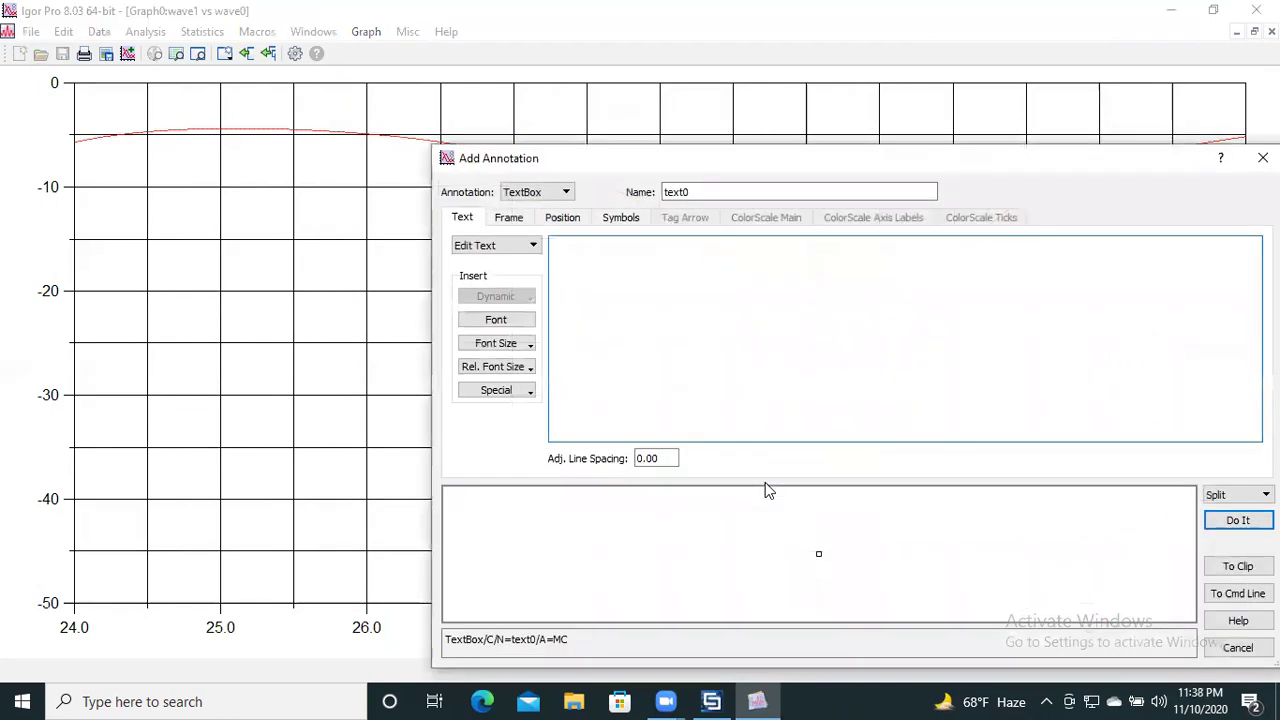
left_click(566, 191)
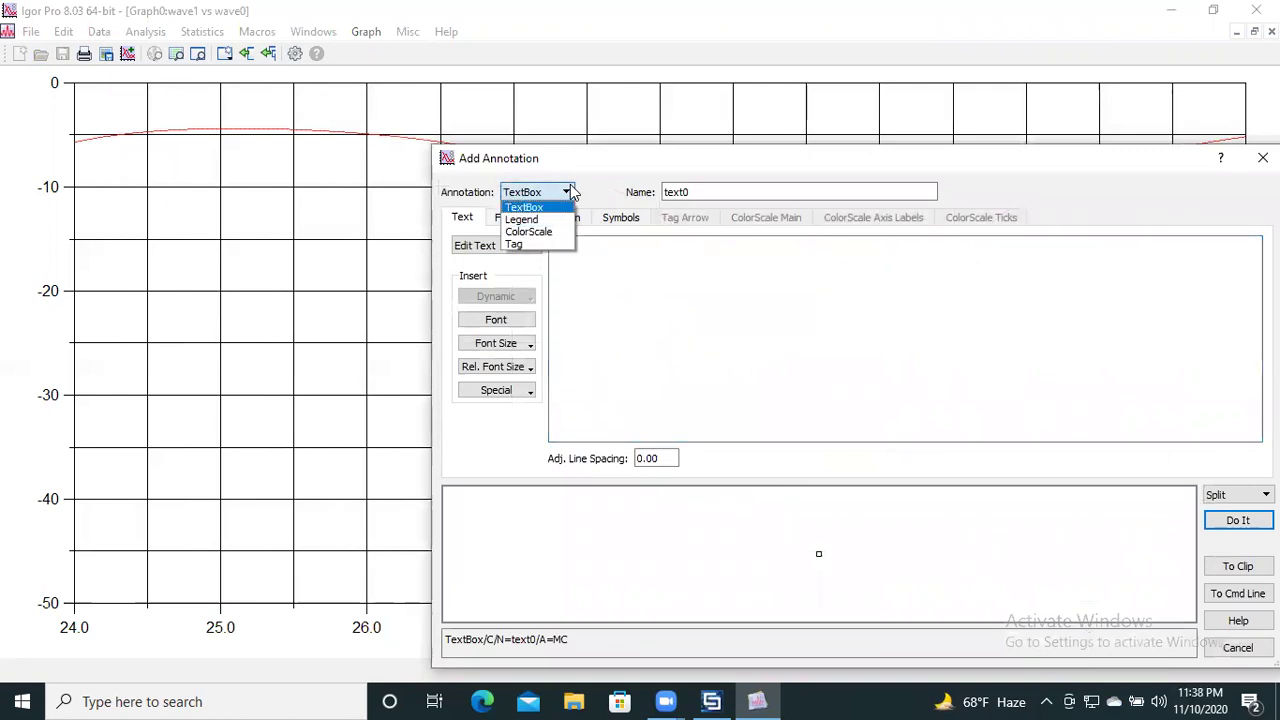
left_click(547, 220)
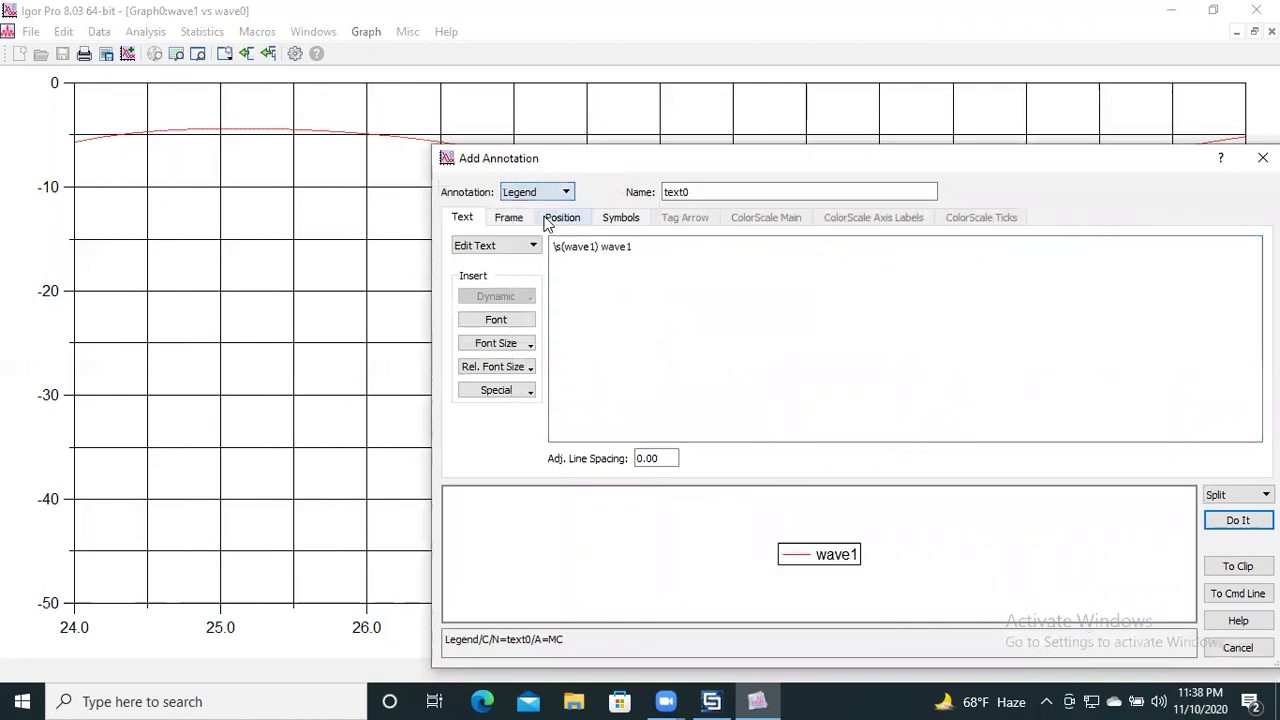
left_click(639, 247)
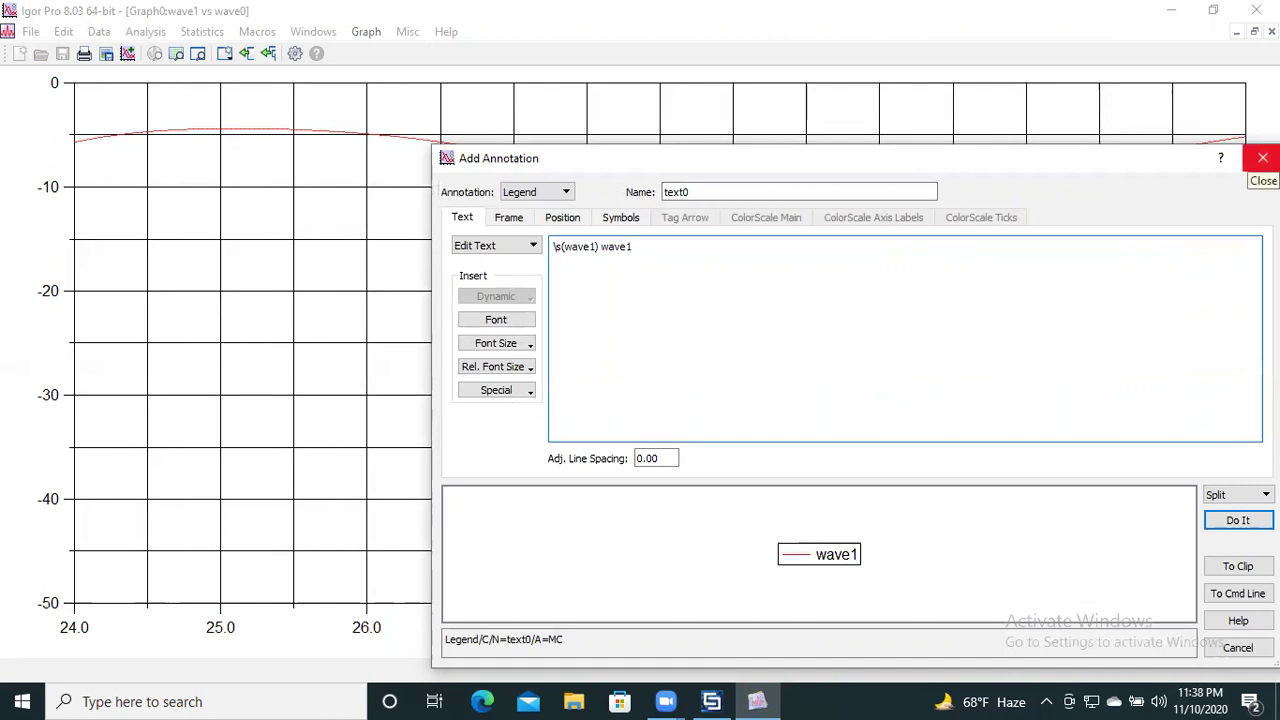
left_click(1262, 158)
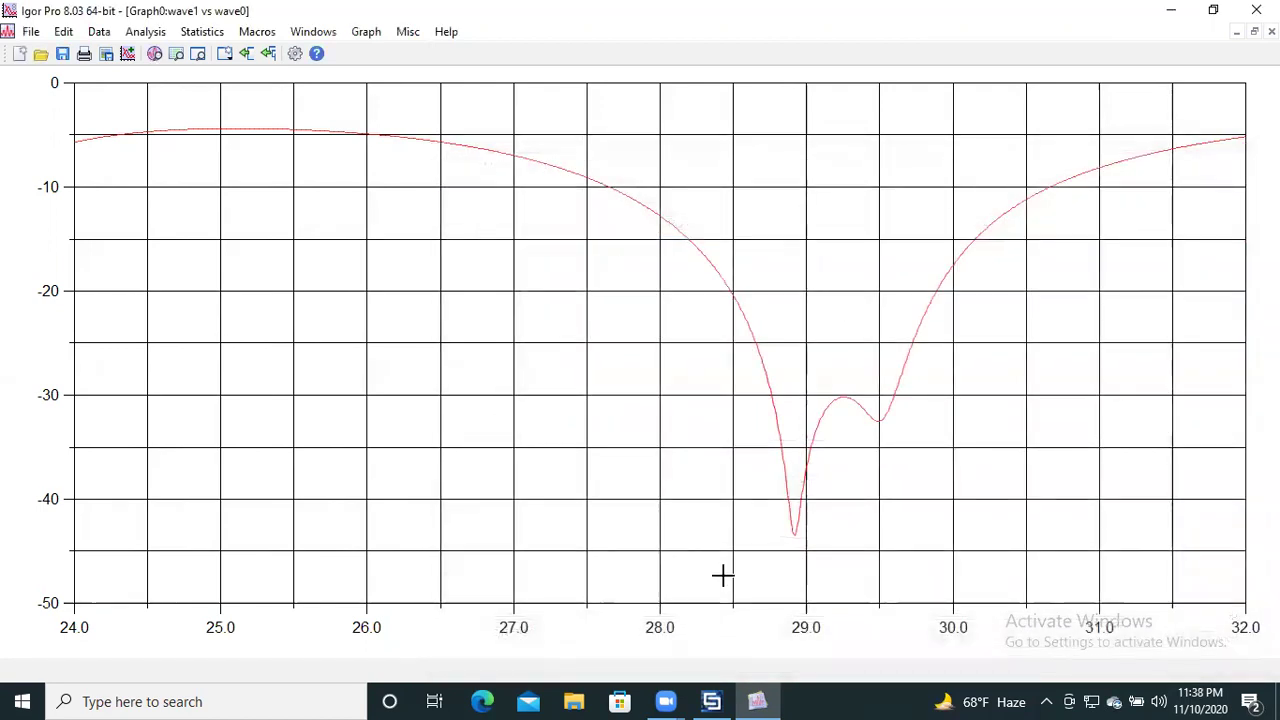
Label the bottom axis "Frequency".
double_click(676, 632)
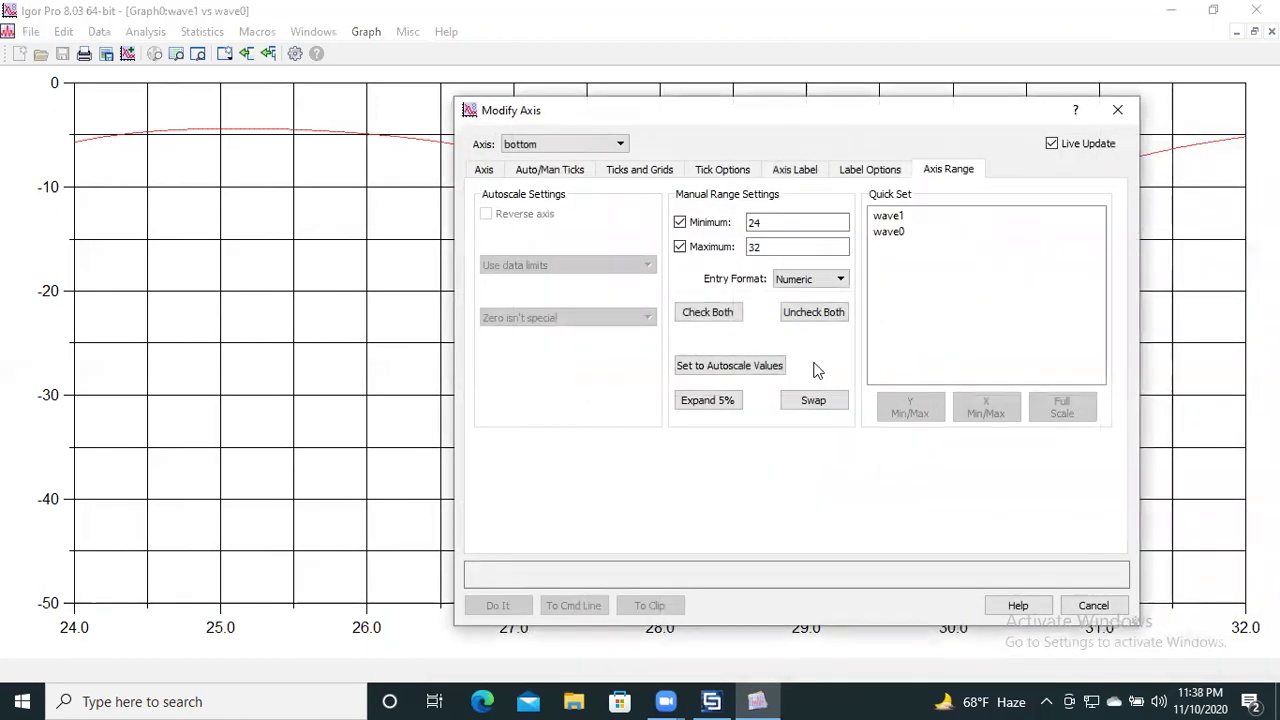
left_click(866, 172)
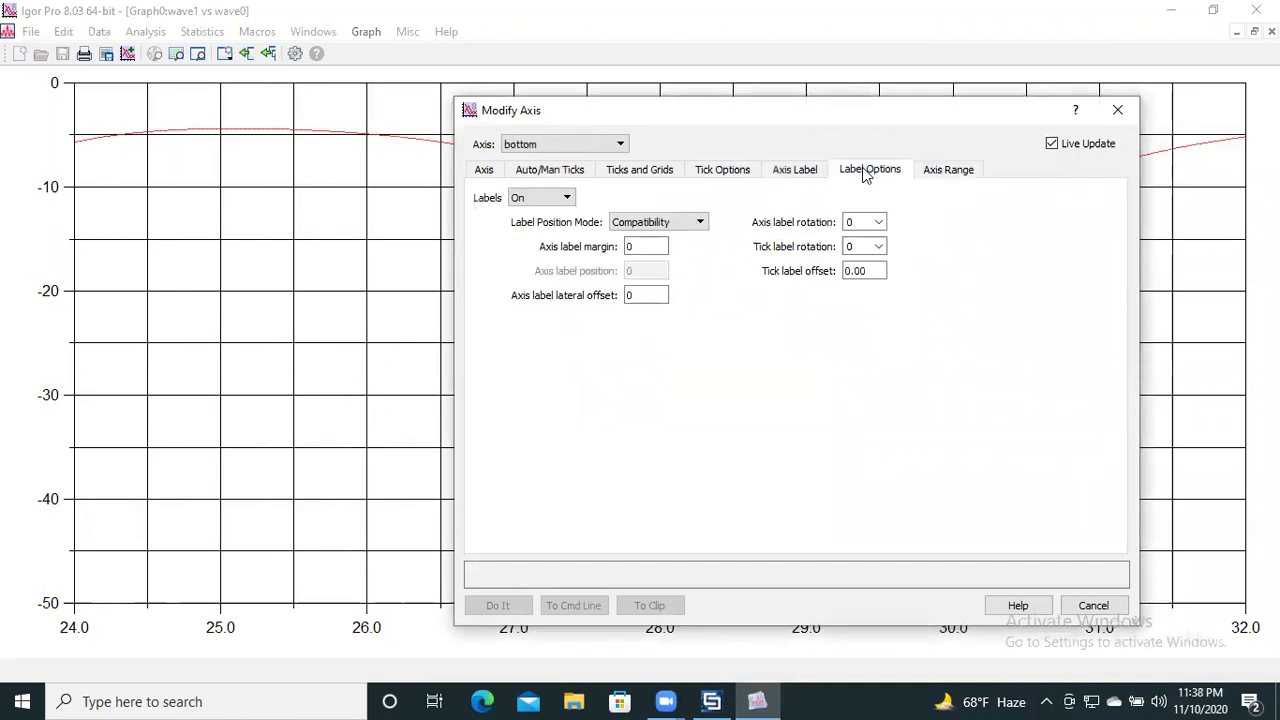
left_click(786, 172)
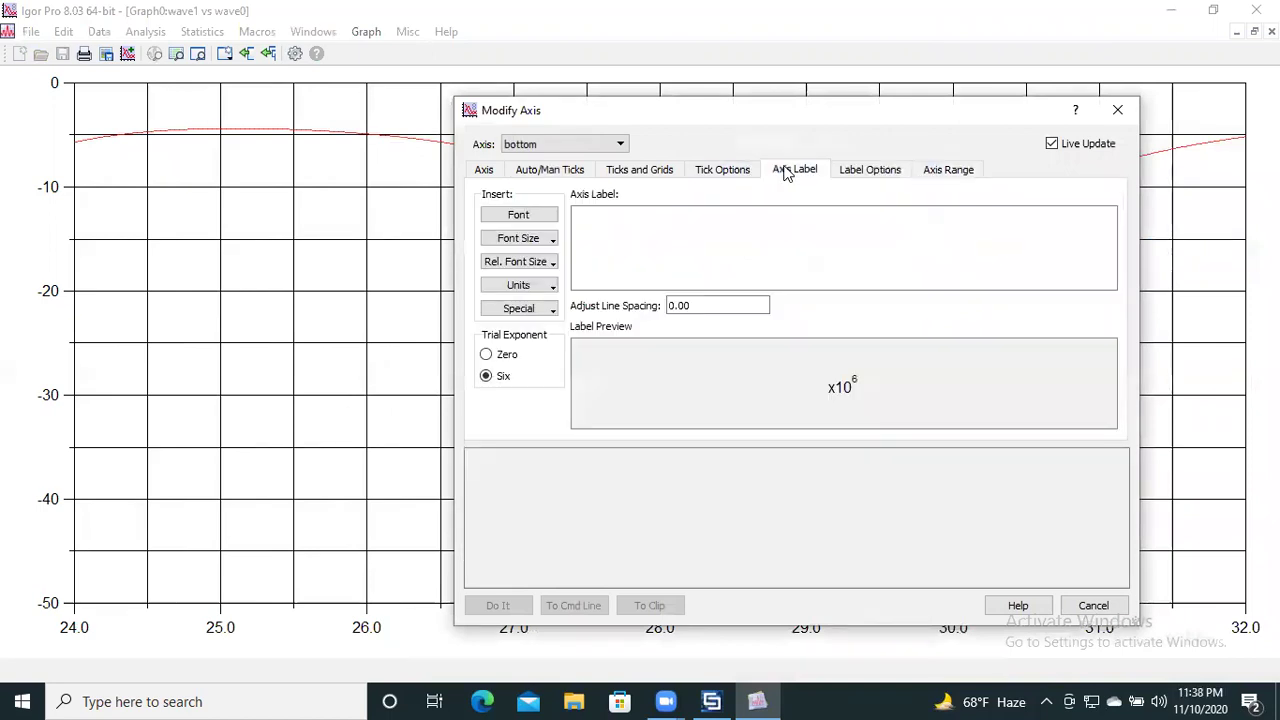
left_click(626, 229)
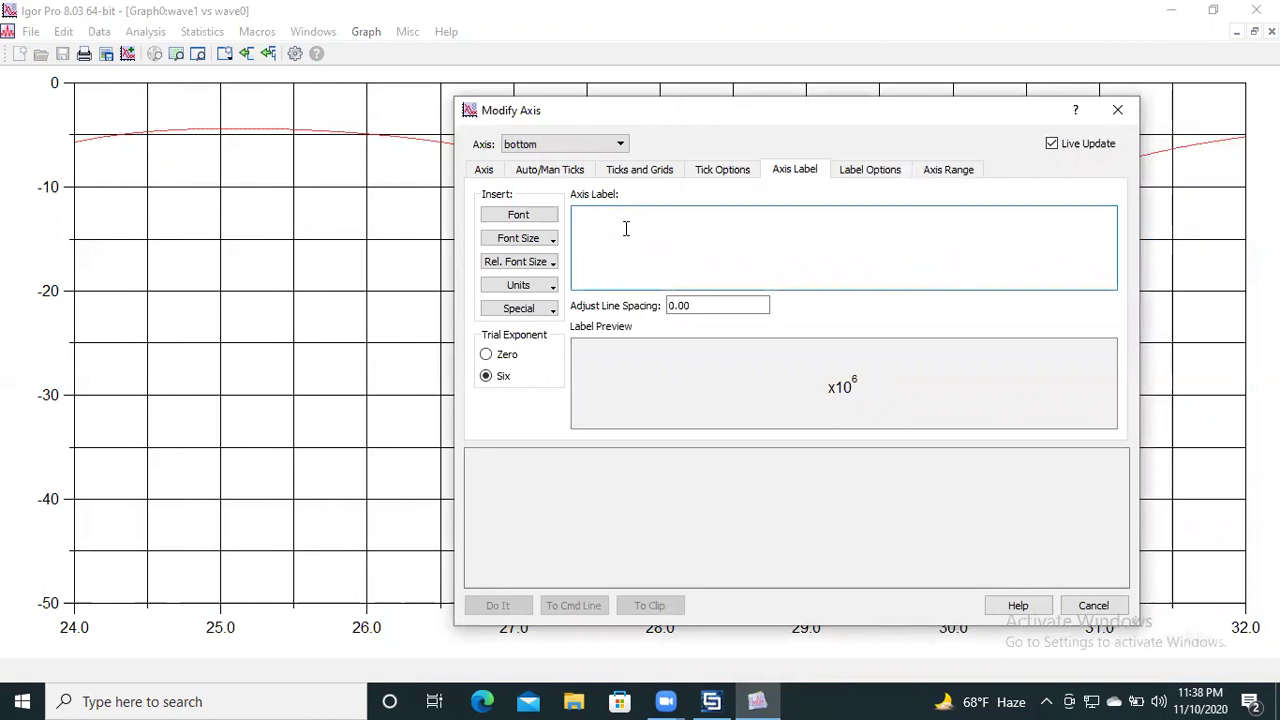
type("Fr")
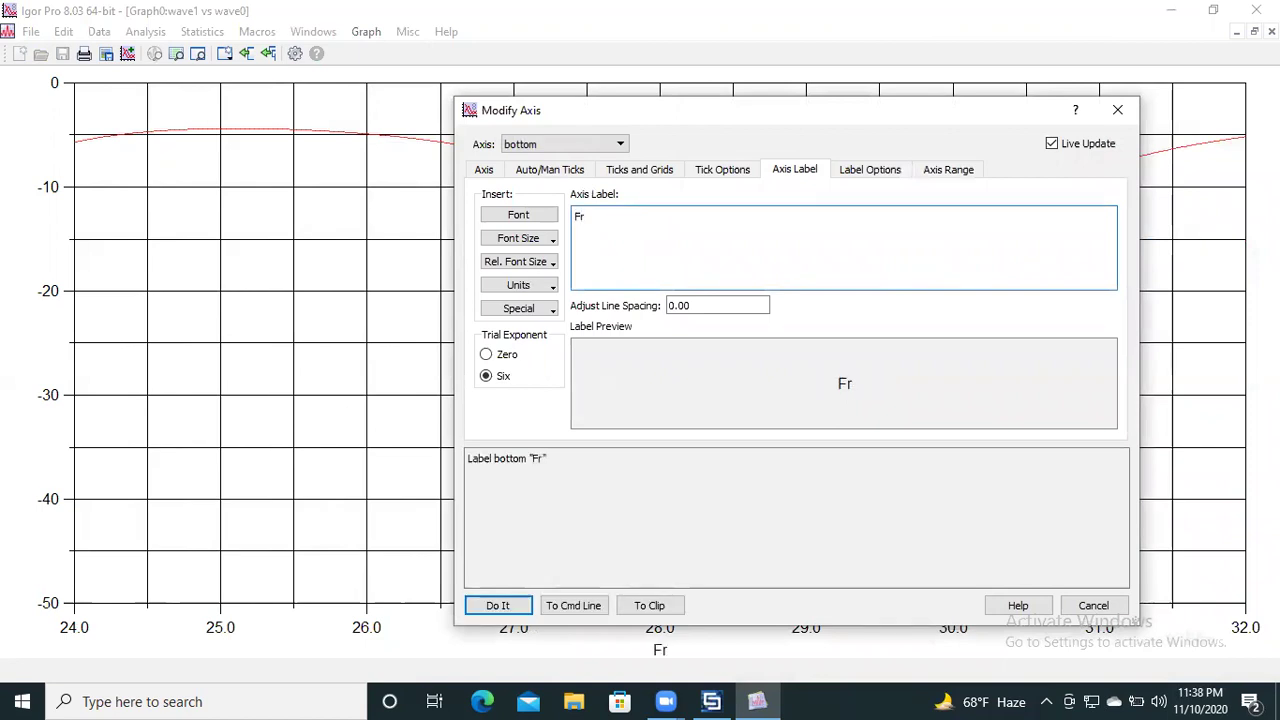
type("ew=quency")
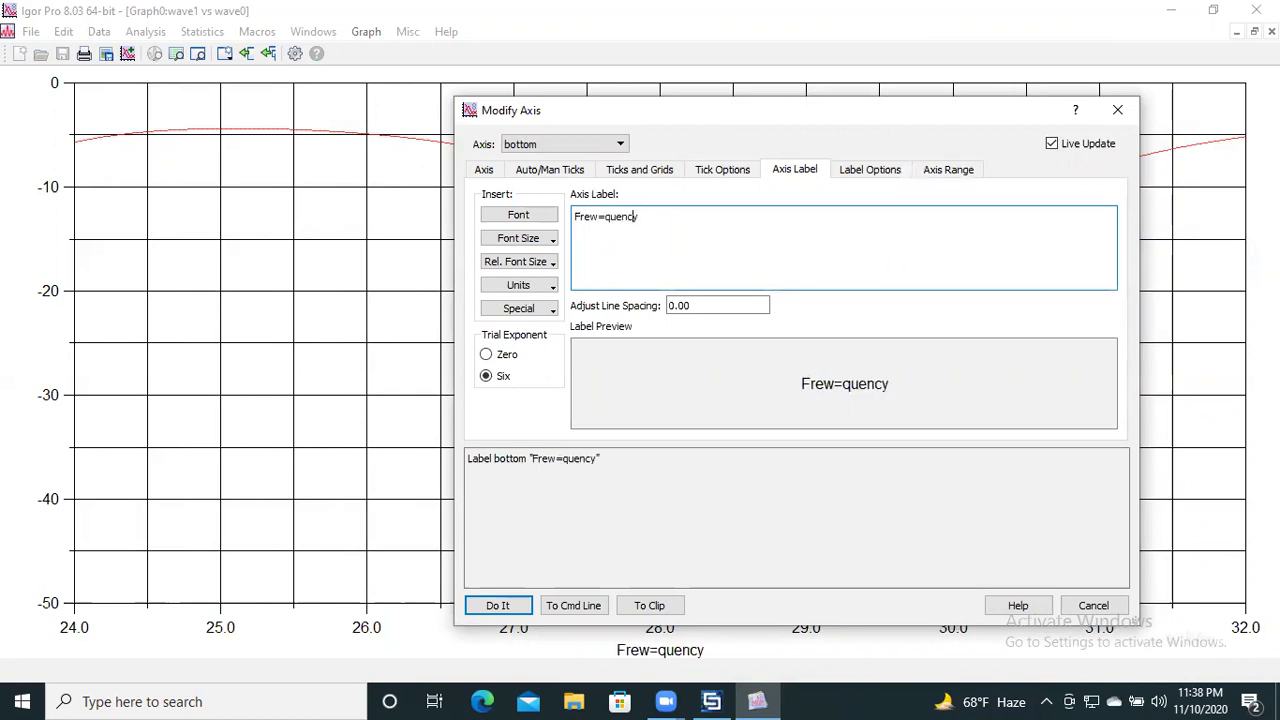
key("BackSpace")
key("BackSpace")
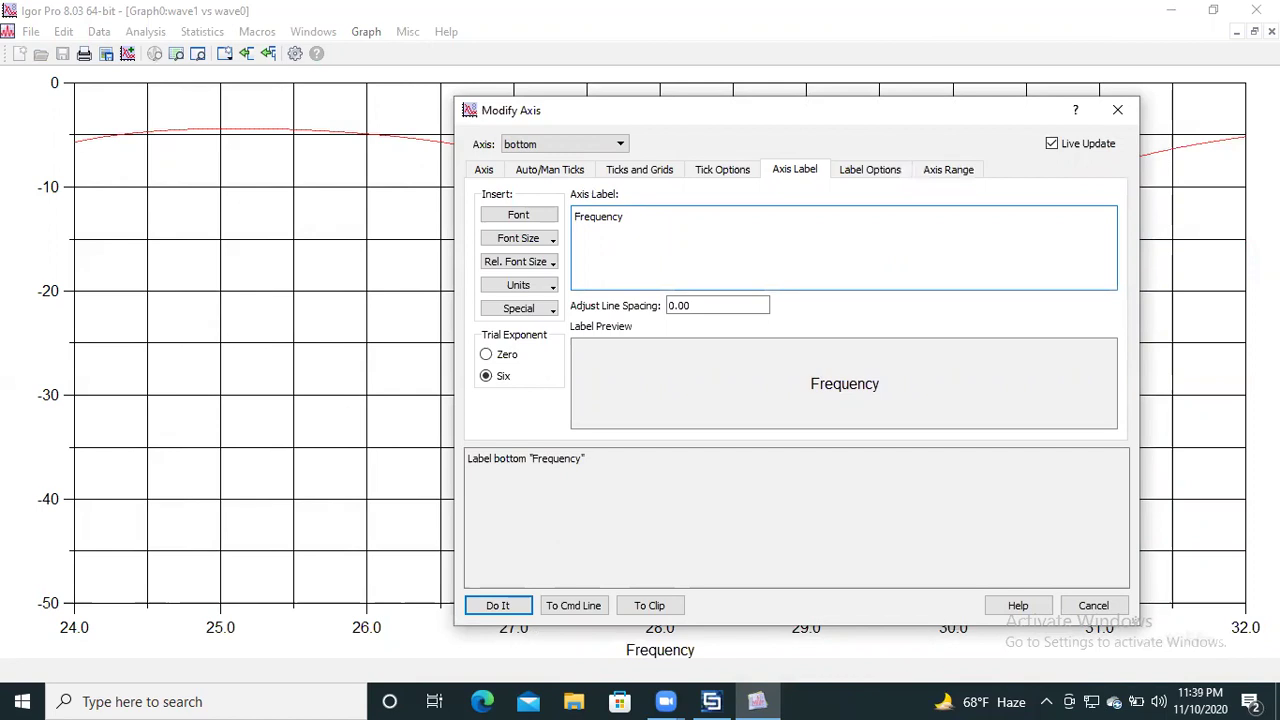
Format the bottom axis label in Arial at font size 14 and apply it to the graph.
left_click(621, 216)
double_click(633, 224)
left_click(633, 224)
left_click(549, 218)
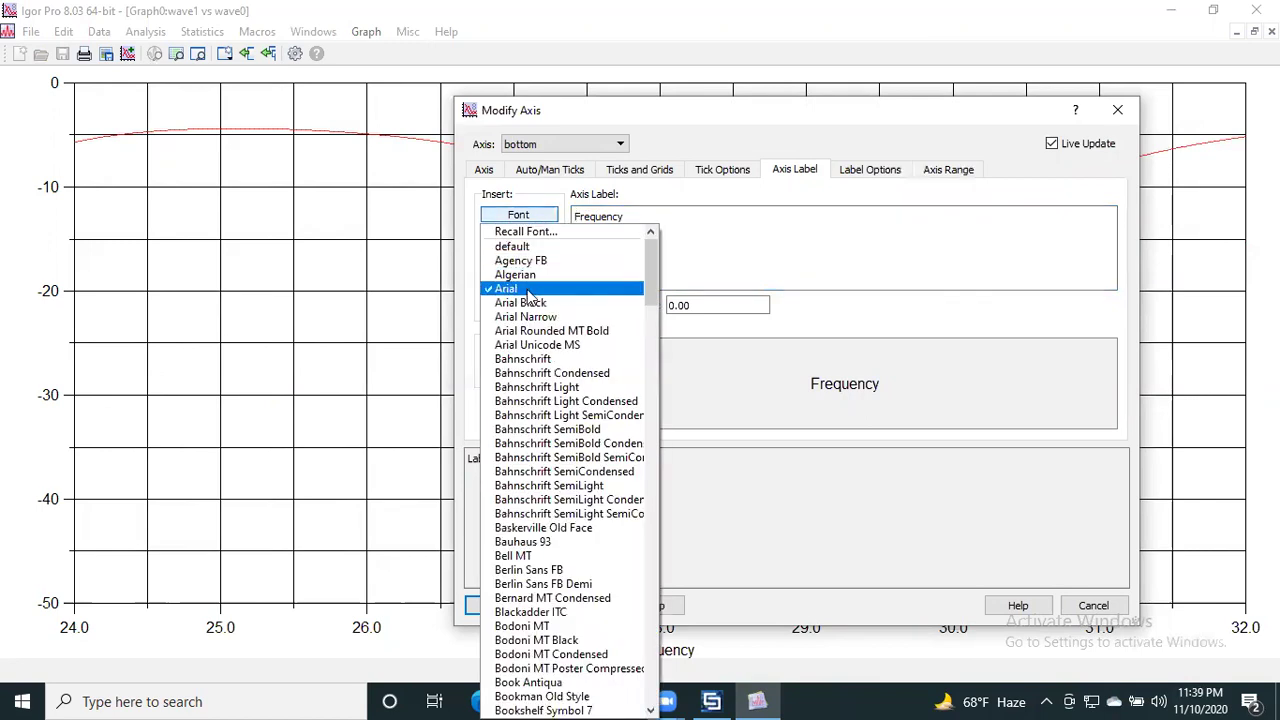
left_click(528, 290)
left_click(544, 243)
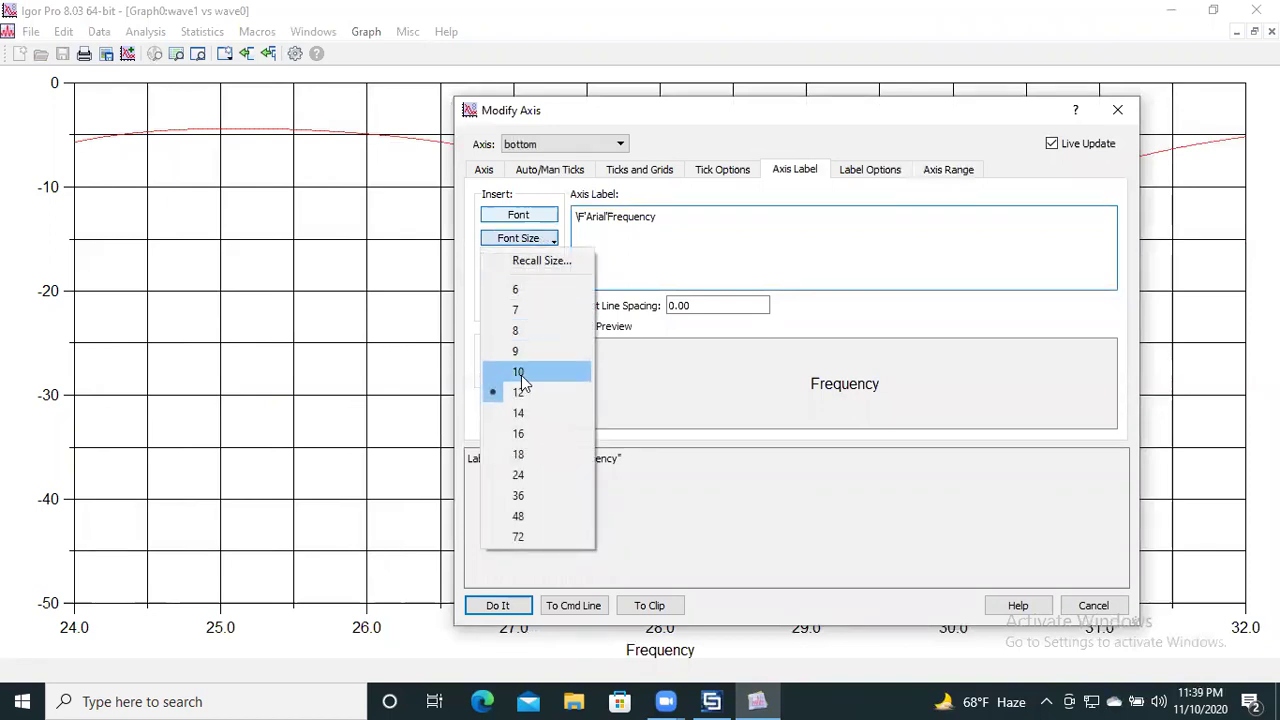
left_click(520, 413)
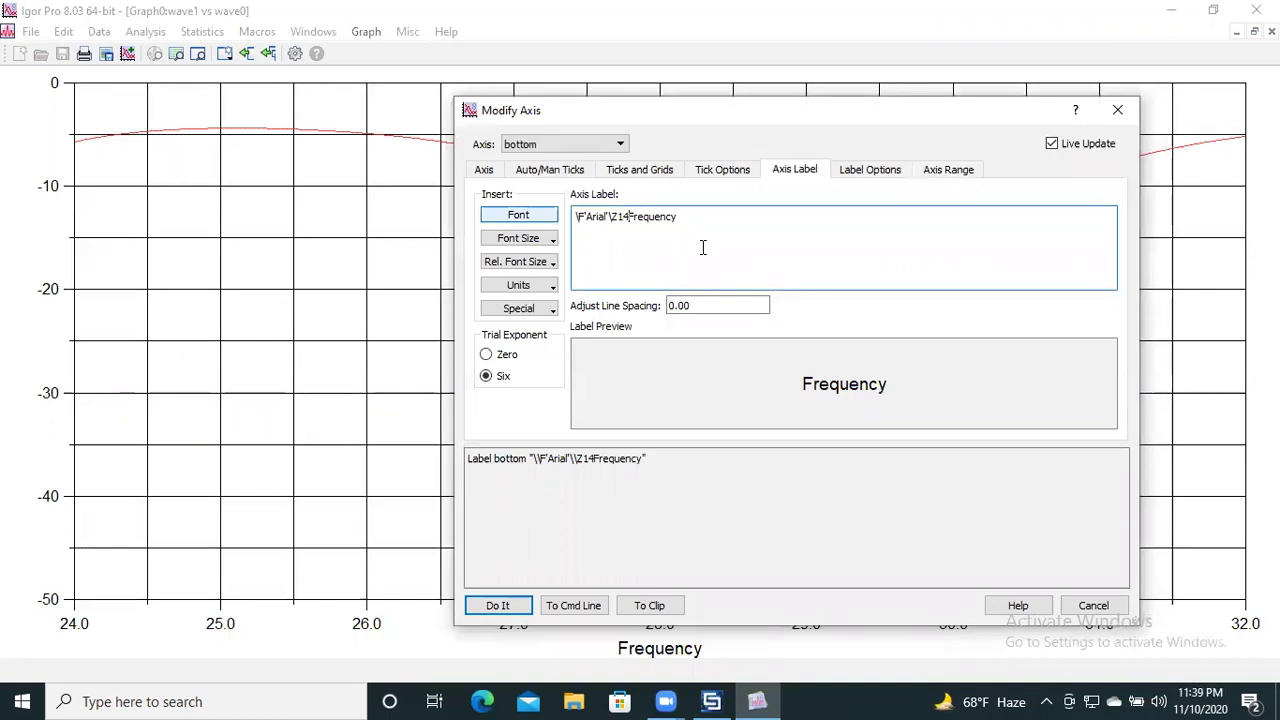
left_click(490, 608)
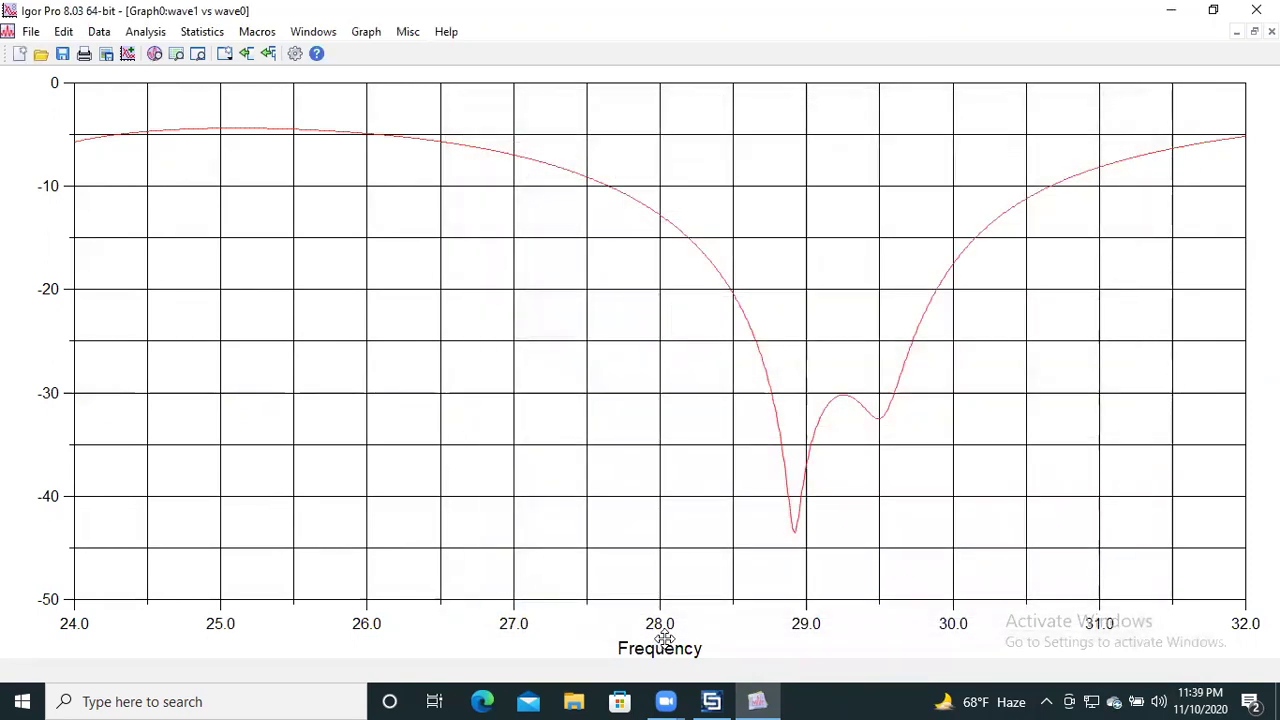
Label the left axis "Reflection Coefficient".
double_click(35, 244)
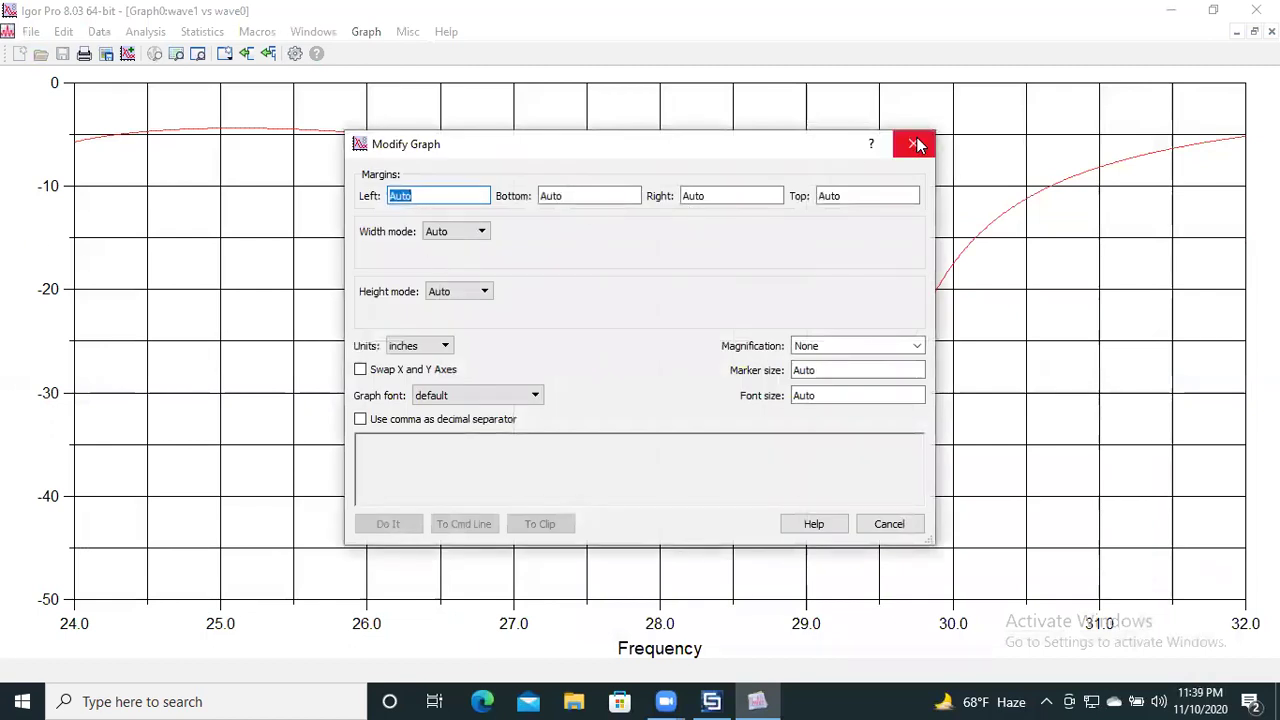
left_click(918, 145)
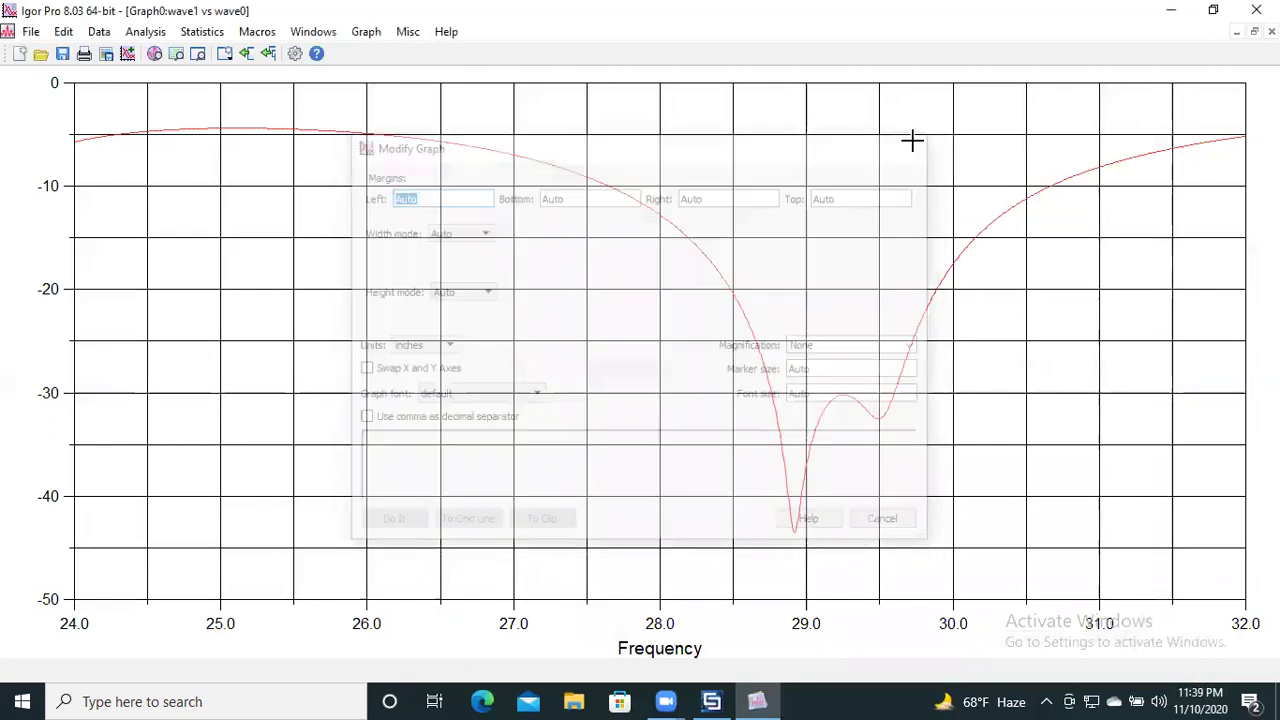
double_click(55, 403)
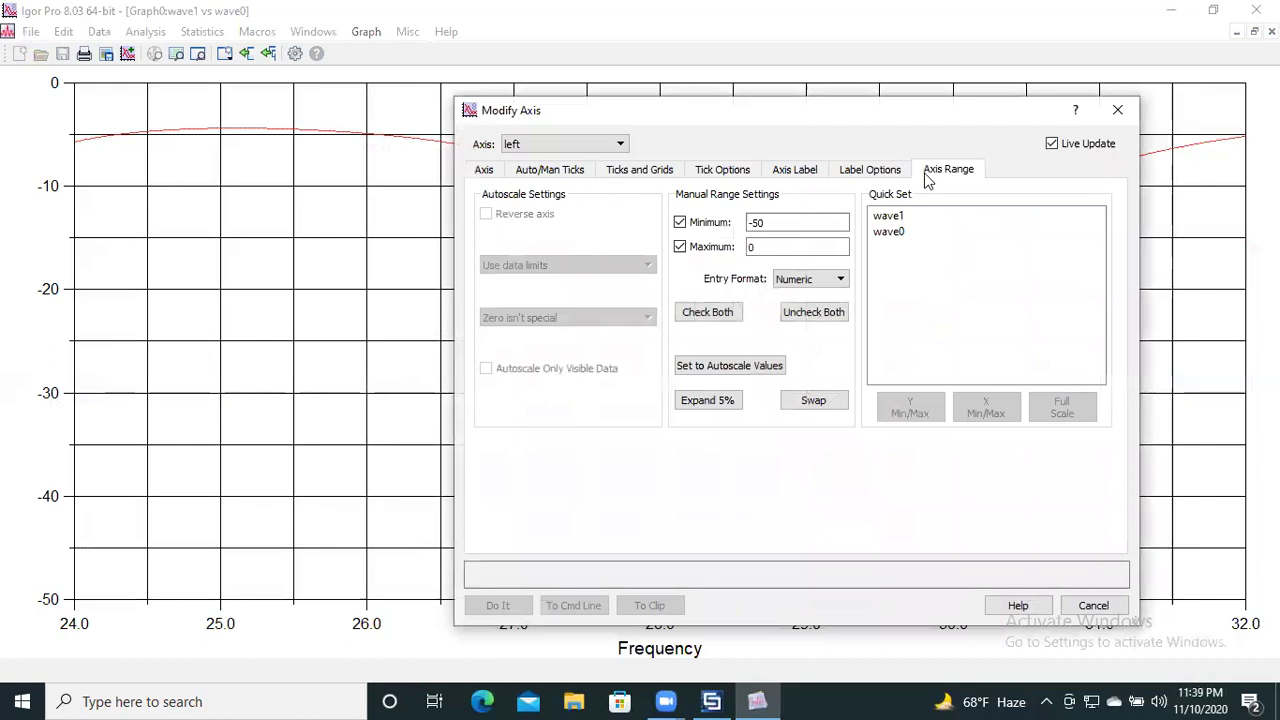
left_click(808, 170)
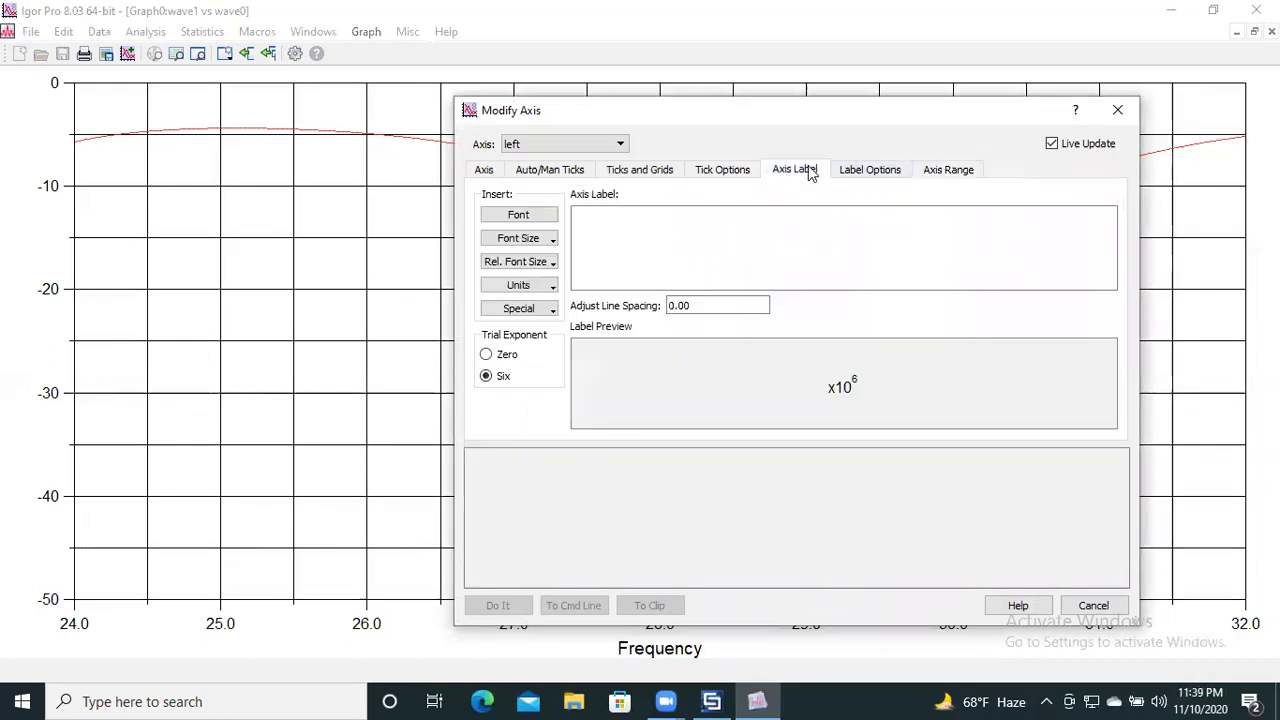
left_click(572, 144)
left_click(572, 144)
left_click(586, 215)
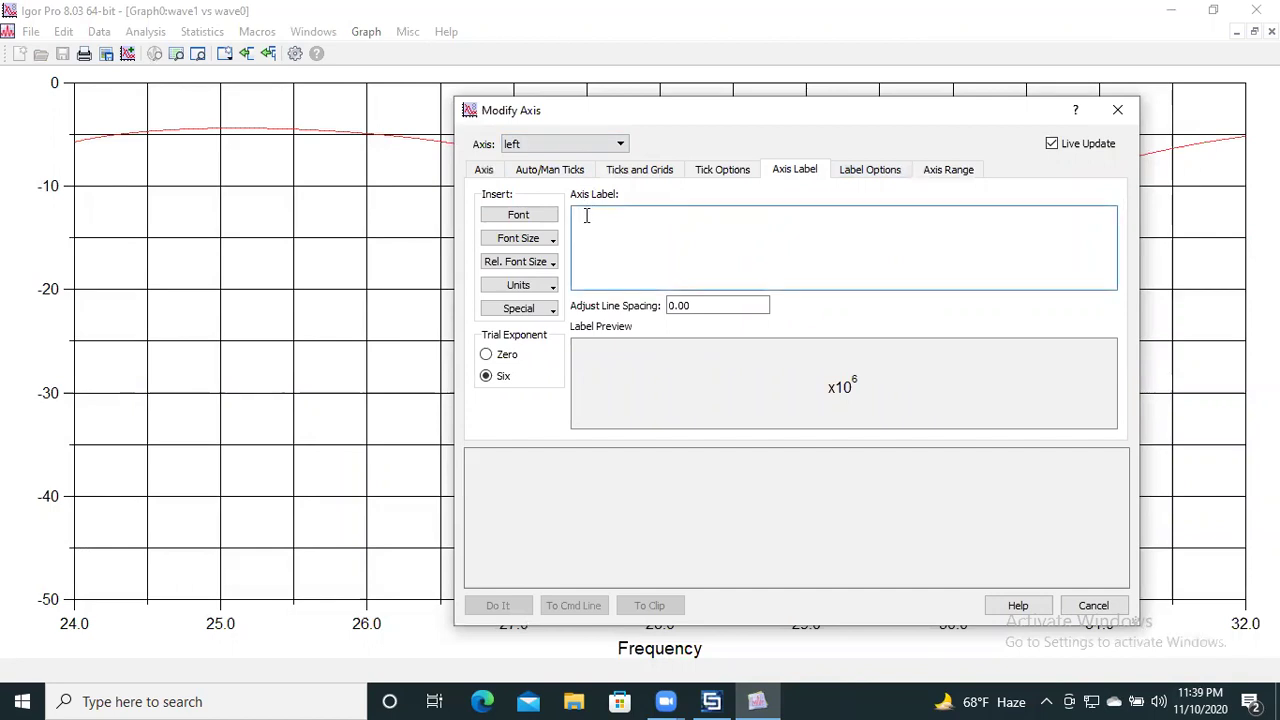
type("Reflection Coeefi")
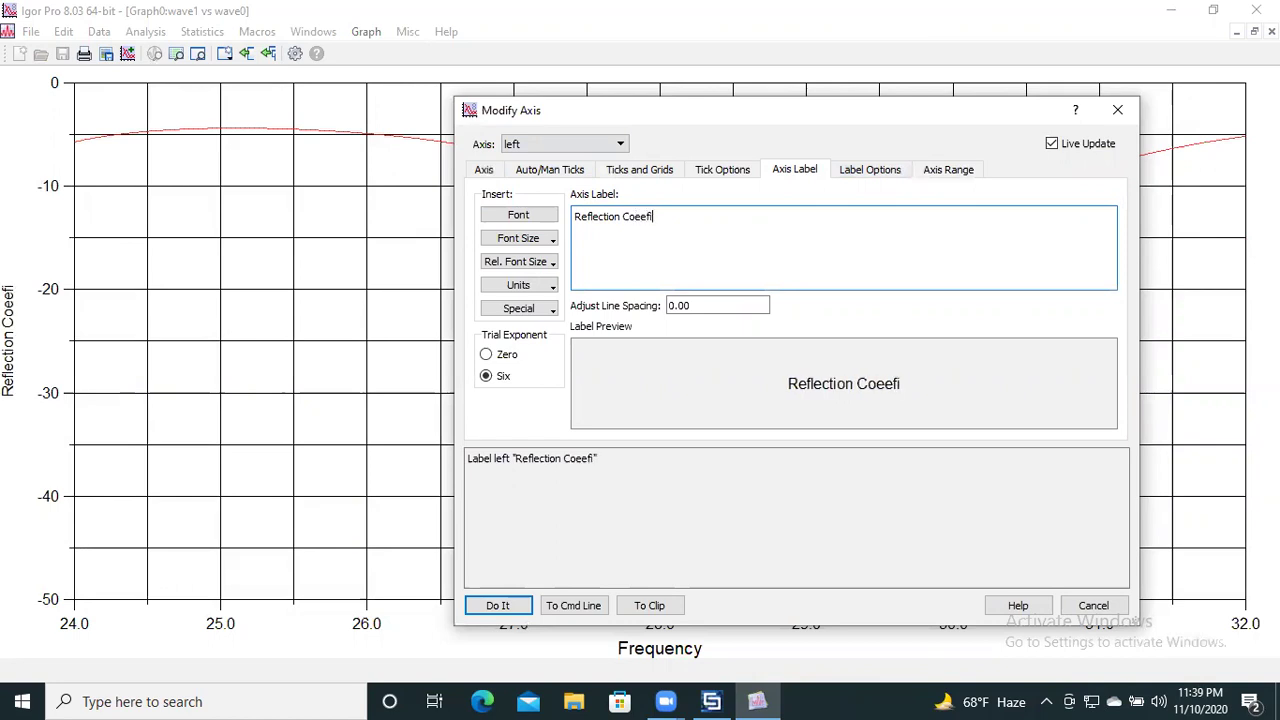
key("BackSpace")
key("BackSpace")
key("BackSpace")
type("fficient")
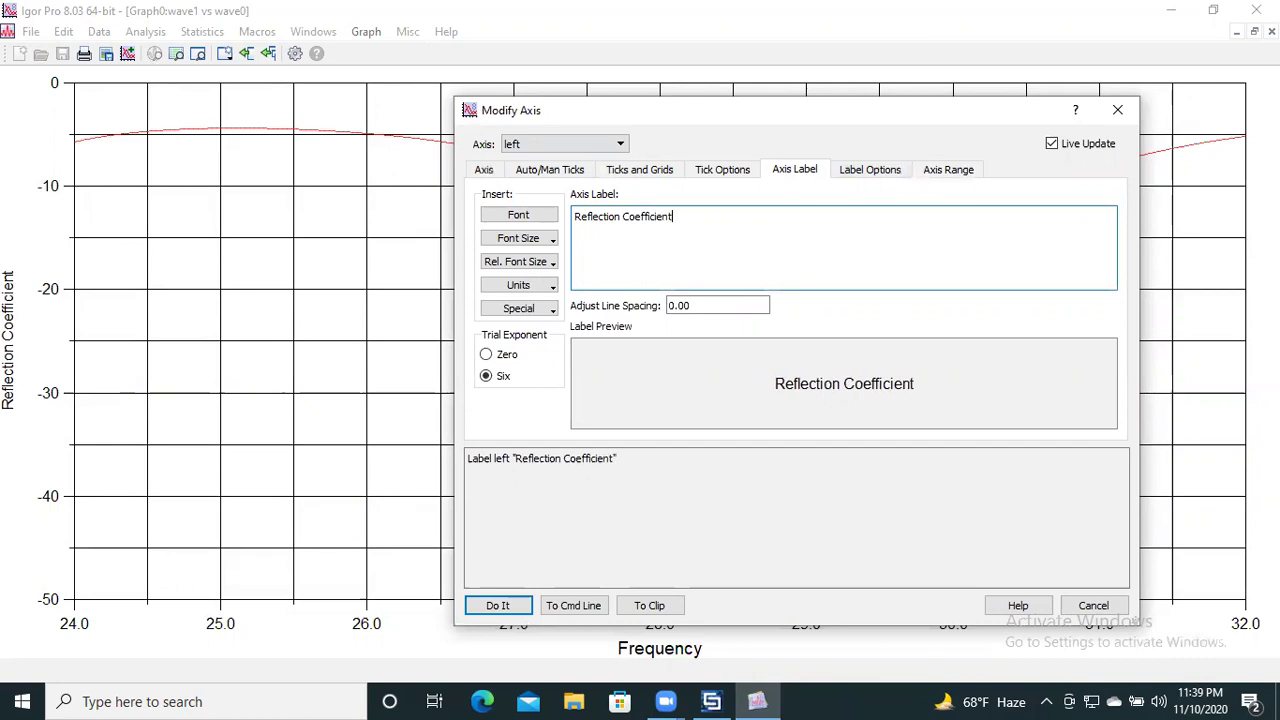
Try inserting a font size of 14 at the end of the left axis label text.
left_click(540, 241)
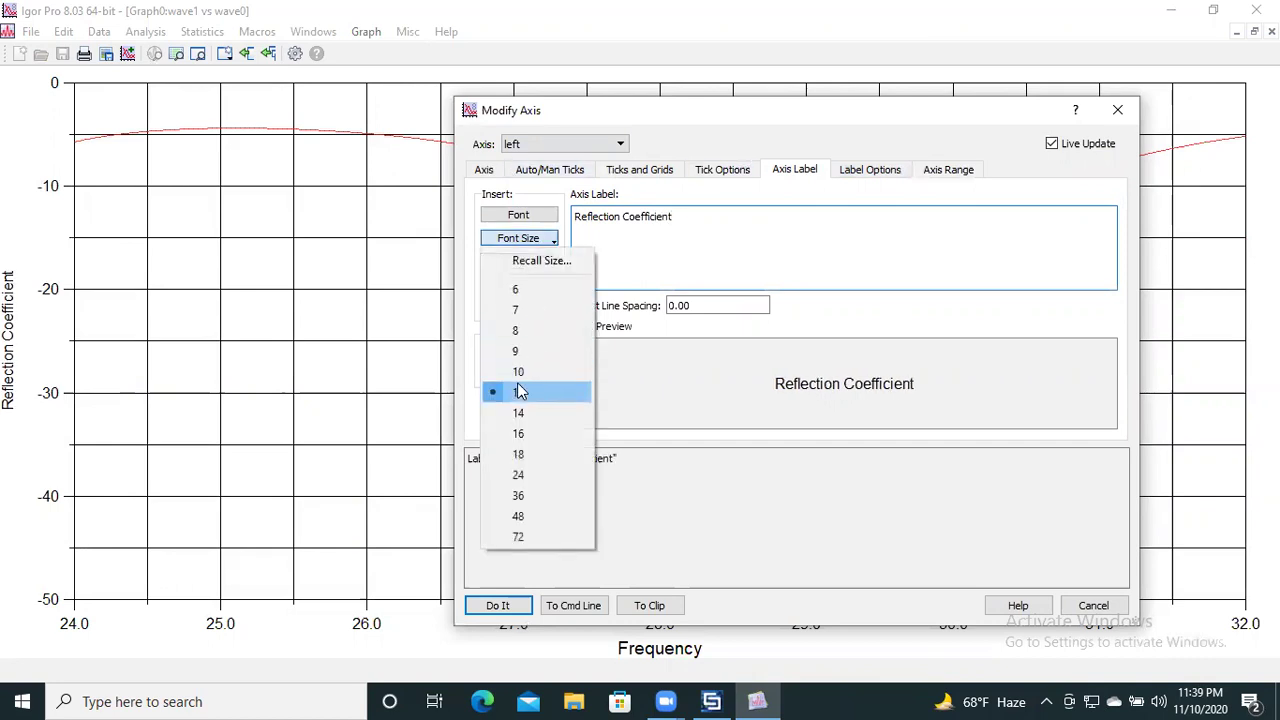
left_click(519, 413)
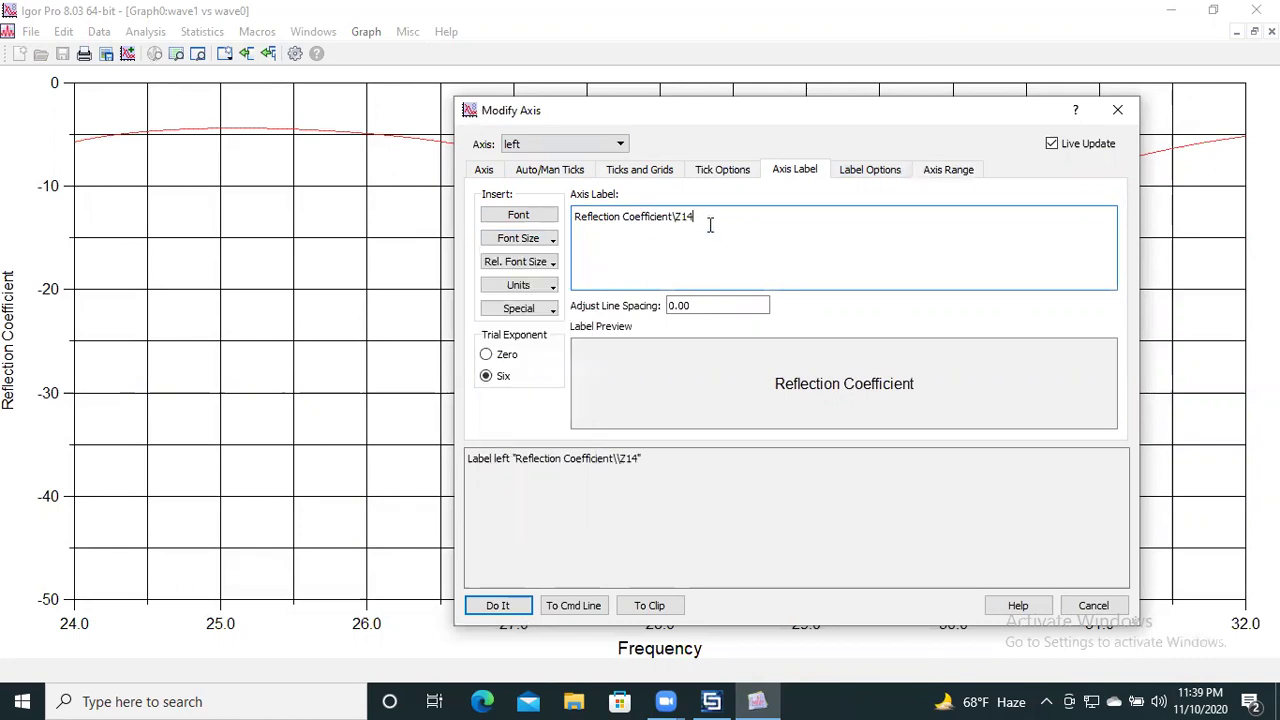
key("BackSpace")
key("BackSpace")
key("BackSpace")
key("BackSpace")
Set font size 14 at the start of the left axis label and apply it to the graph.
left_click(575, 218)
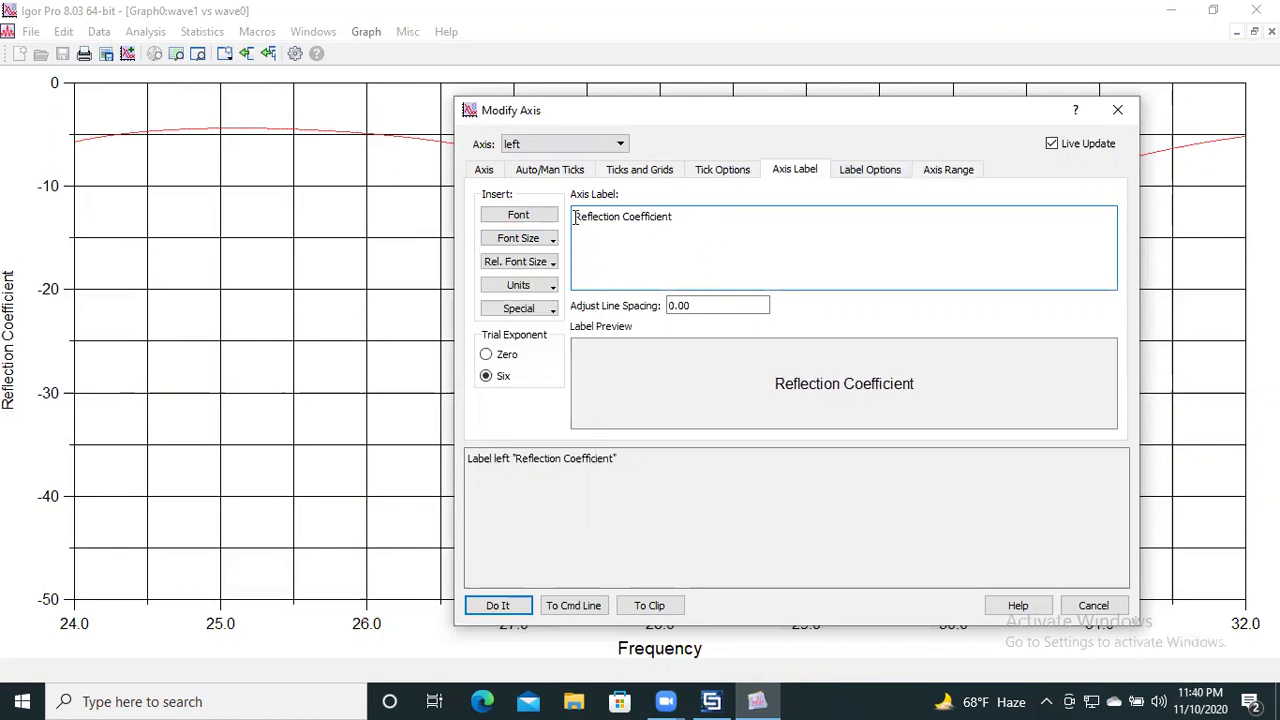
left_click(530, 240)
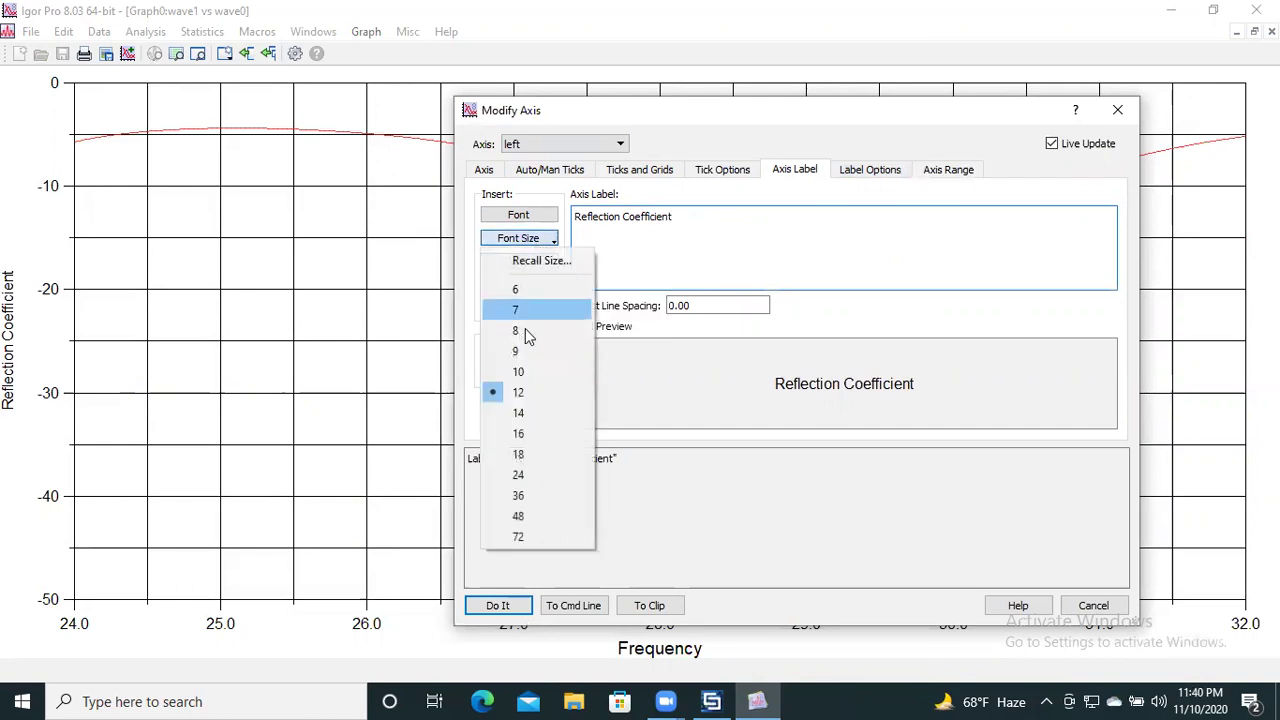
left_click(521, 414)
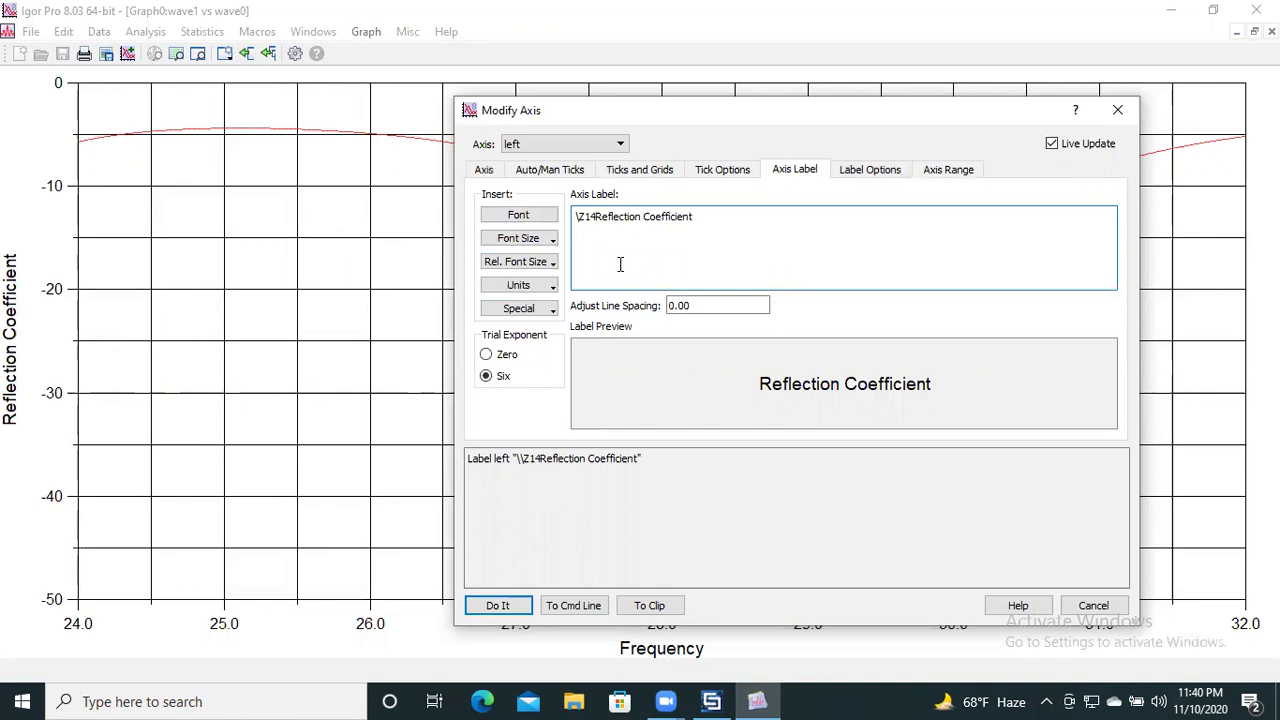
left_click(532, 219)
left_click(688, 236)
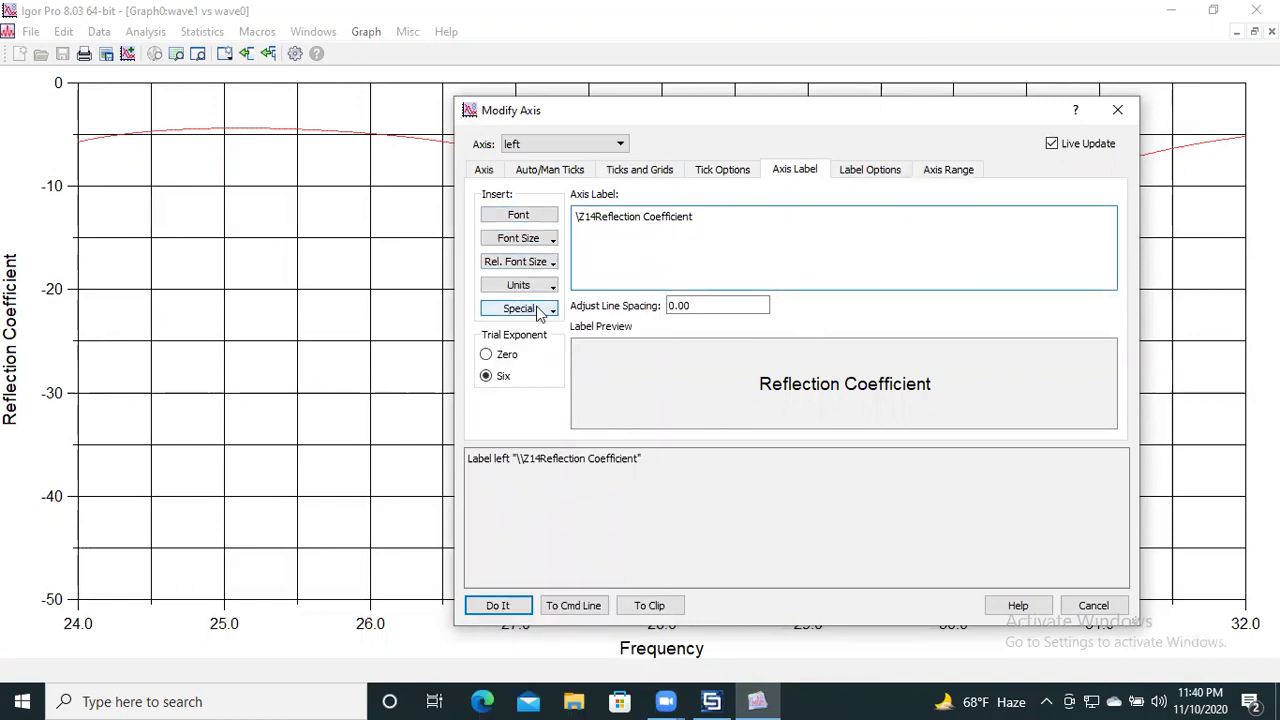
left_click(540, 310)
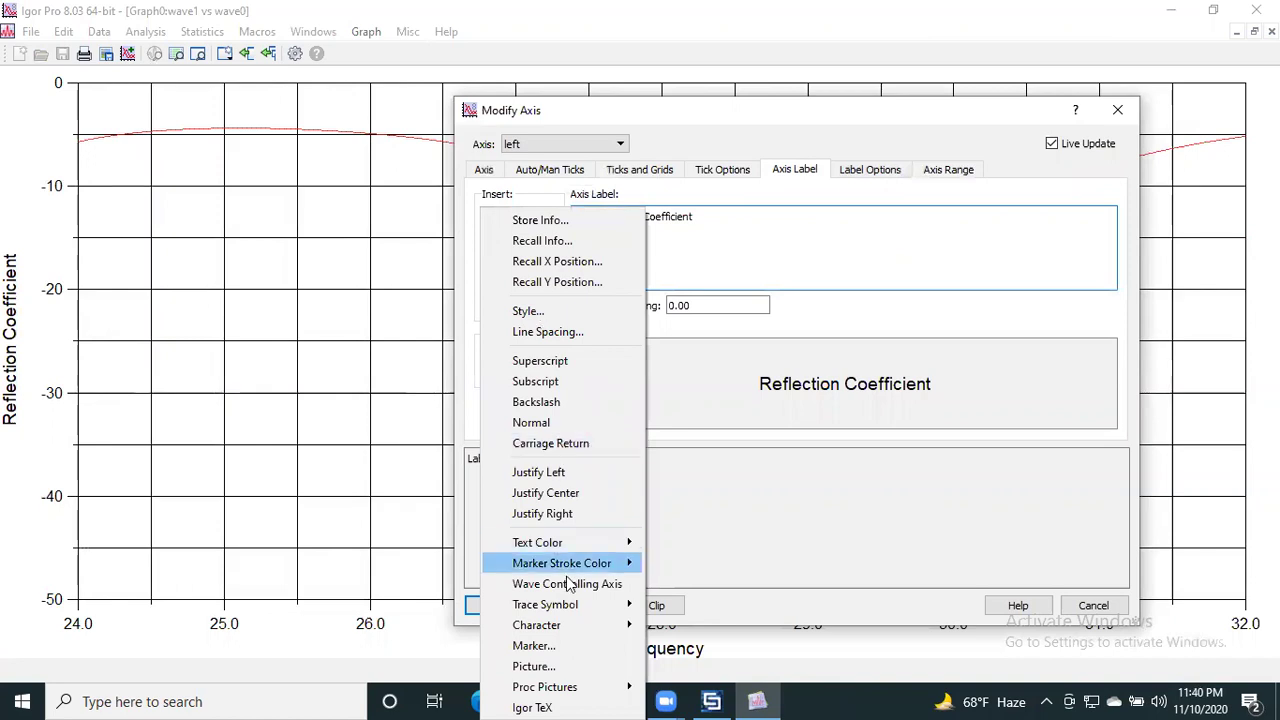
left_click(815, 235)
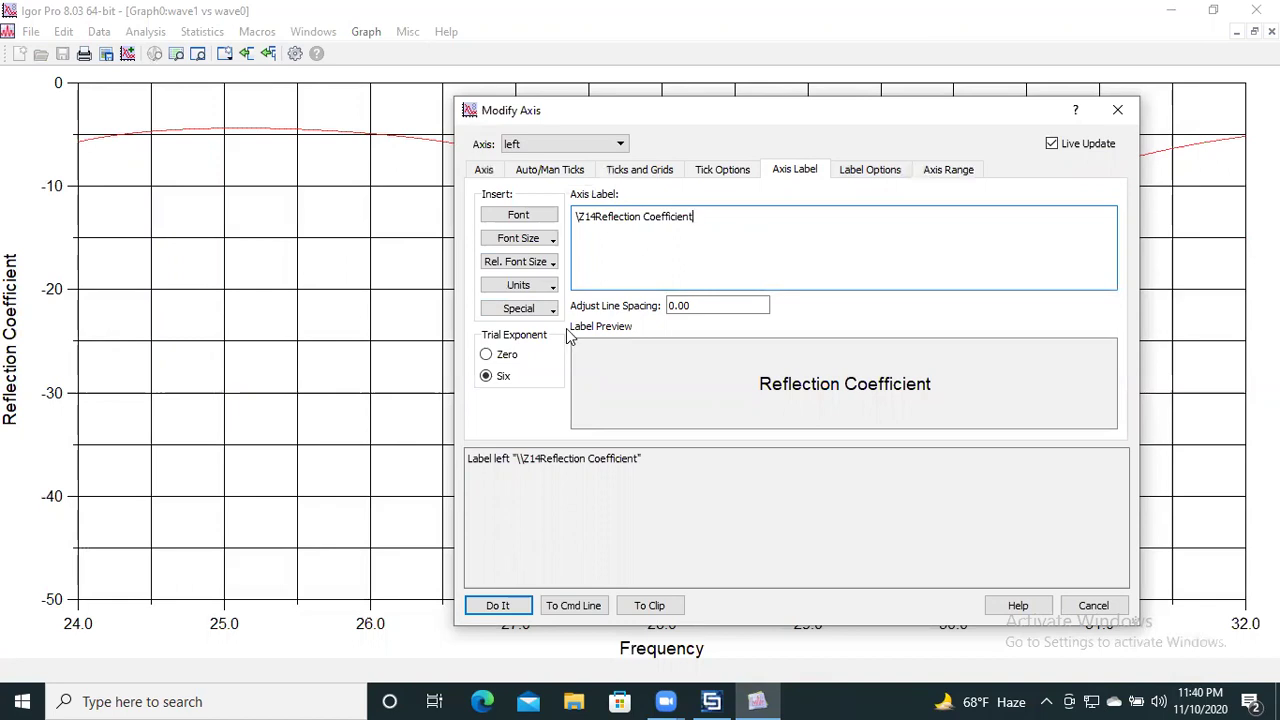
left_click(497, 605)
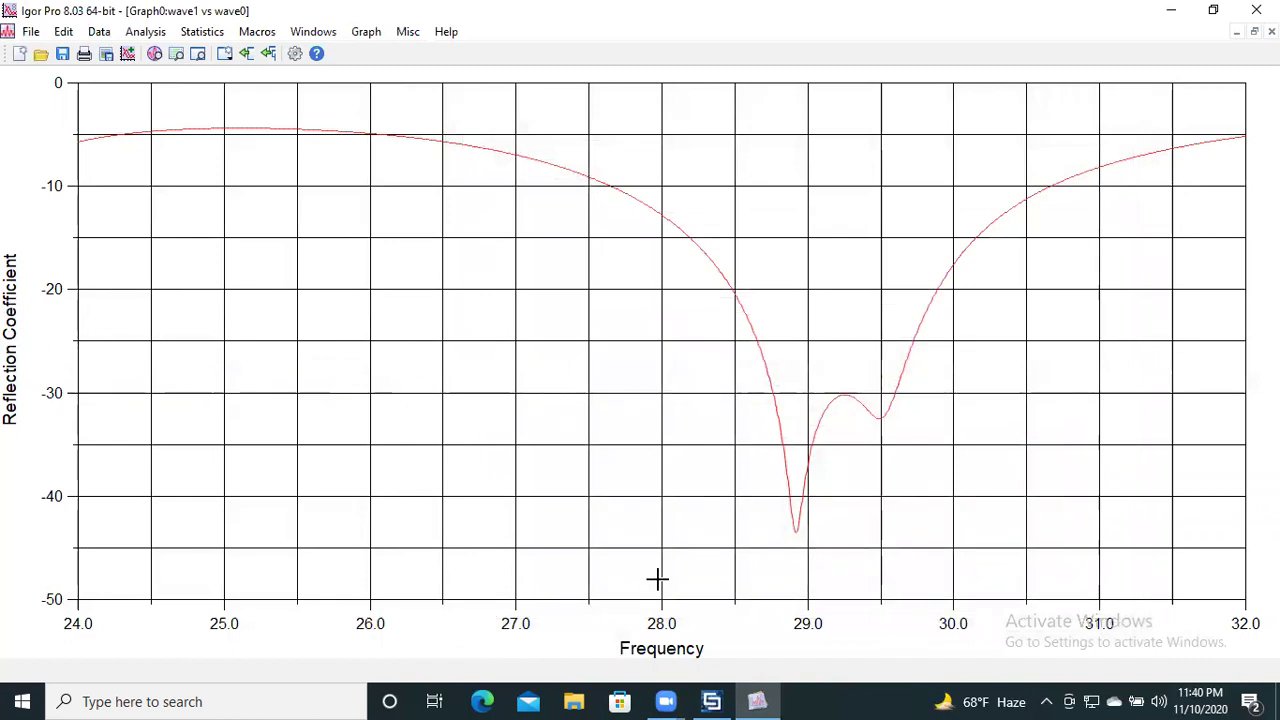
Set the wave1 trace's line size to 2, keeping the lines-between-points mode, and apply it.
double_click(760, 346)
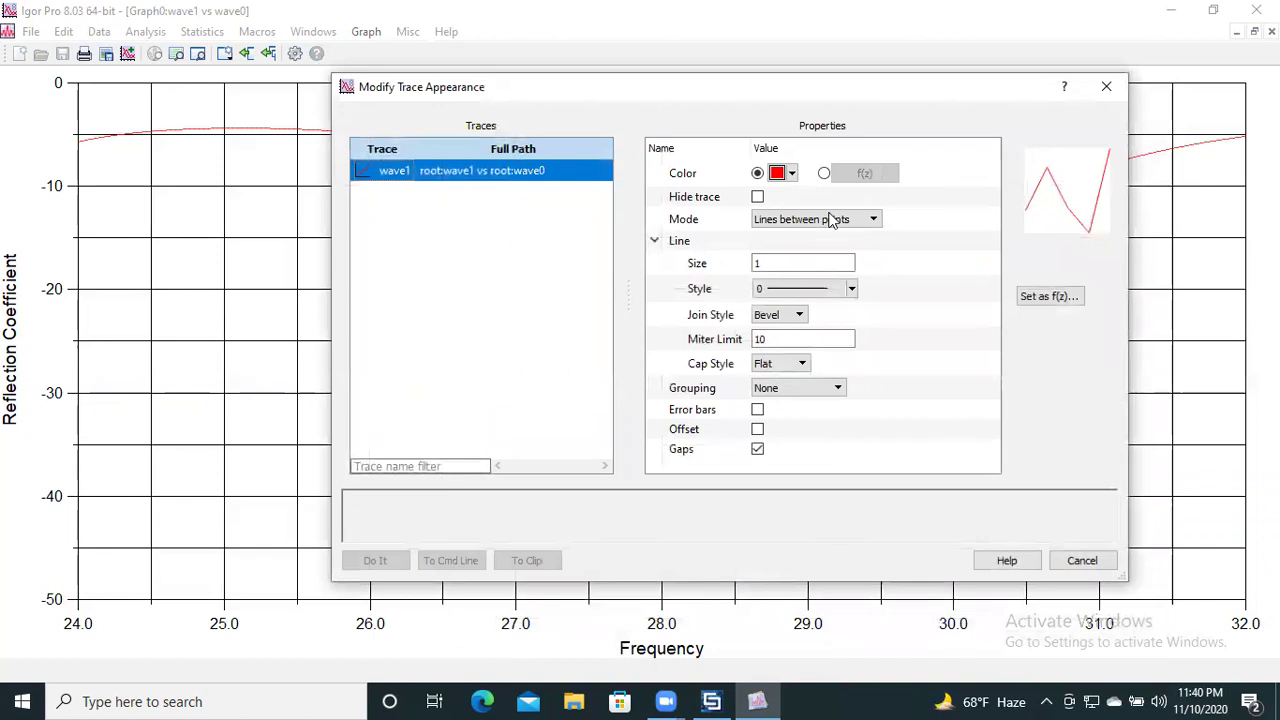
left_click(792, 173)
key("Escape")
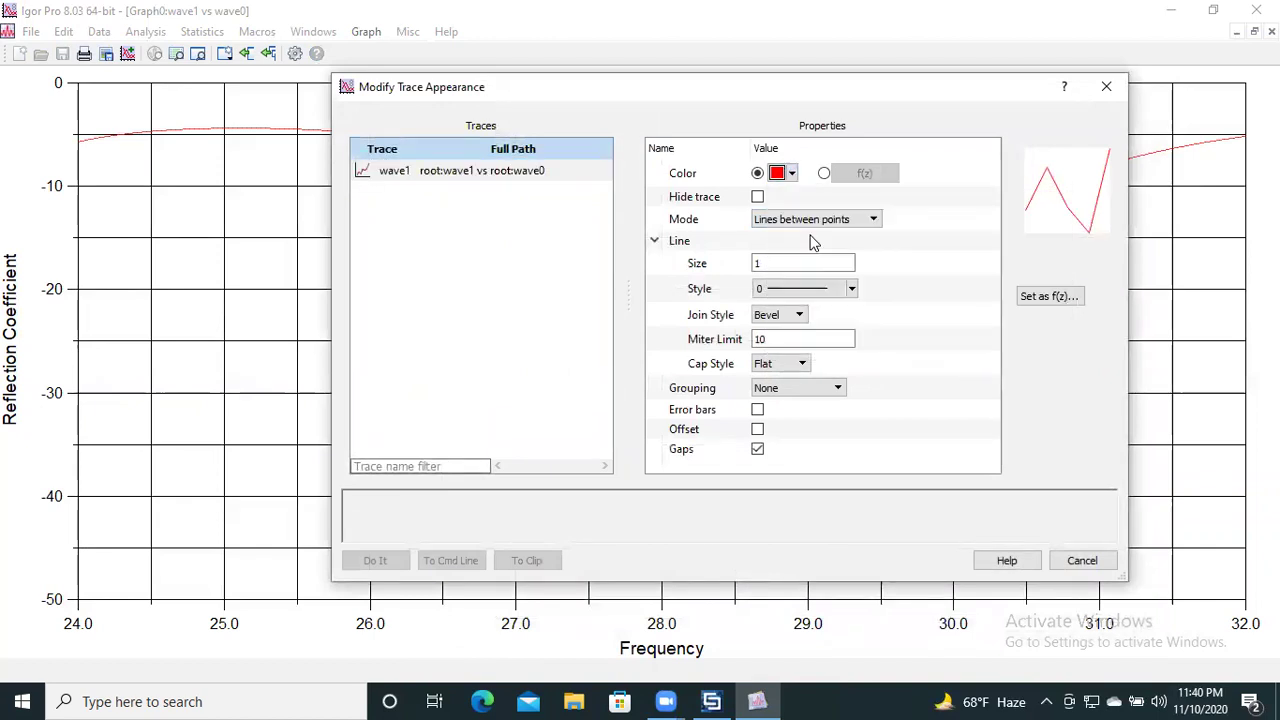
left_click(872, 221)
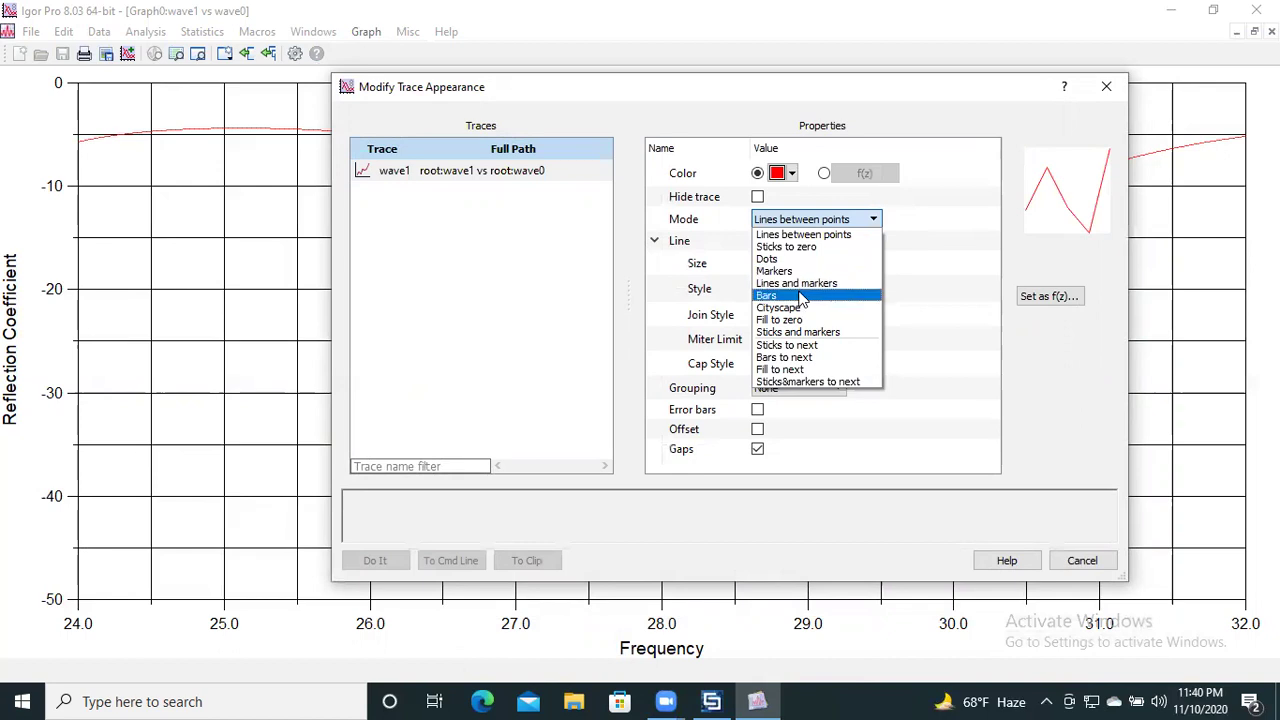
left_click(946, 217)
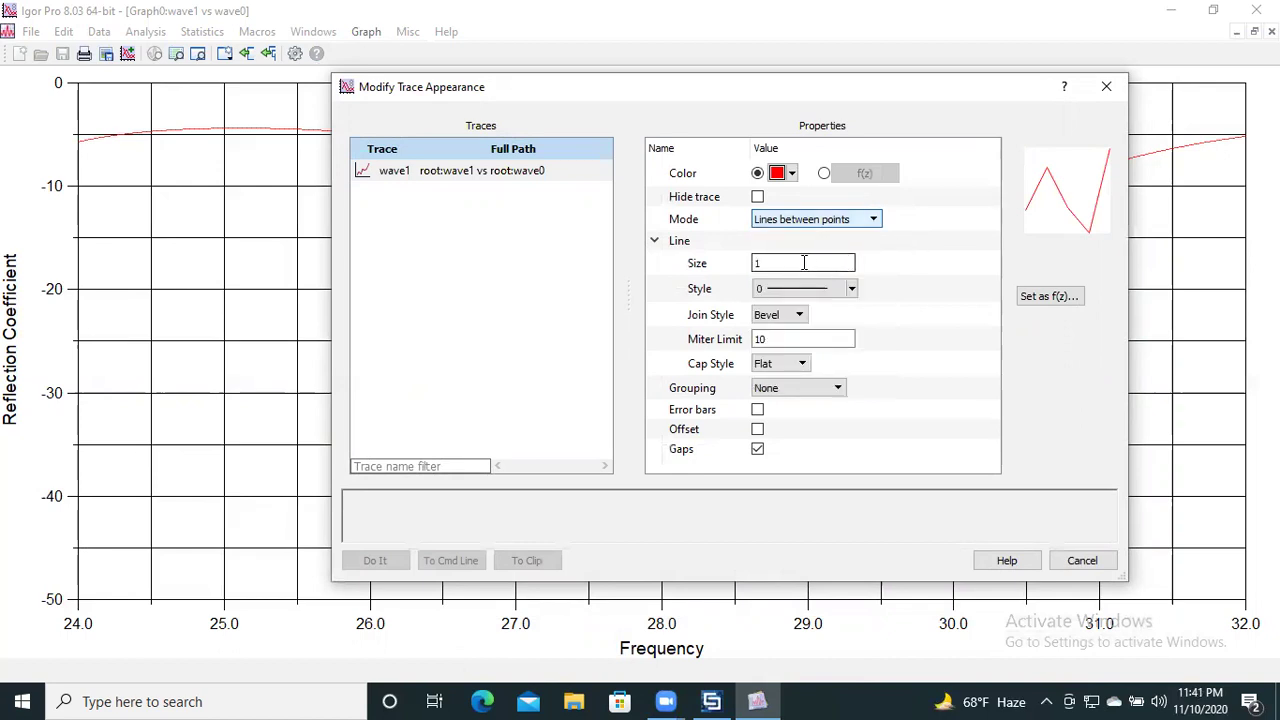
key("BackSpace")
type("2")
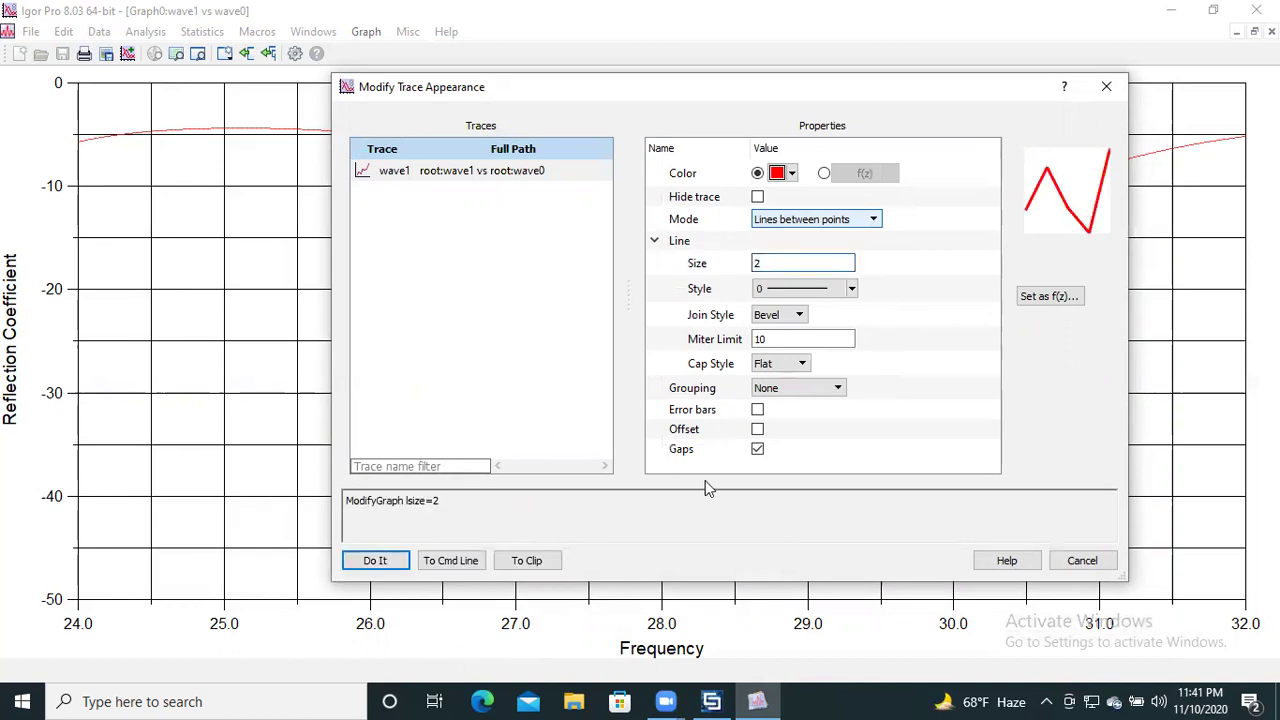
left_click(375, 560)
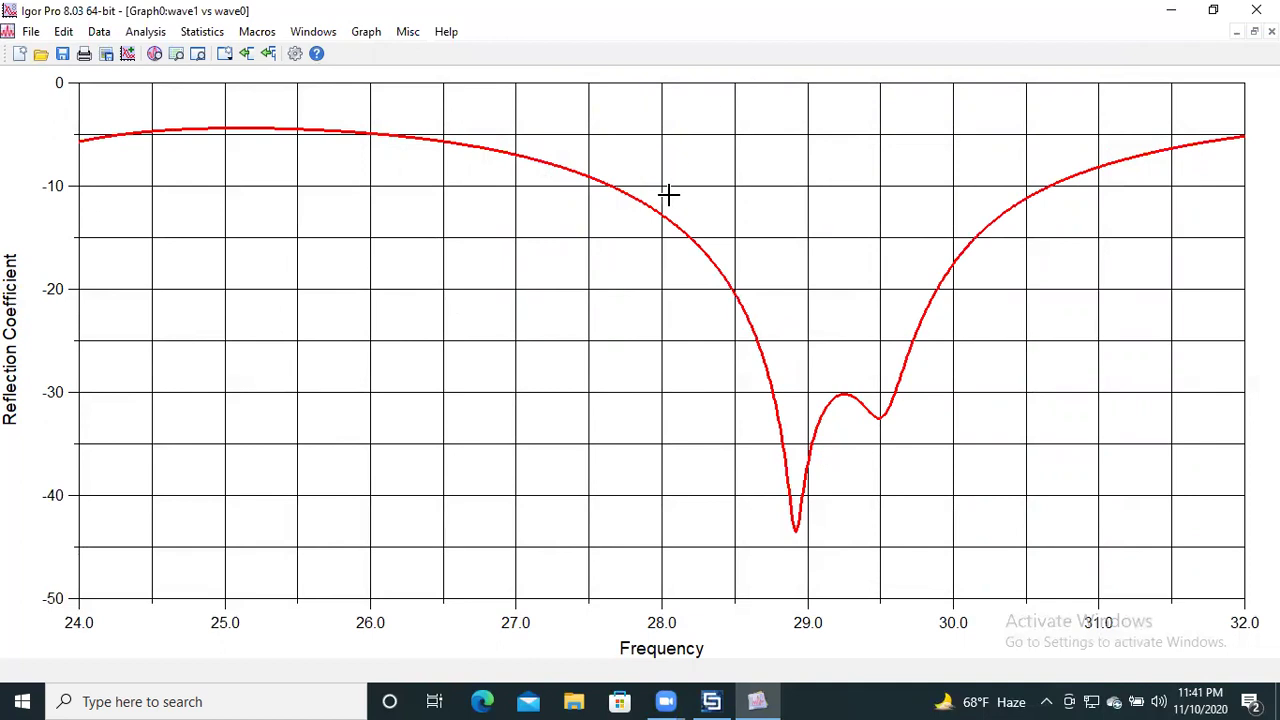
Add a text box annotation reading "Reflection coefficient for Antenna 1" and place it at the plot's upper edge, near the middle.
right_click(788, 184)
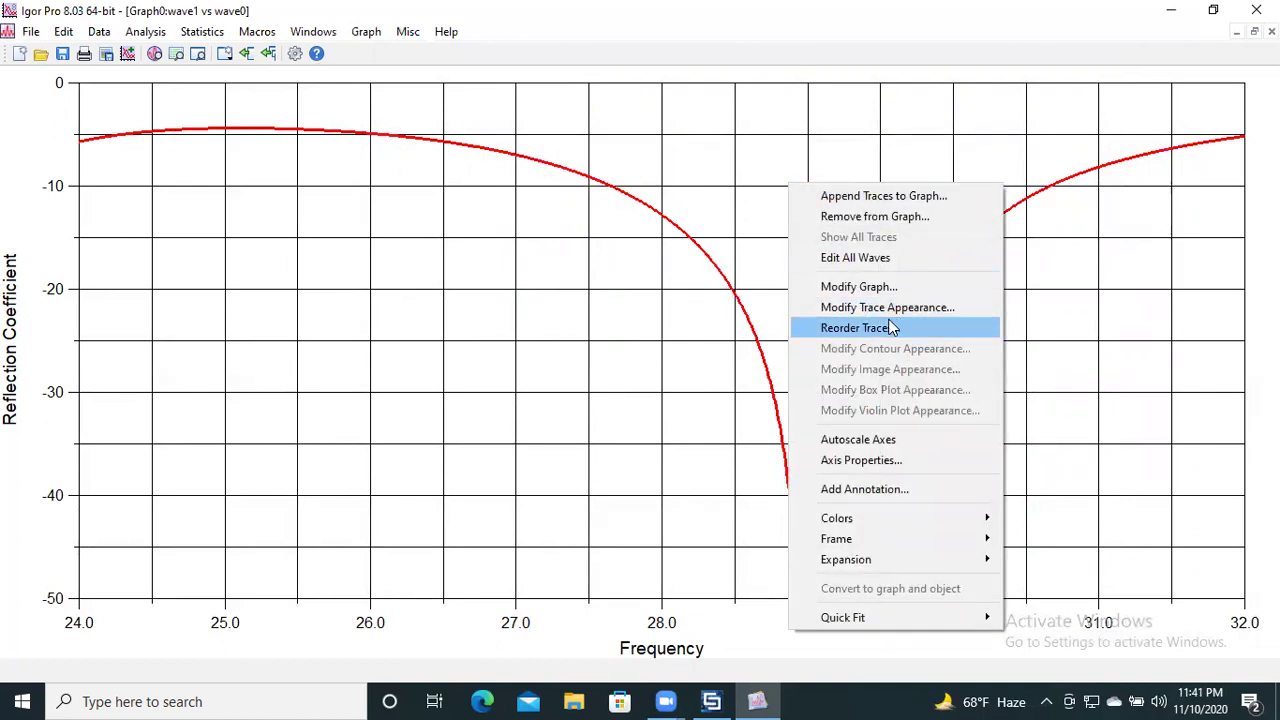
left_click(864, 490)
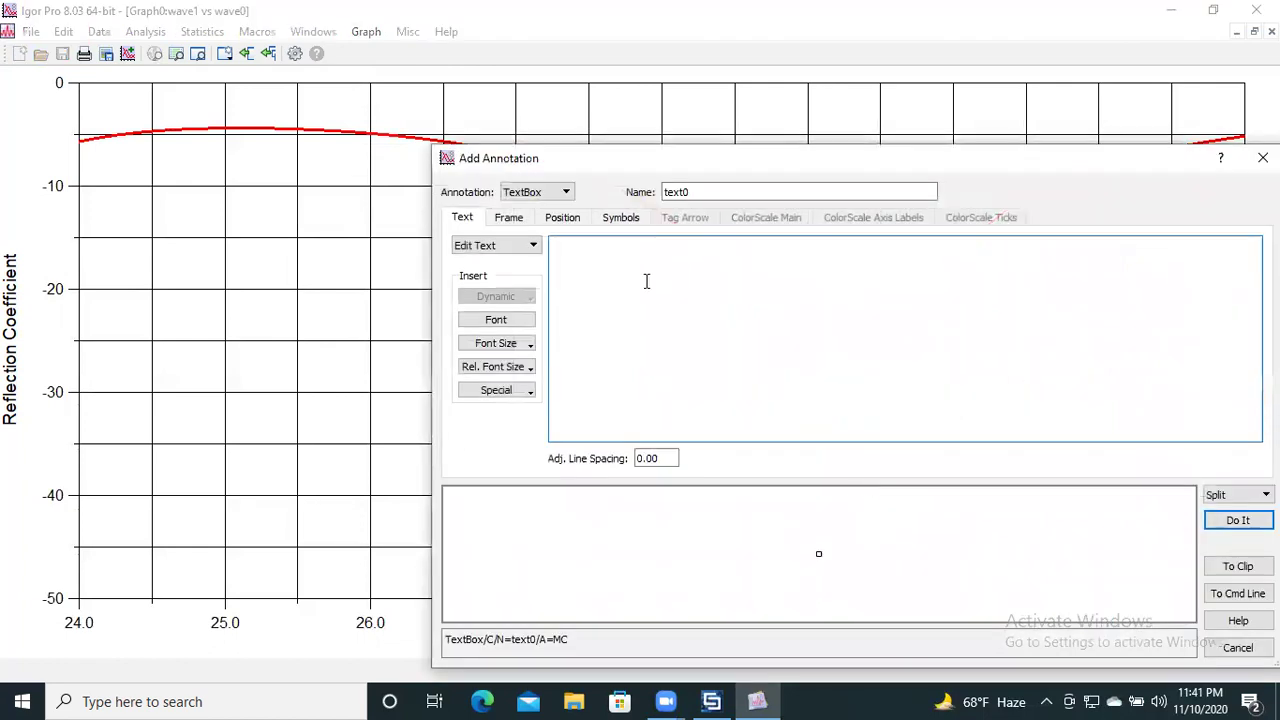
type("Reflectio")
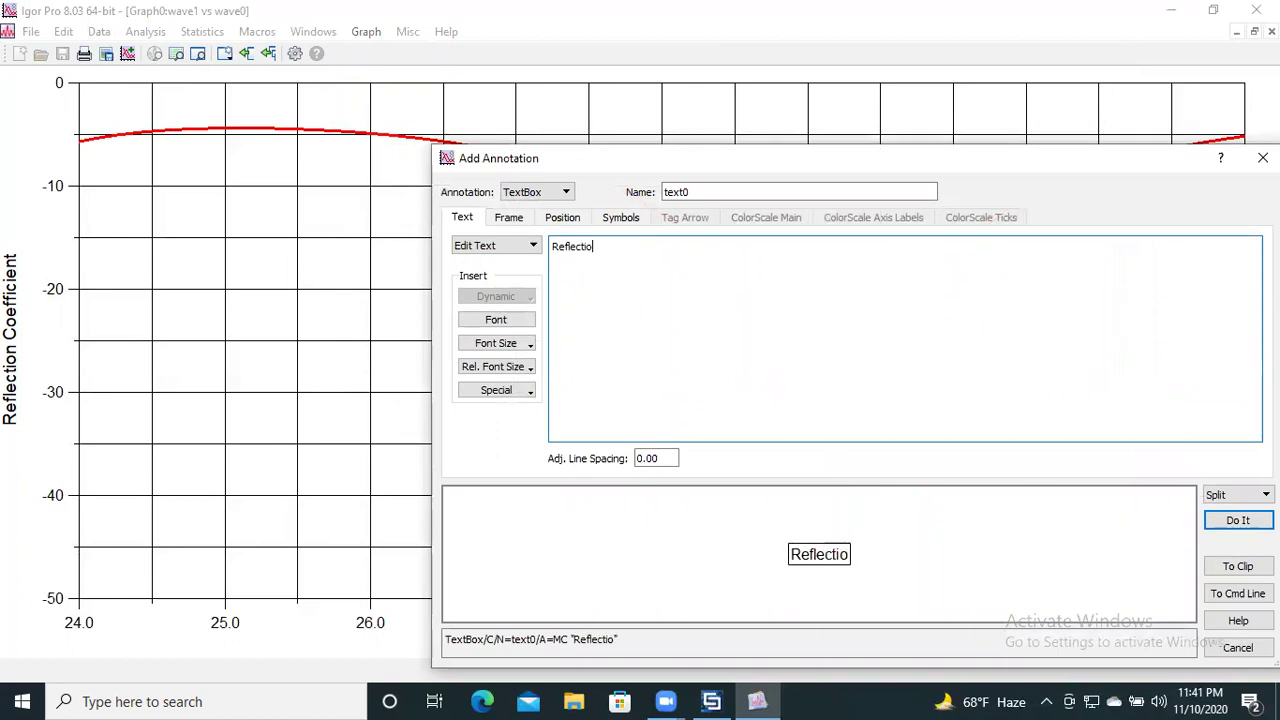
type("n coef")
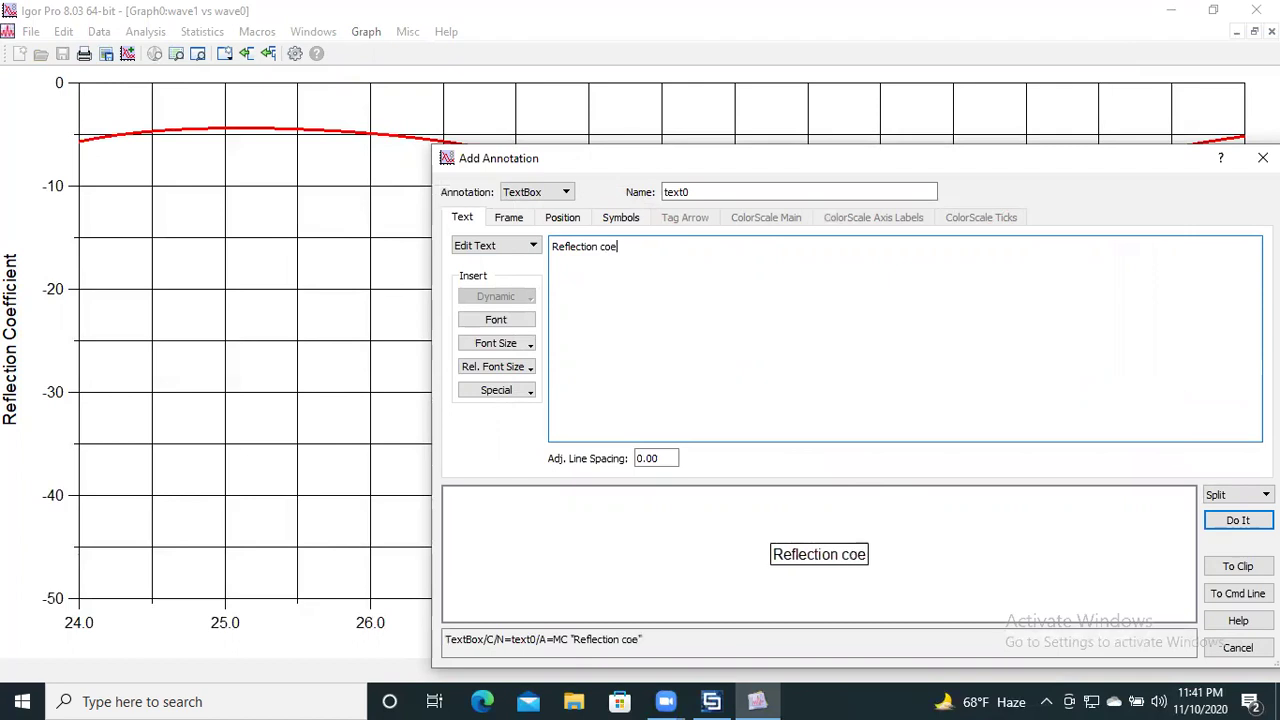
key("BackSpace")
type("e")
key("BackSpace")
key("BackSpace")
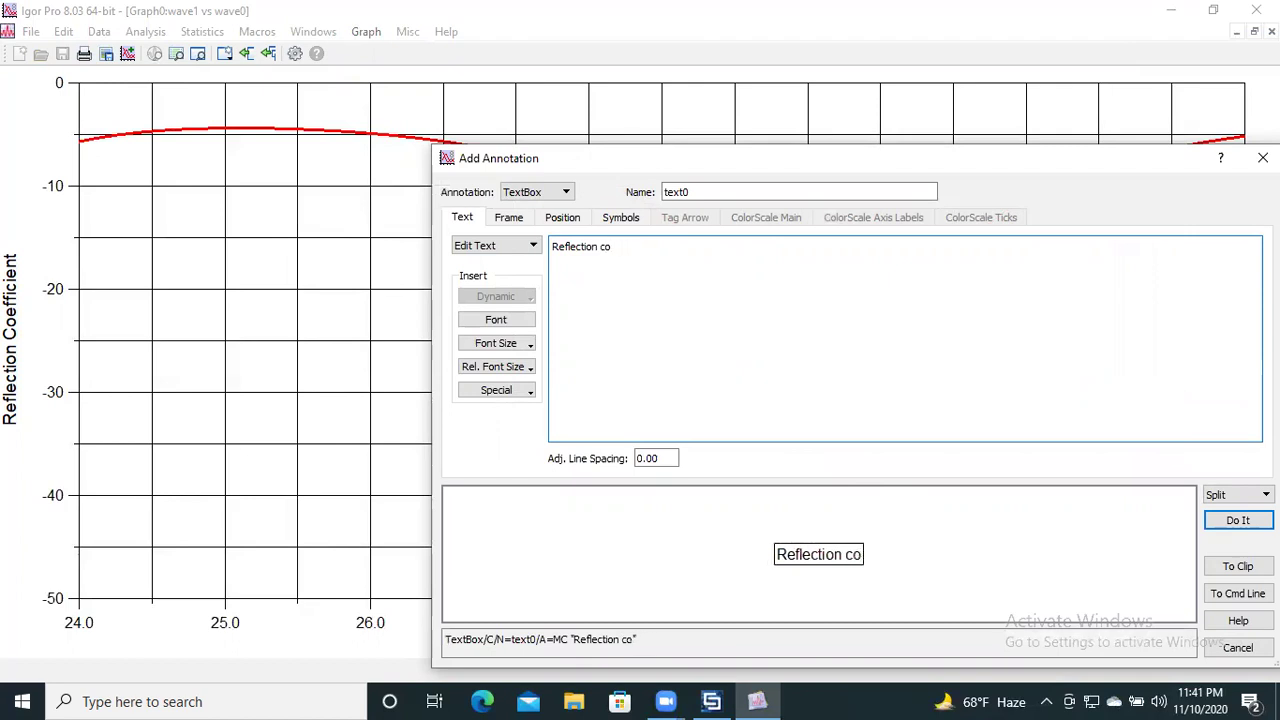
type("effici")
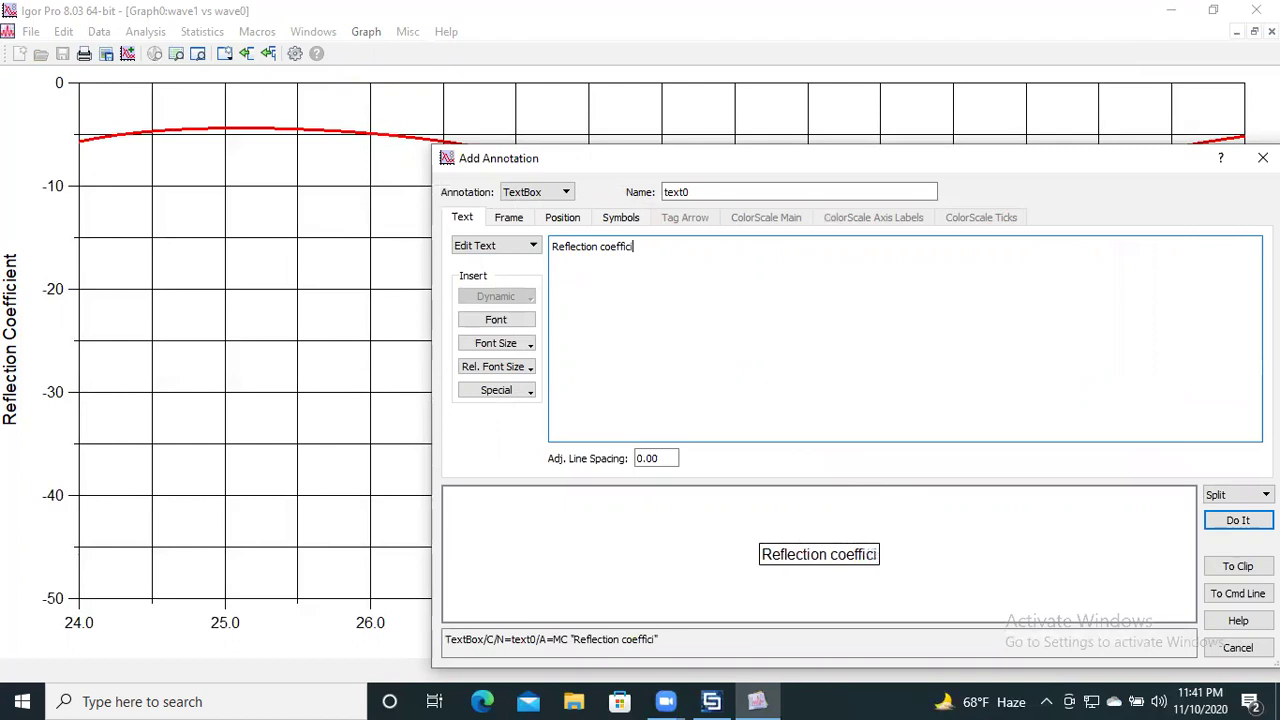
type("ent ")
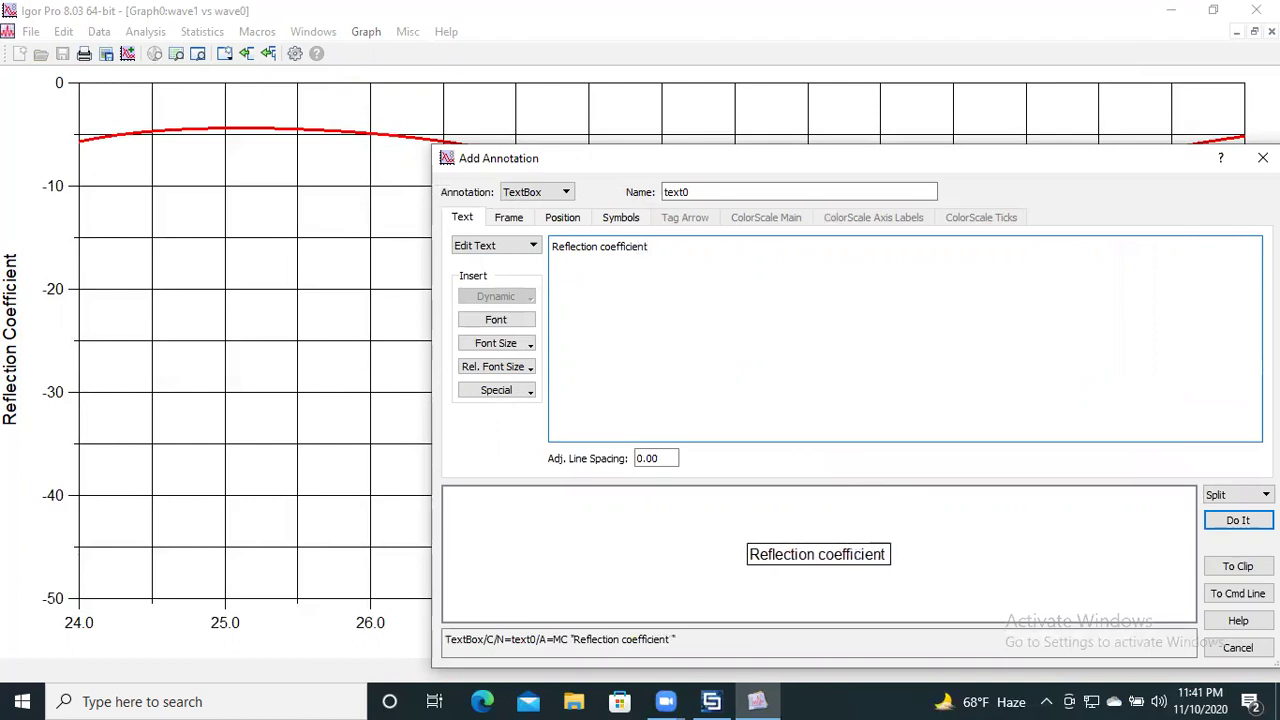
type("for ")
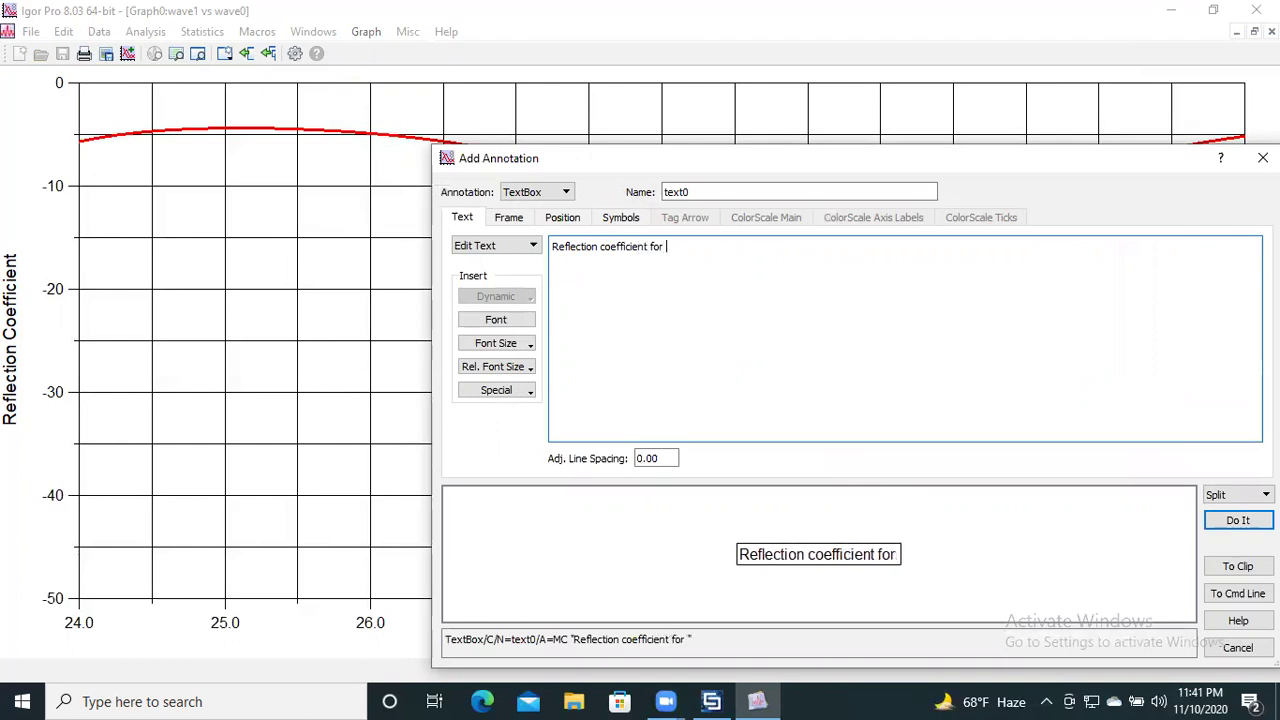
type("Antenna")
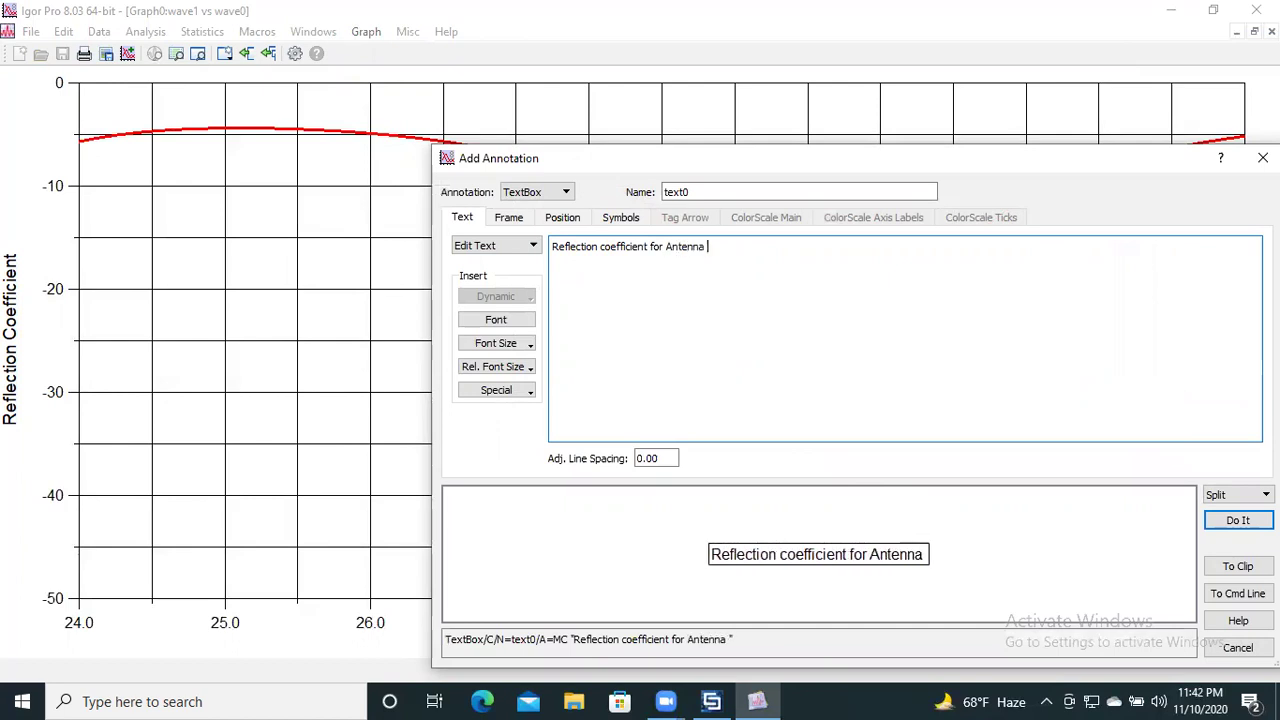
type(" 1")
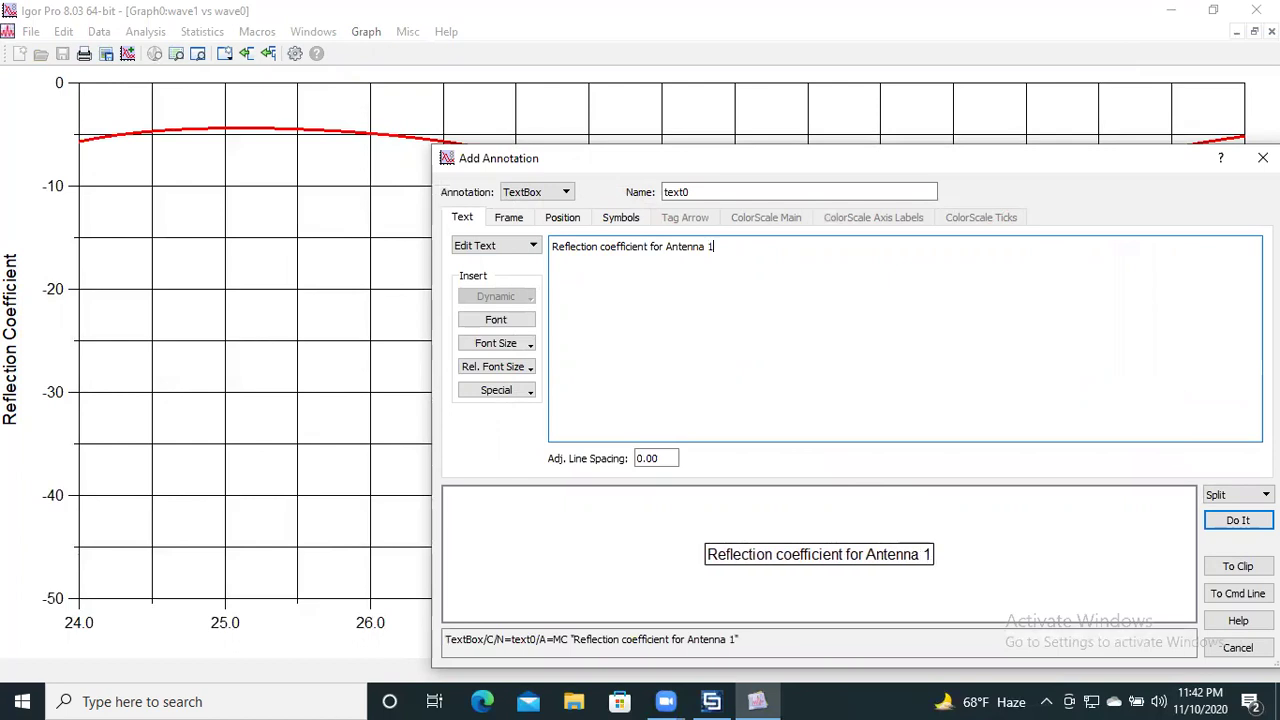
left_click(1237, 520)
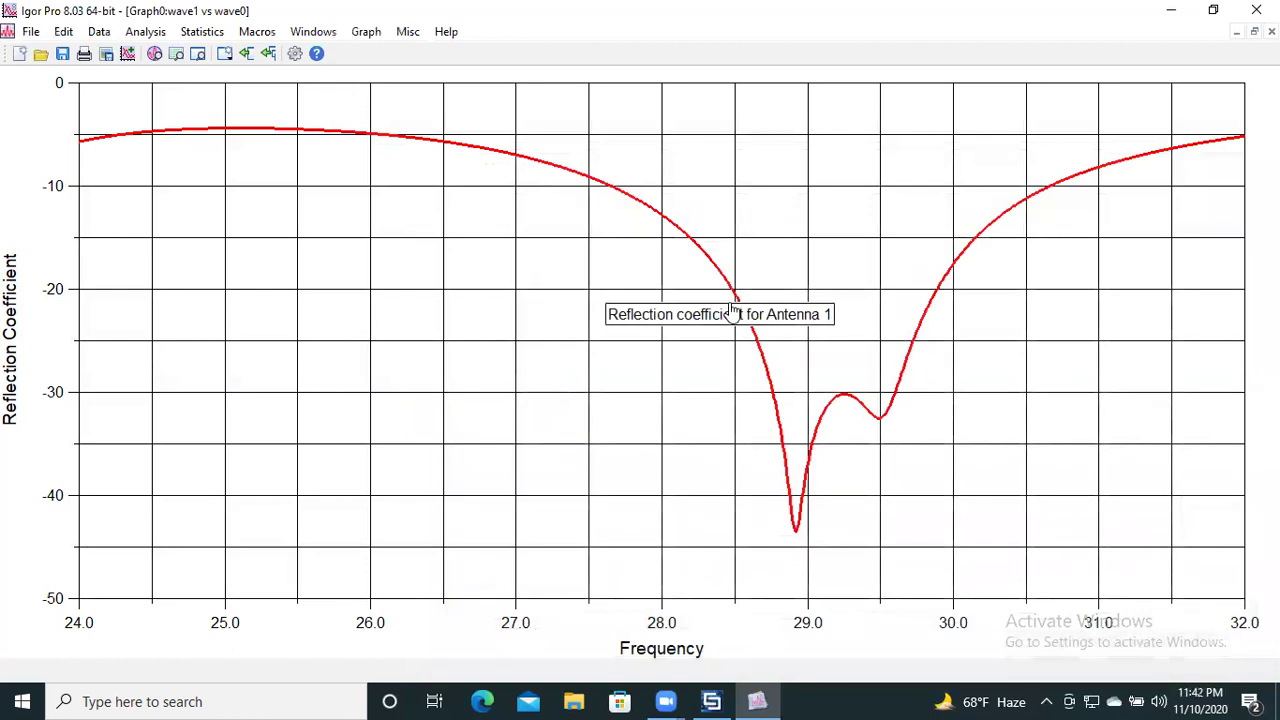
mouse_move(733, 313)
left_mouse_down()
mouse_move(763, 155)
mouse_move(700, 72)
left_mouse_up()
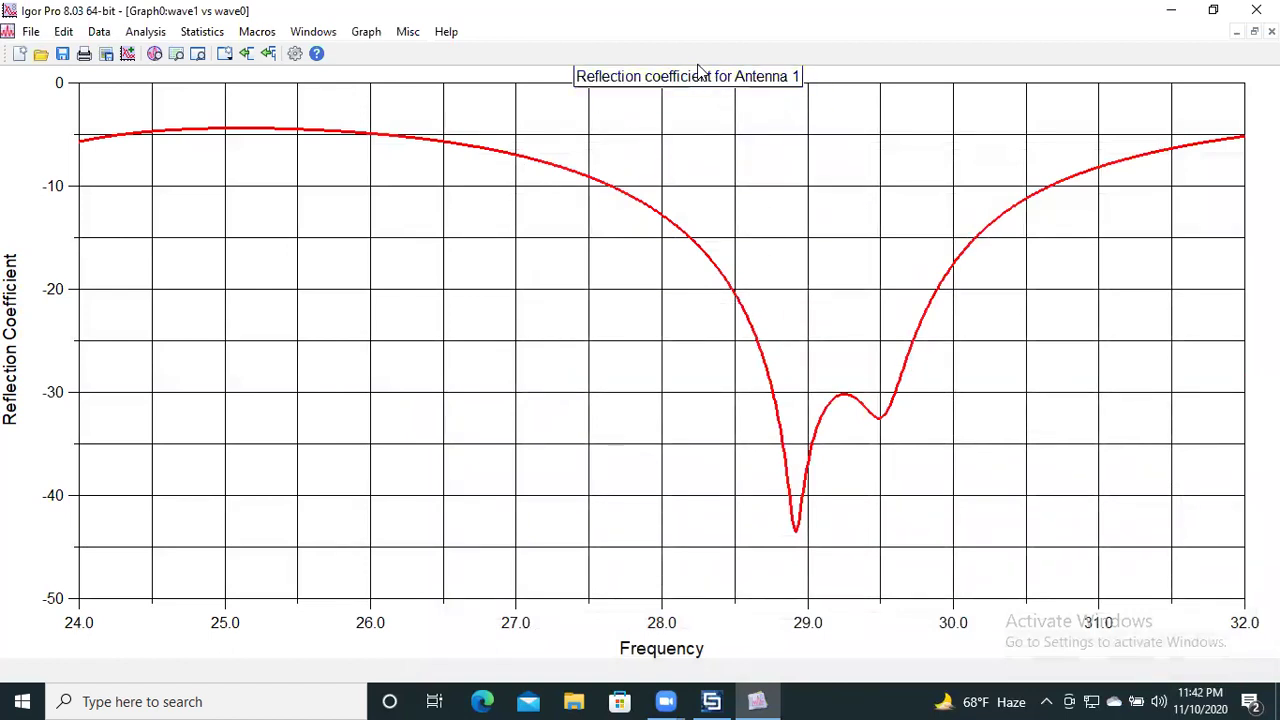
Set the graph's top margin to 0.56 inches and apply it.
double_click(828, 83)
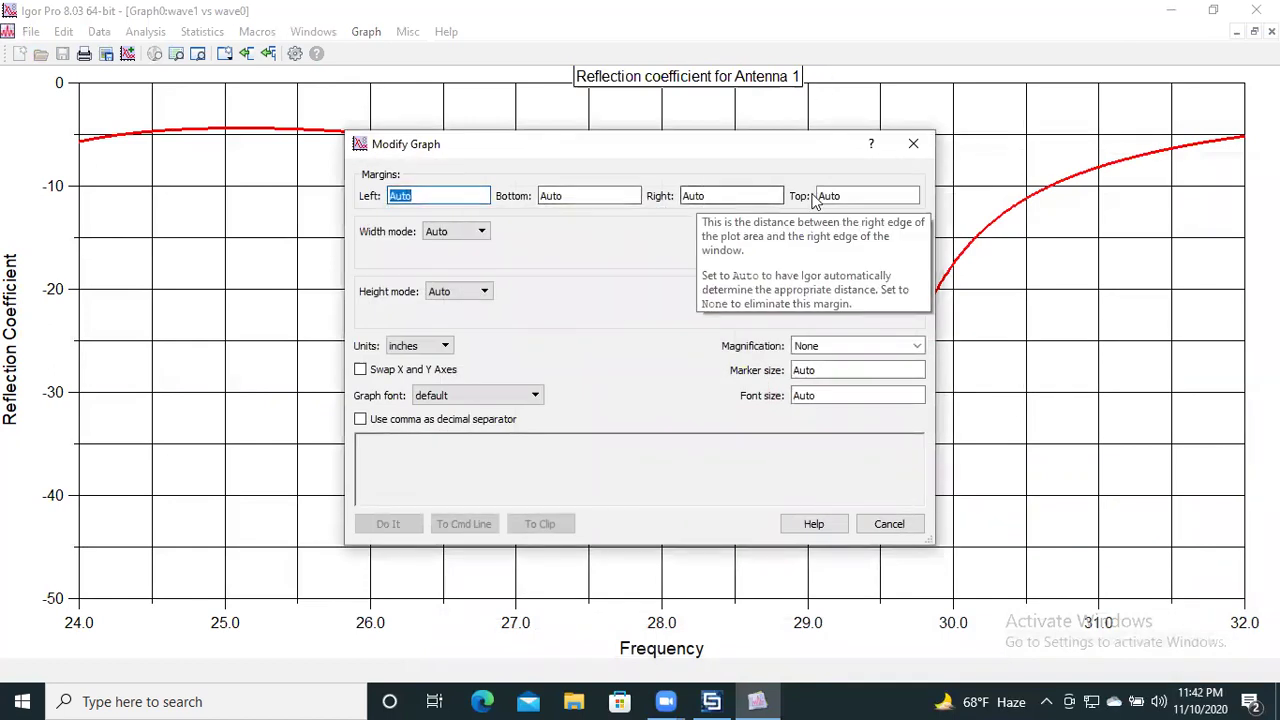
left_click(858, 197)
key("BackSpace")
key("BackSpace")
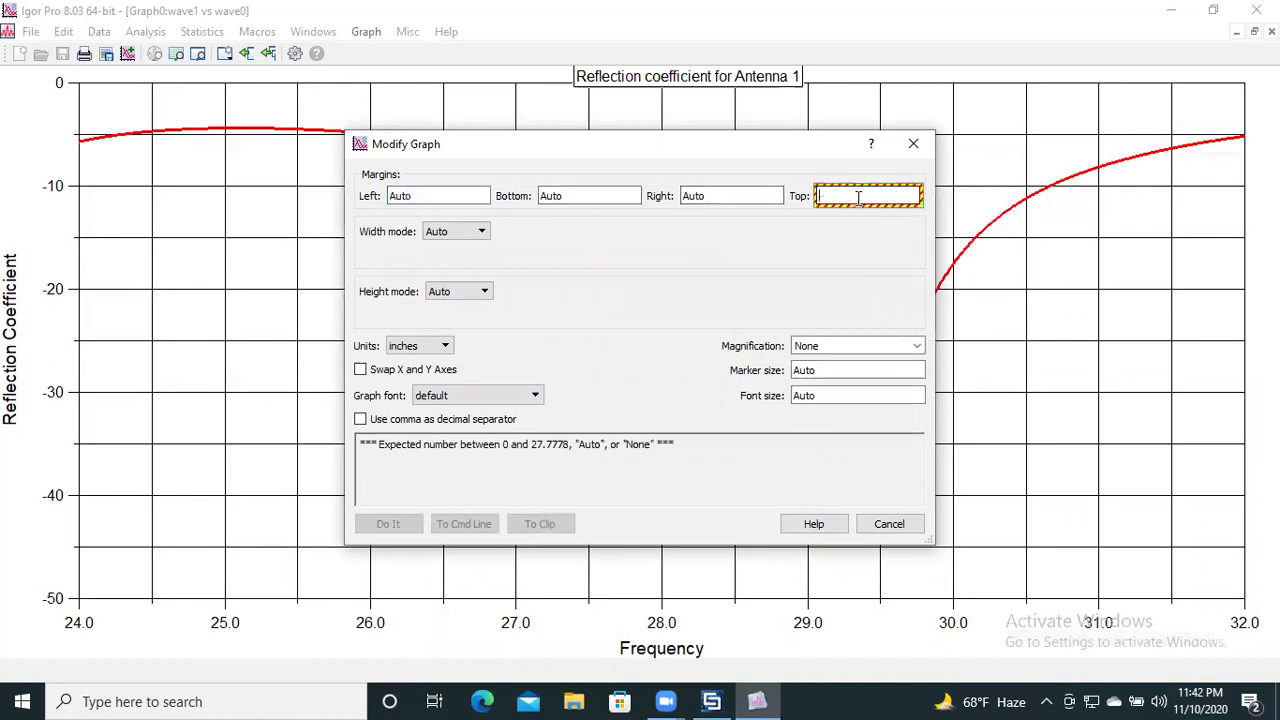
type(".56")
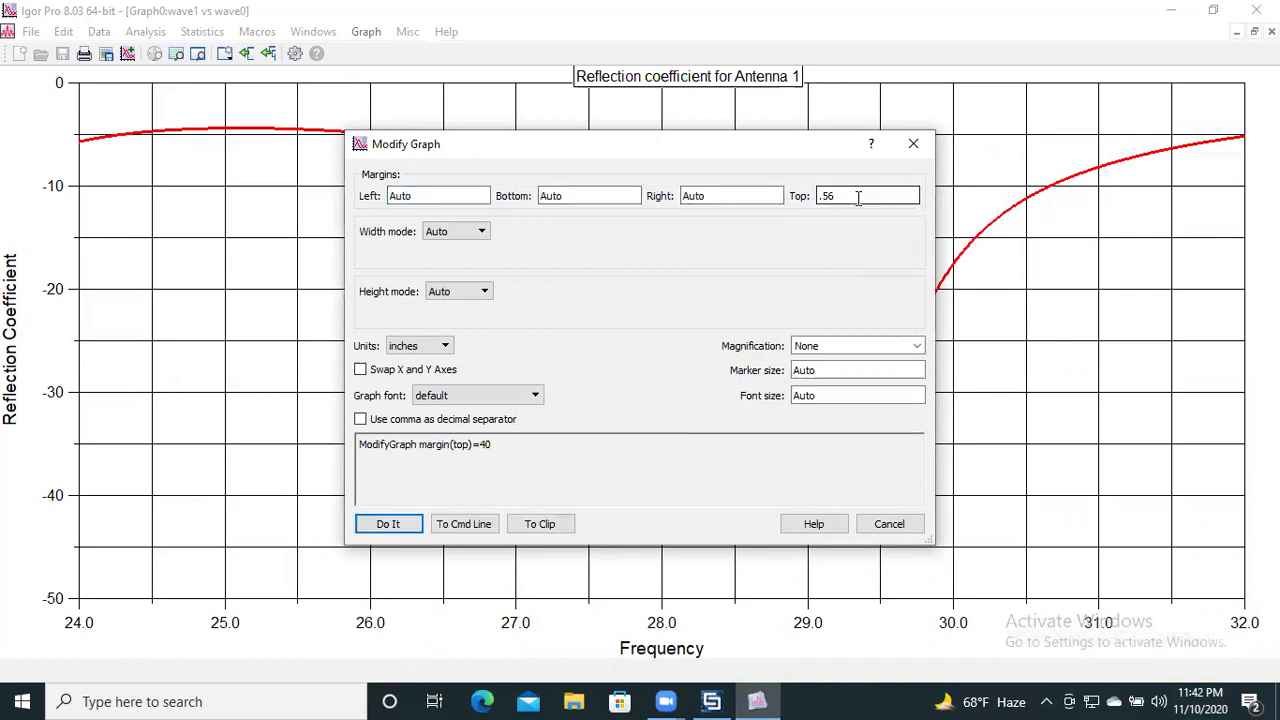
left_click(390, 524)
Move the "Reflection coefficient for Antenna 1" annotation up into the empty margin above the plot.
double_click(667, 295)
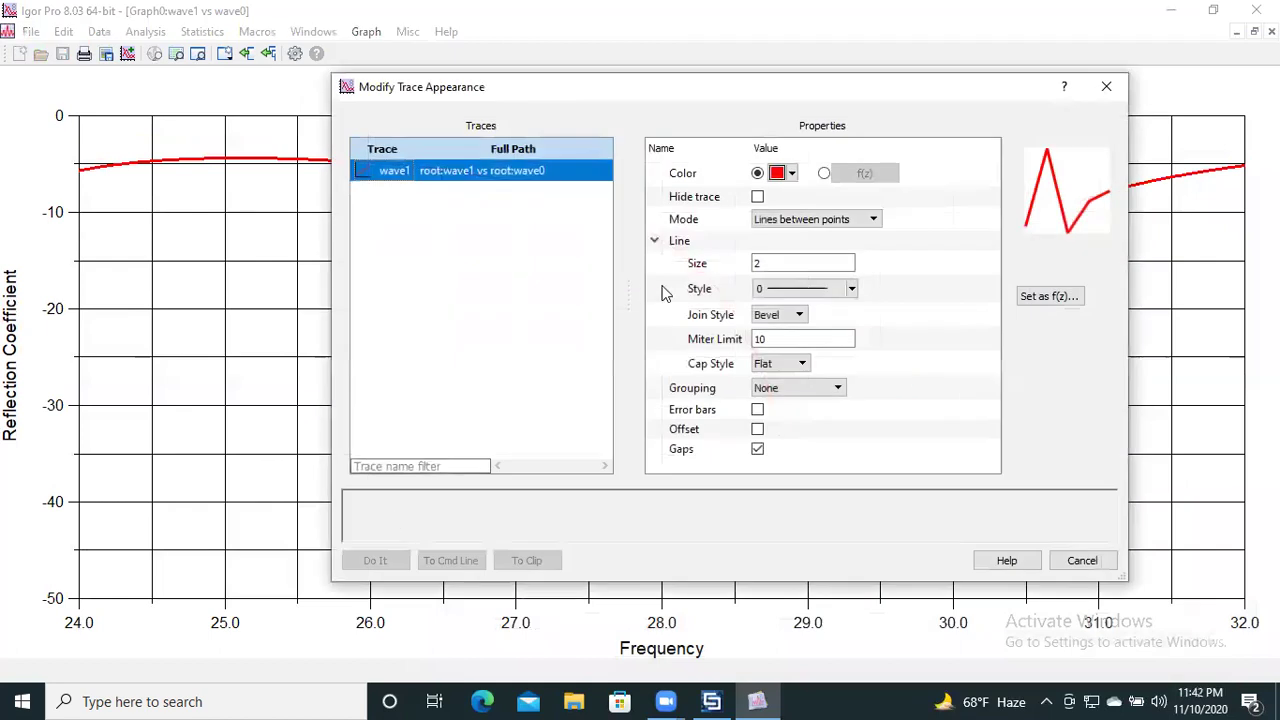
left_click(1082, 560)
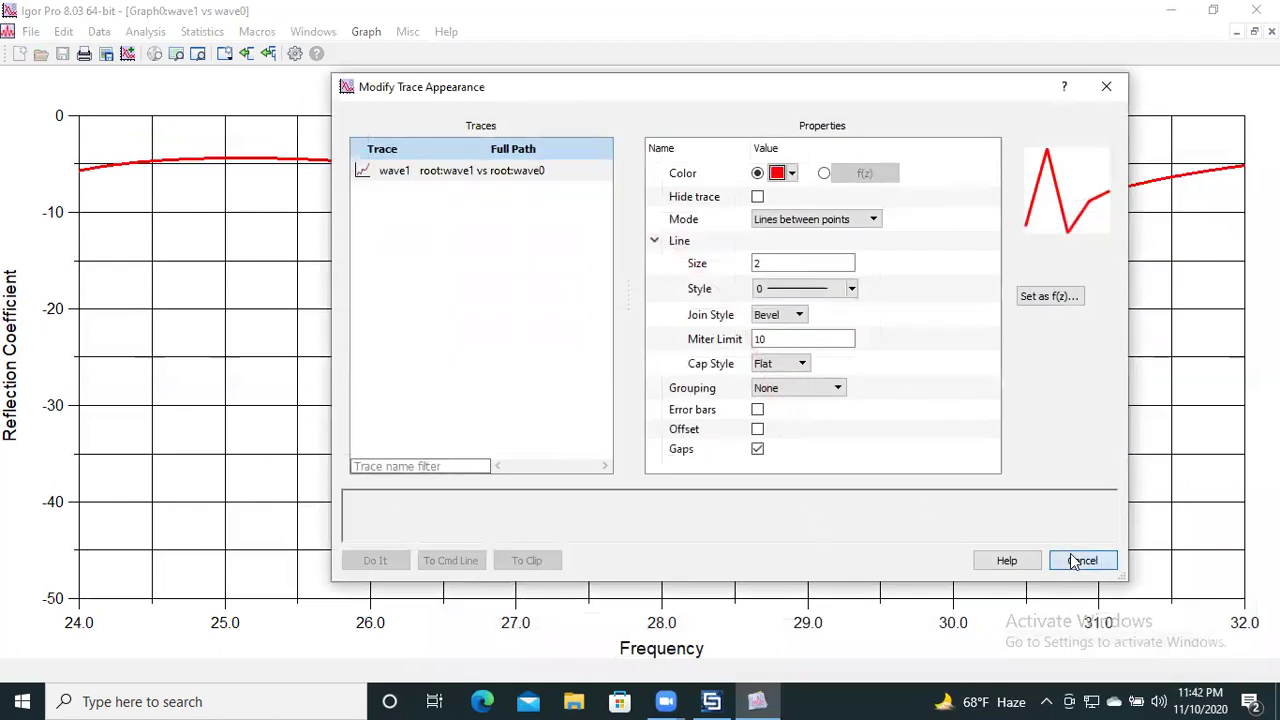
left_click_drag(691, 112, 687, 92)
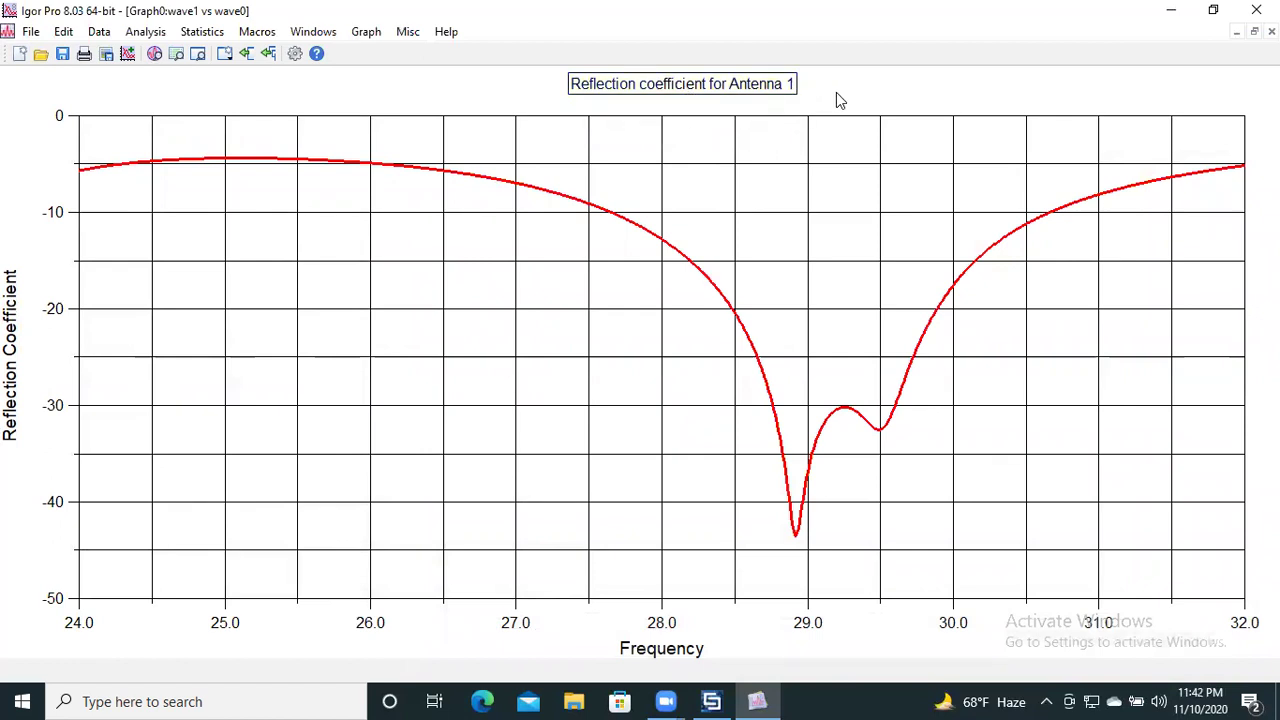
Try a tick label offset of -2 for the left axis.
double_click(9, 325)
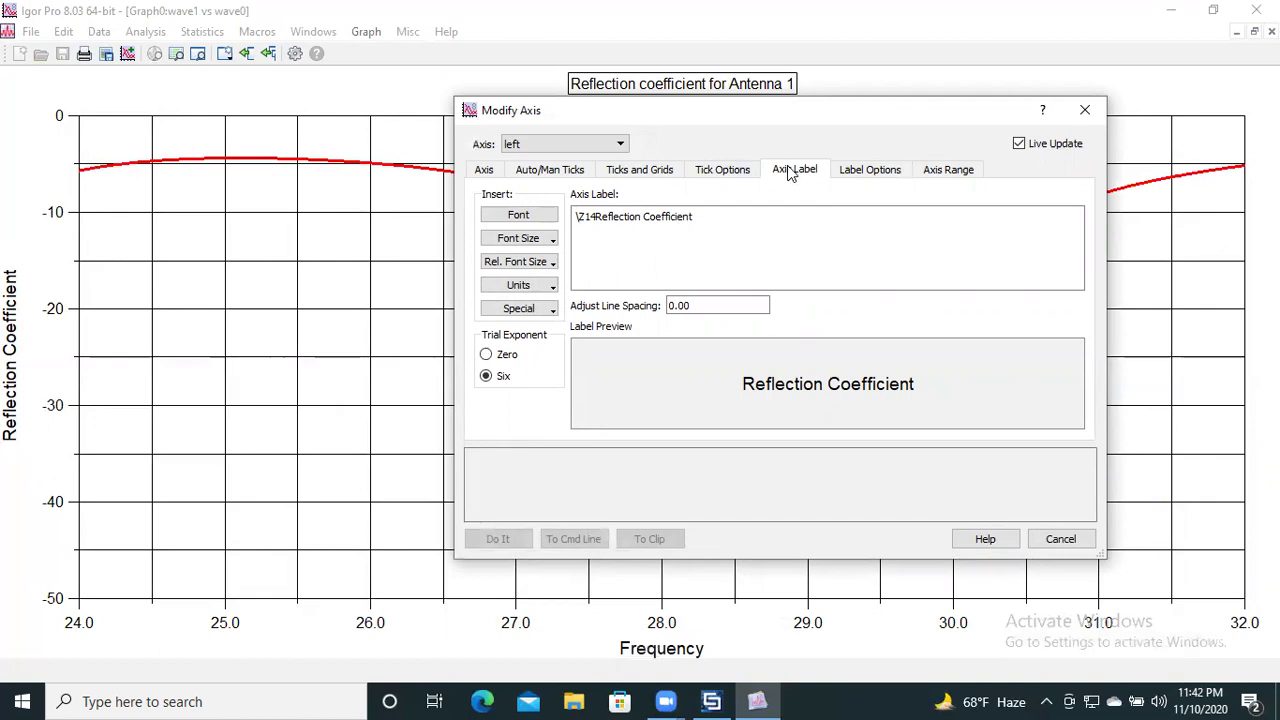
left_click(868, 170)
left_click(955, 172)
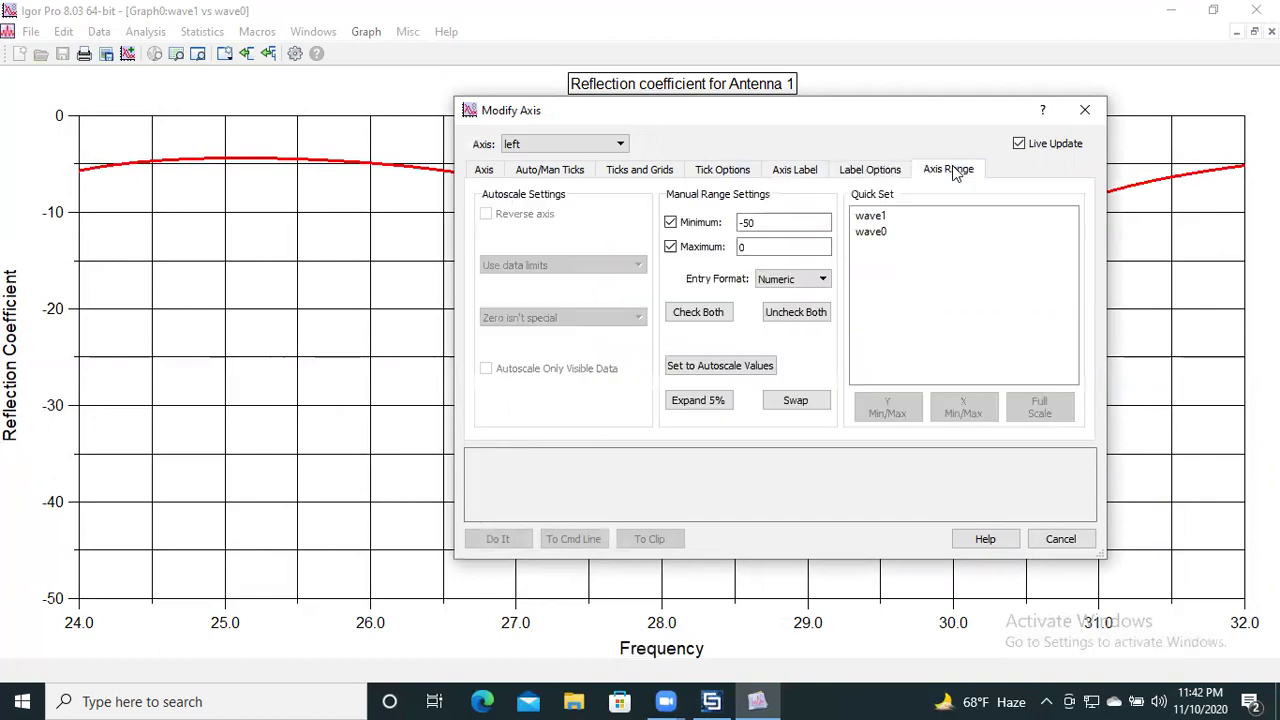
left_click(896, 170)
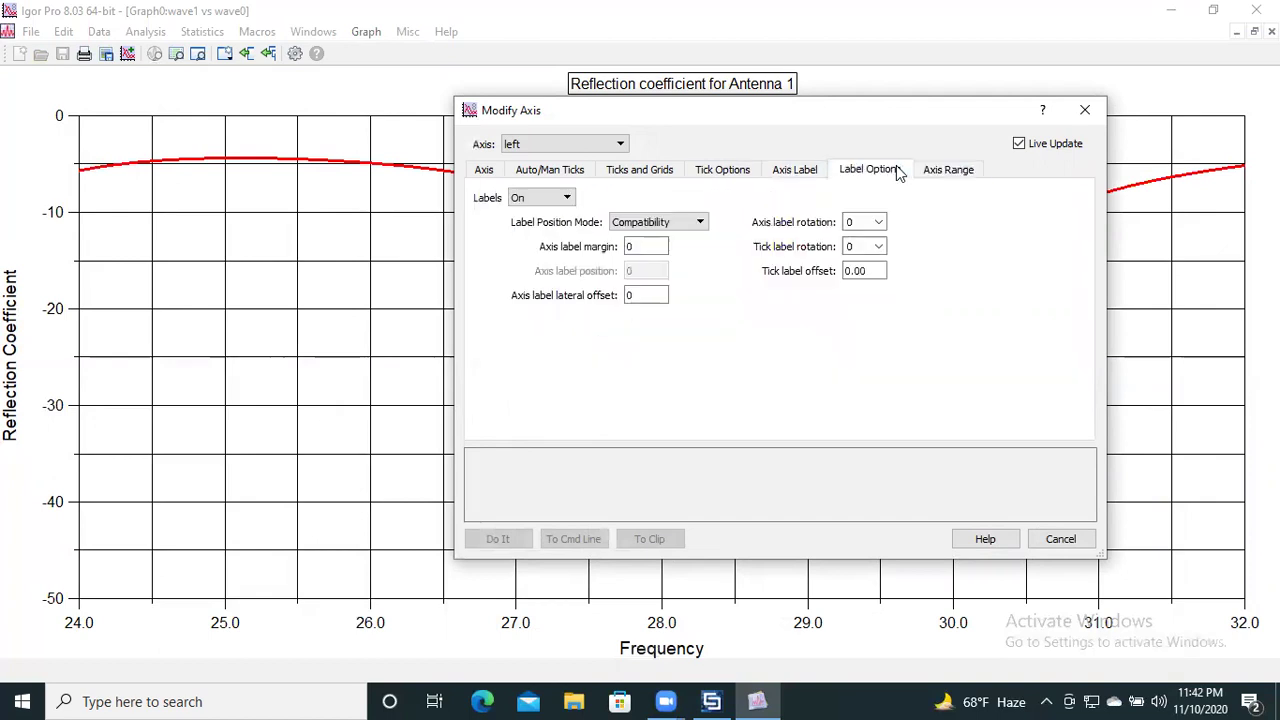
left_click(845, 271)
type("-2")
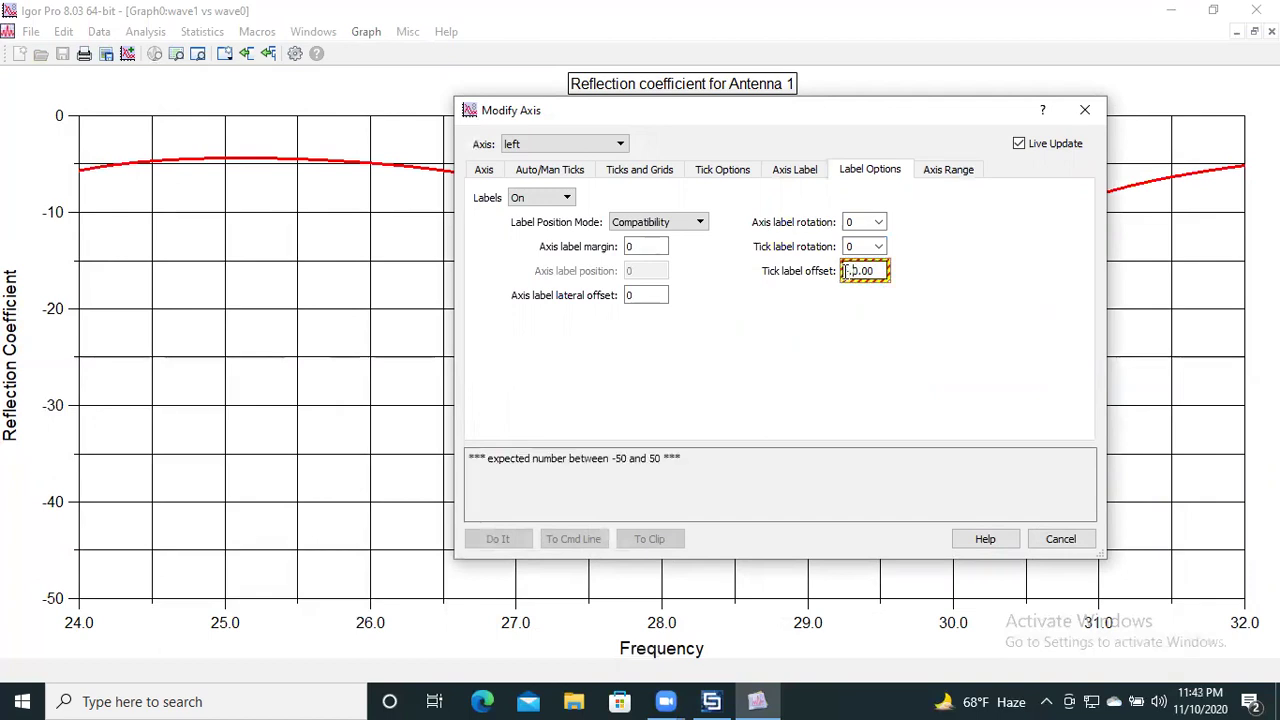
key("Delete")
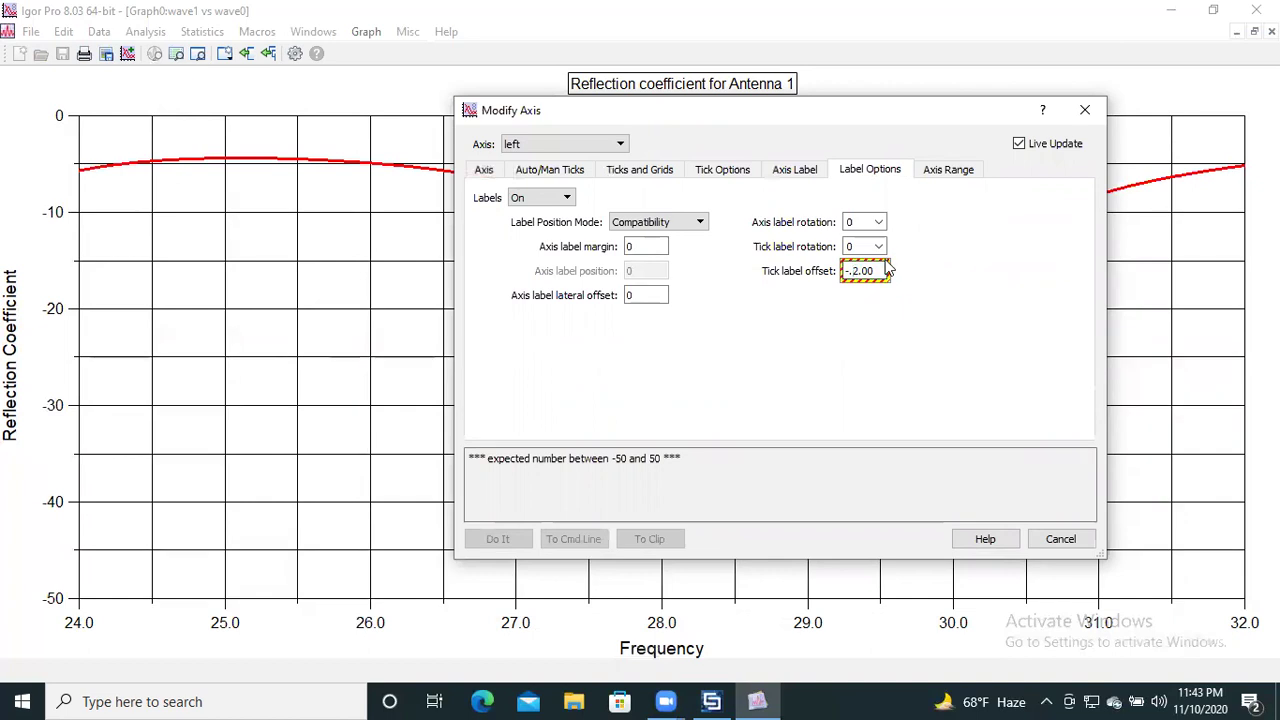
key("BackSpace")
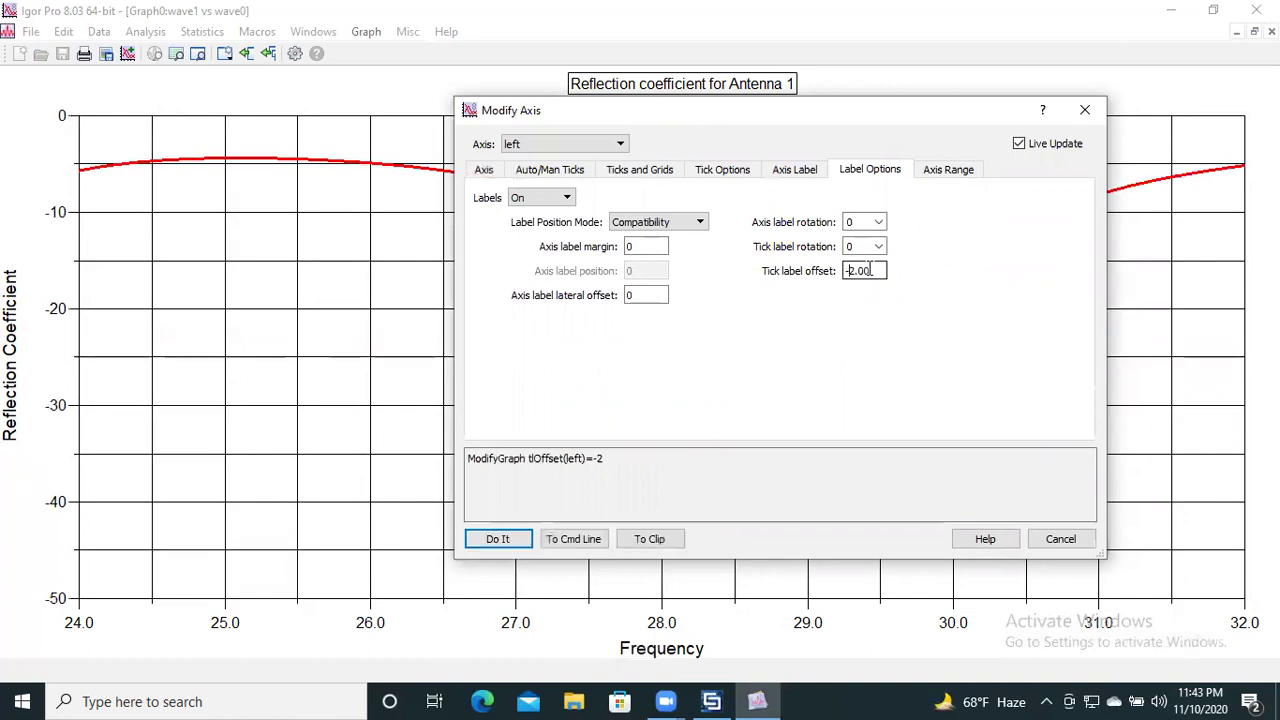
Examine the left axis's label rotation, range, label text and tick settings, and close the axis settings without applying changes.
left_click(879, 247)
left_click(879, 247)
left_click(879, 222)
left_click(879, 222)
left_click(942, 174)
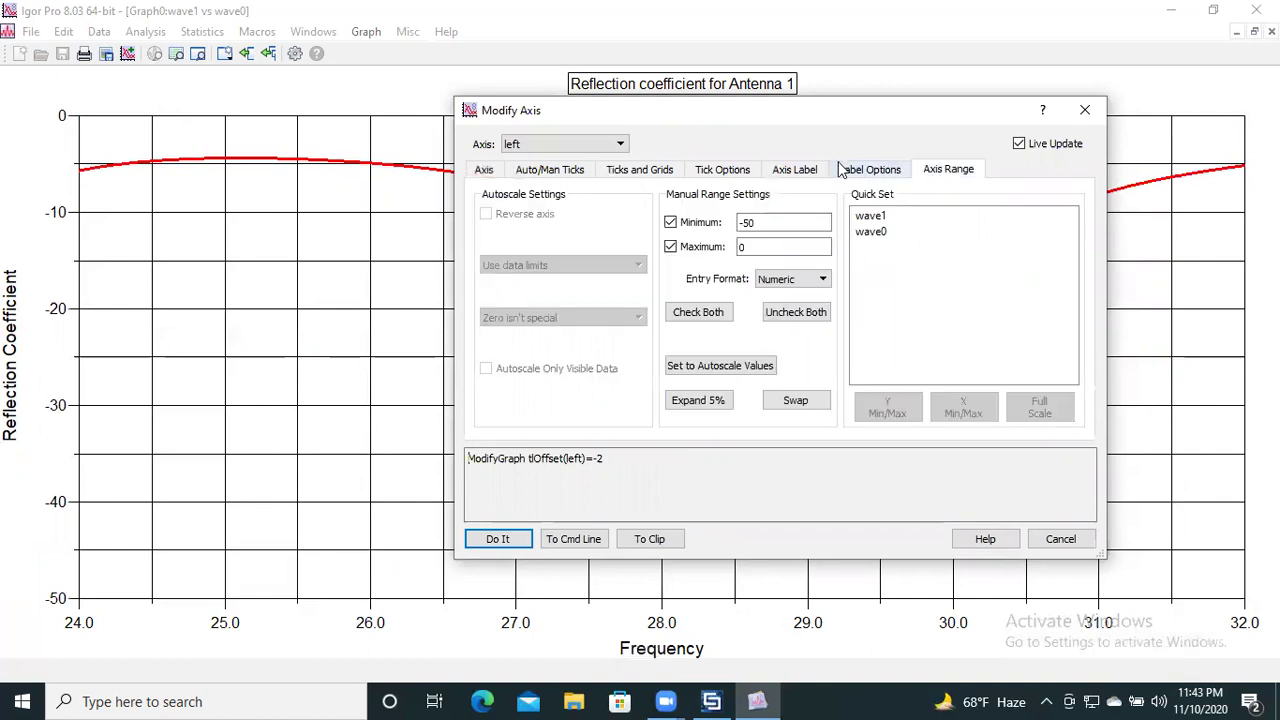
left_click(800, 170)
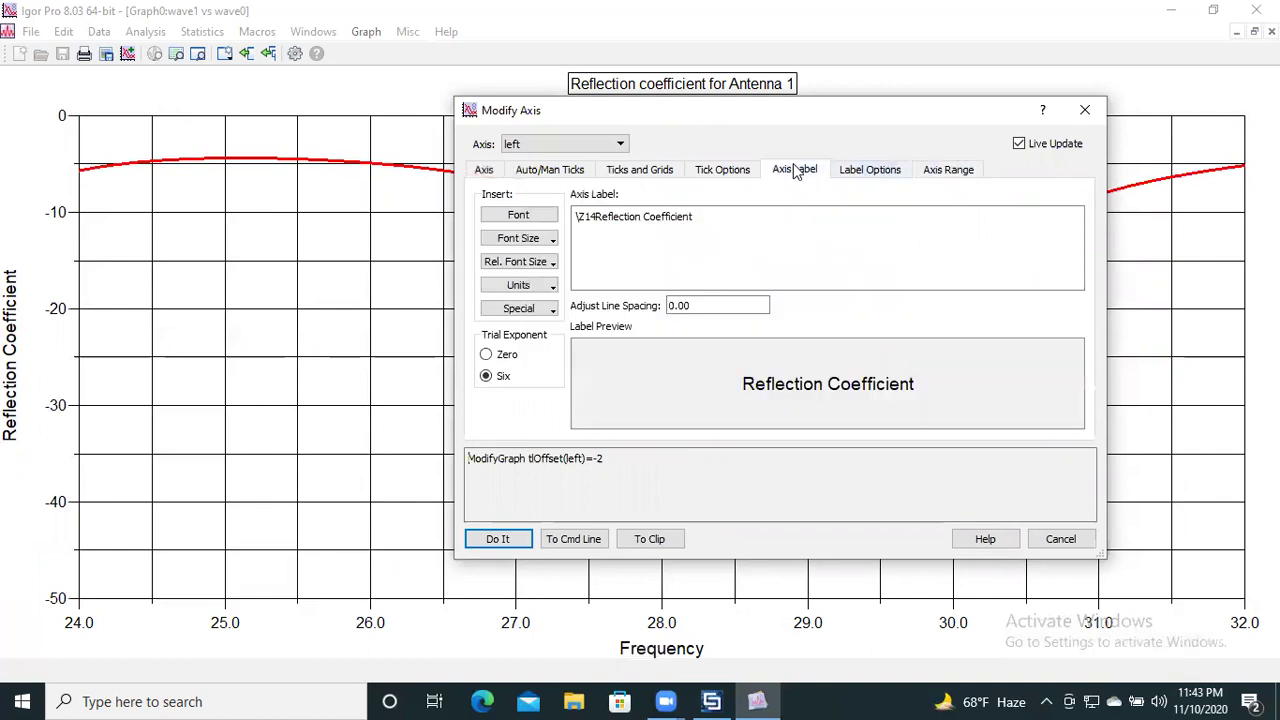
left_click(735, 172)
left_click(639, 174)
left_click(552, 172)
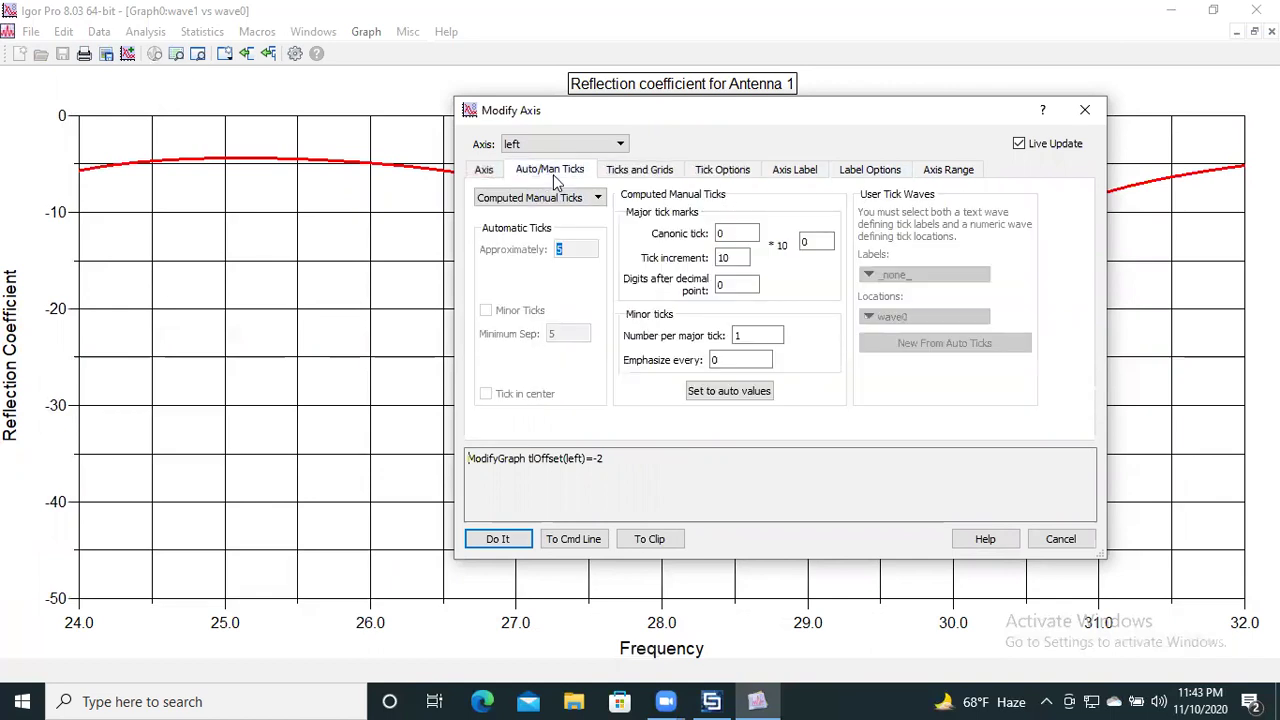
left_click(1085, 112)
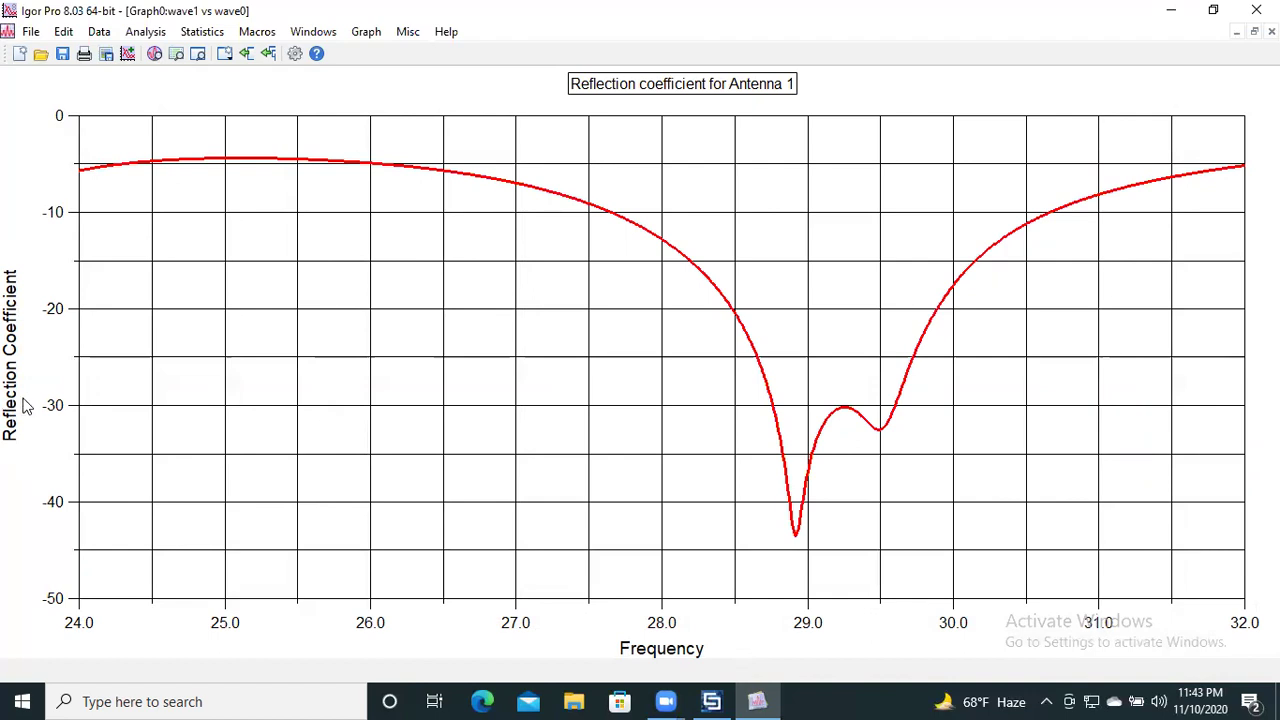
Set the graph's left margin to 0.56 inches and apply it.
double_click(14, 231)
left_click(438, 195)
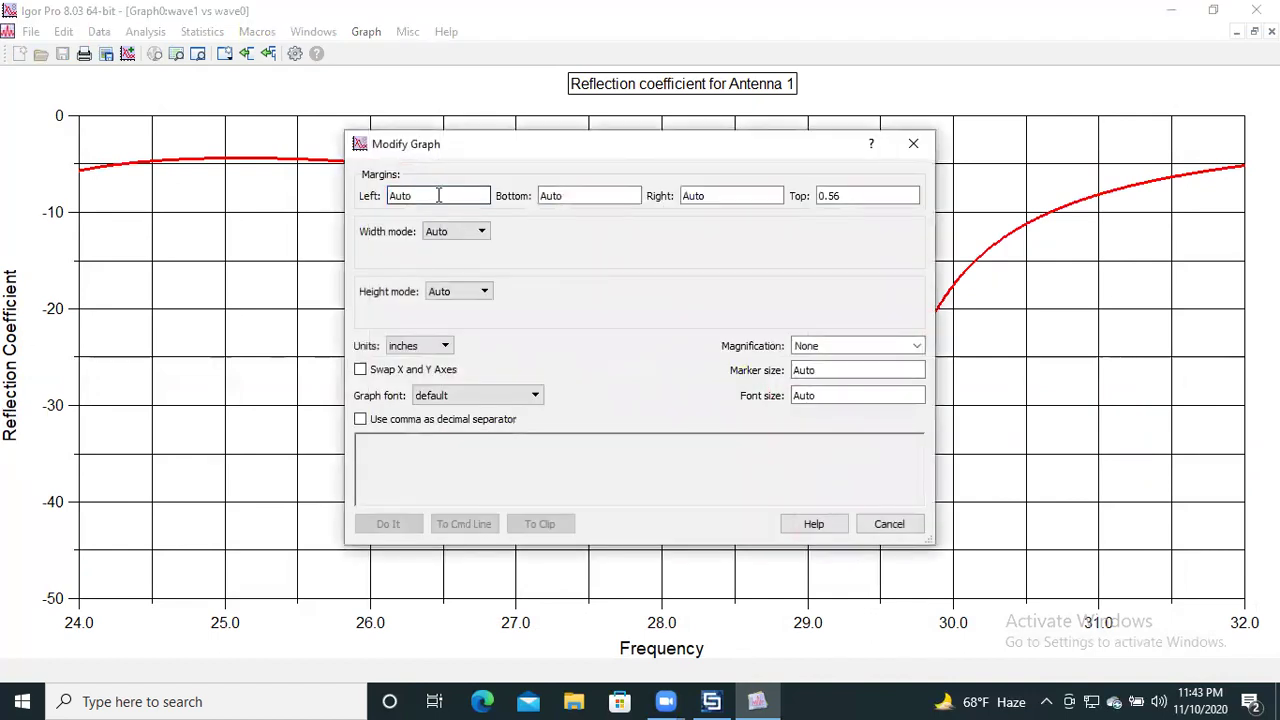
key("BackSpace")
key("BackSpace")
key("BackSpace")
key("BackSpace")
type(".56")
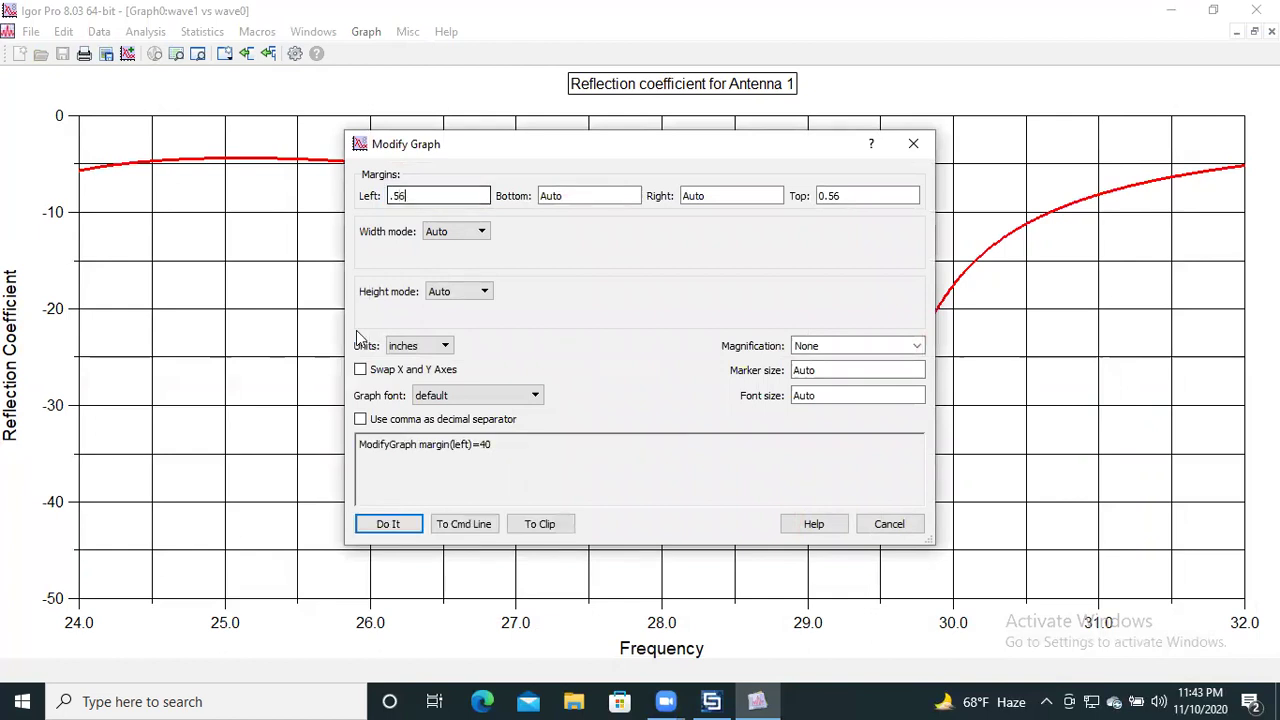
left_click(388, 524)
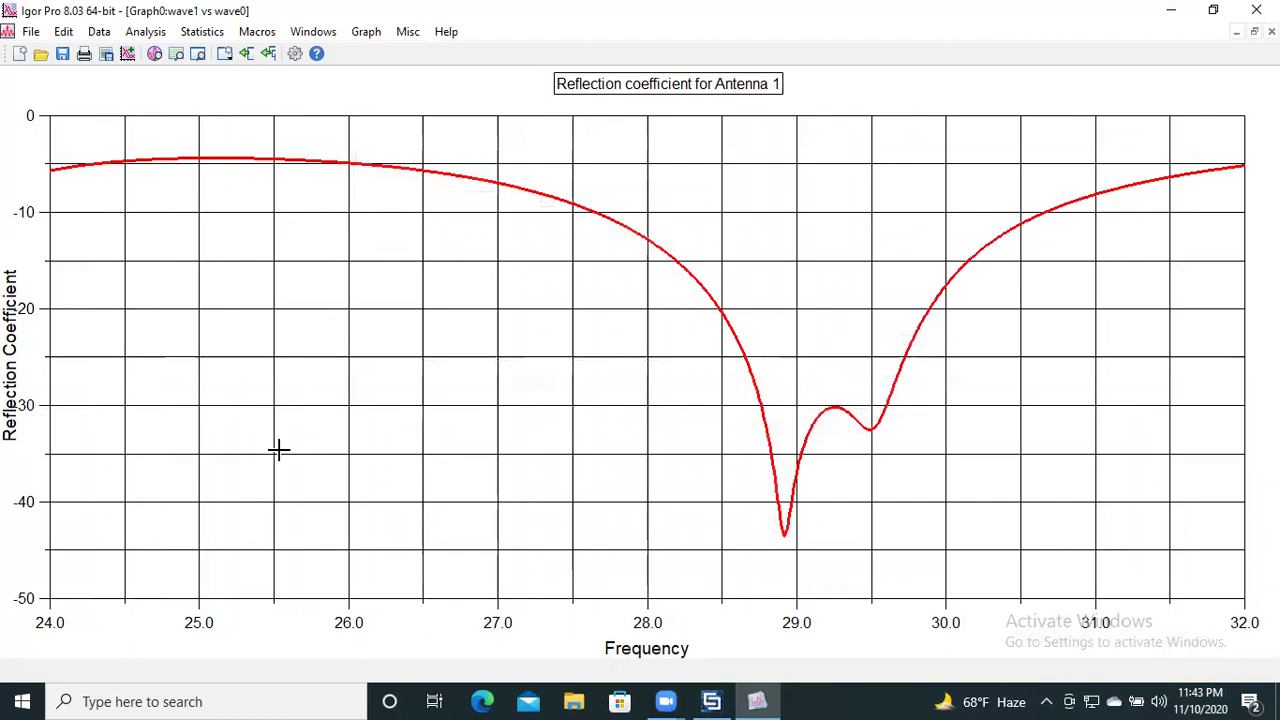
Set the graph's left margin to 0.86 inches and apply it.
double_click(10, 318)
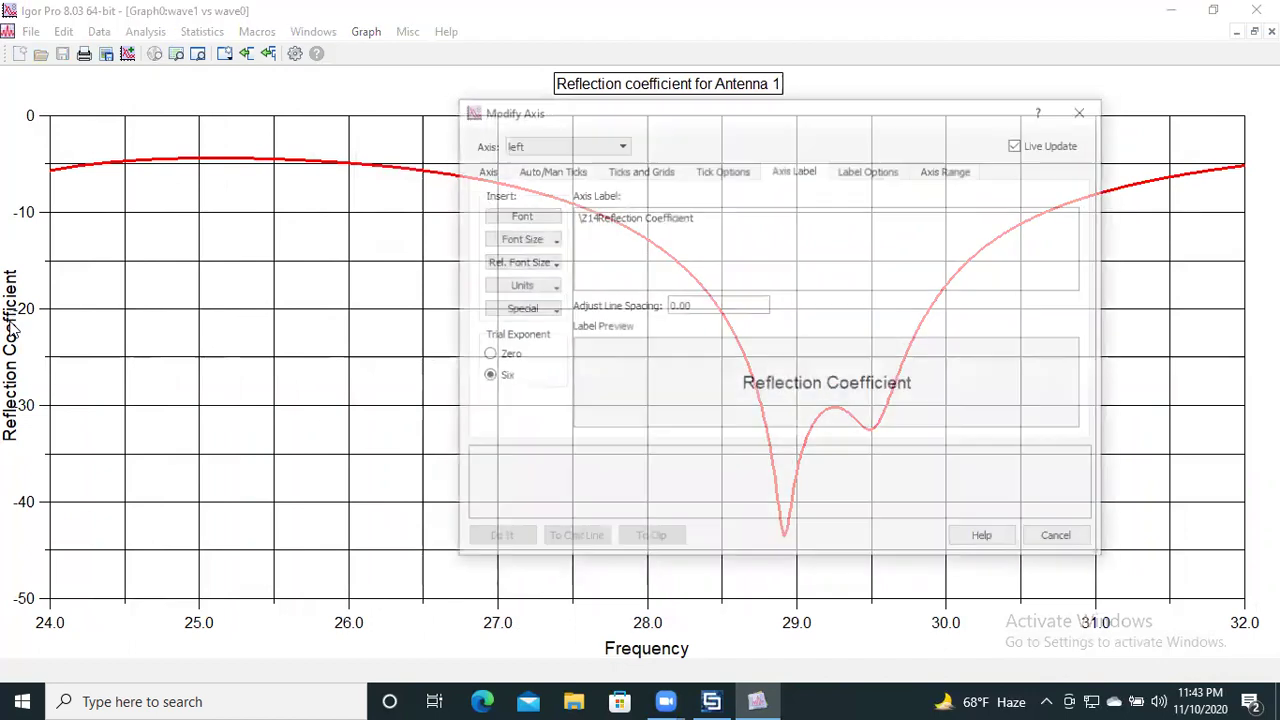
left_click(1085, 110)
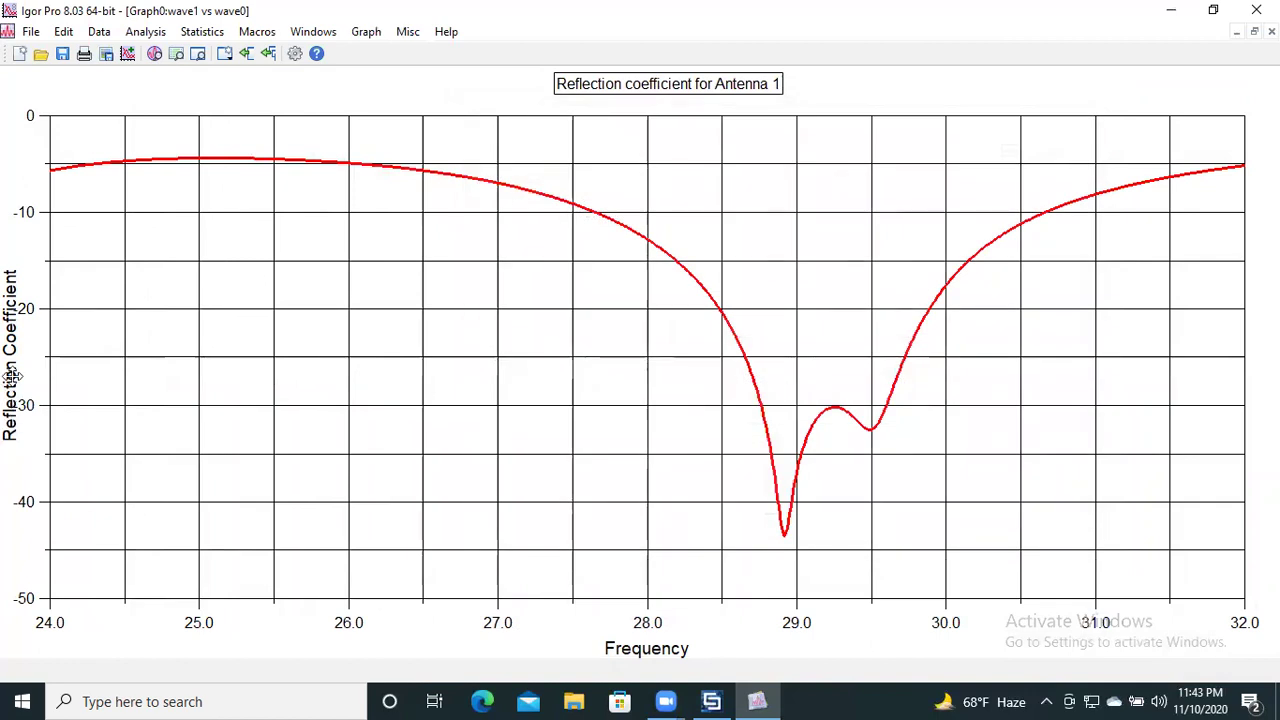
double_click(13, 476)
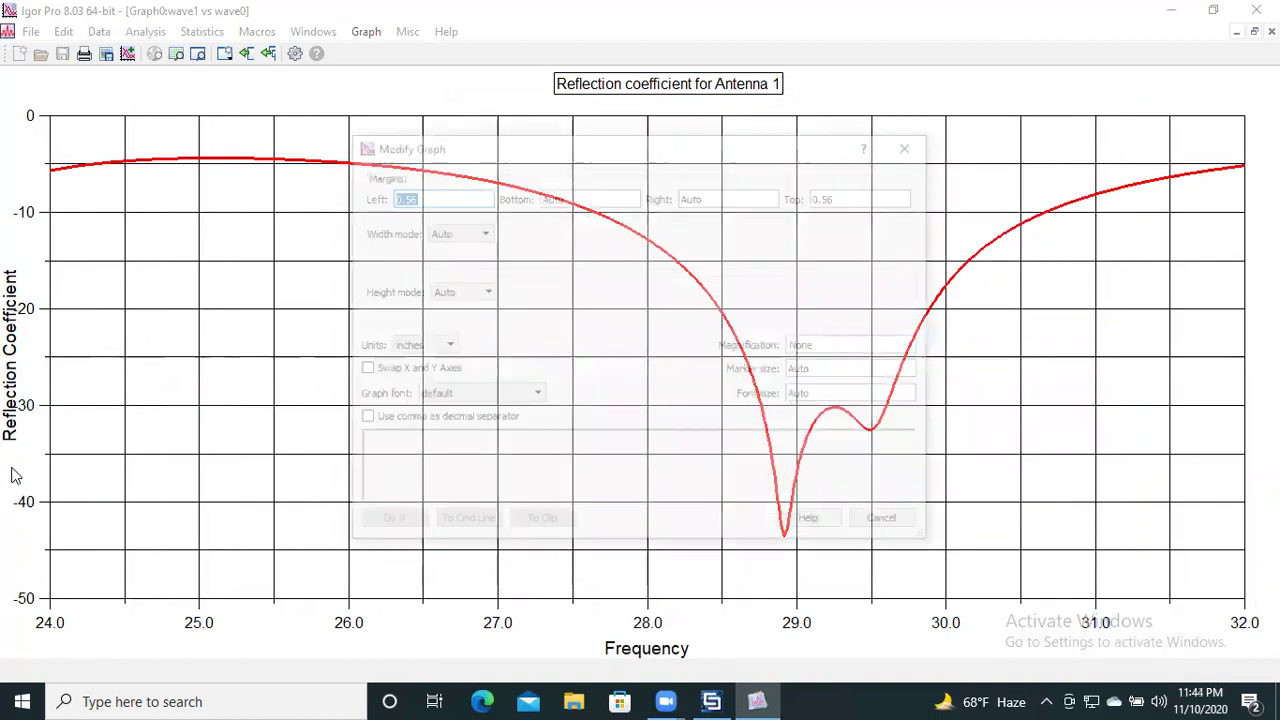
left_click(431, 190)
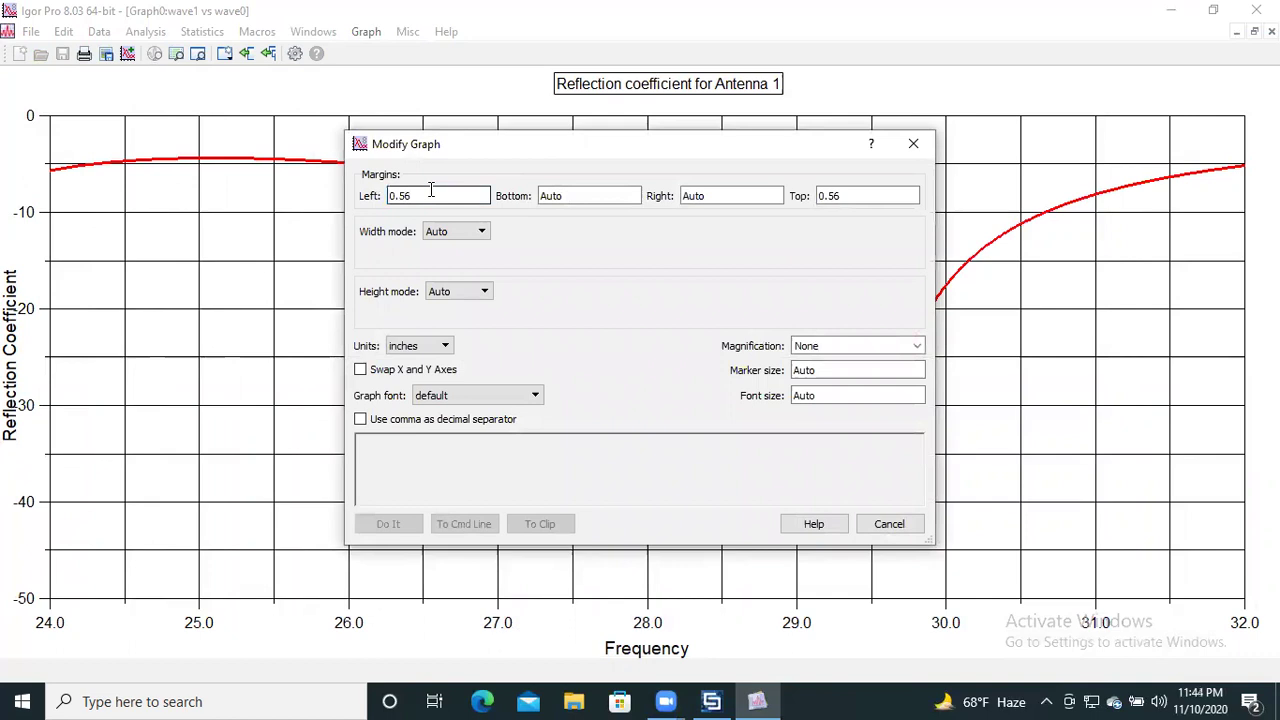
key("BackSpace")
key("BackSpace")
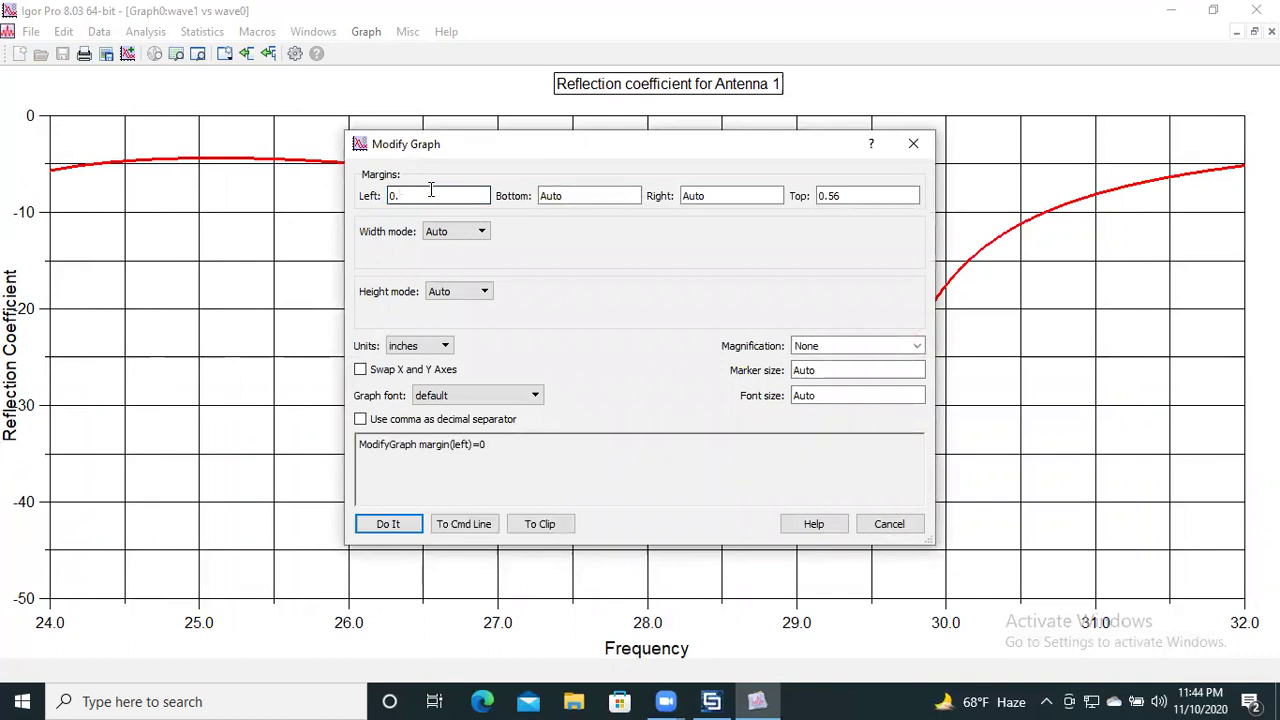
type("86")
left_click(389, 524)
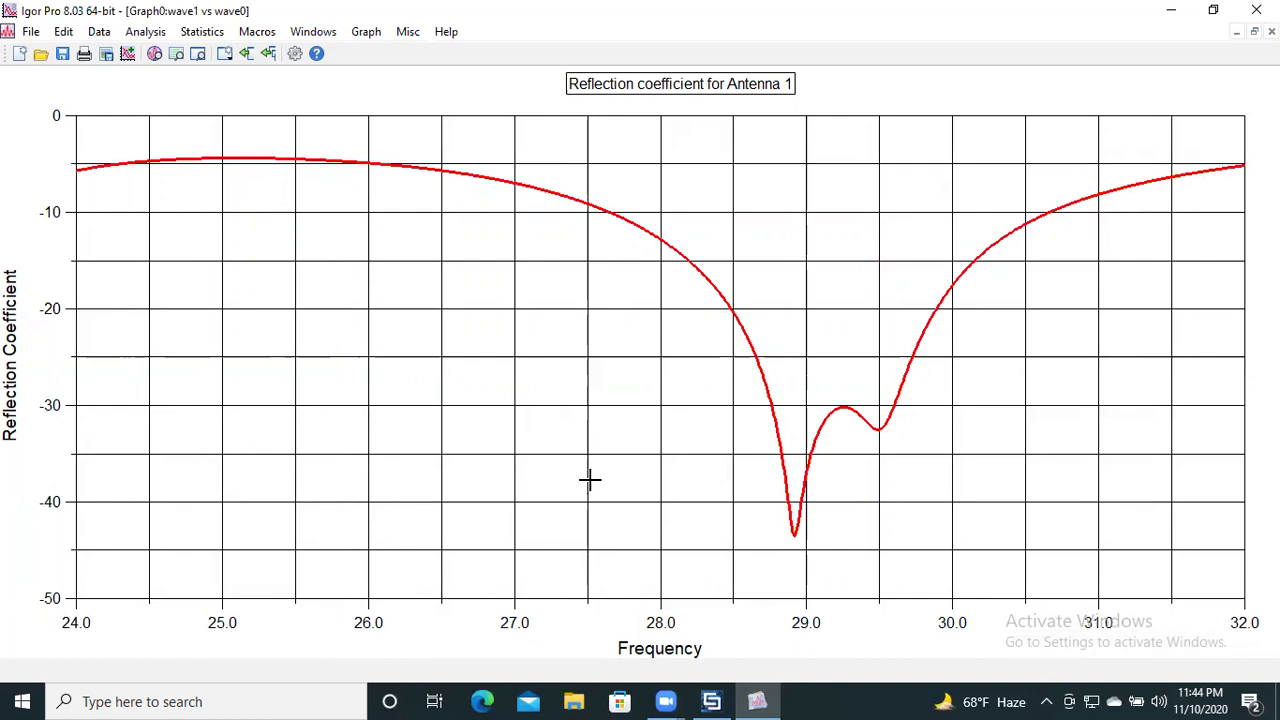
Switch between CST Studio Suite and Igor Pro to compare the original S1,1 plot with the formatted graph.
left_click(713, 700)
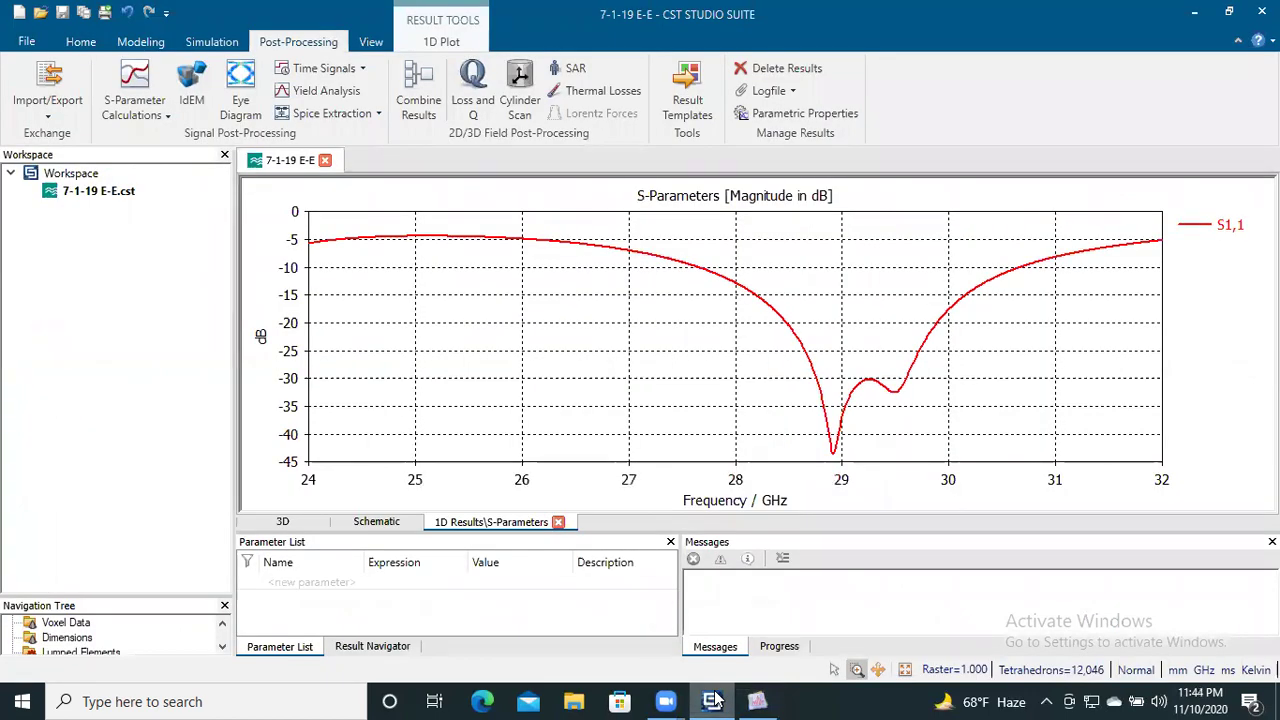
left_click(713, 700)
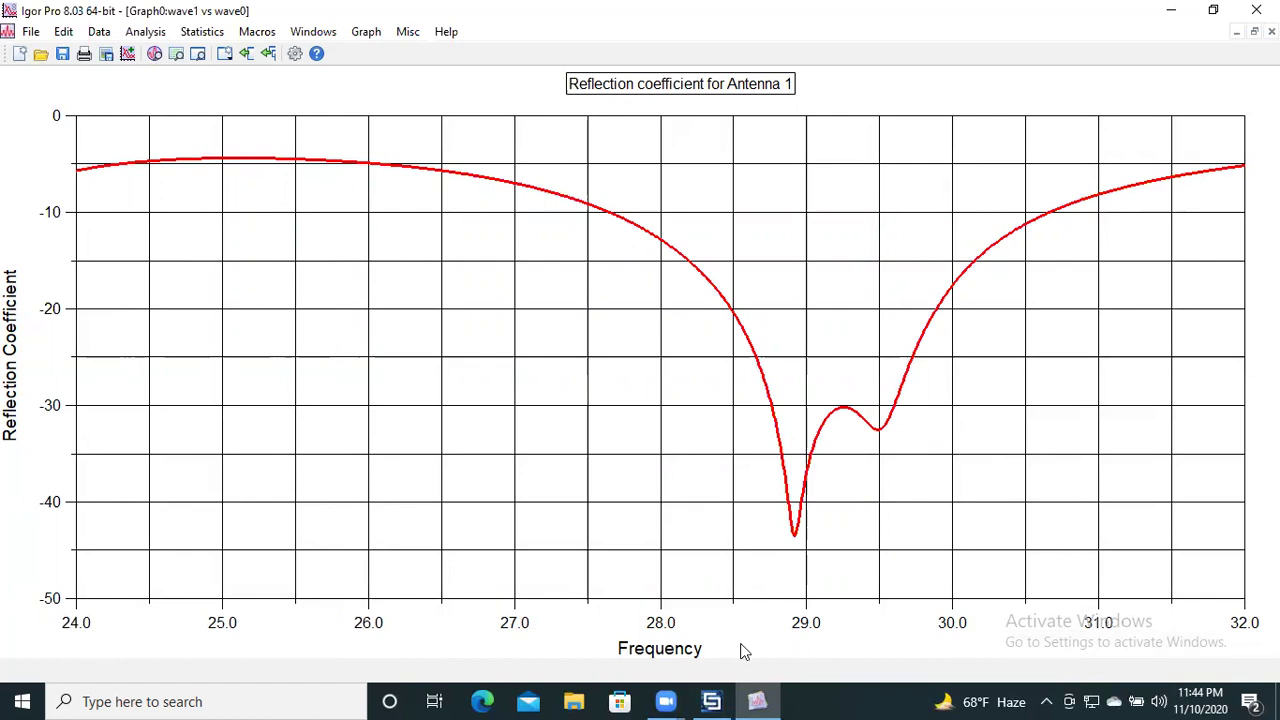
left_click(713, 701)
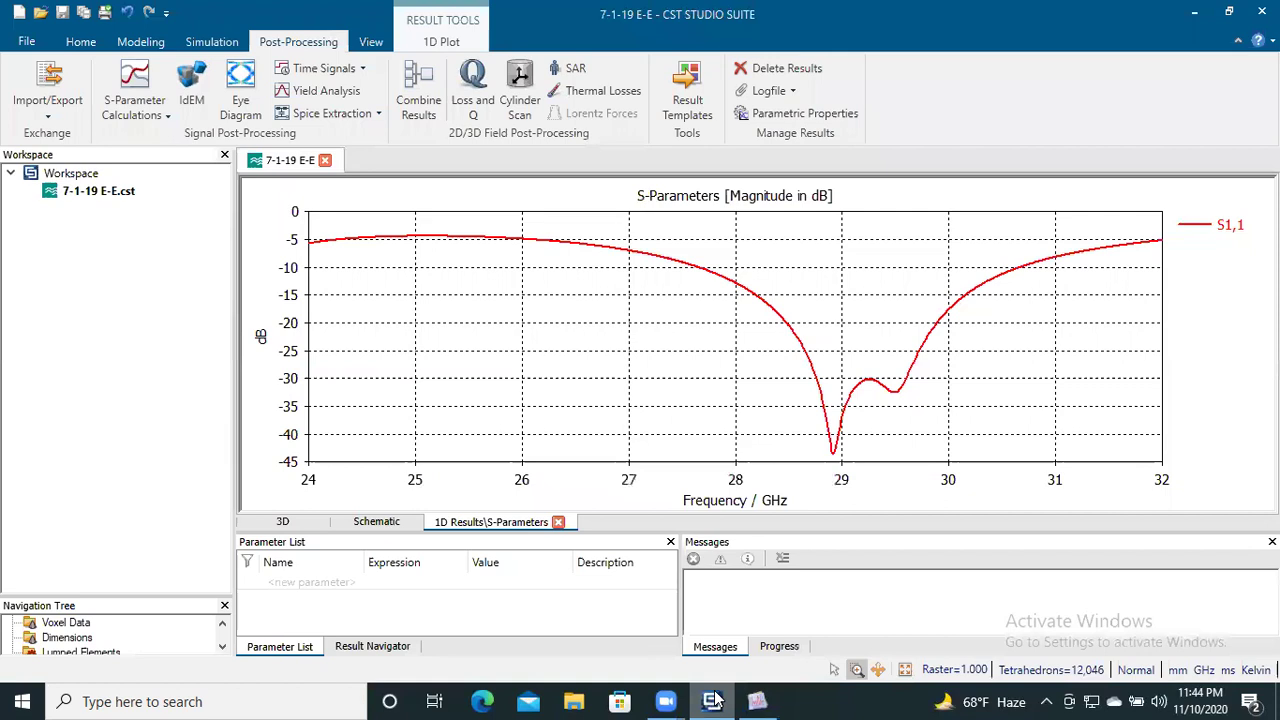
left_click(713, 701)
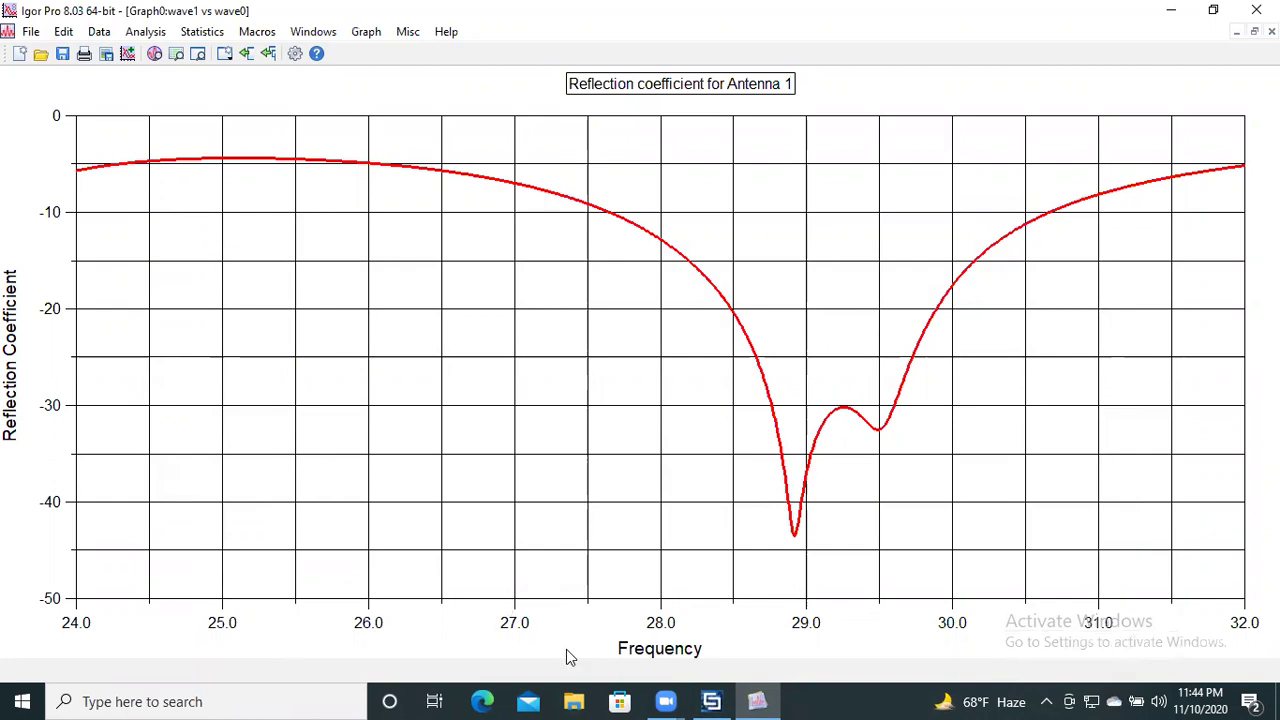
left_click(720, 700)
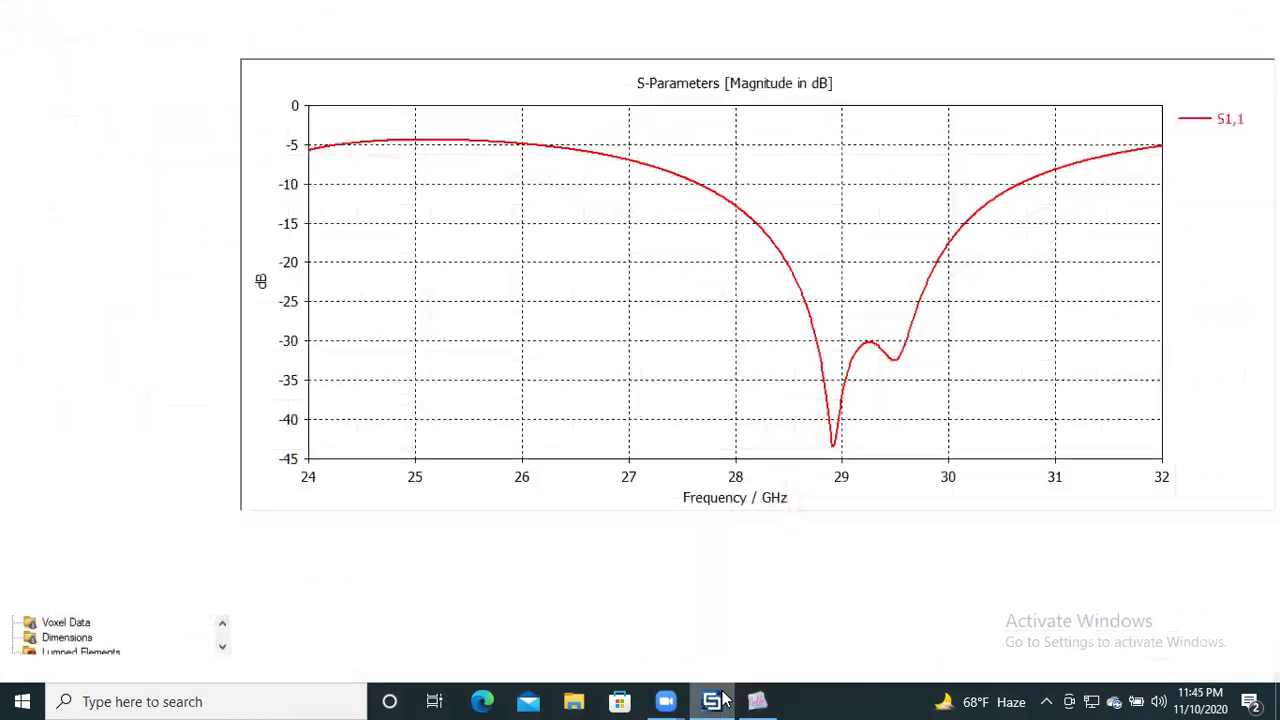
left_click(757, 701)
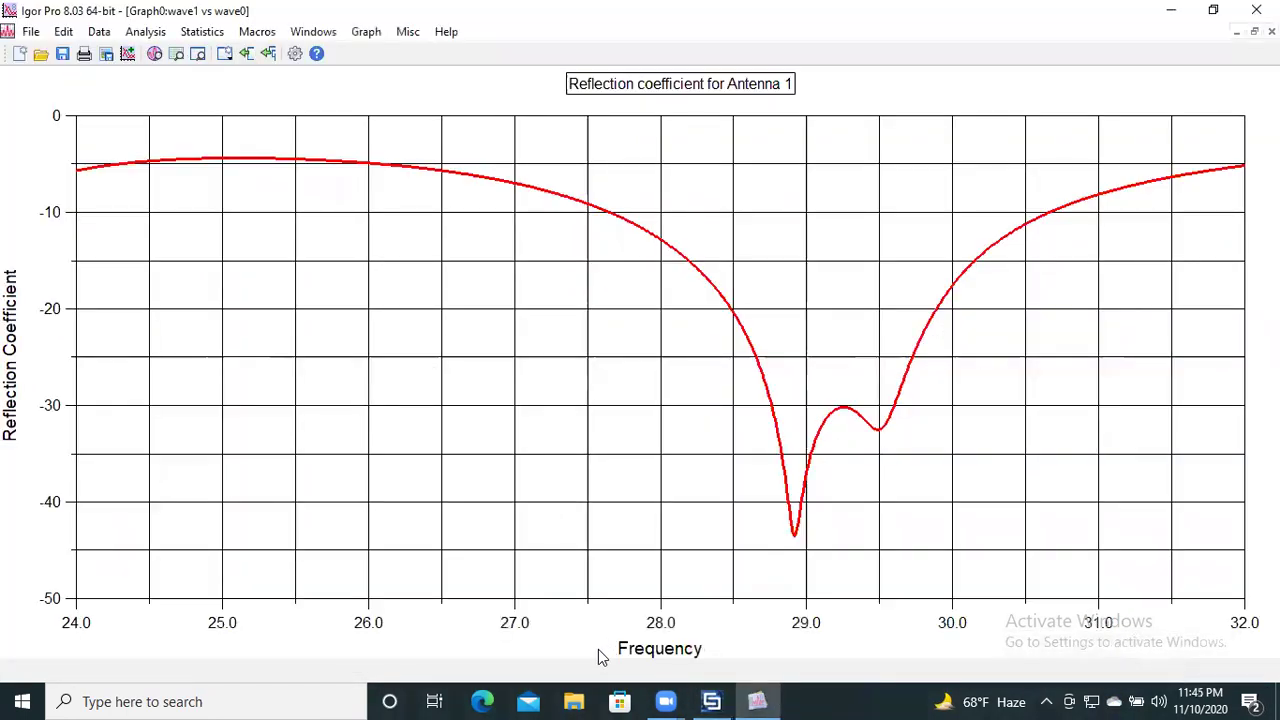